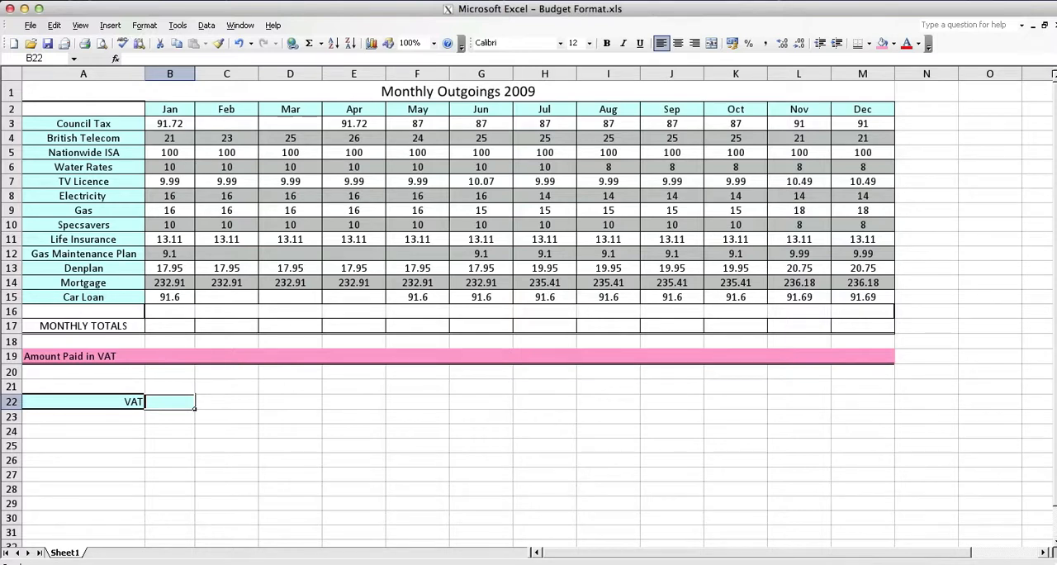
# Step: Enter the formula =B15+B14 in B17 to add January's car loan and mortgage
pyautogui.click(188, 332)
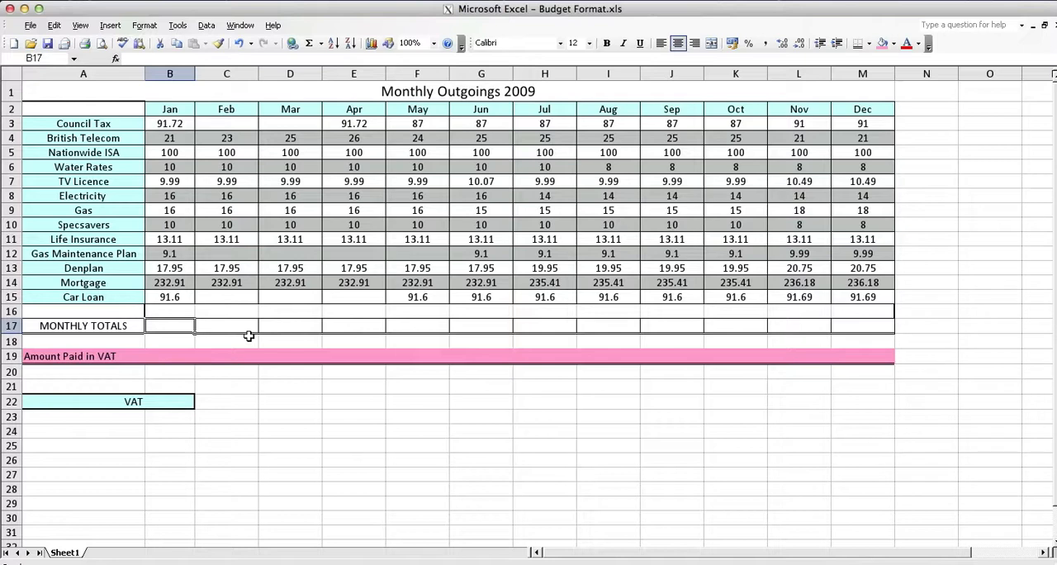
pyautogui.write('=')
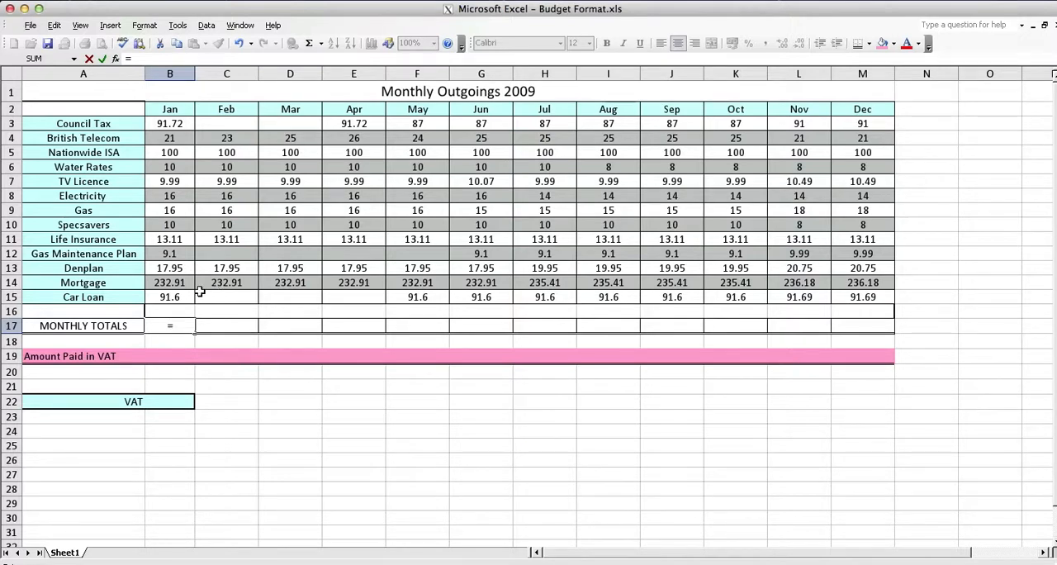
pyautogui.click(177, 297)
pyautogui.write('+')
pyautogui.click(186, 282)
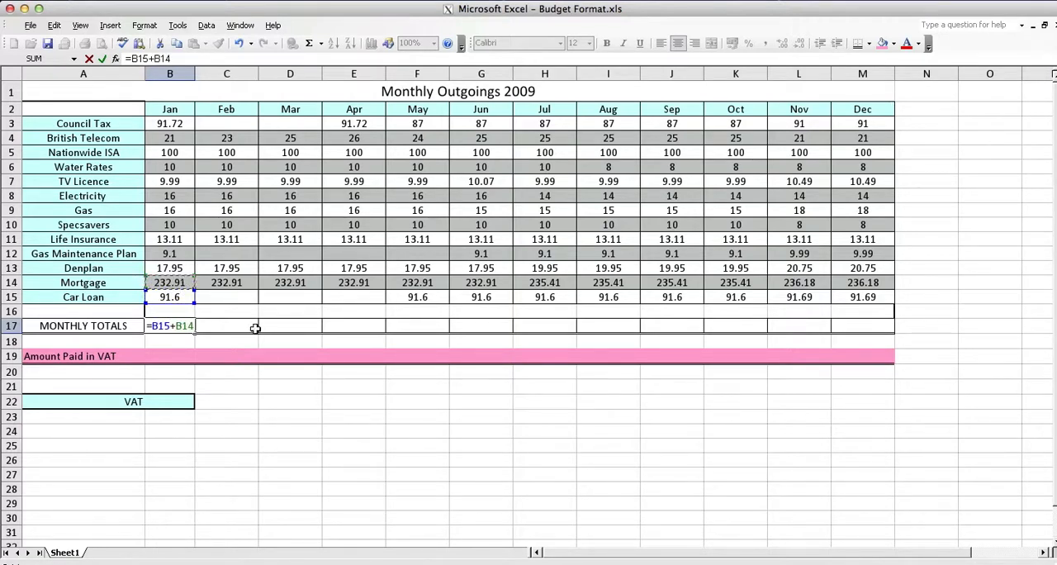
pyautogui.press('Return')
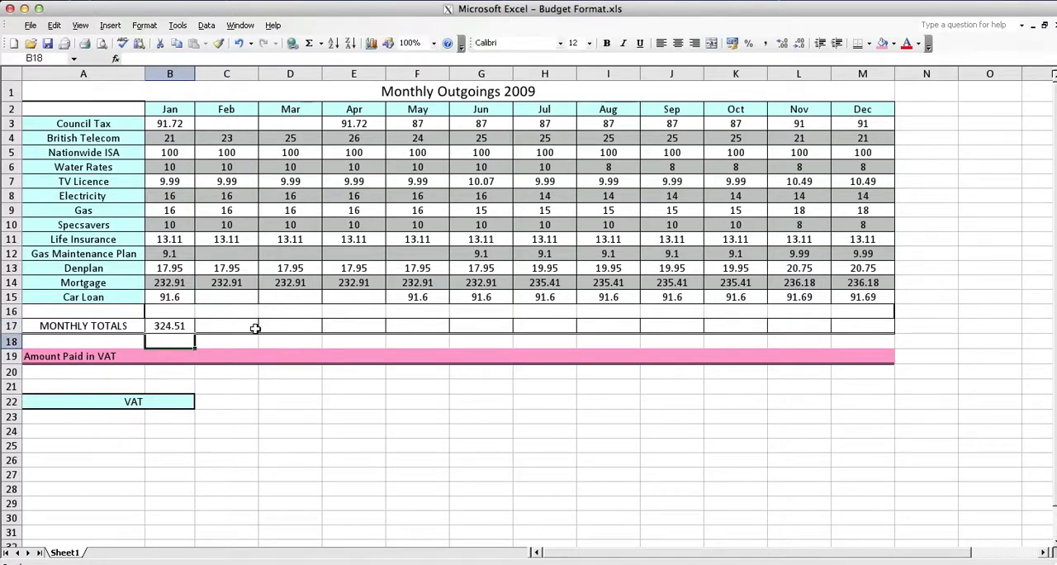
# Step: Replace the formula in B17 with =SUM(B3:B15) to total all of January's outgoings
pyautogui.press('Up')
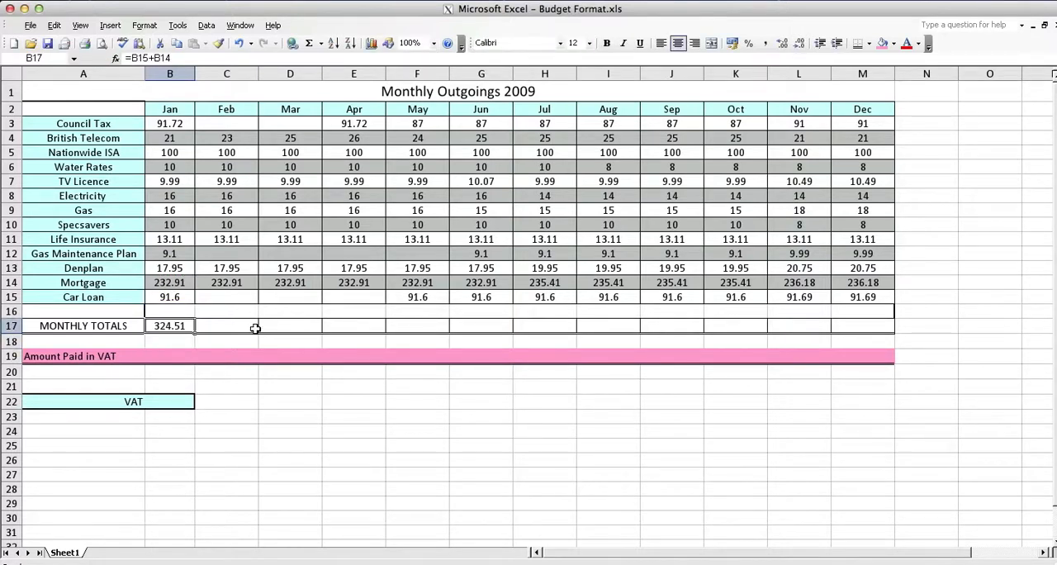
pyautogui.click(177, 58)
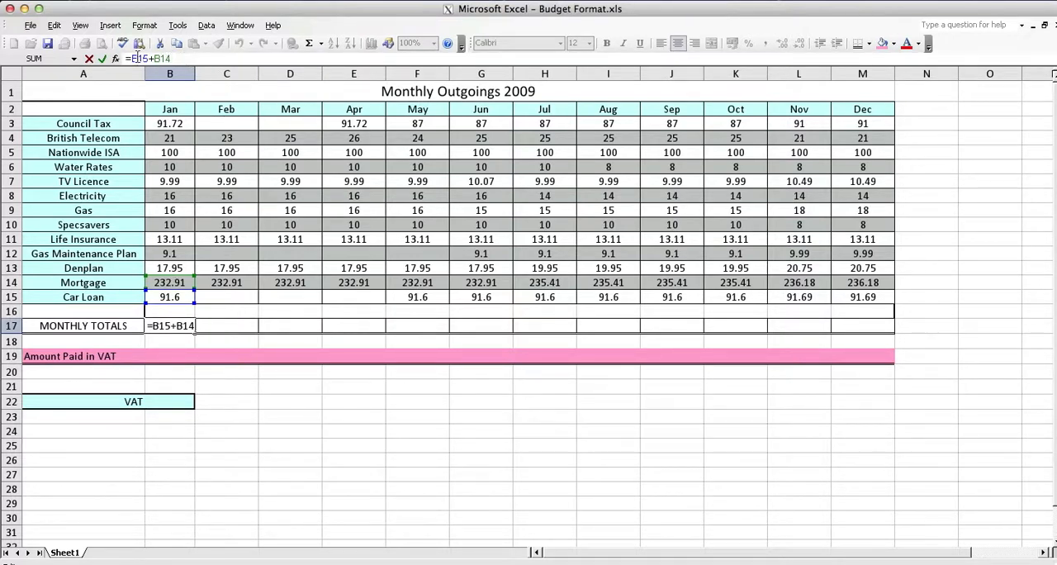
pyautogui.moveTo(131, 58); pyautogui.dragTo(174, 58)
pyautogui.press('BackSpace')
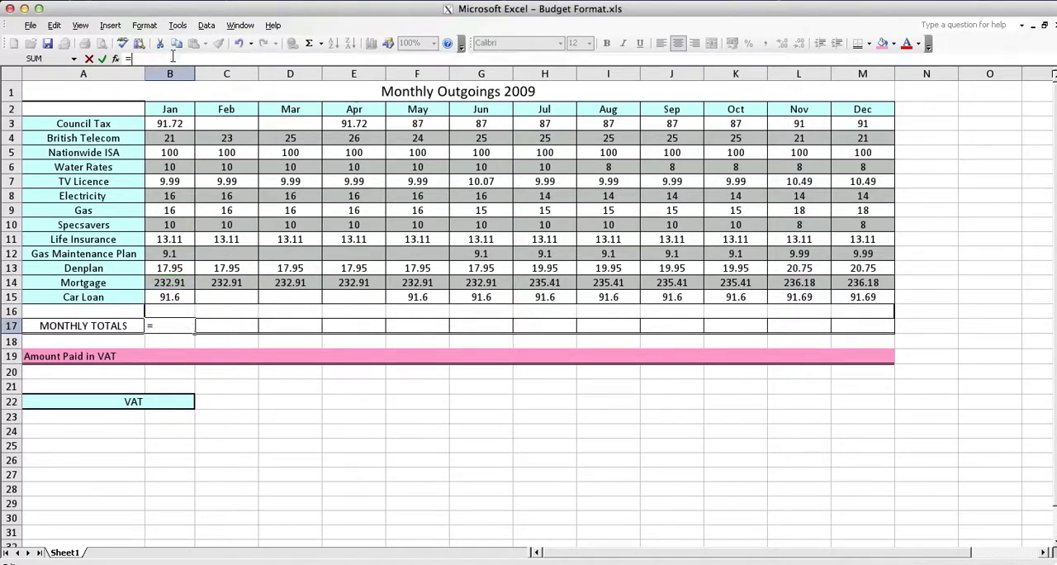
pyautogui.write('sum(')
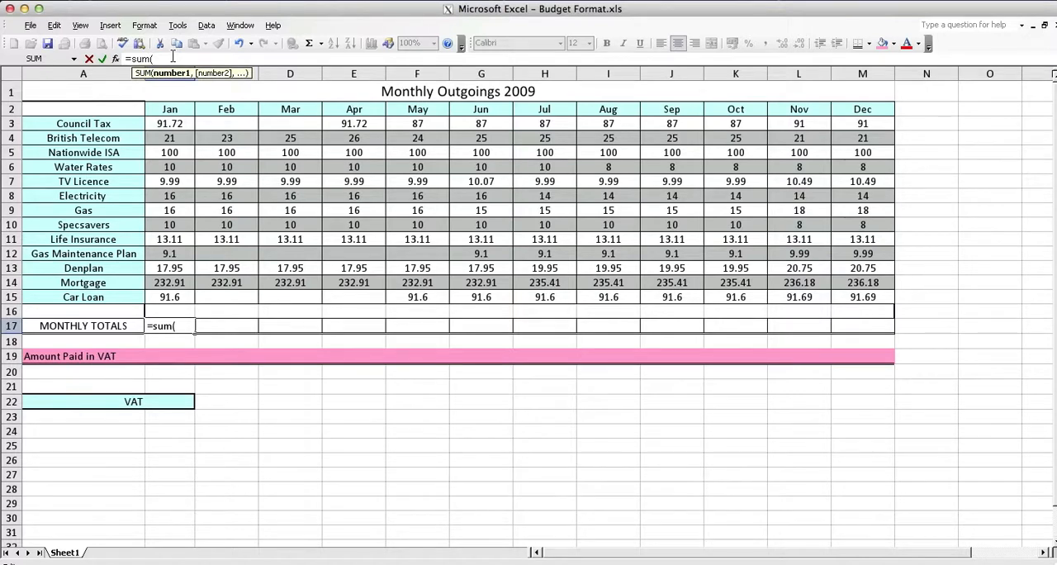
pyautogui.click(170, 128)
pyautogui.moveTo(170, 128); pyautogui.dragTo(171, 296)
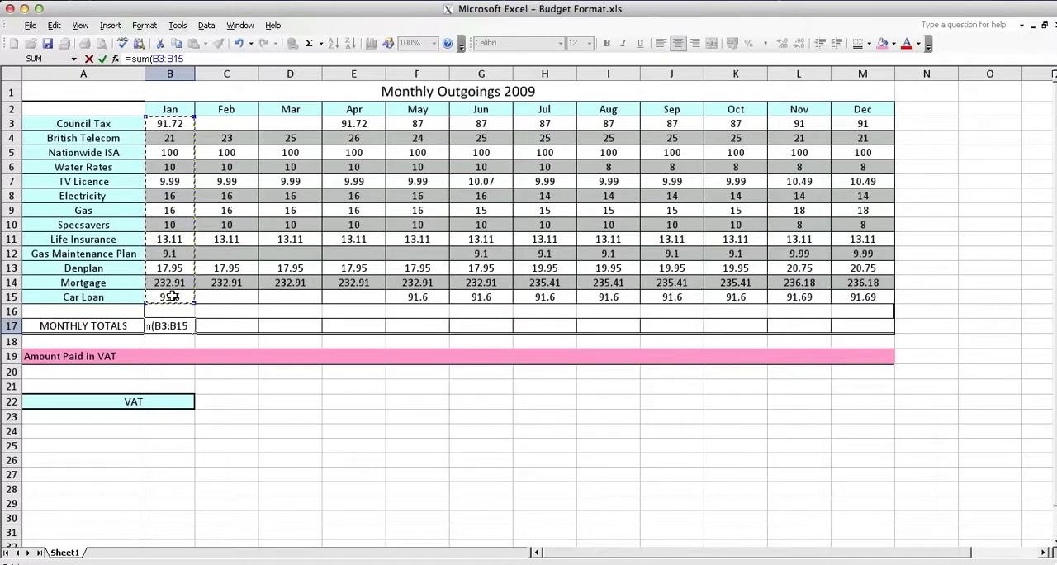
pyautogui.write(')')
pyautogui.press('Return')
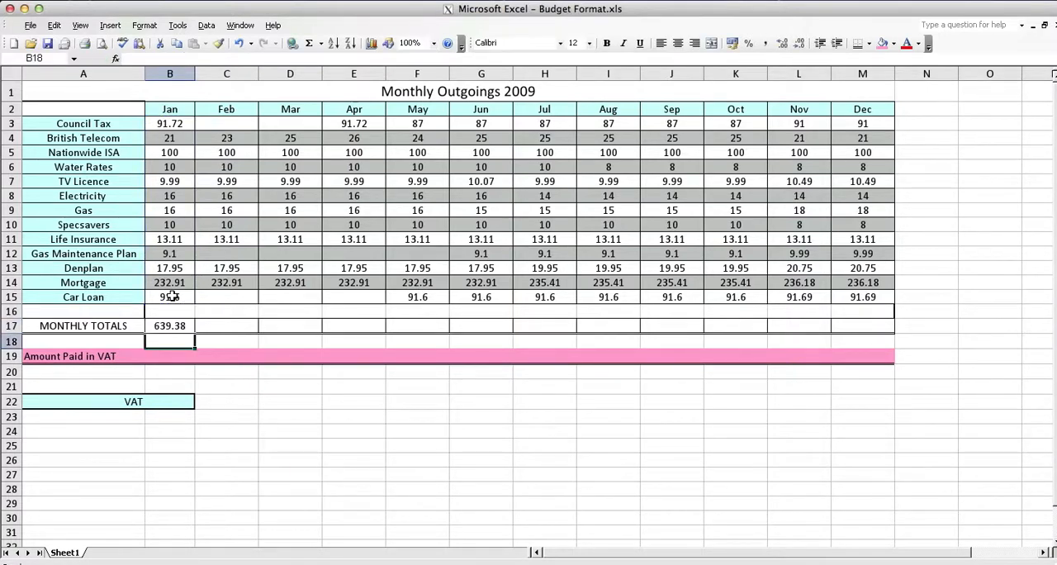
# Step: Fill the January total formula across row 17 to December and check the formulas for January, February and March
pyautogui.press('Up')
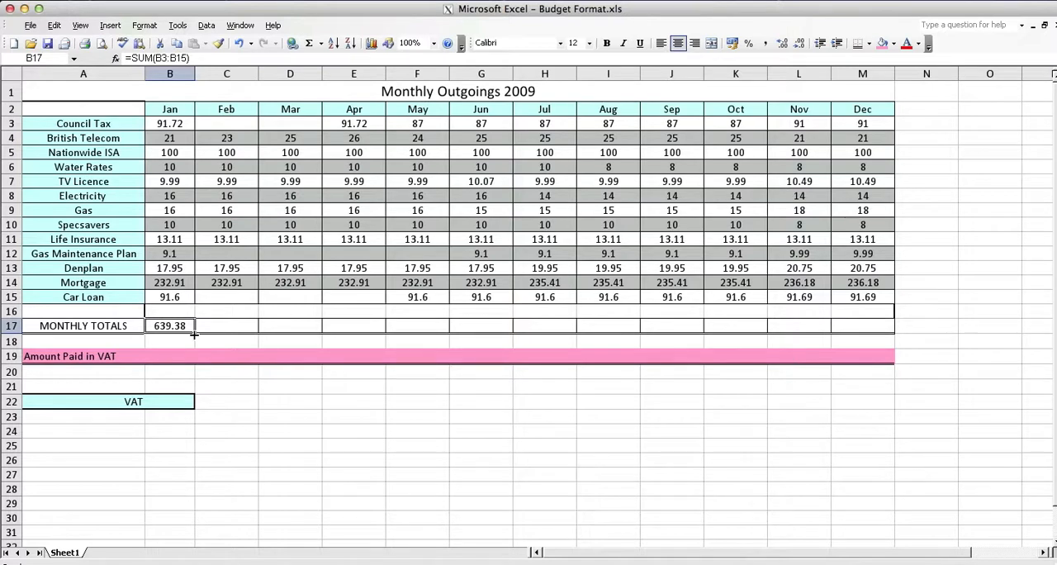
pyautogui.moveTo(194, 334); pyautogui.dragTo(884, 333)
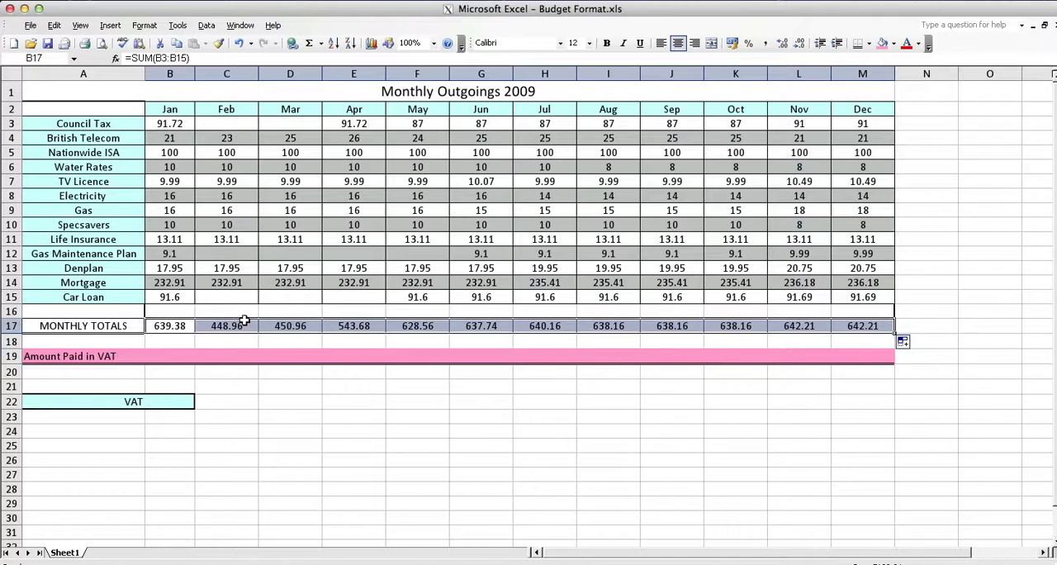
pyautogui.click(180, 327)
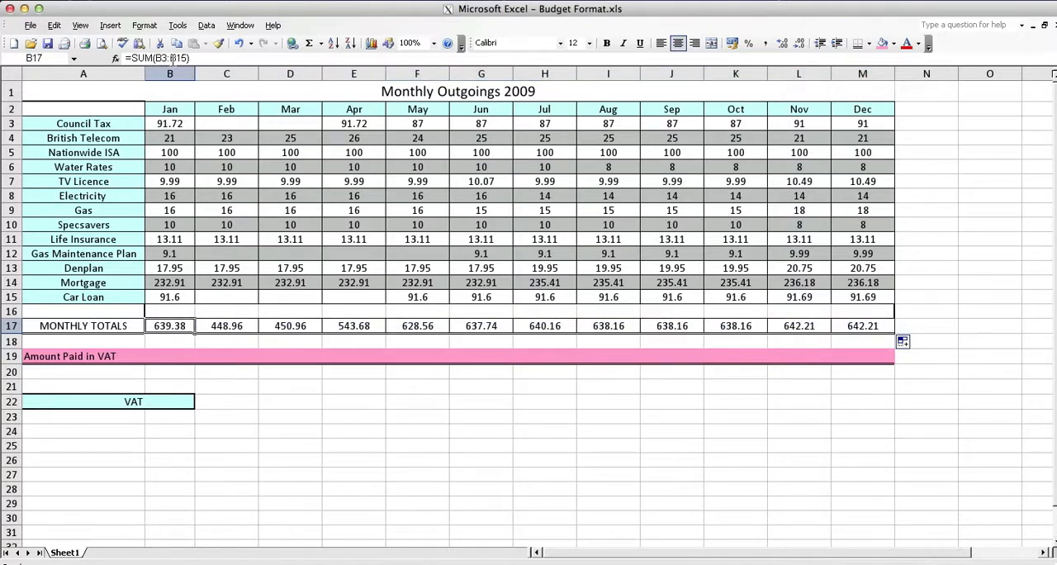
pyautogui.click(231, 326)
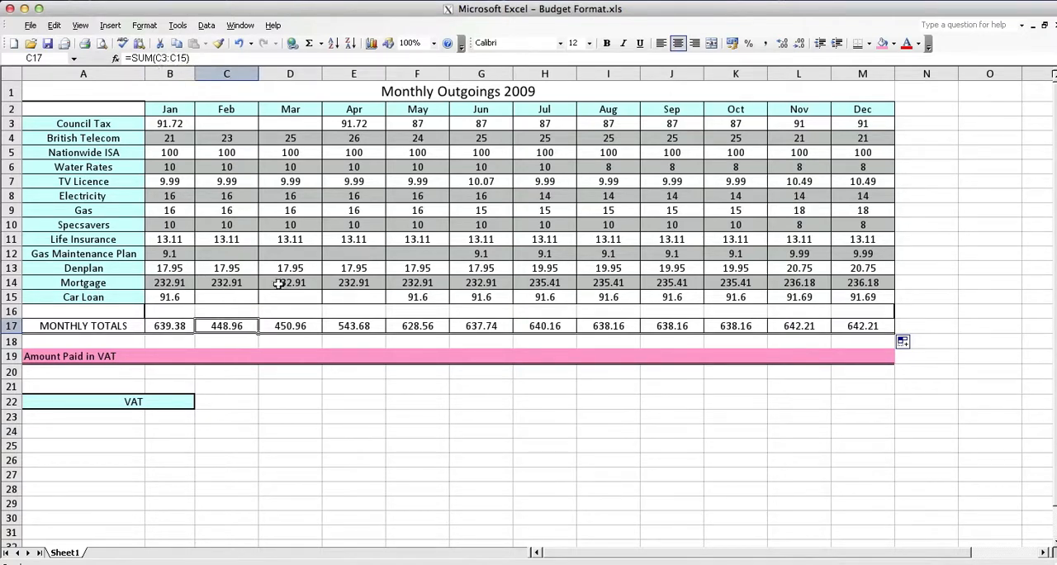
pyautogui.click(285, 325)
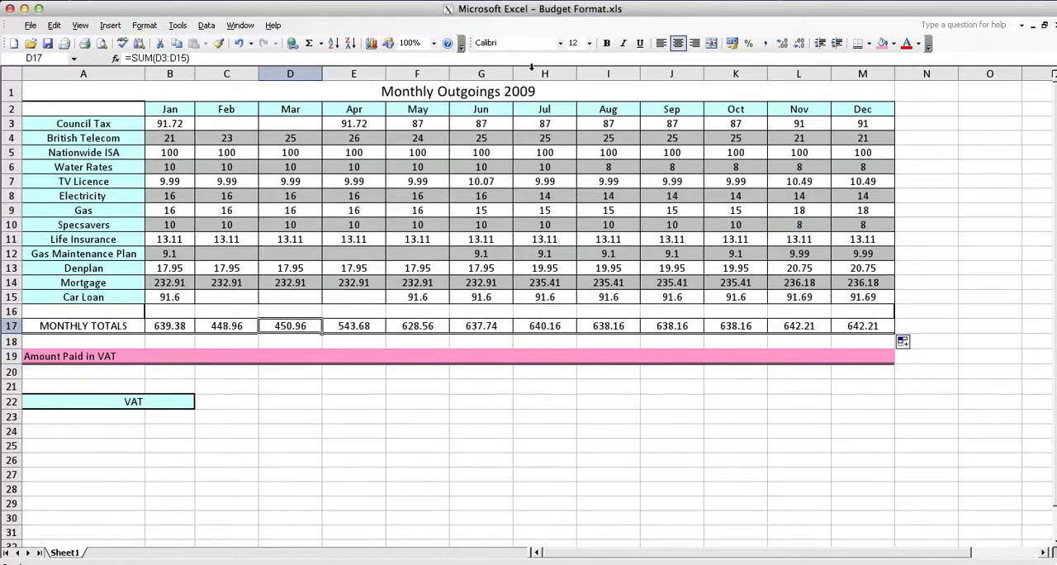
# Step: Enter 17.5% as the VAT rate in B22
pyautogui.click(171, 401)
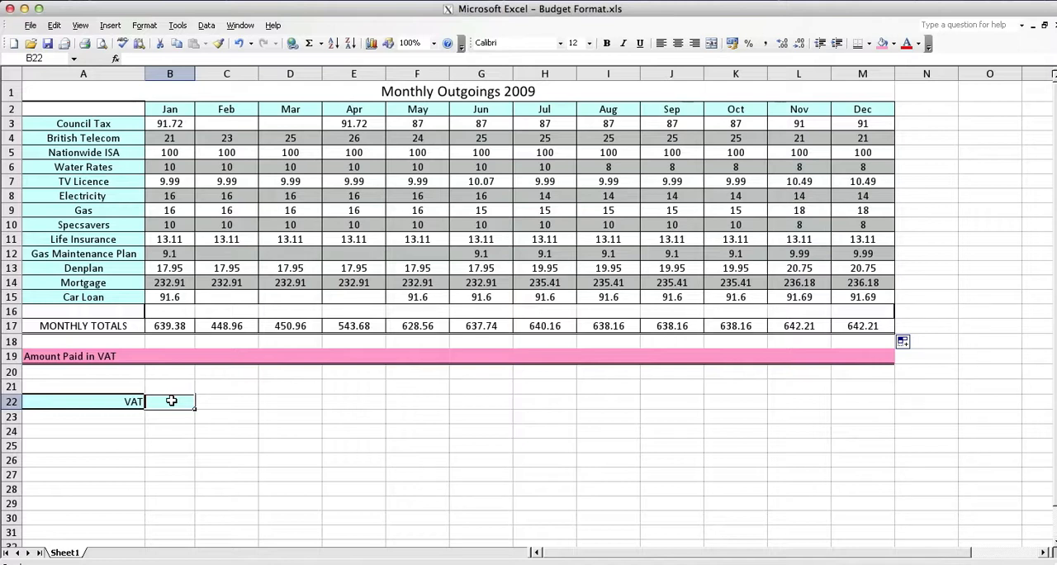
pyautogui.write('17.5')
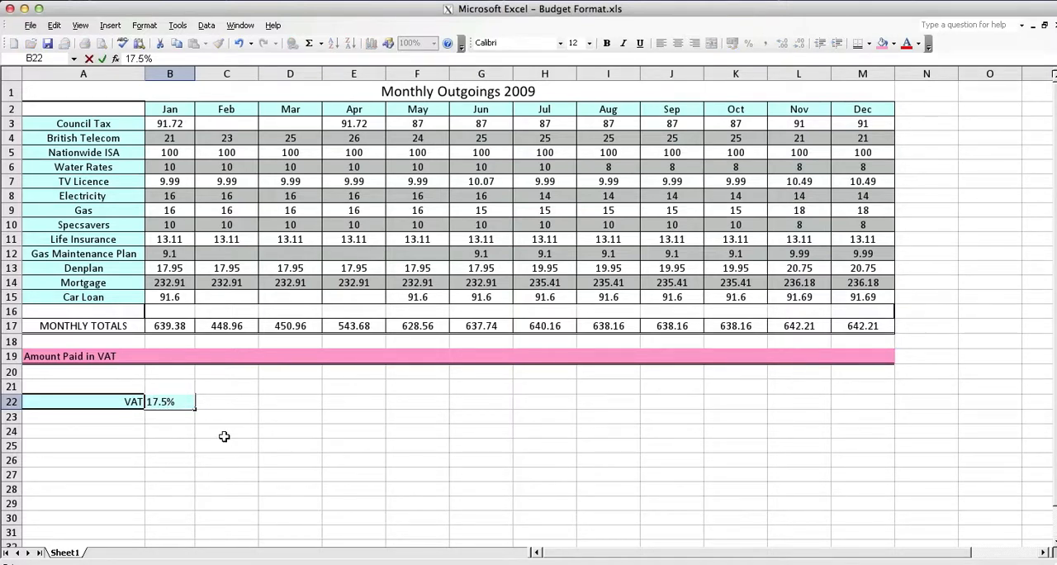
pyautogui.press('Return')
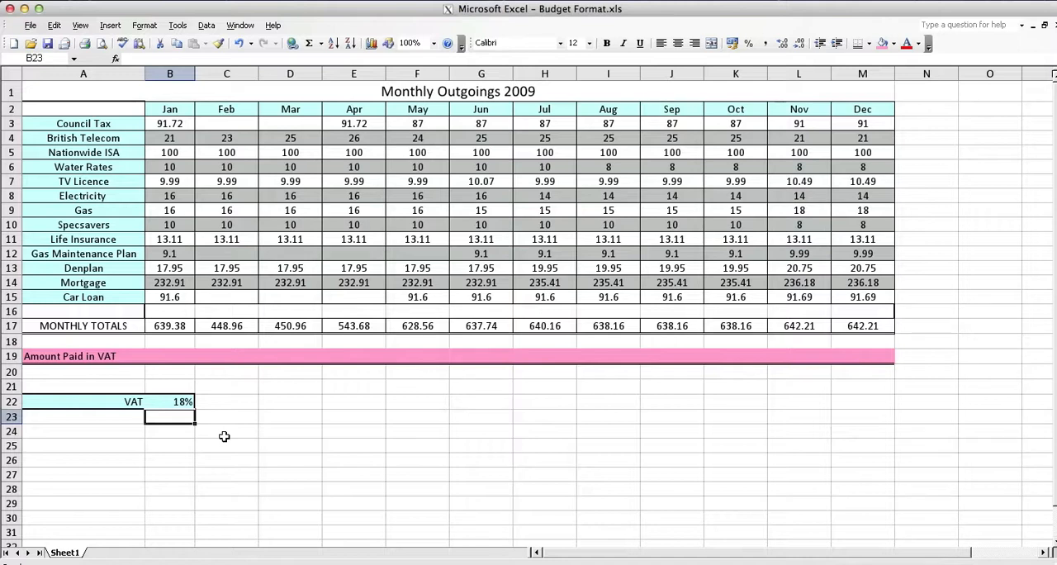
# Step: Format the VAT rate in B22 as a percentage with 1 decimal place
pyautogui.rightClick(167, 402)
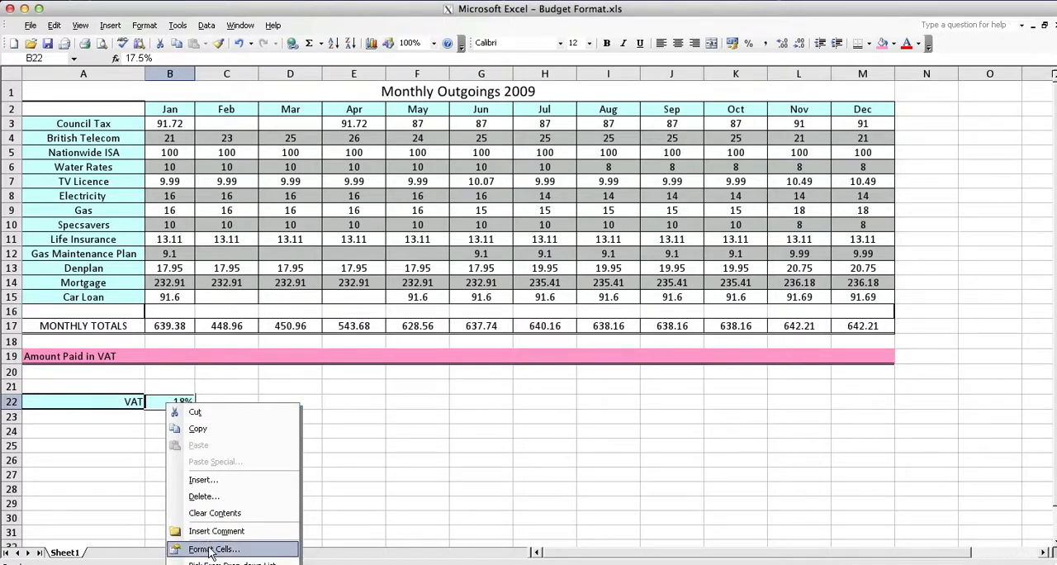
pyautogui.click(252, 551)
pyautogui.moveTo(234, 413); pyautogui.dragTo(385, 261)
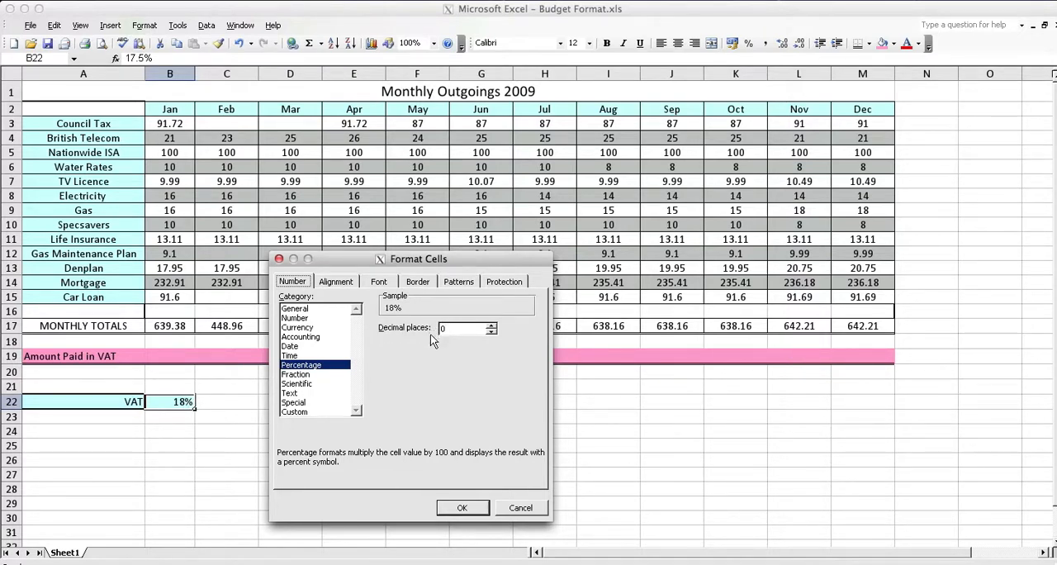
pyautogui.click(490, 326)
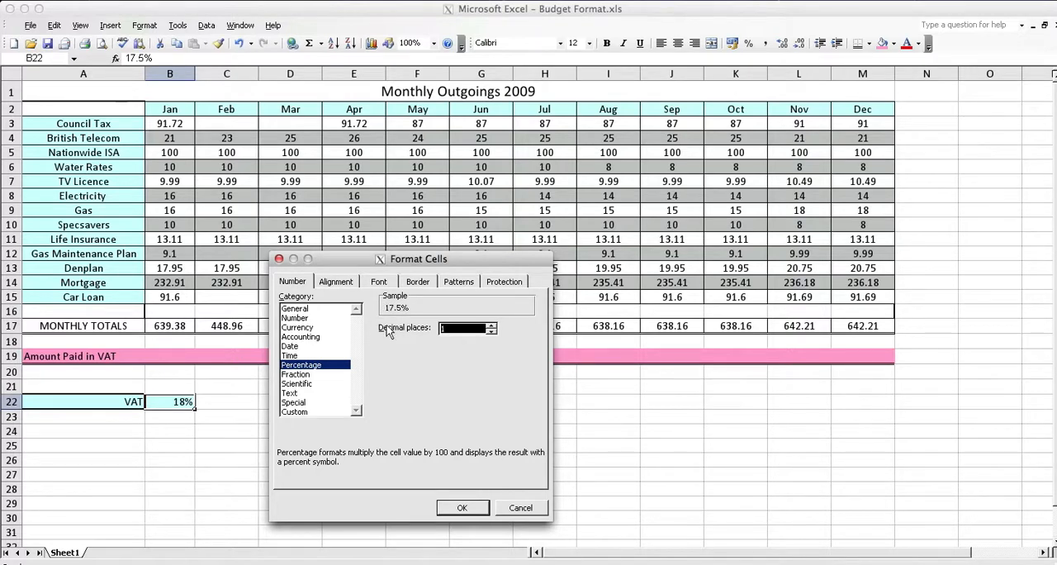
pyautogui.click(463, 508)
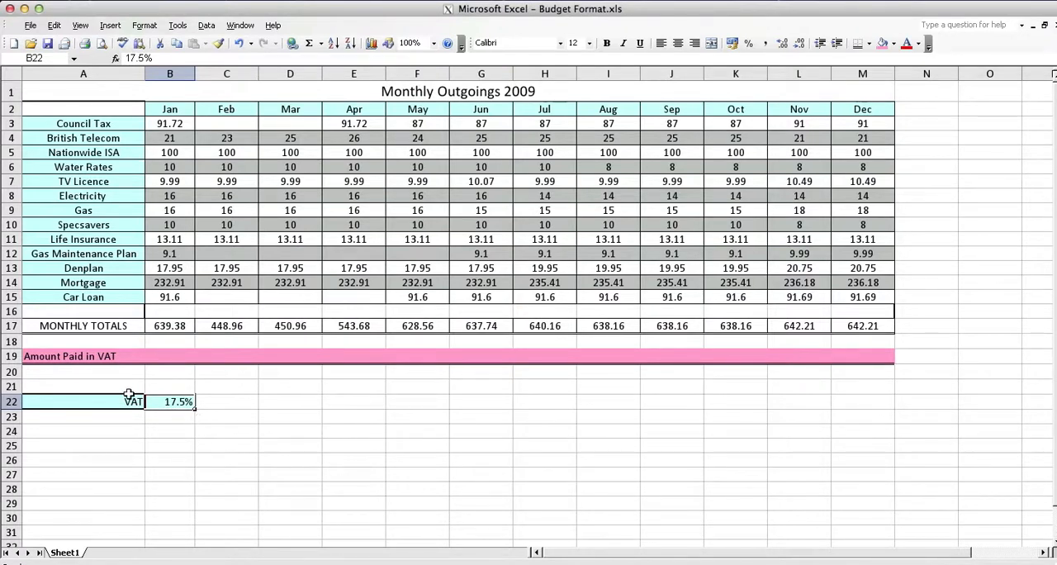
# Step: Calculate January's VAT in B19 with the formula =B17*B22, multiplying the monthly total by the VAT rate
pyautogui.click(174, 355)
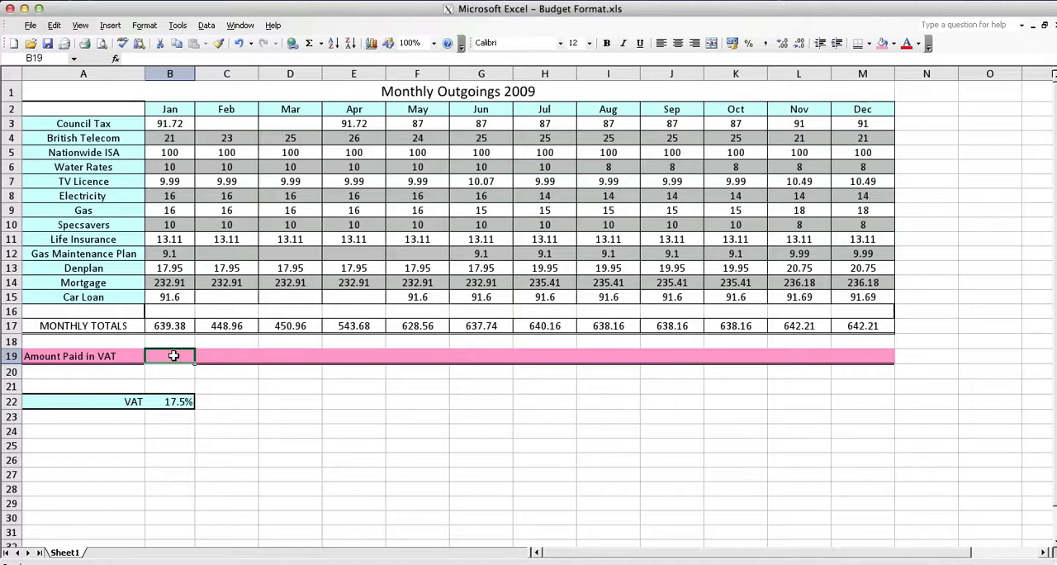
pyautogui.write('=')
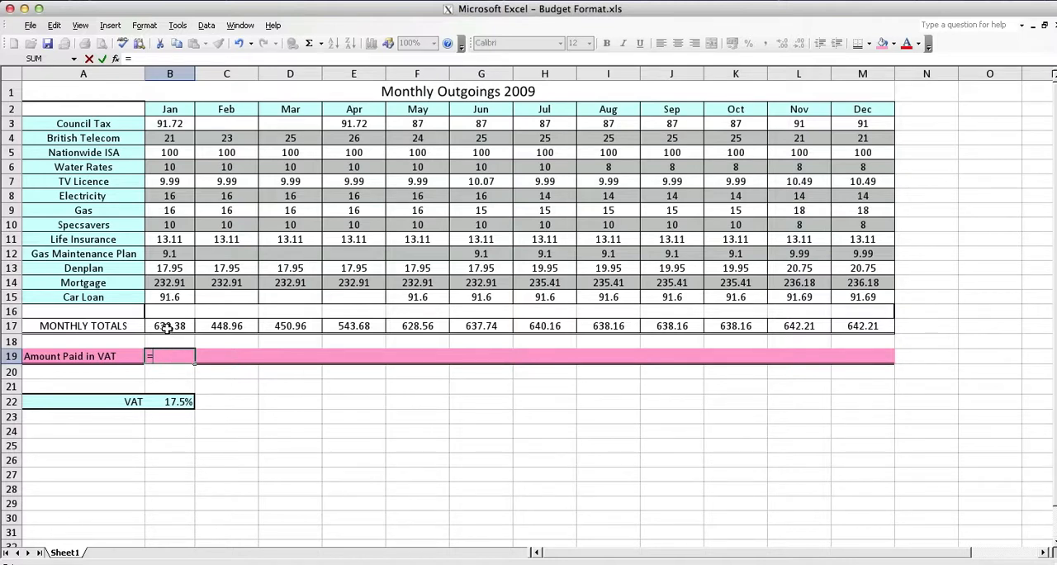
pyautogui.click(166, 327)
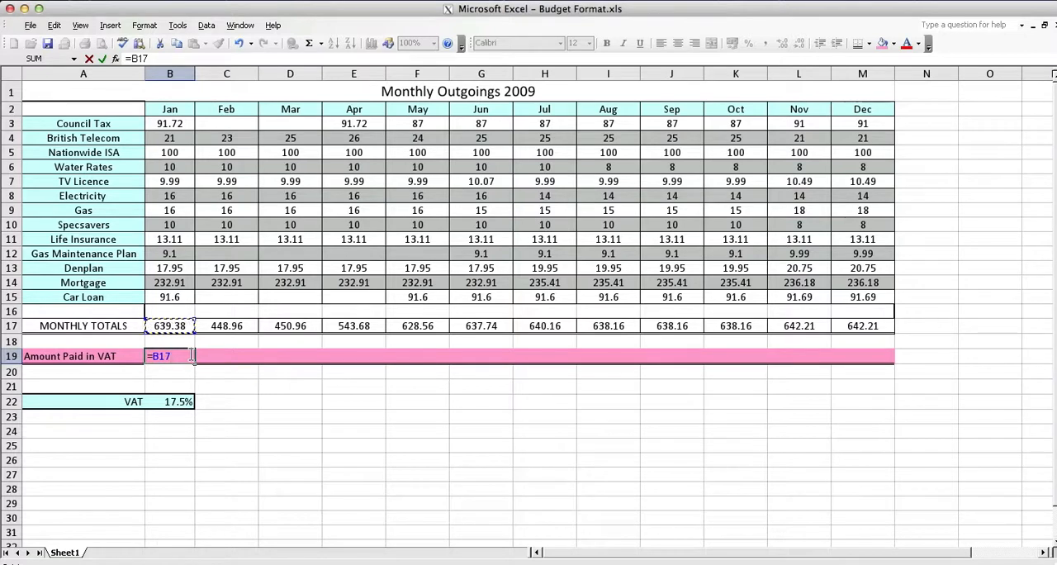
pyautogui.write('*')
pyautogui.click(173, 401)
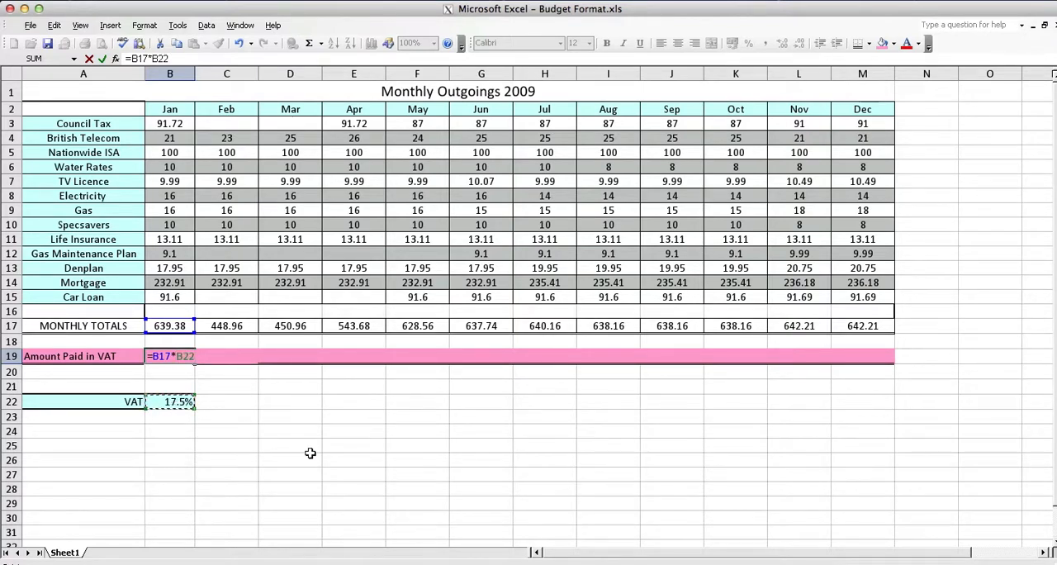
pyautogui.press('Return')
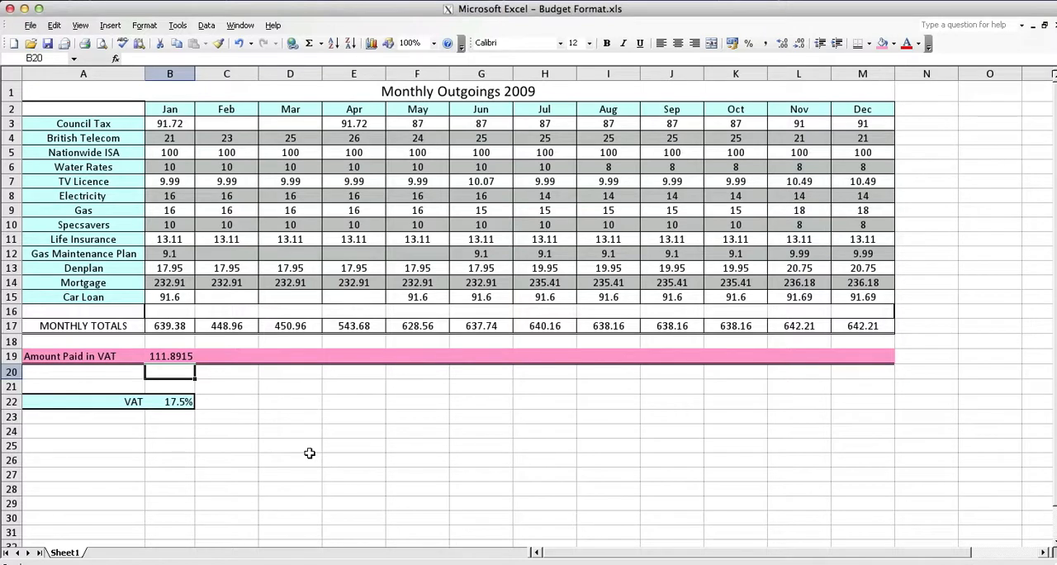
# Step: Format January's VAT amount in B19 as Number with 2 decimal places and fill its formula across row 19 to December
pyautogui.click(170, 357)
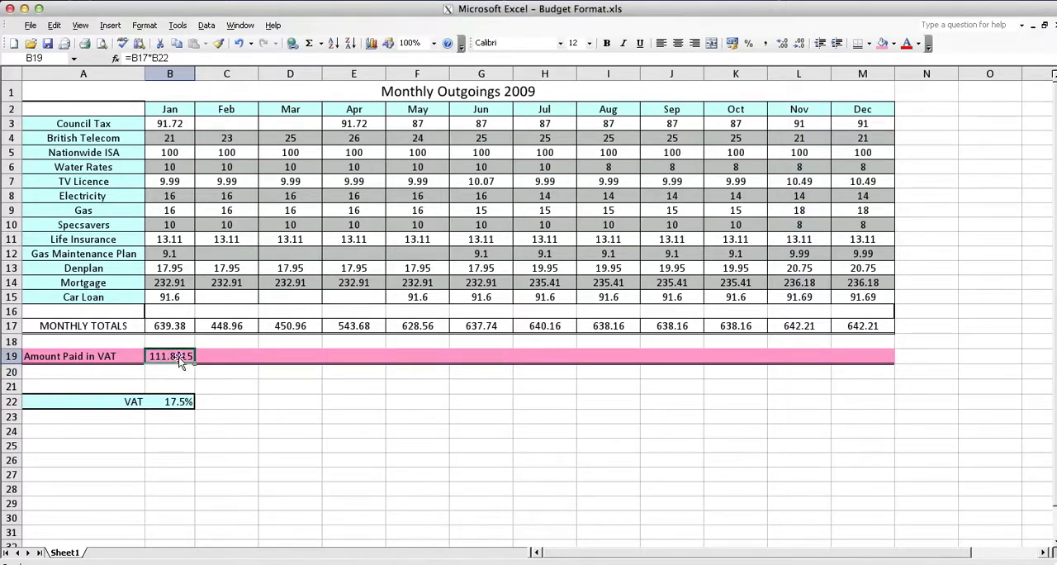
pyautogui.rightClick(182, 362)
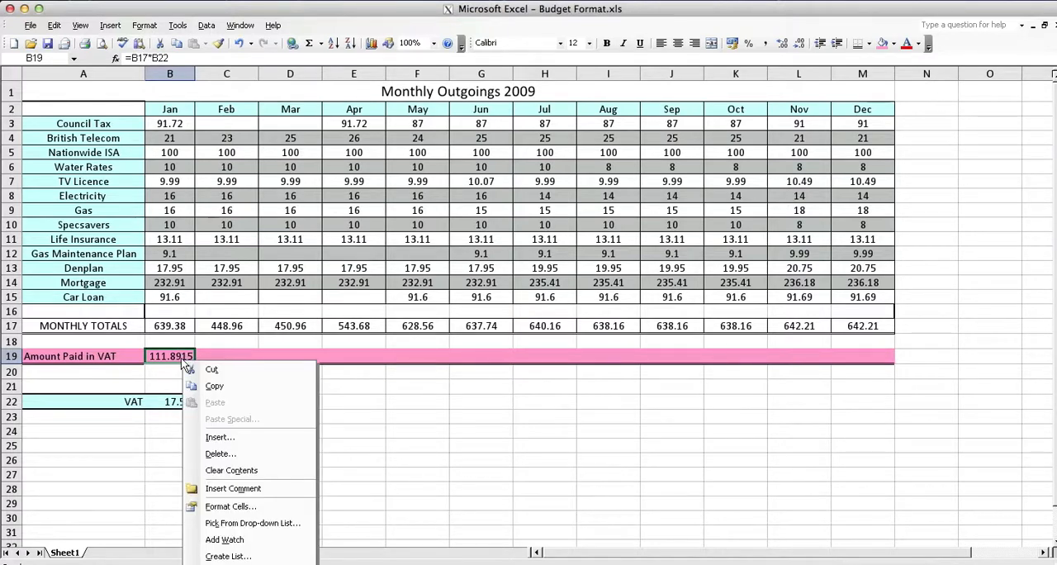
pyautogui.click(246, 507)
pyautogui.moveTo(215, 368); pyautogui.dragTo(452, 362)
pyautogui.click(372, 414)
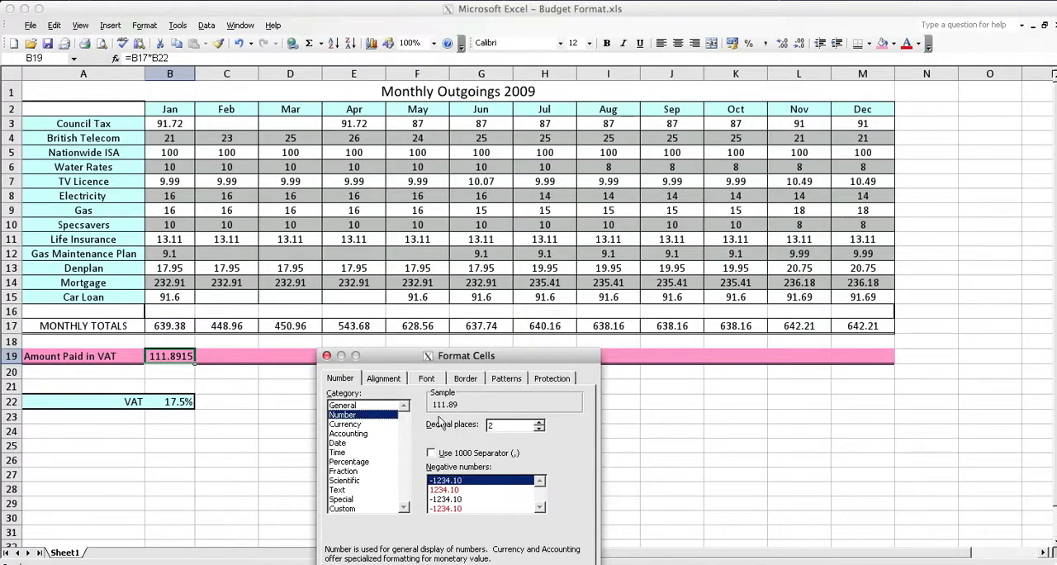
pyautogui.click(376, 404)
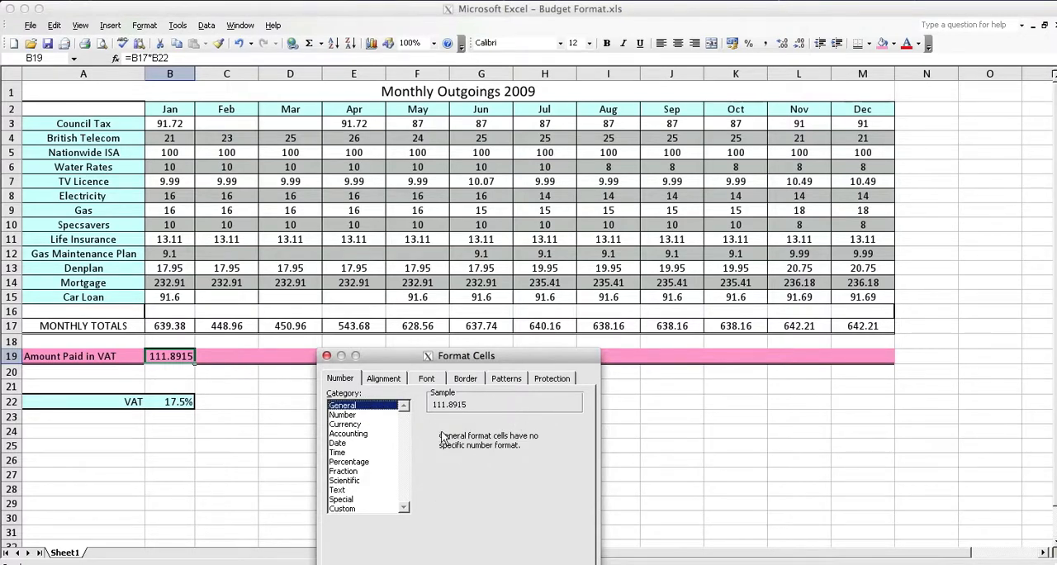
pyautogui.click(357, 415)
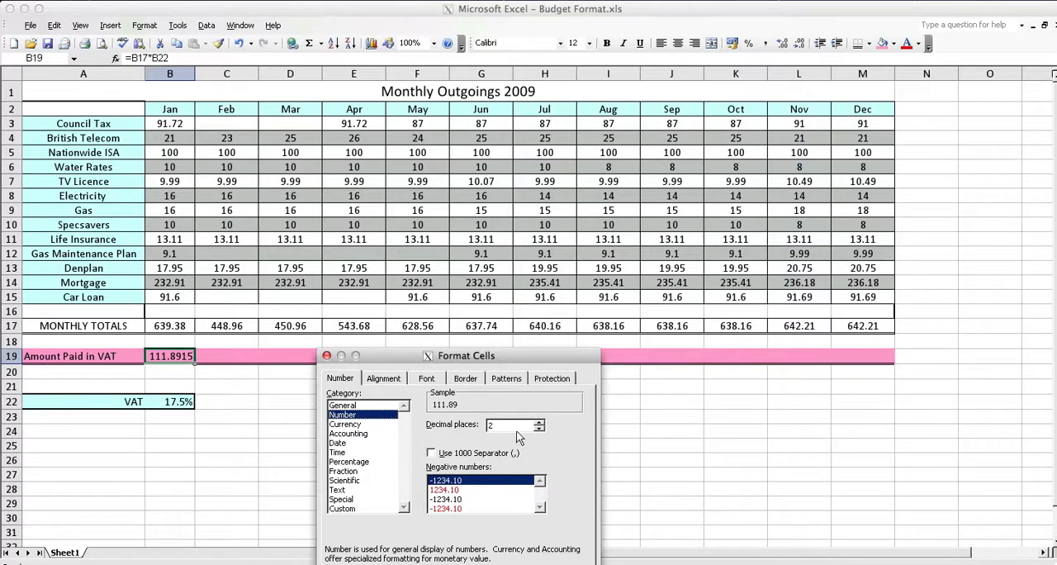
pyautogui.click(538, 423)
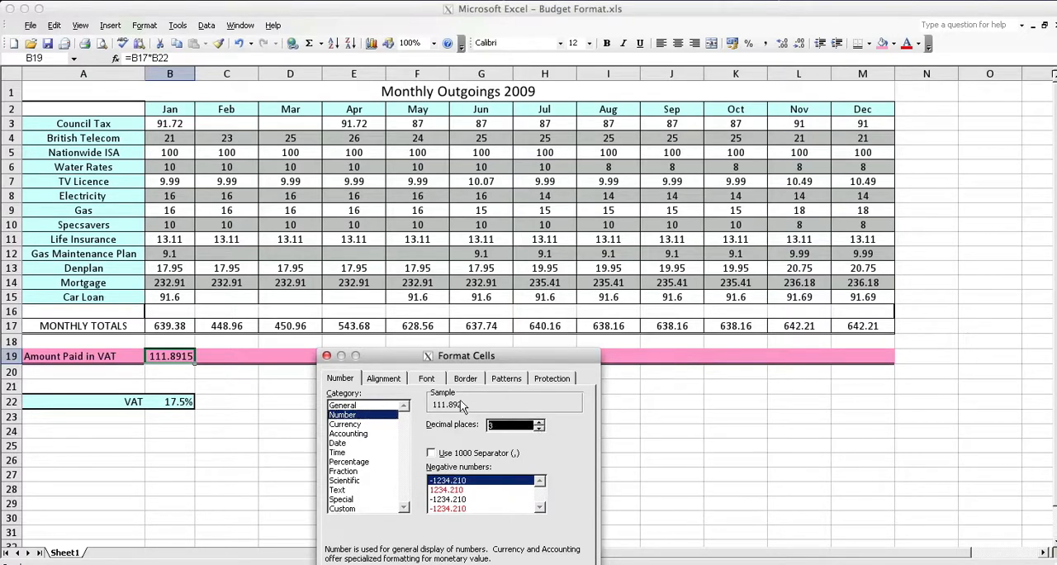
pyautogui.click(537, 428)
pyautogui.press('Return')
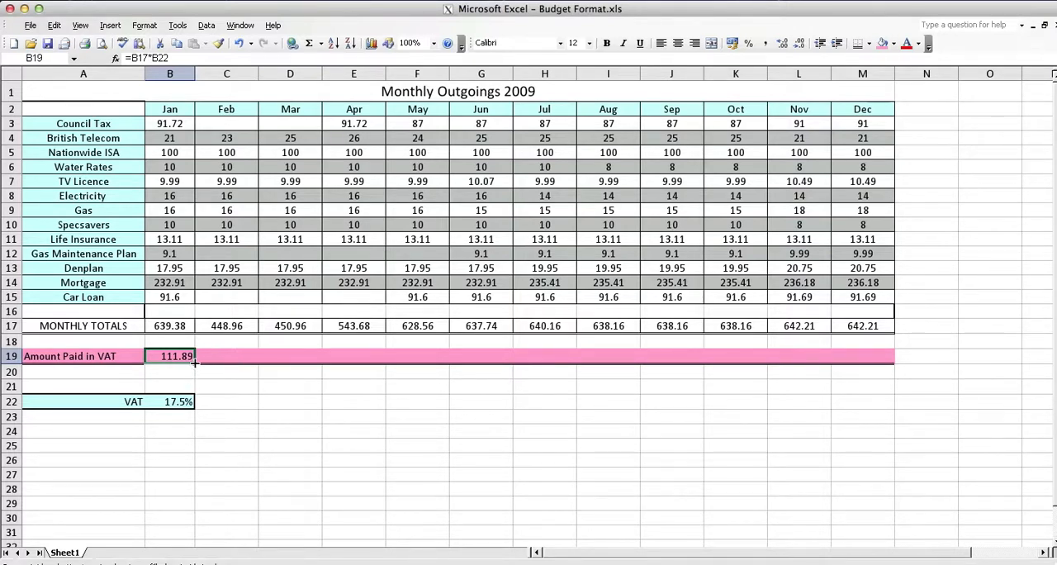
pyautogui.moveTo(195, 361); pyautogui.dragTo(864, 369)
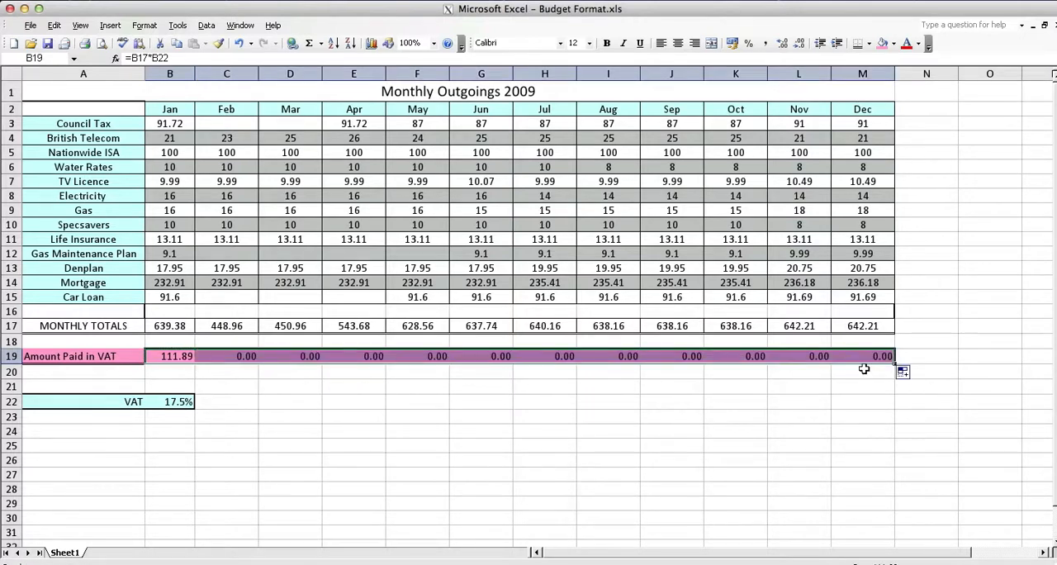
# Step: Make the VAT-rate reference in February's C19 formula absolute, giving =C17*$C$22
pyautogui.click(382, 403)
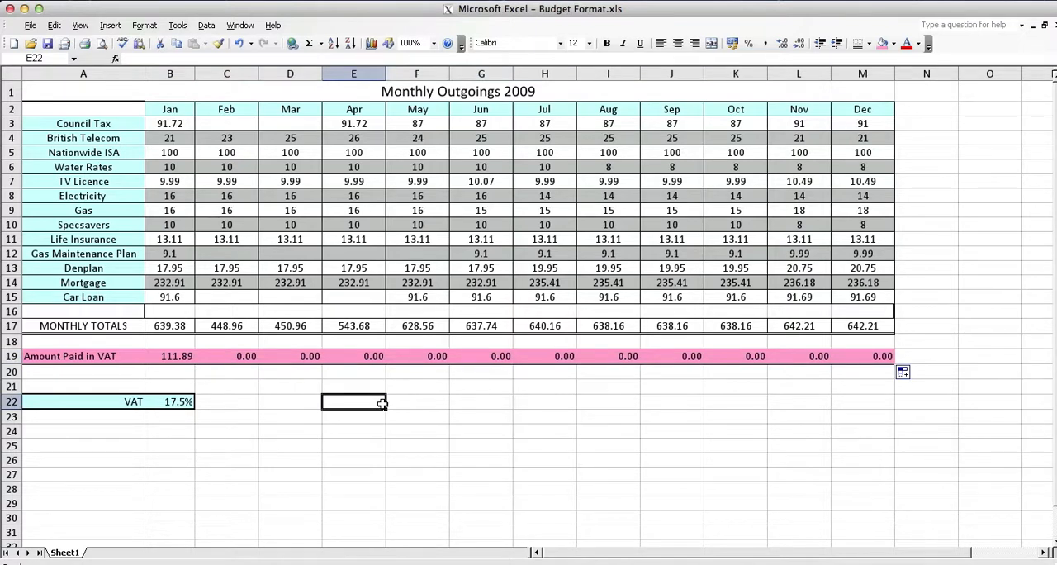
pyautogui.click(230, 358)
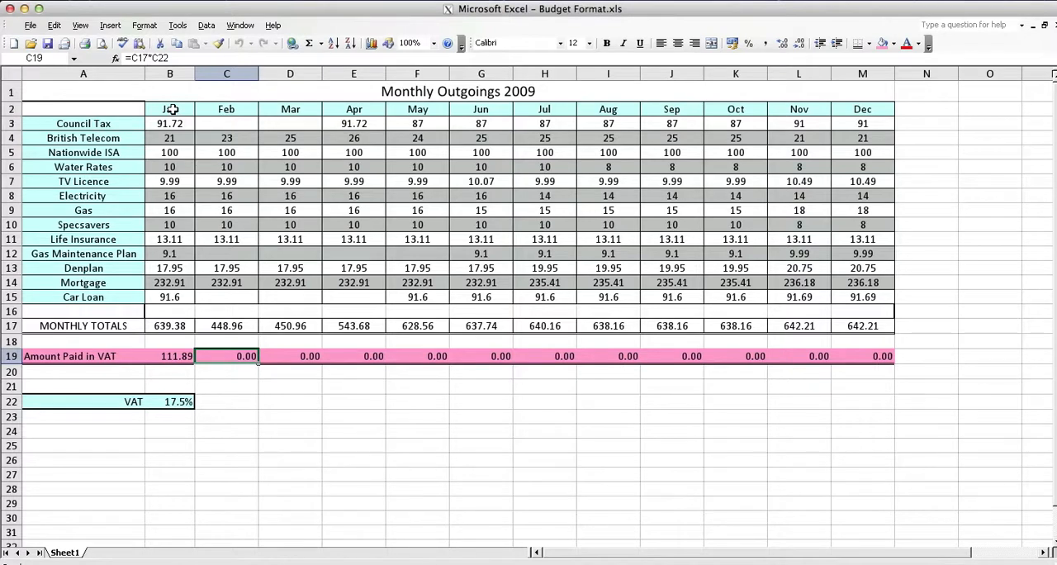
pyautogui.click(152, 59)
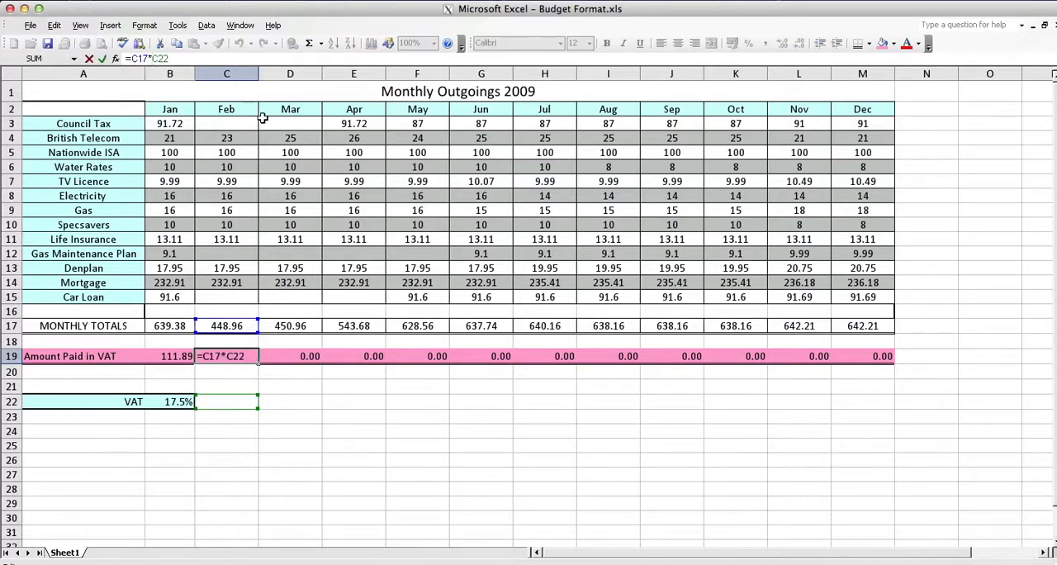
pyautogui.write('$C')
pyautogui.write('$')
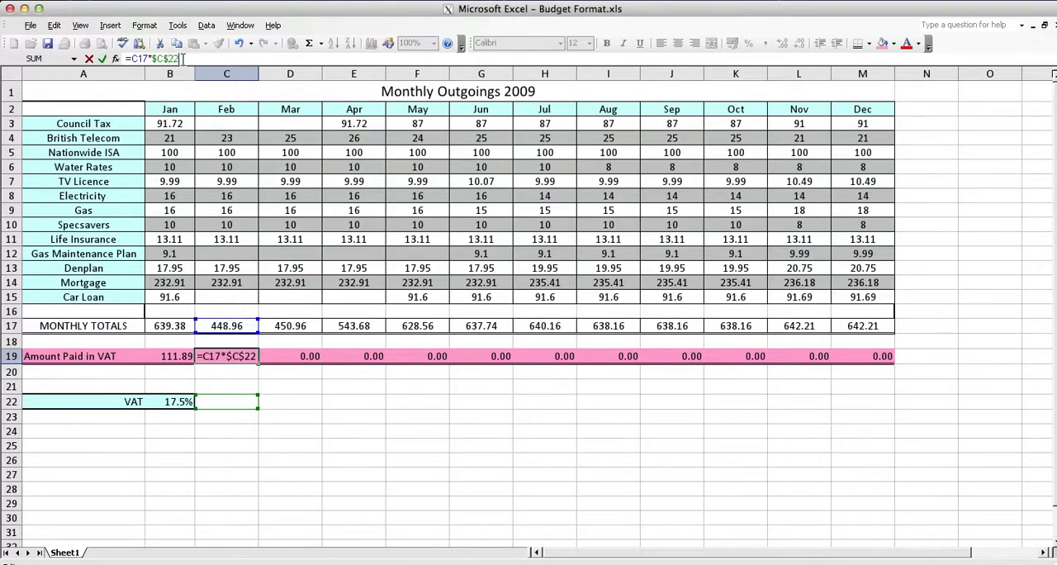
# Step: Point February's absolute reference at the VAT rate cell so the C19 formula reads =C17*$B$22
pyautogui.press('Up')
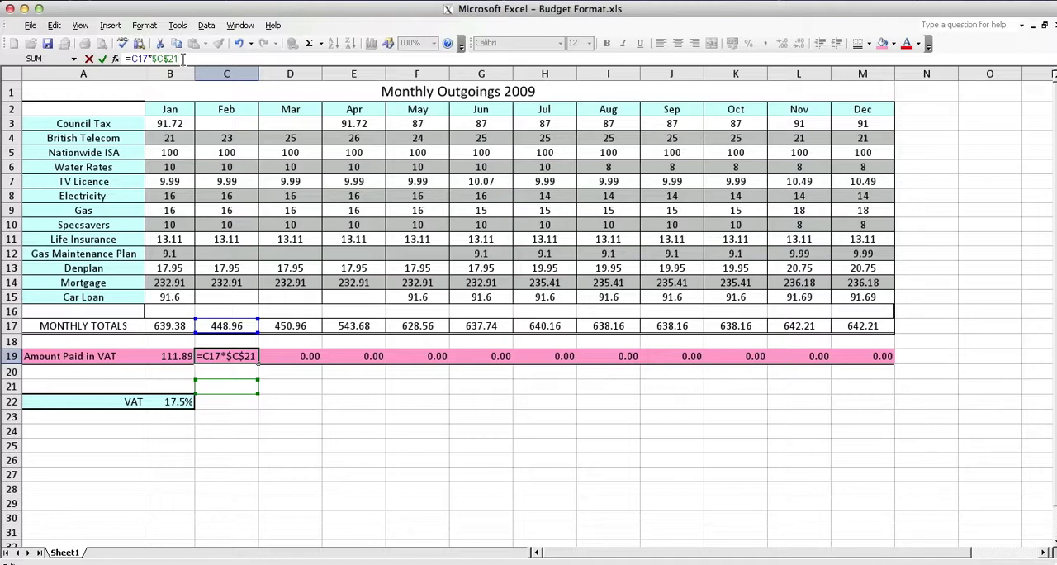
pyautogui.press('BackSpace')
pyautogui.write('2')
pyautogui.press('Left')
pyautogui.press('Left')
pyautogui.press('Left')
pyautogui.press('BackSpace')
pyautogui.write('b')
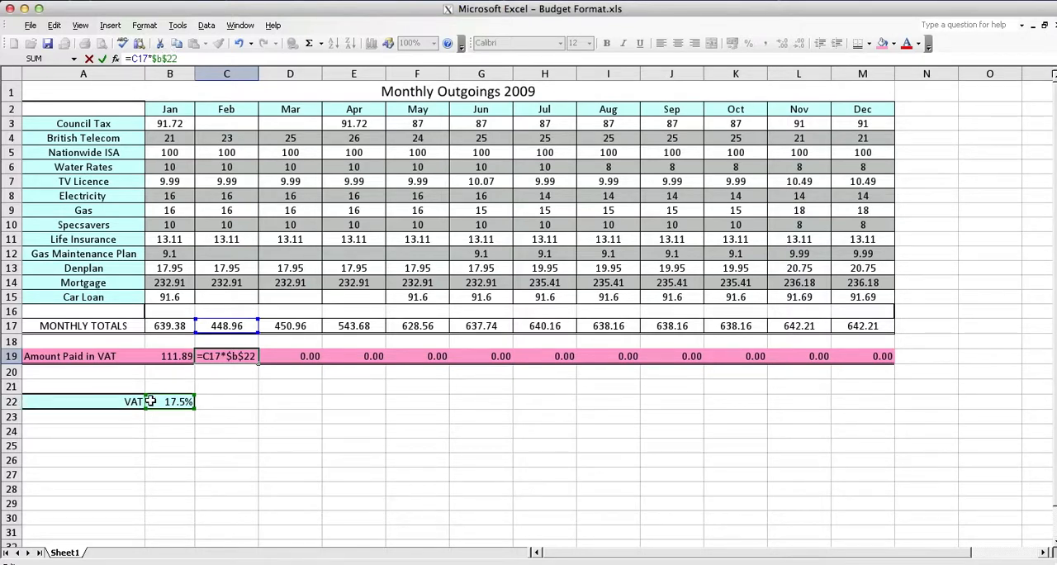
pyautogui.press('Return')
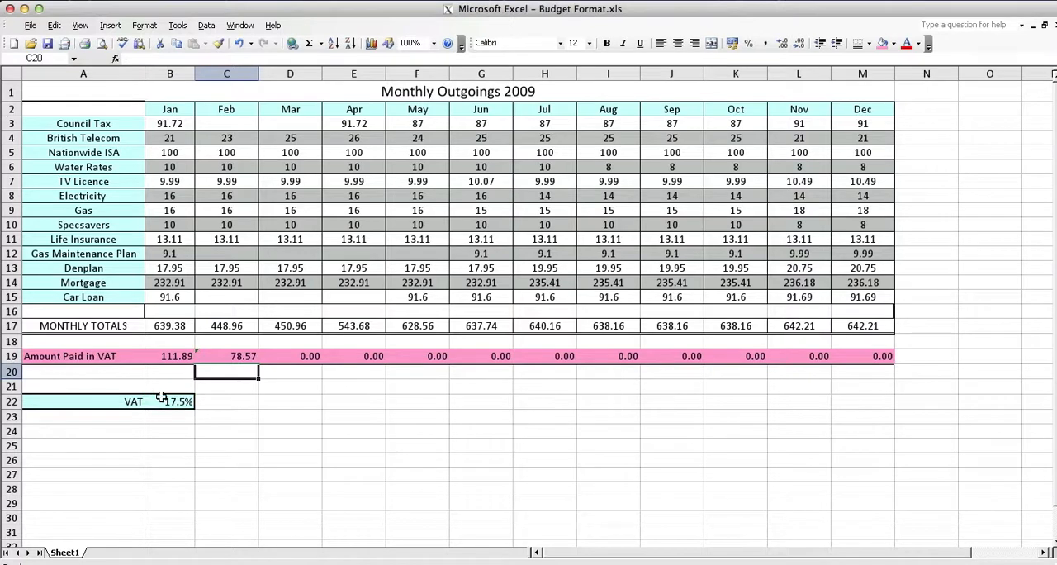
# Step: Fill February's VAT formula from C19 across row 19 to December and check the copied formulas
pyautogui.click(226, 357)
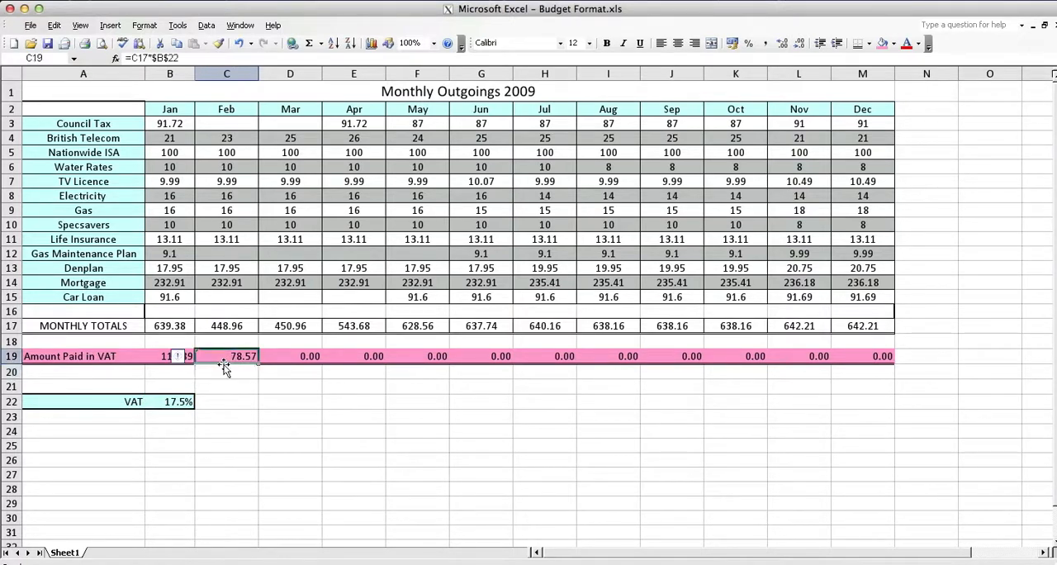
pyautogui.click(226, 371)
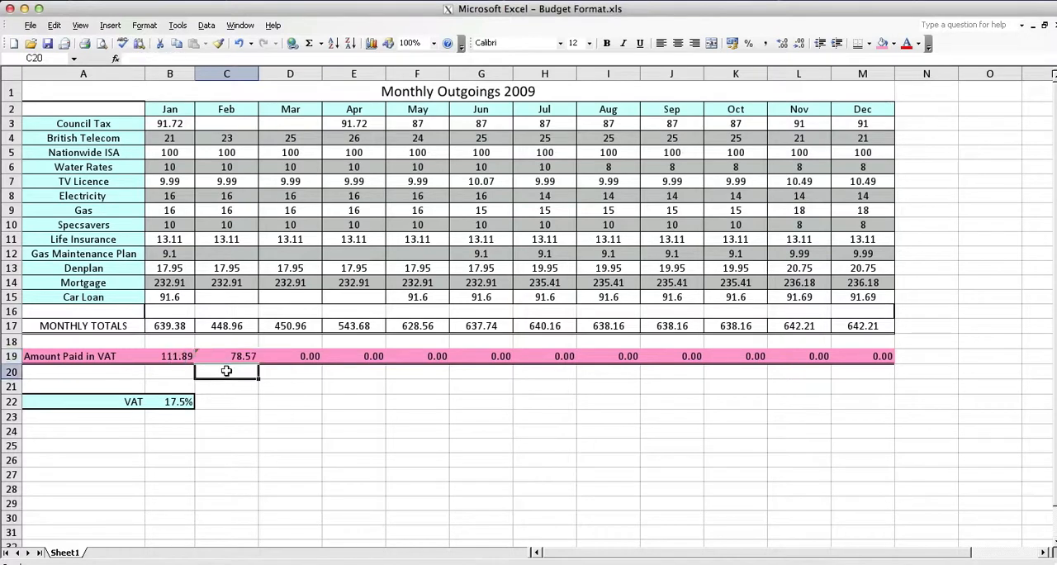
pyautogui.click(226, 357)
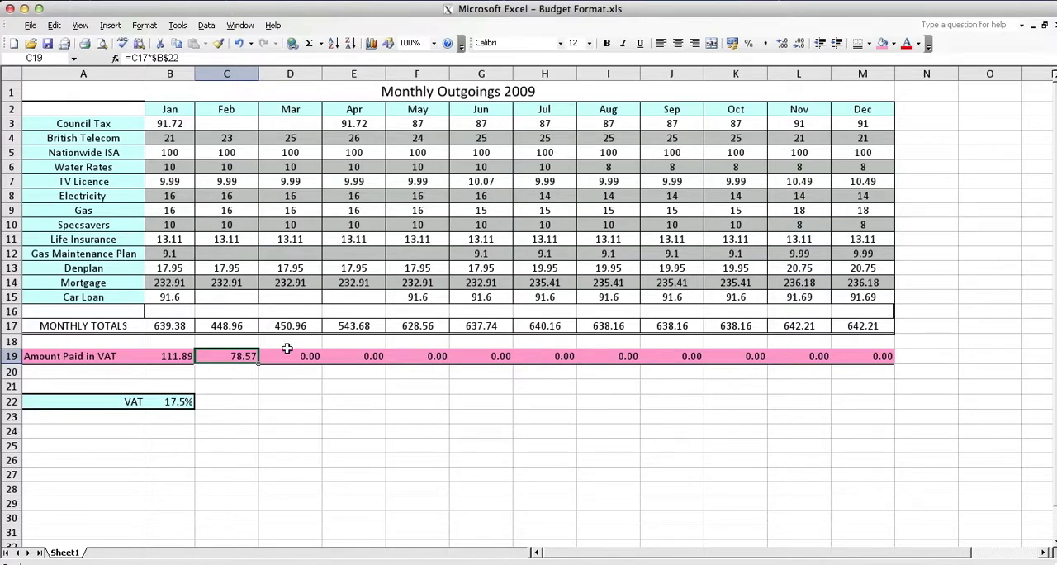
pyautogui.moveTo(257, 361); pyautogui.dragTo(864, 361)
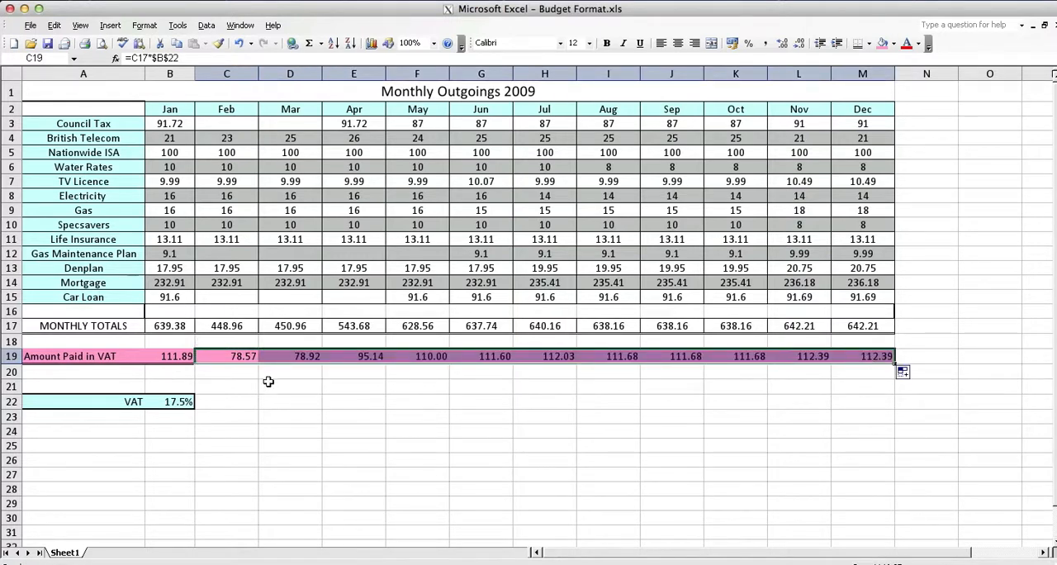
pyautogui.moveTo(269, 382); pyautogui.dragTo(276, 370)
pyautogui.click(281, 357)
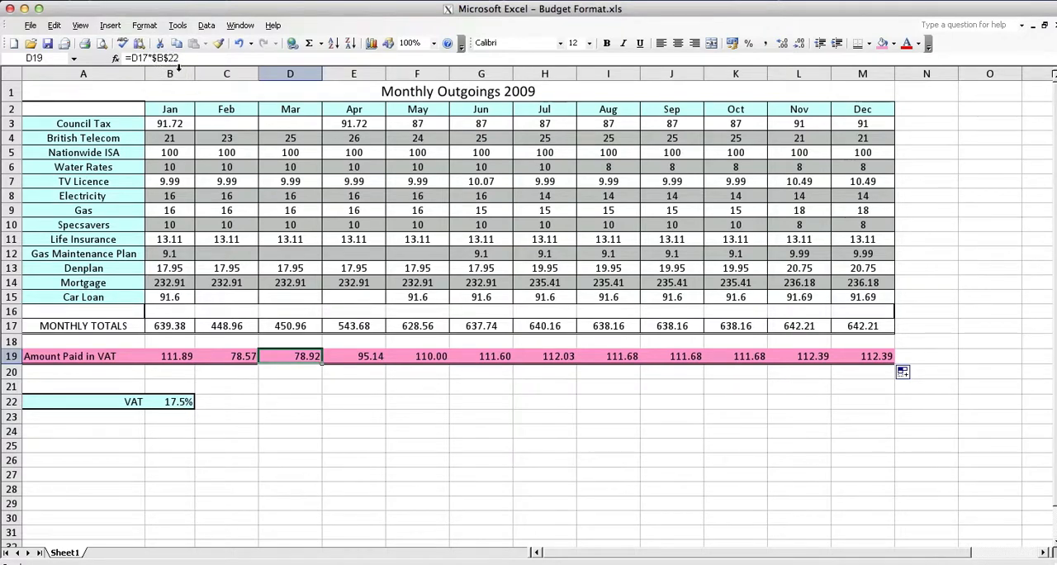
pyautogui.click(353, 356)
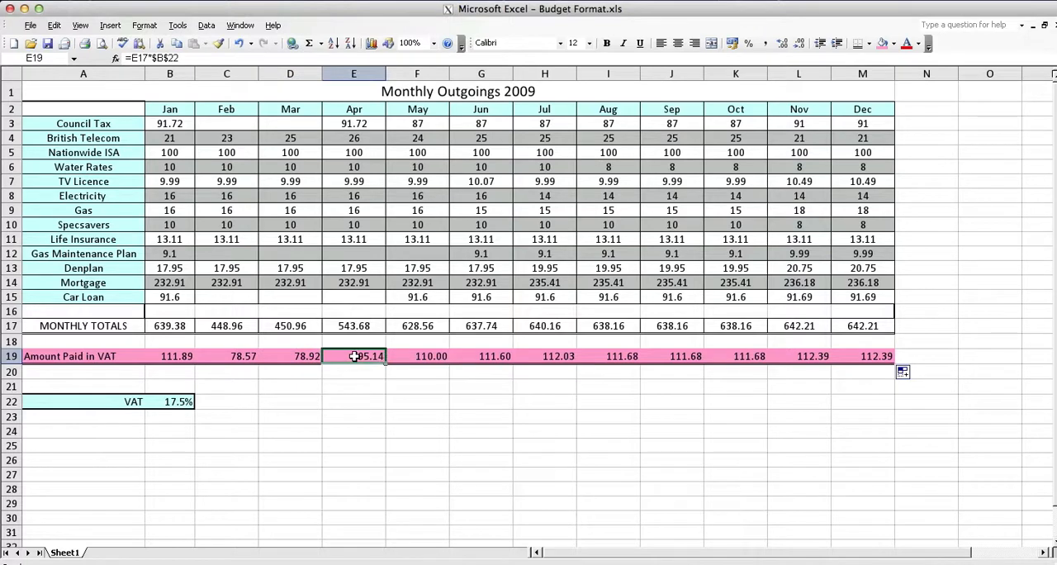
pyautogui.click(411, 356)
pyautogui.click(487, 356)
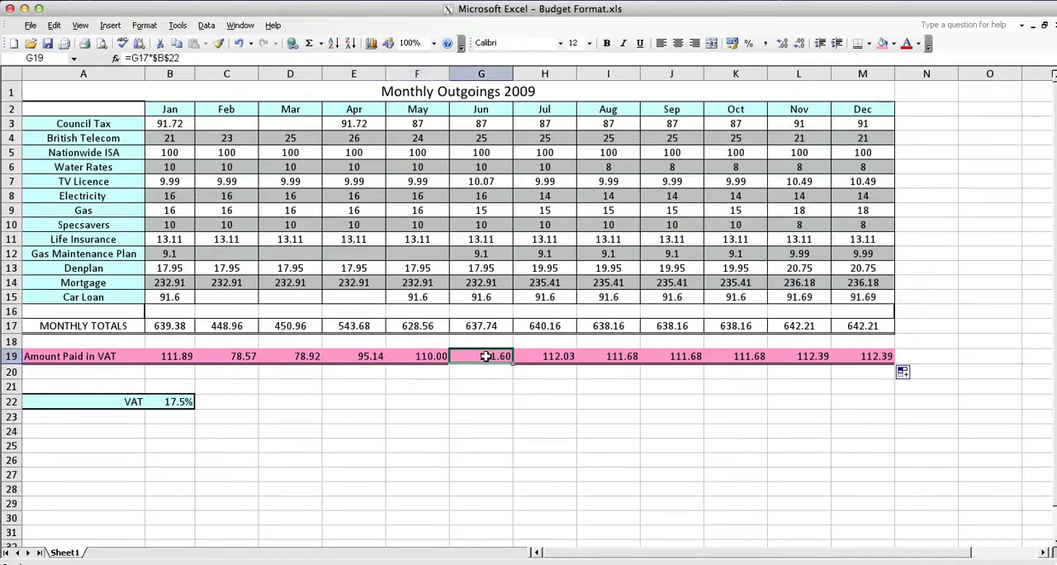
pyautogui.click(538, 355)
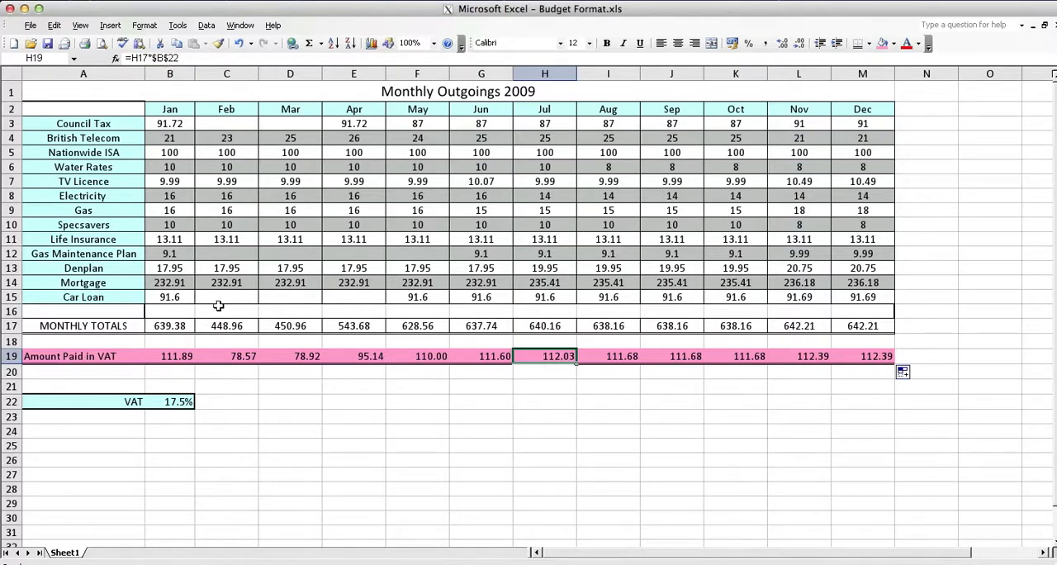
# Step: Change January's VAT formula in B19 to =B17*$B22, keeping only the column of the VAT rate absolute
pyautogui.click(169, 357)
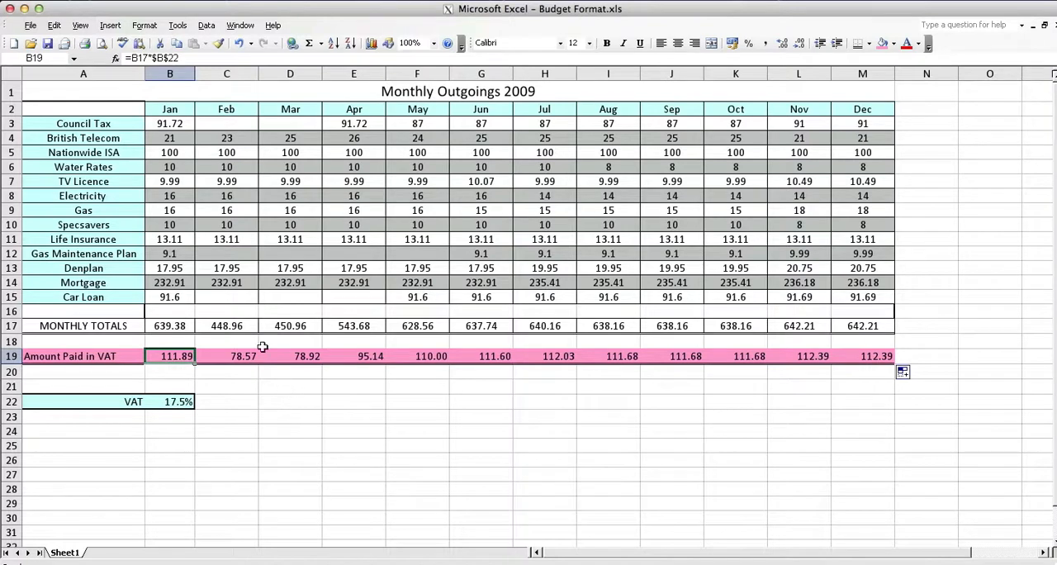
pyautogui.click(169, 60)
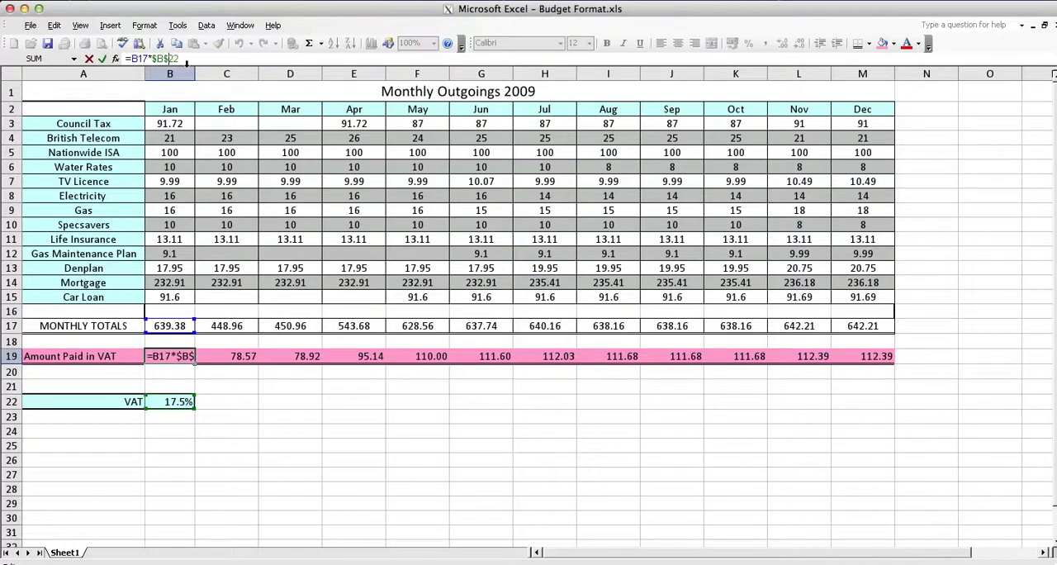
pyautogui.press('Return')
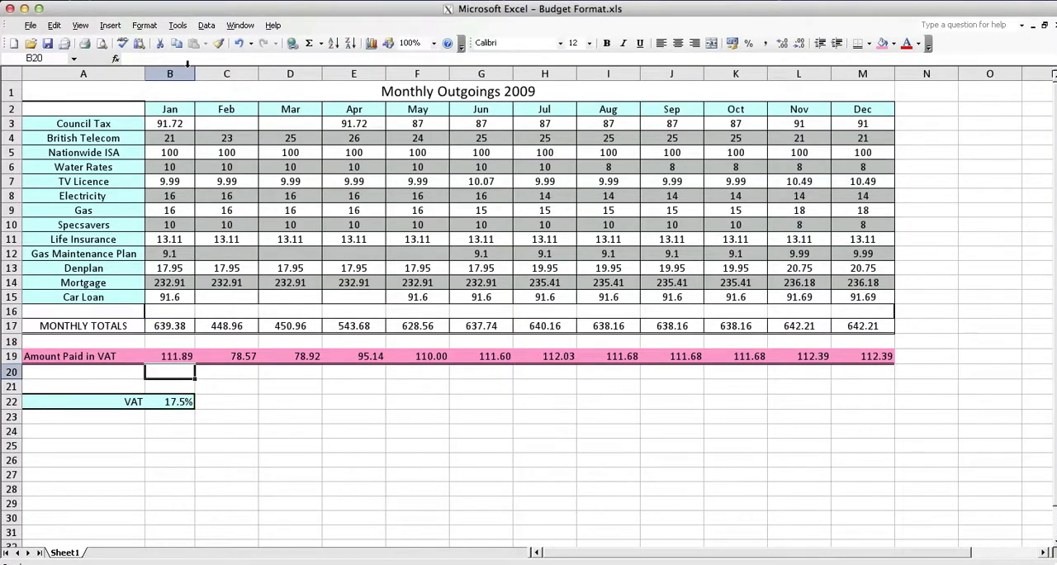
pyautogui.click(175, 358)
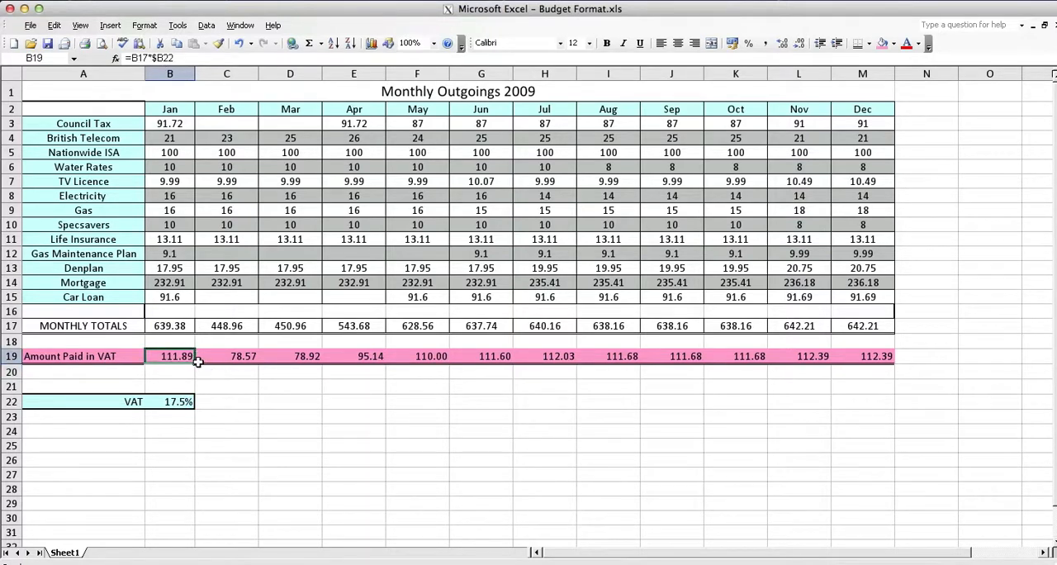
# Step: Fill January's VAT formula from B19 across to December in M19 and check the formula copied into C19
pyautogui.moveTo(194, 364); pyautogui.dragTo(892, 361)
pyautogui.click(255, 397)
pyautogui.click(235, 363)
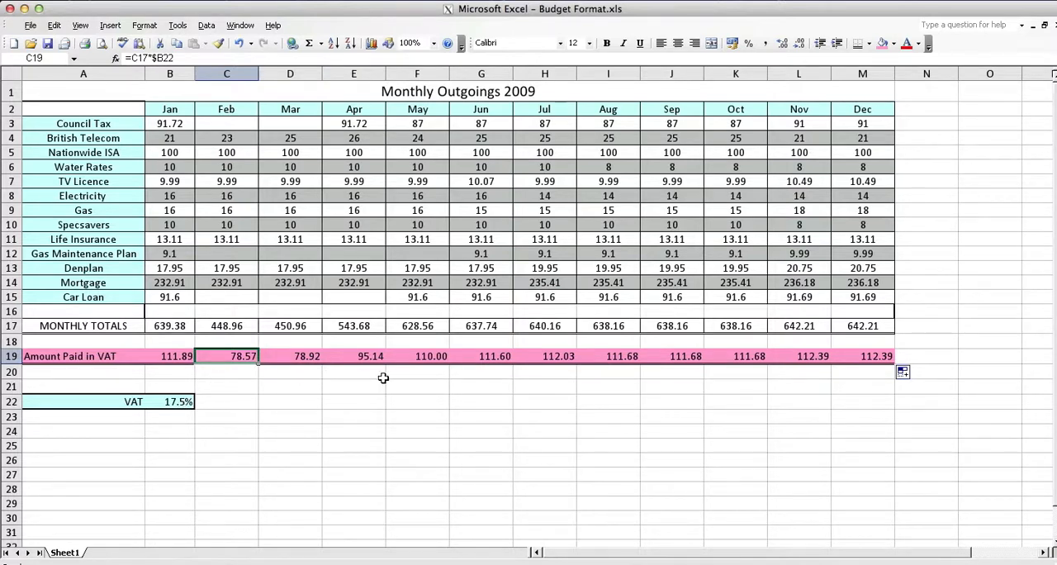
pyautogui.click(186, 353)
# Step: Switch to the Book1 workbook and create a clustered column chart of Team A's Year 1 to Year 3 data from A1:D2
pyautogui.click(777, 0)
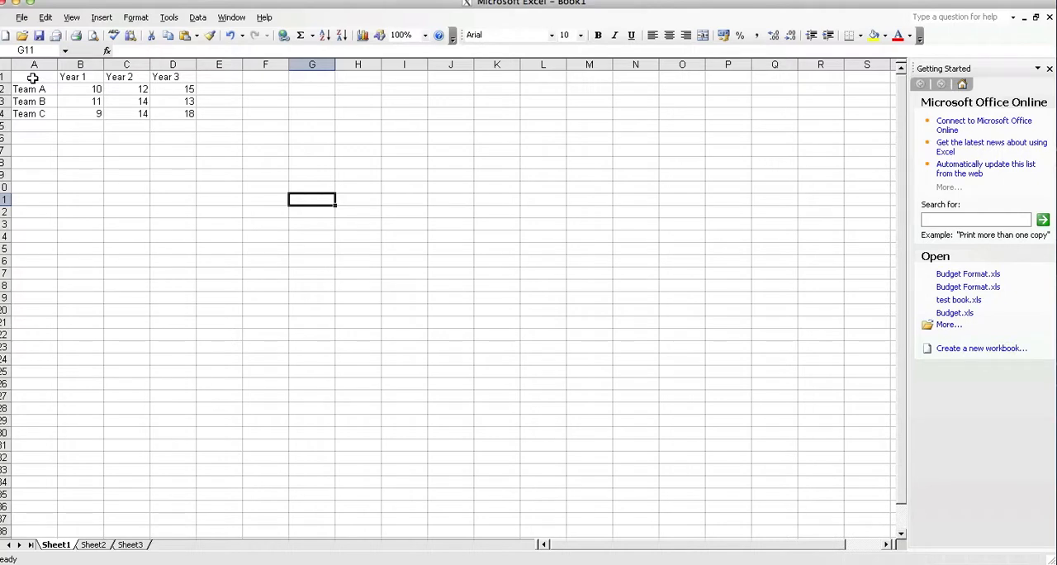
pyautogui.moveTo(33, 77); pyautogui.dragTo(163, 87)
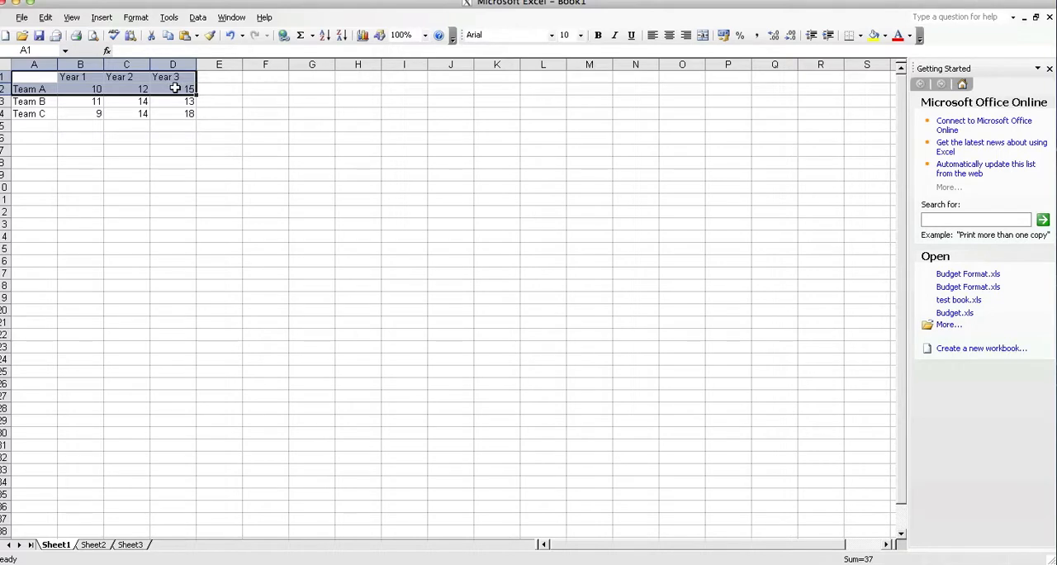
pyautogui.click(364, 38)
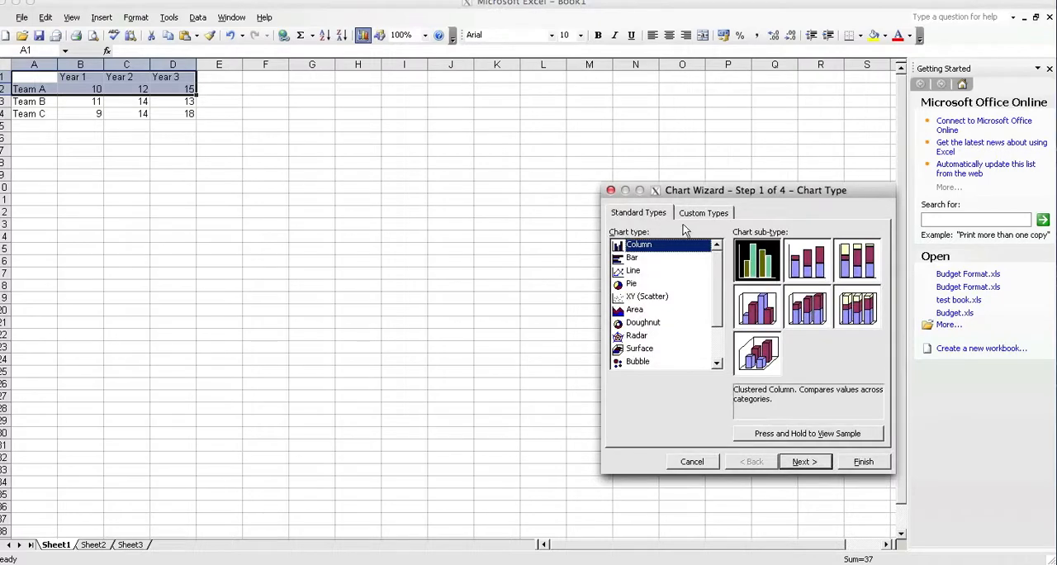
pyautogui.moveTo(693, 193); pyautogui.dragTo(404, 162)
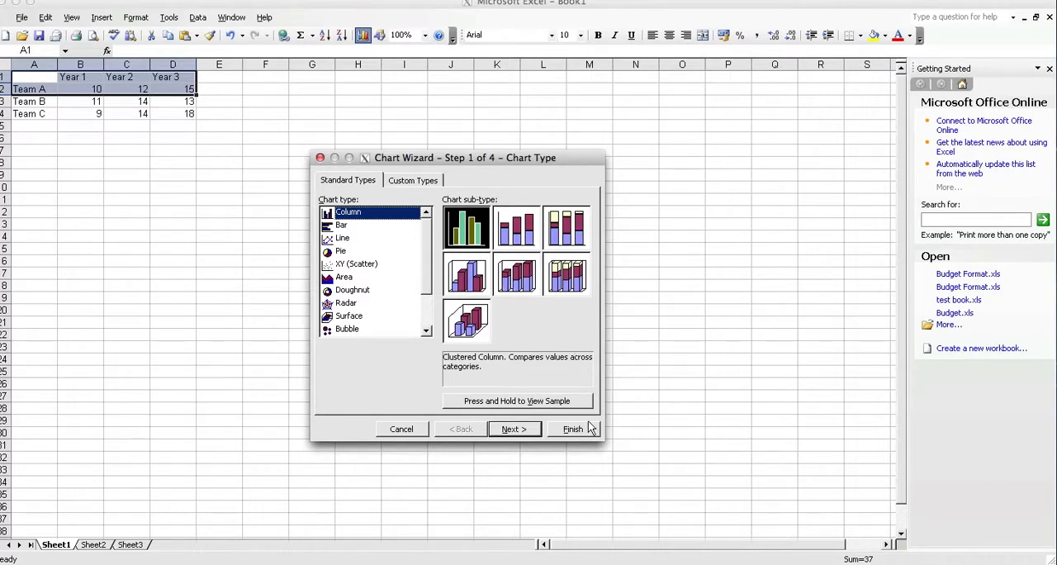
pyautogui.click(573, 430)
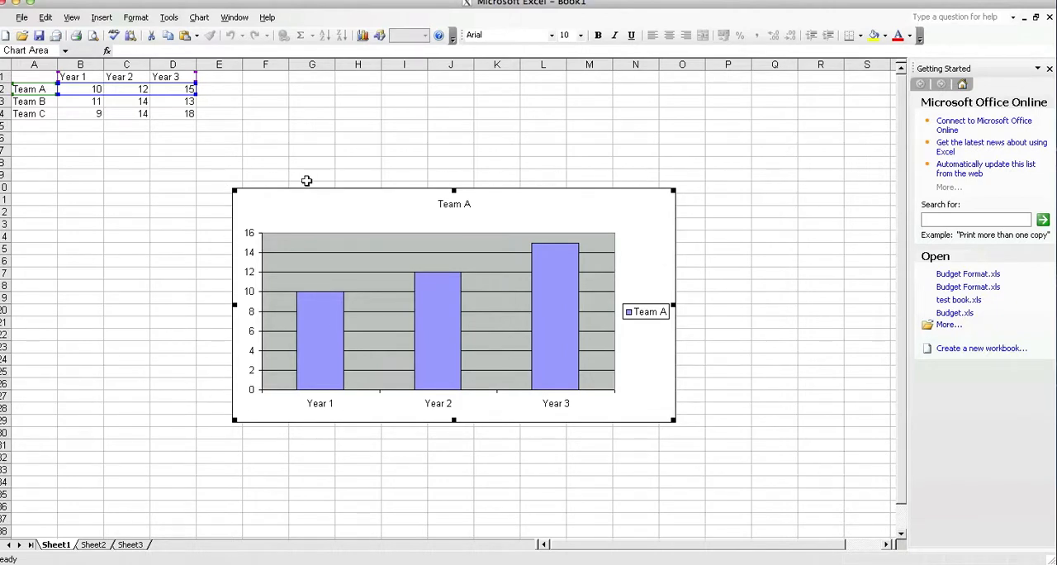
# Step: Resize the Team A chart and position it below the data, spanning about columns F to M and rows 6 to 24
pyautogui.moveTo(300, 196); pyautogui.dragTo(105, 140)
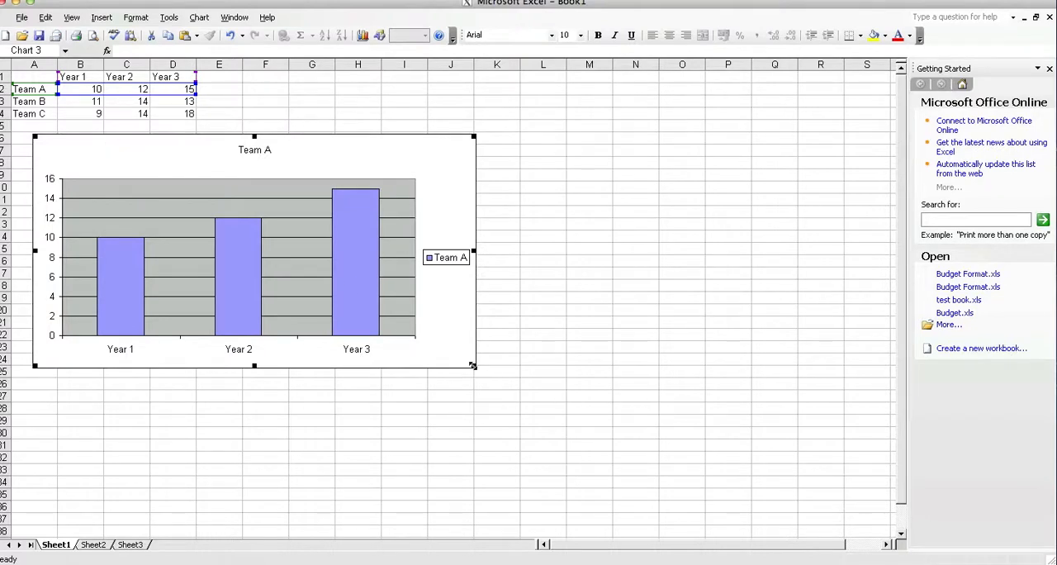
pyautogui.moveTo(472, 365); pyautogui.dragTo(787, 507)
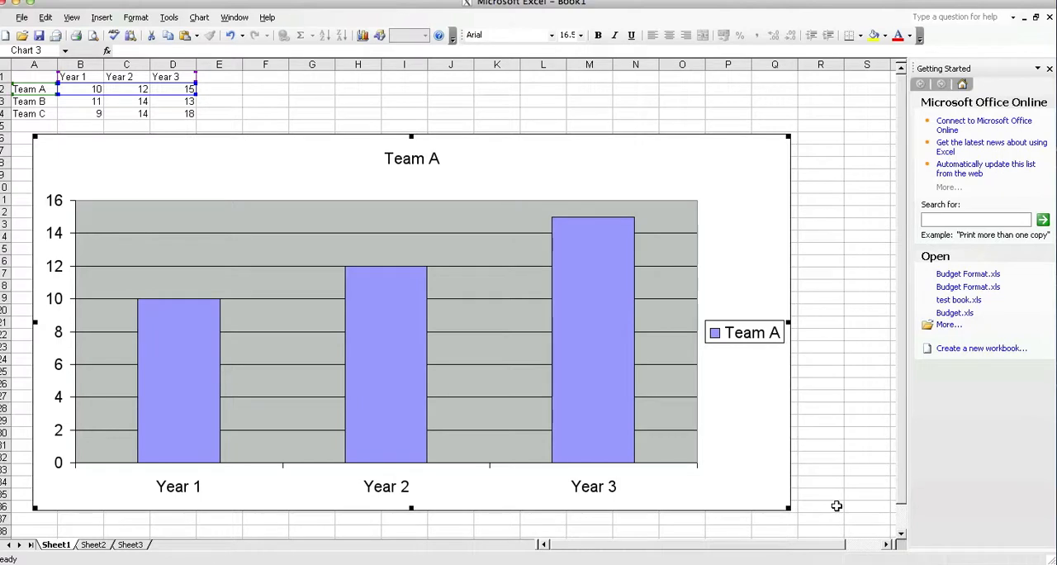
pyautogui.moveTo(787, 508); pyautogui.dragTo(425, 373)
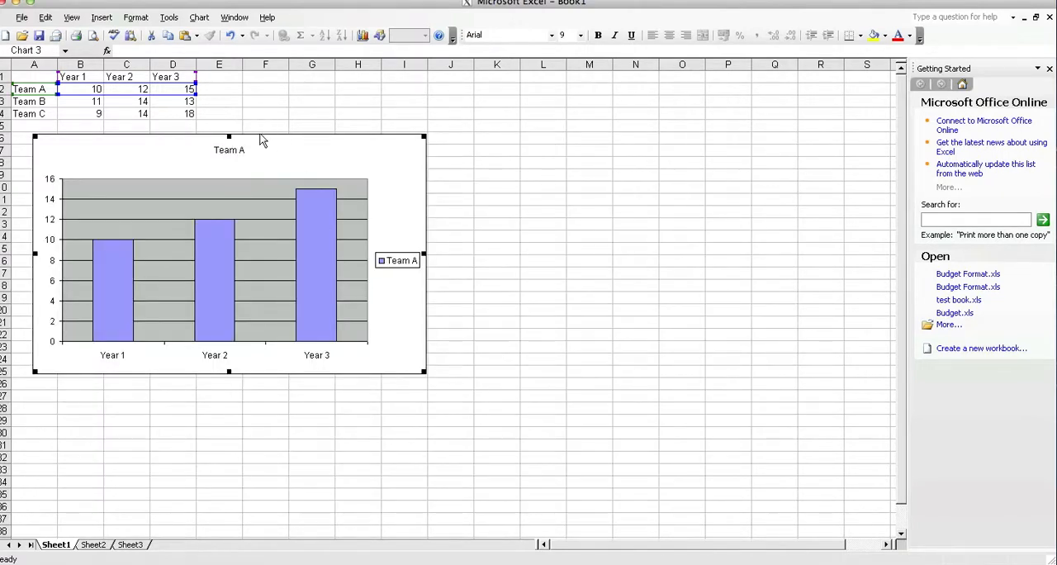
pyautogui.moveTo(261, 140); pyautogui.dragTo(466, 146)
# Step: Move the chart legend up so it sits beside the upper end of the plot area
pyautogui.click(605, 268)
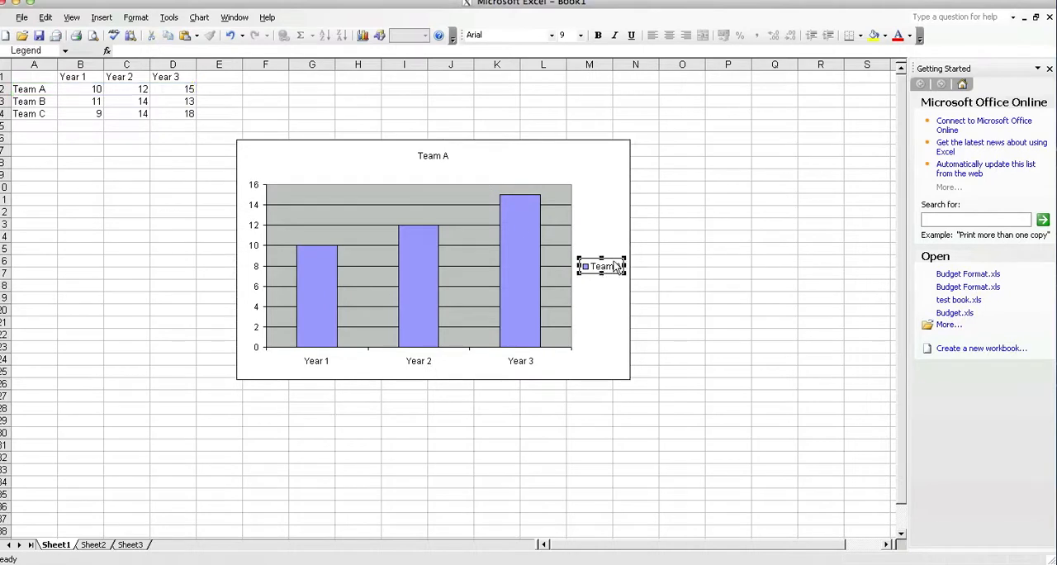
pyautogui.moveTo(618, 262); pyautogui.dragTo(616, 195)
pyautogui.click(618, 264)
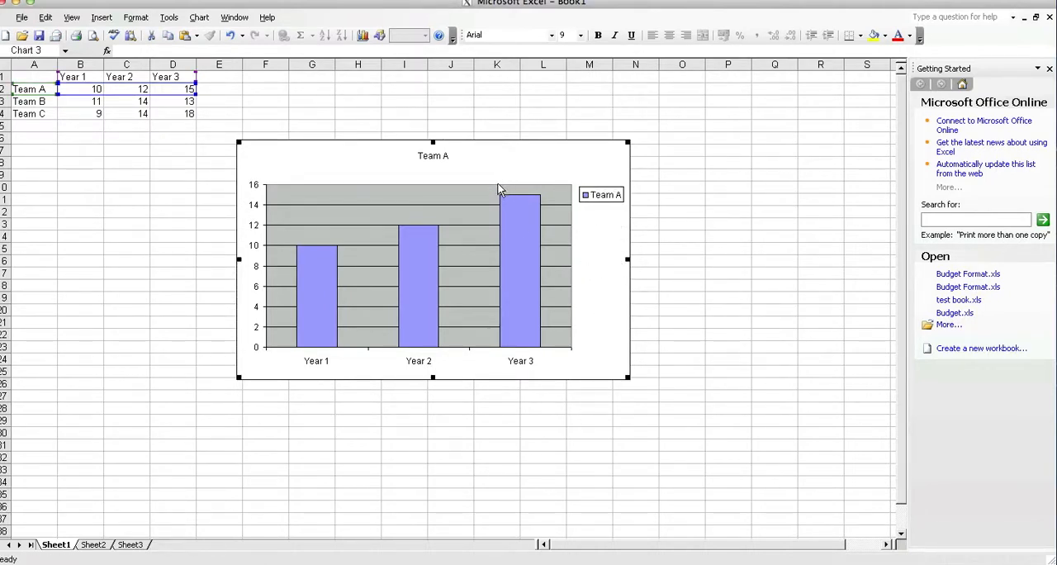
# Step: Examine the chart's selectable parts, including the value-axis gridlines, the chart area formatting options and the category axis
pyautogui.click(497, 184)
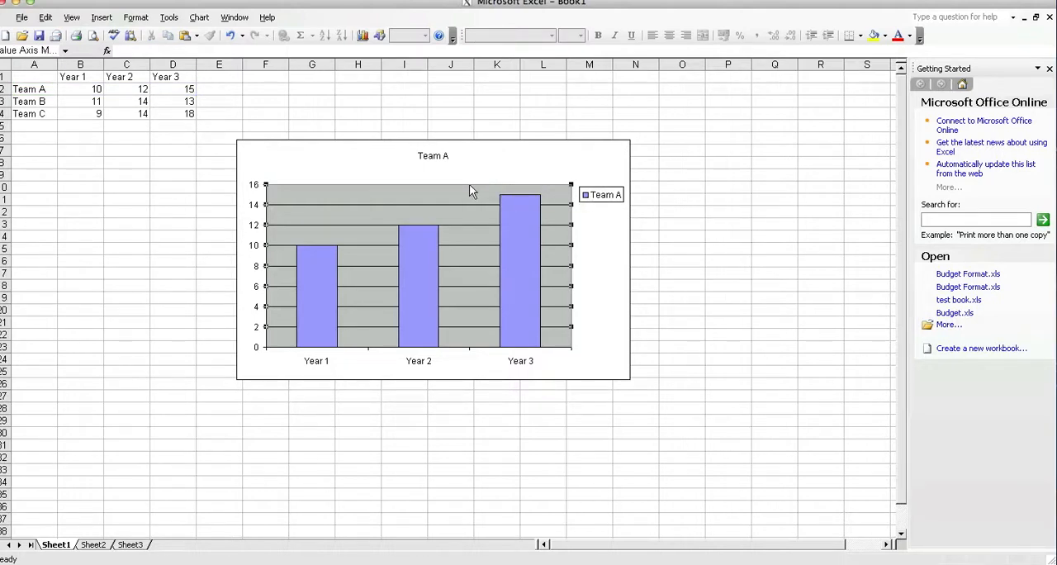
pyautogui.click(469, 187)
pyautogui.doubleClick(469, 183)
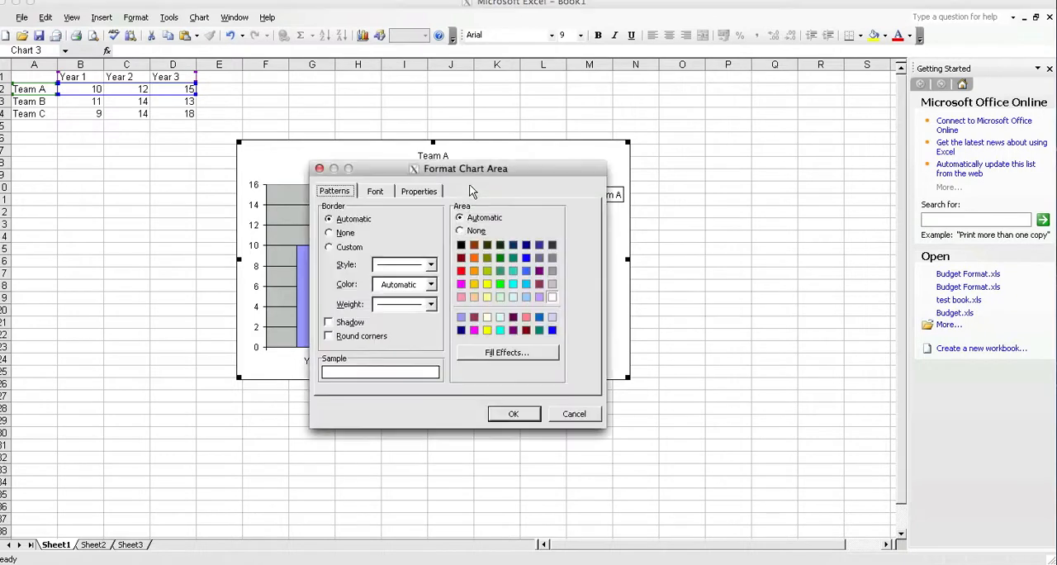
pyautogui.click(565, 412)
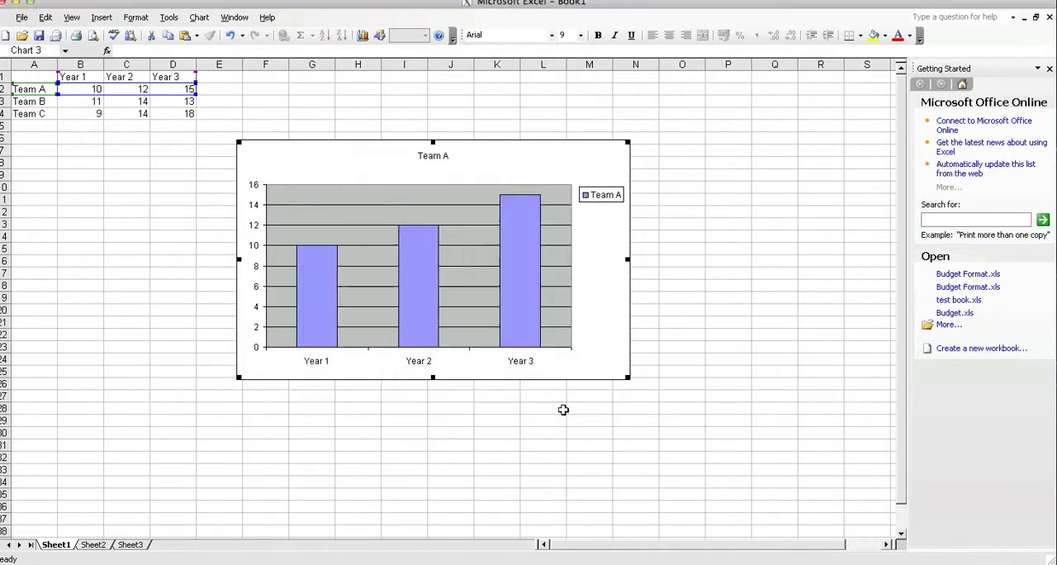
pyautogui.click(430, 184)
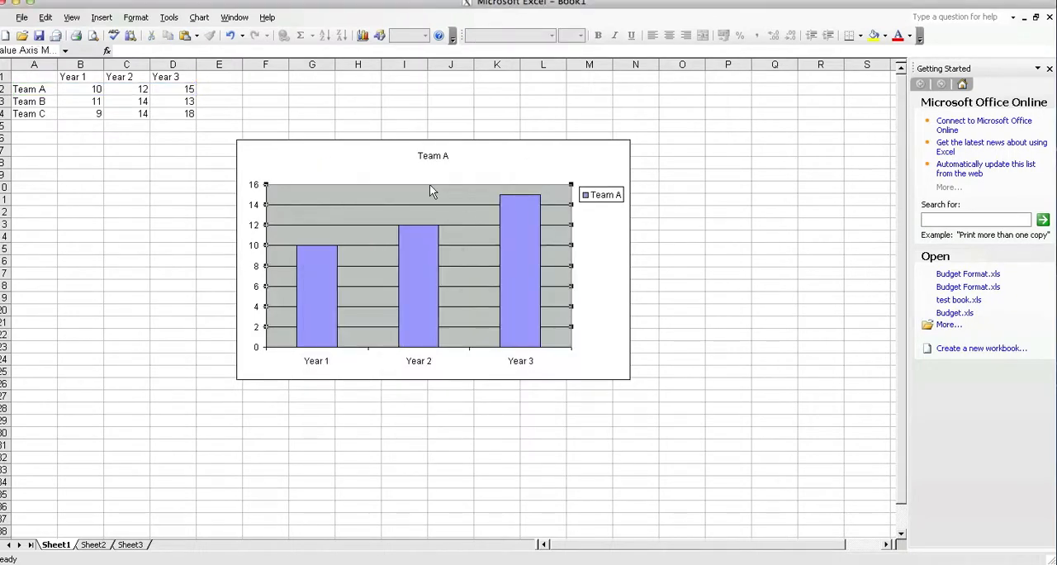
pyautogui.click(460, 347)
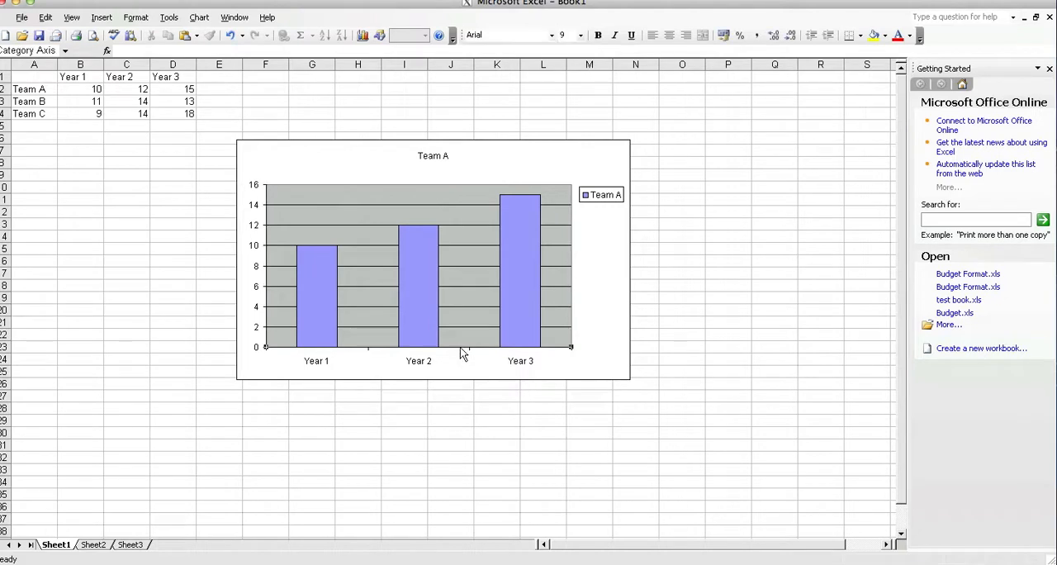
# Step: Select the chart's plot area, title, whole chart area and value-axis gridlines in turn to examine its separate parts
pyautogui.click(572, 322)
pyautogui.moveTo(572, 316)
pyautogui.mouseDown()
pyautogui.moveTo(581, 312)
pyautogui.moveTo(564, 312)
pyautogui.moveTo(573, 321)
pyautogui.mouseUp()
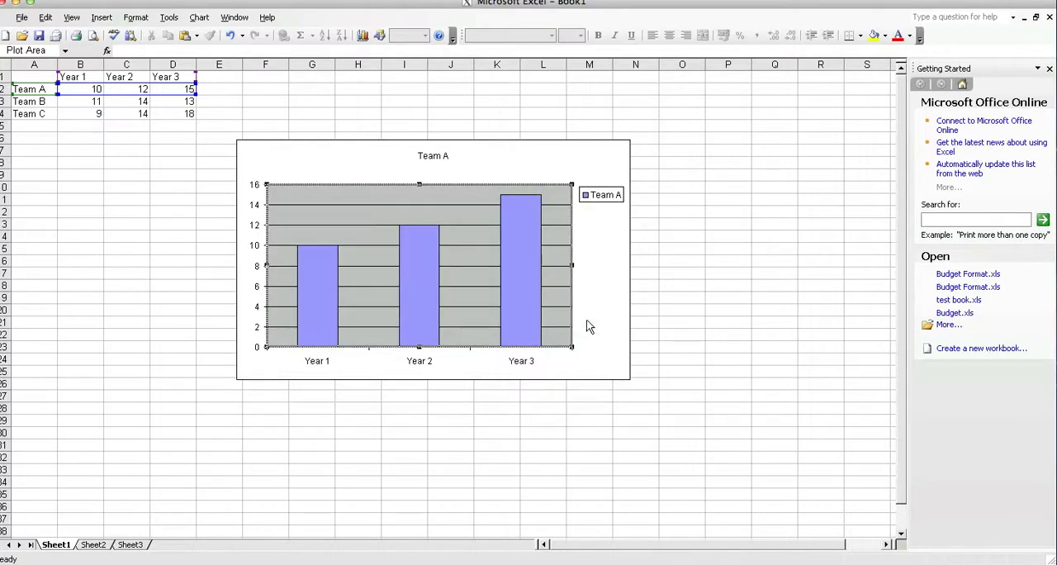
pyautogui.click(441, 153)
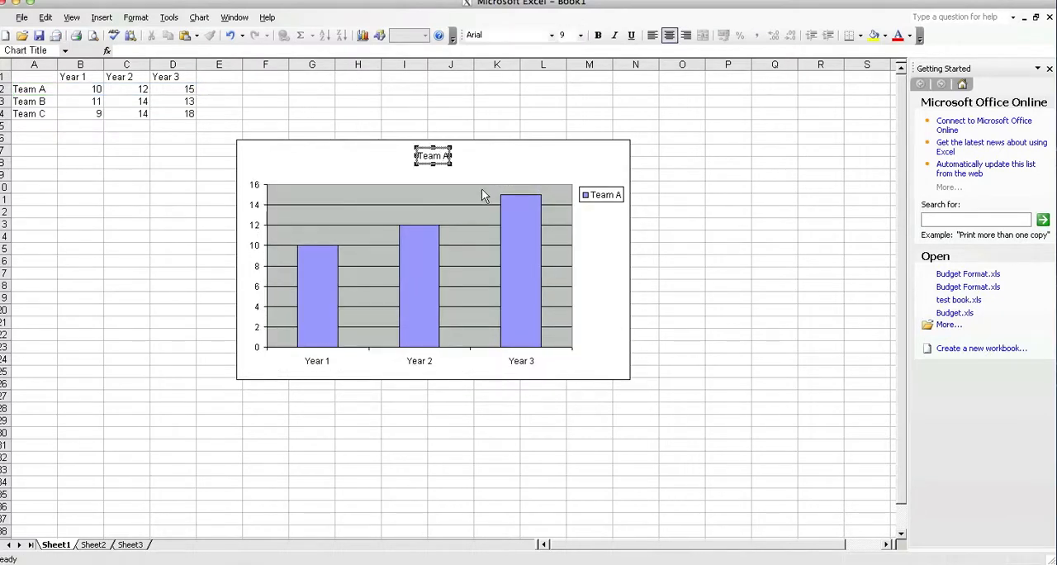
pyautogui.press('Escape')
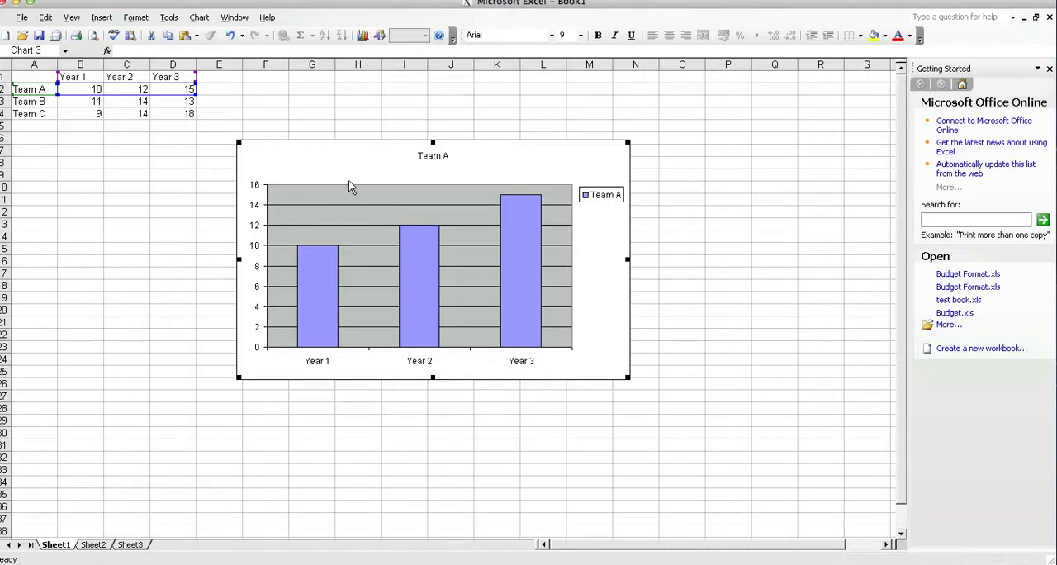
pyautogui.click(148, 167)
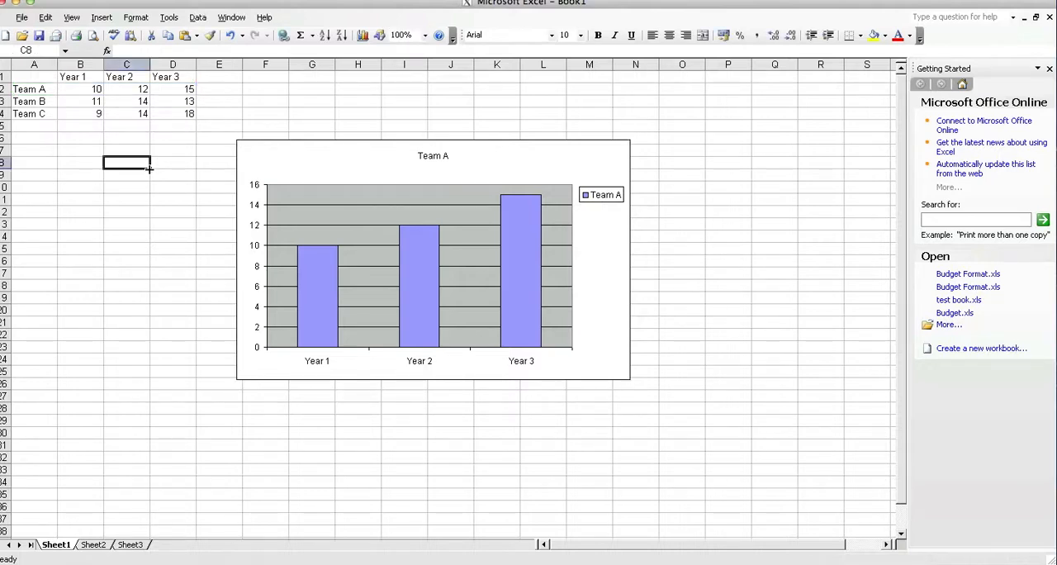
pyautogui.click(271, 155)
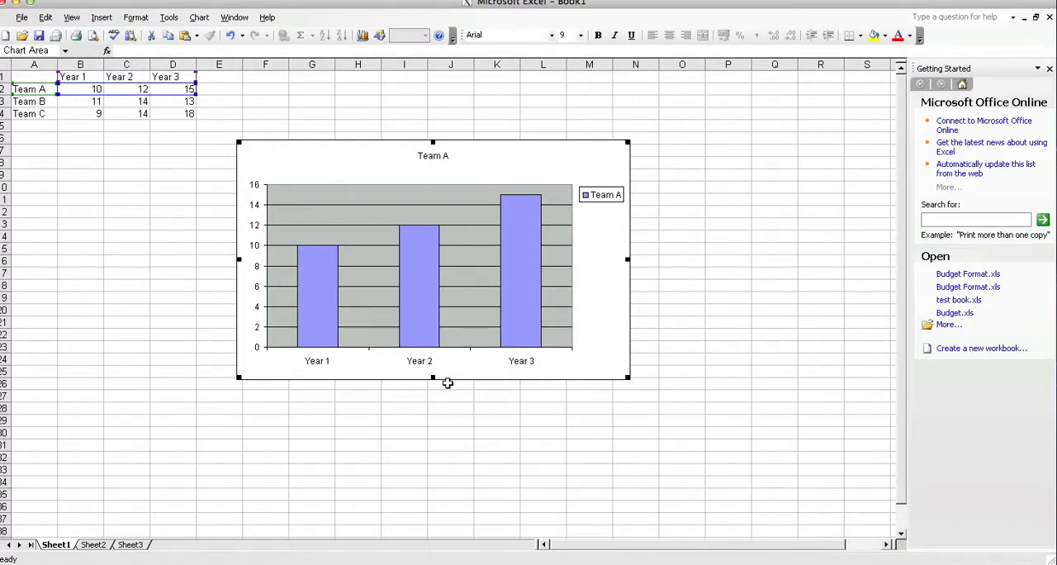
pyautogui.click(476, 205)
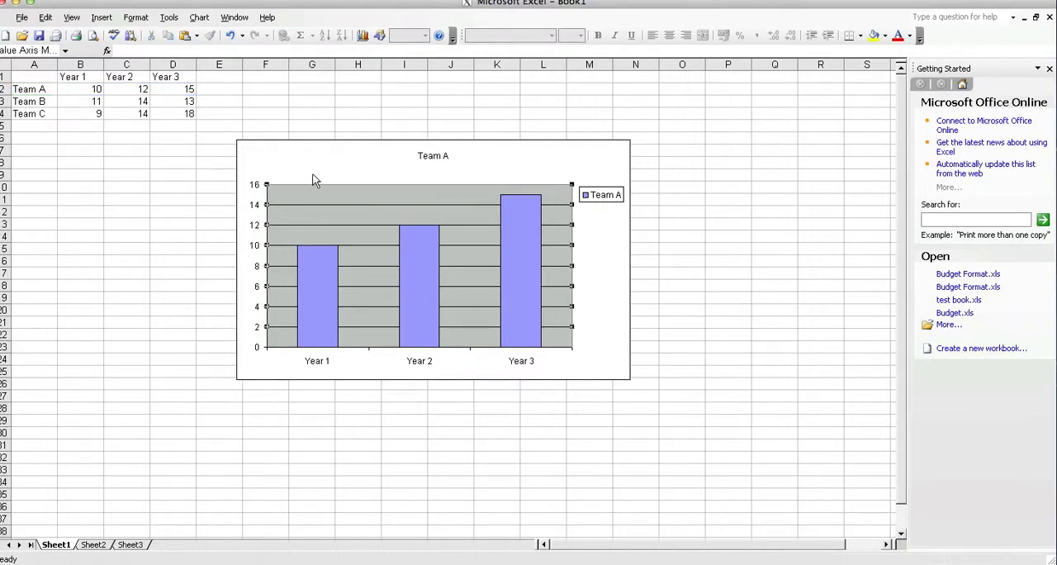
# Step: Reopen the Team A chart in the Chart Wizard and browse the standard Bar, Line, Pie and XY (Scatter) types, returning to Column
pyautogui.click(292, 158)
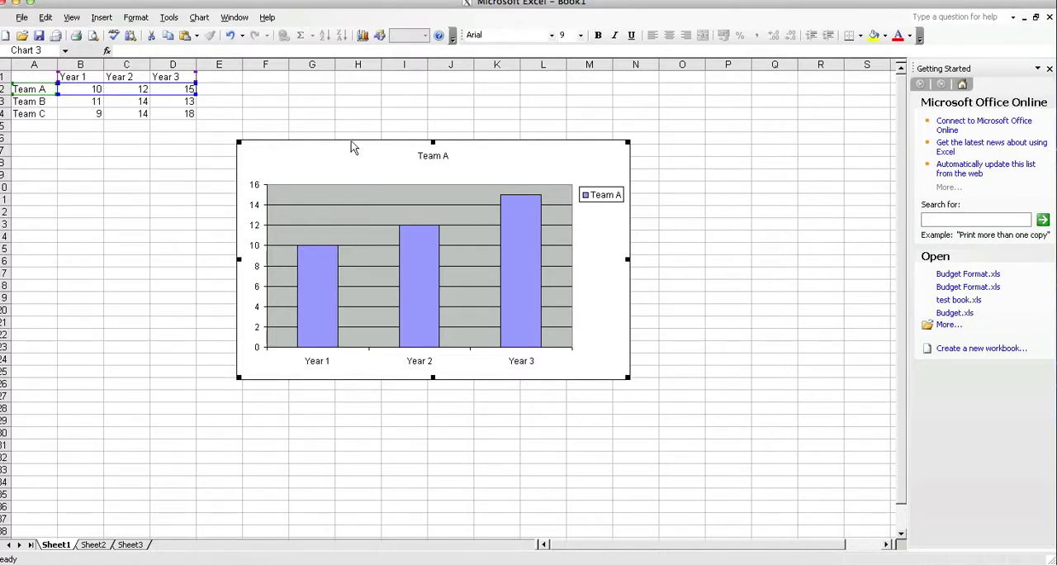
pyautogui.click(364, 38)
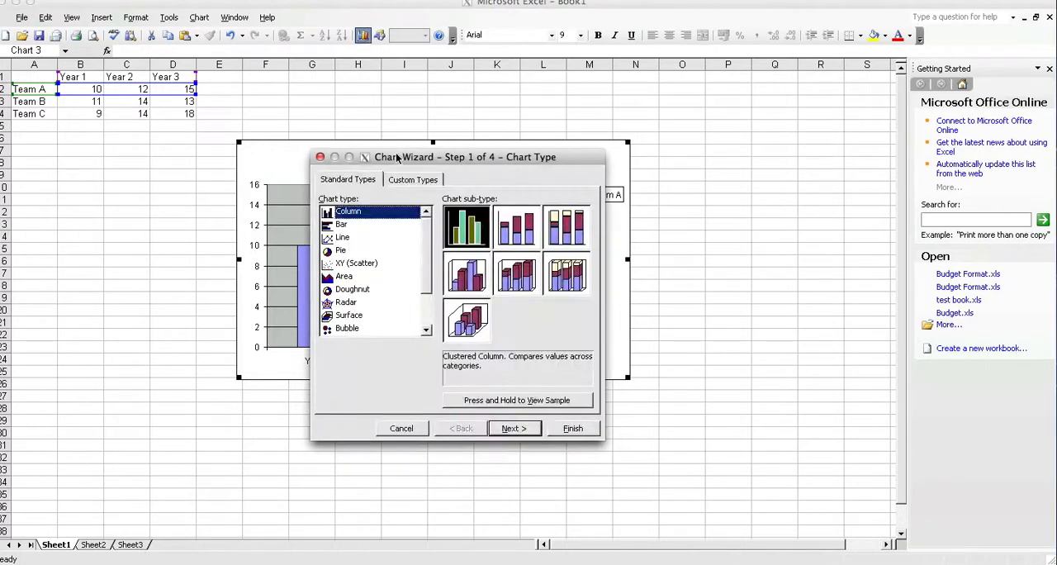
pyautogui.moveTo(397, 157); pyautogui.dragTo(459, 150)
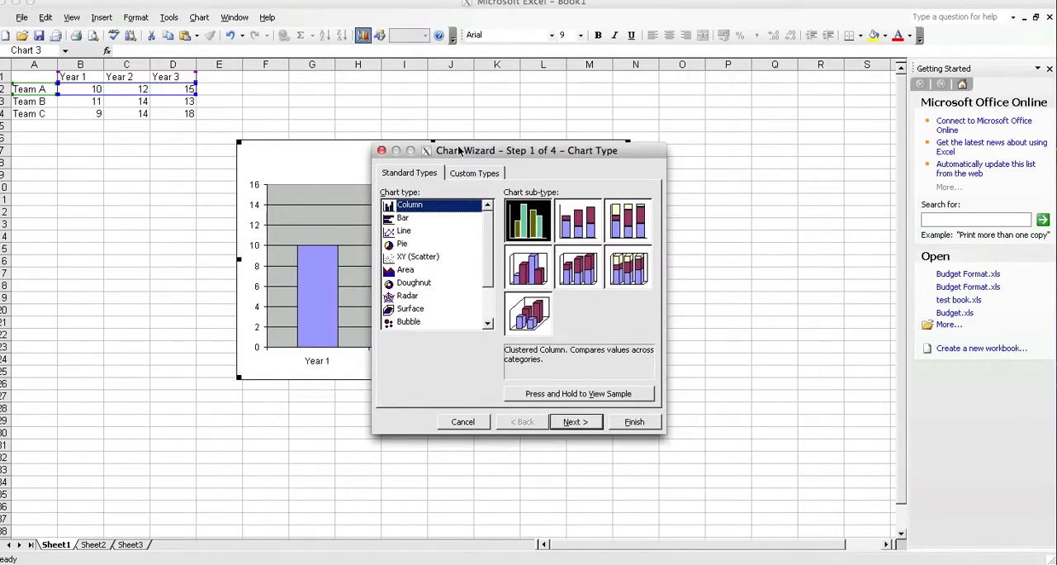
pyautogui.click(407, 220)
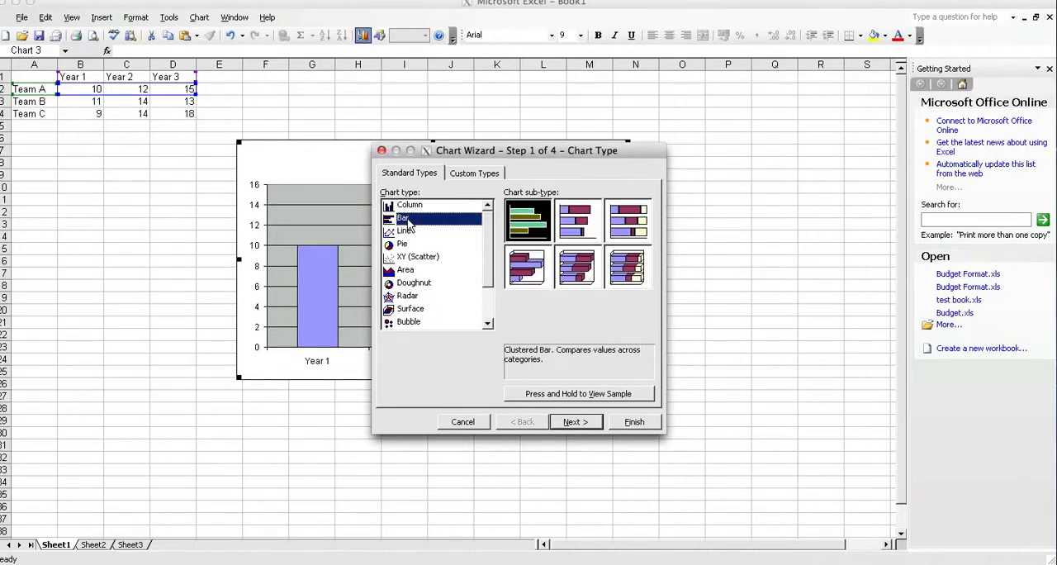
pyautogui.click(410, 233)
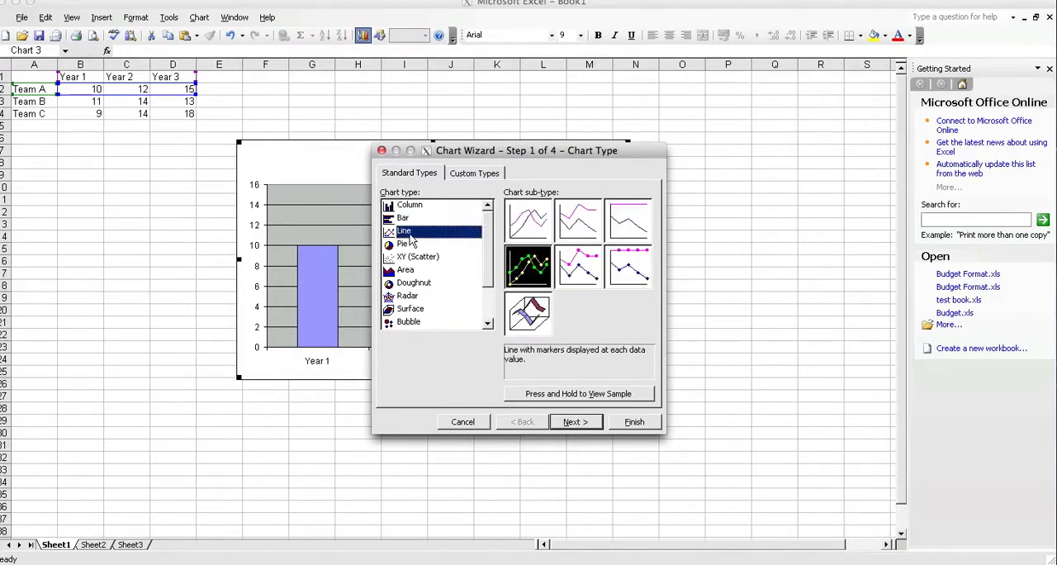
pyautogui.click(411, 248)
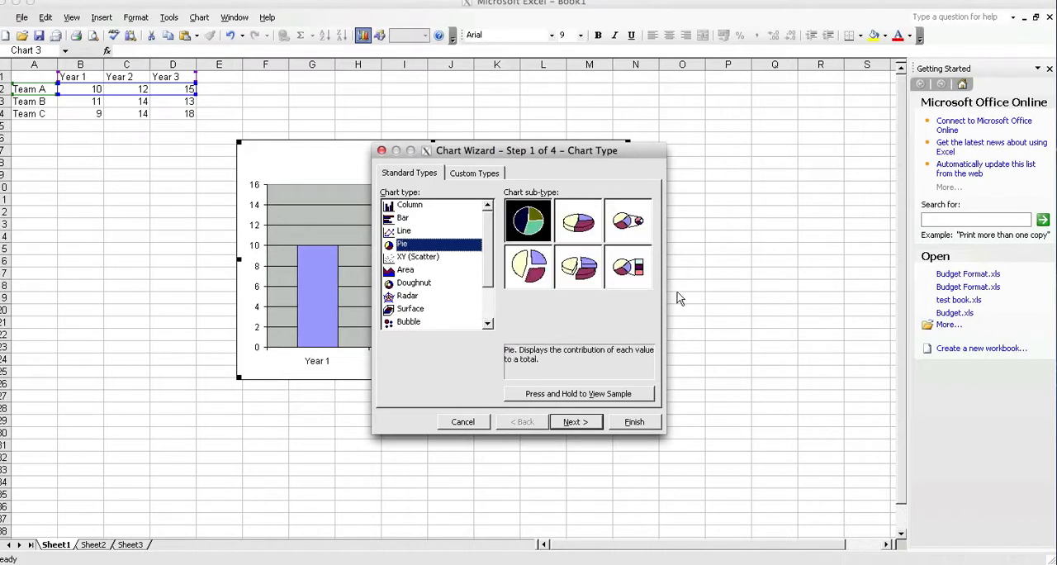
pyautogui.click(410, 259)
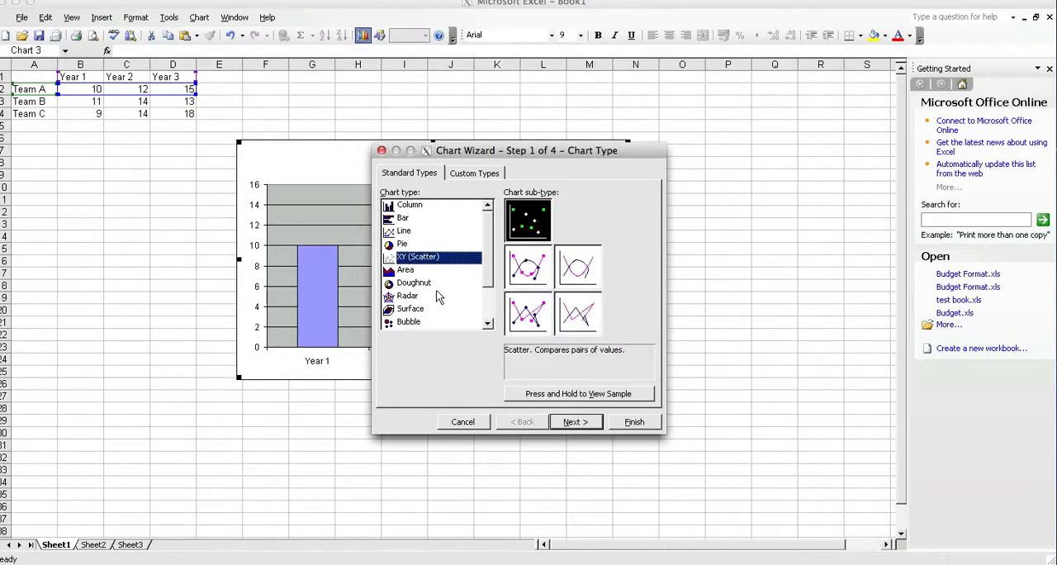
pyautogui.scroll(-4, 438, 297)
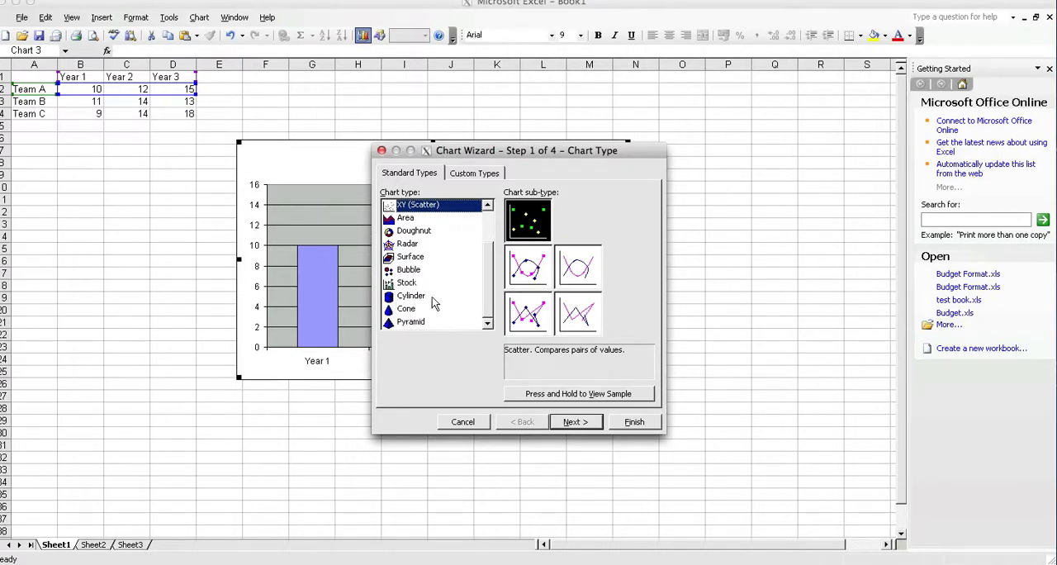
pyautogui.scroll(4, 423, 301)
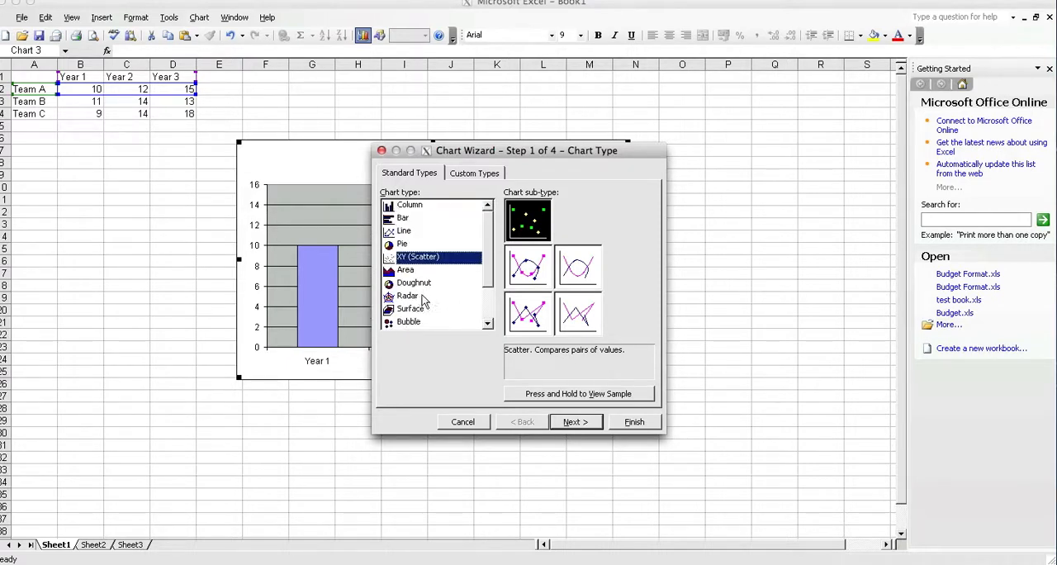
pyautogui.click(420, 210)
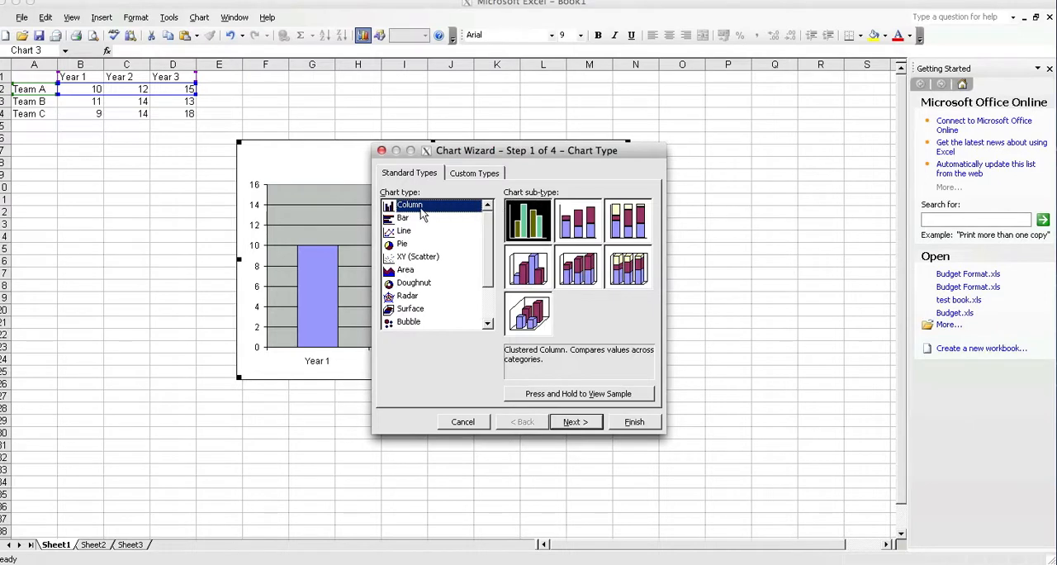
pyautogui.click(402, 217)
pyautogui.click(412, 207)
# Step: Preview the data as clustered column, 3-D clustered column, pie and exploded 3-D pie samples, then return to Clustered Column
pyautogui.click(611, 397)
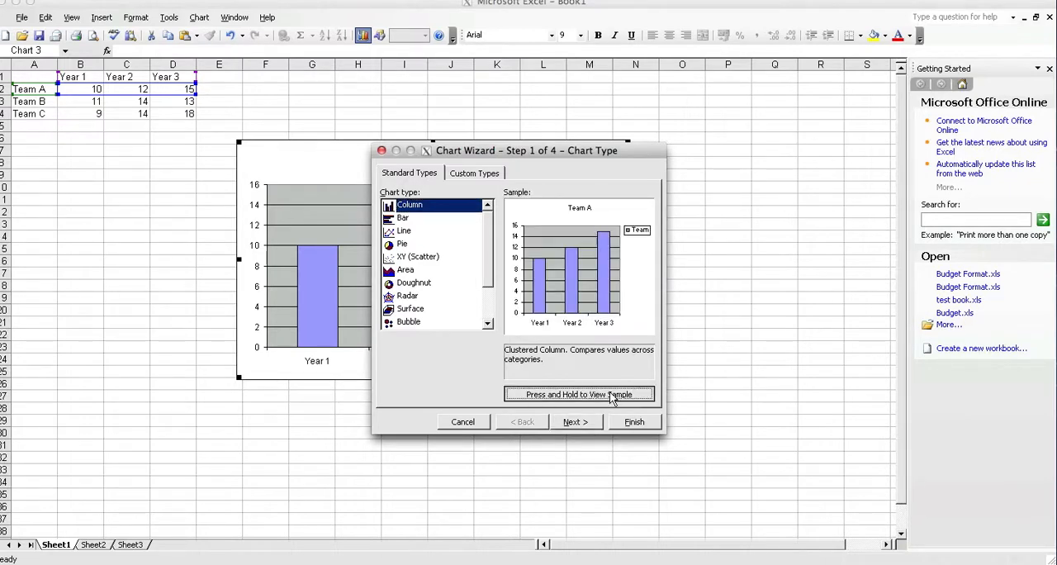
pyautogui.click(520, 276)
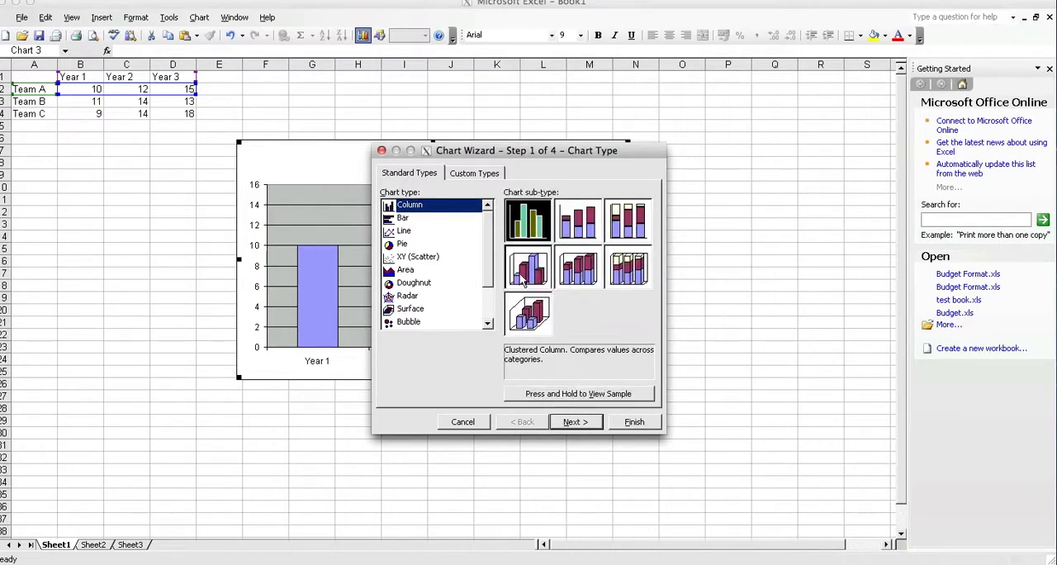
pyautogui.click(579, 397)
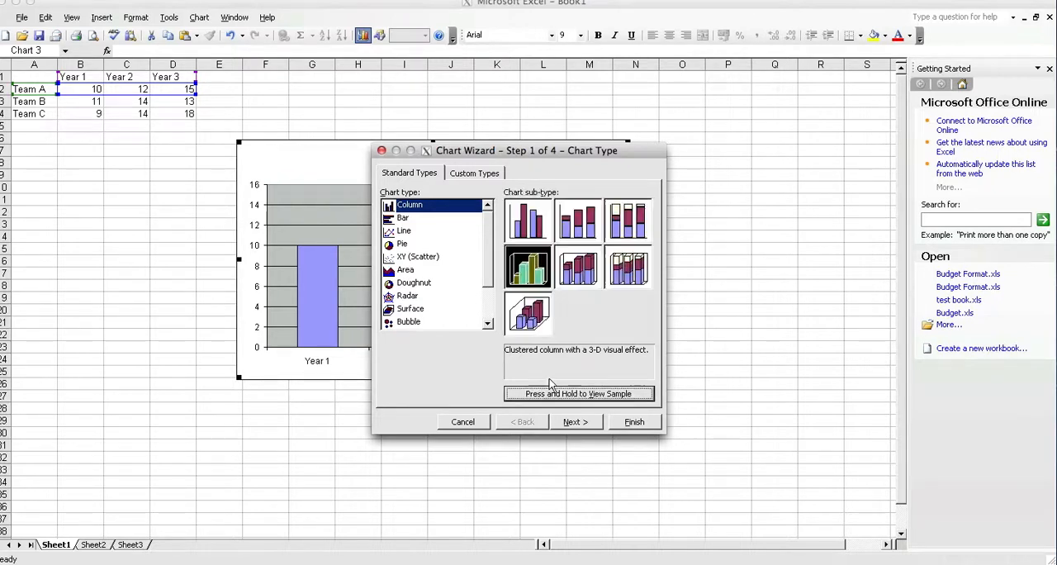
pyautogui.click(402, 245)
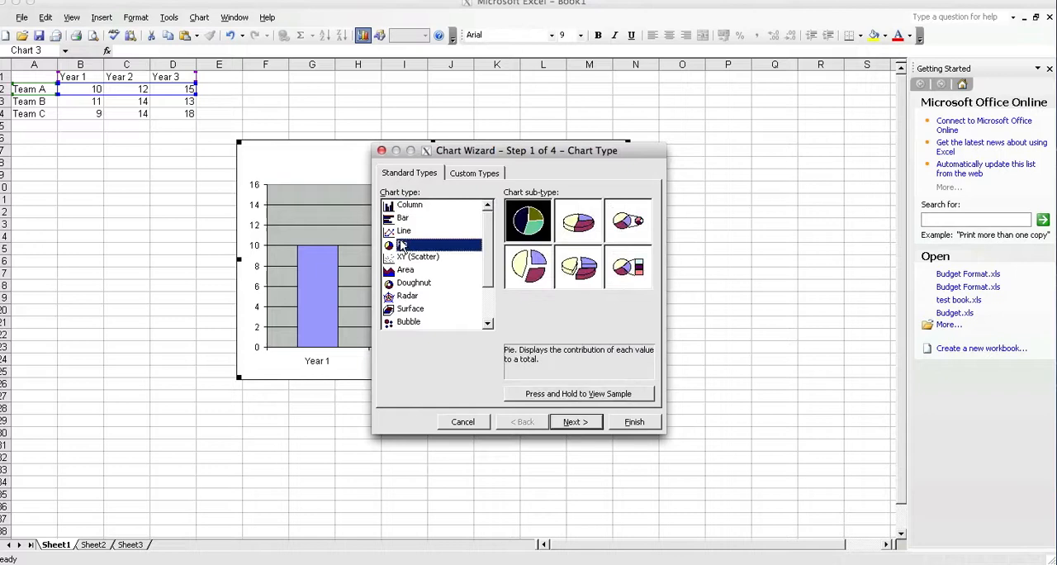
pyautogui.click(611, 395)
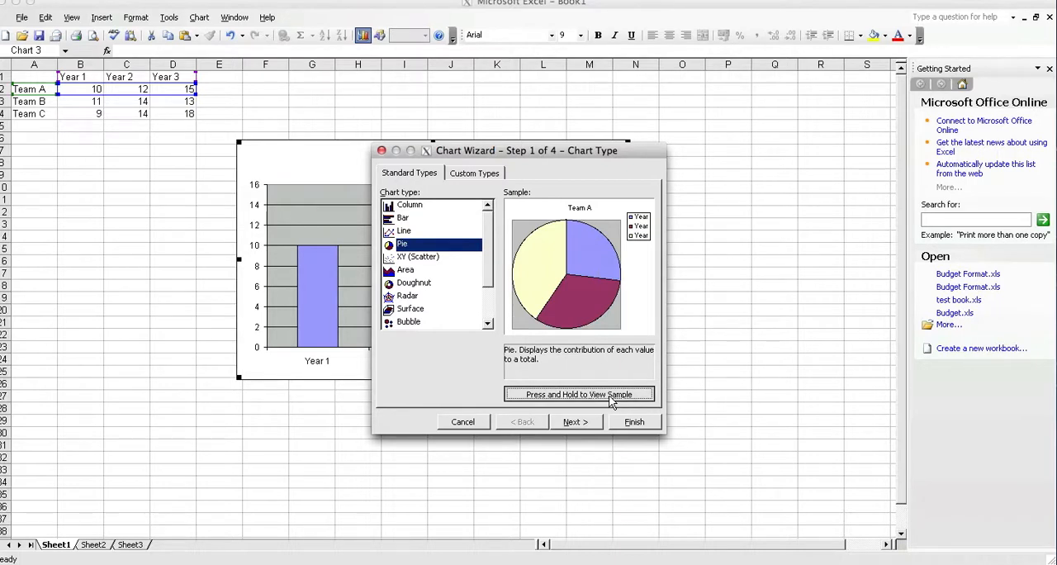
pyautogui.click(591, 264)
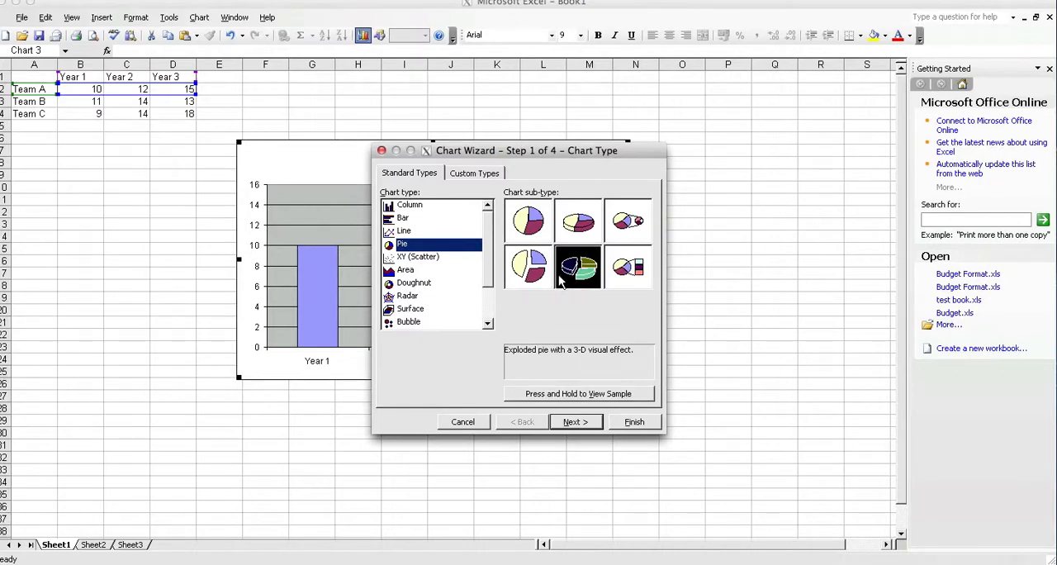
pyautogui.click(583, 396)
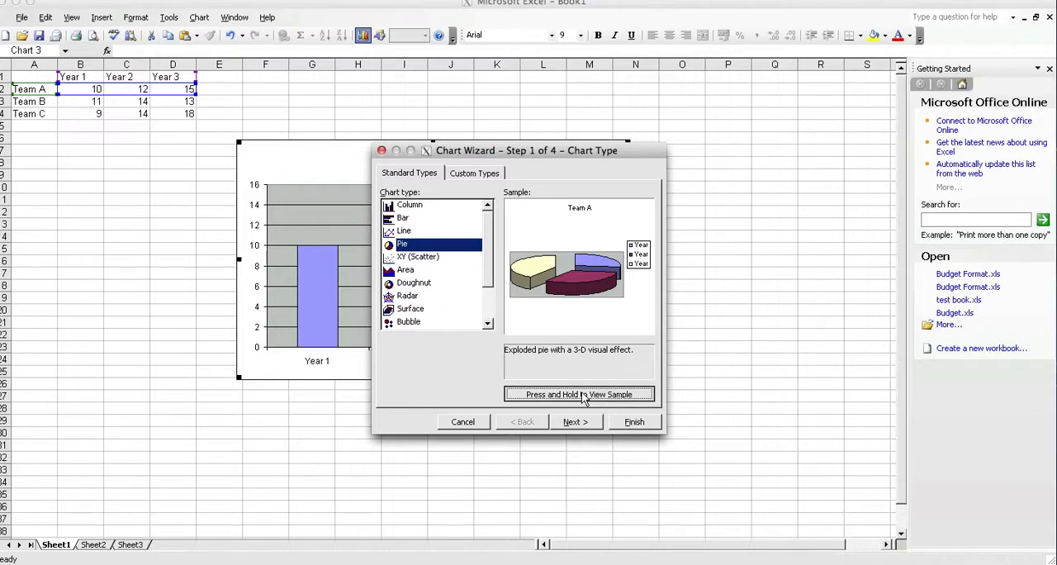
pyautogui.click(430, 206)
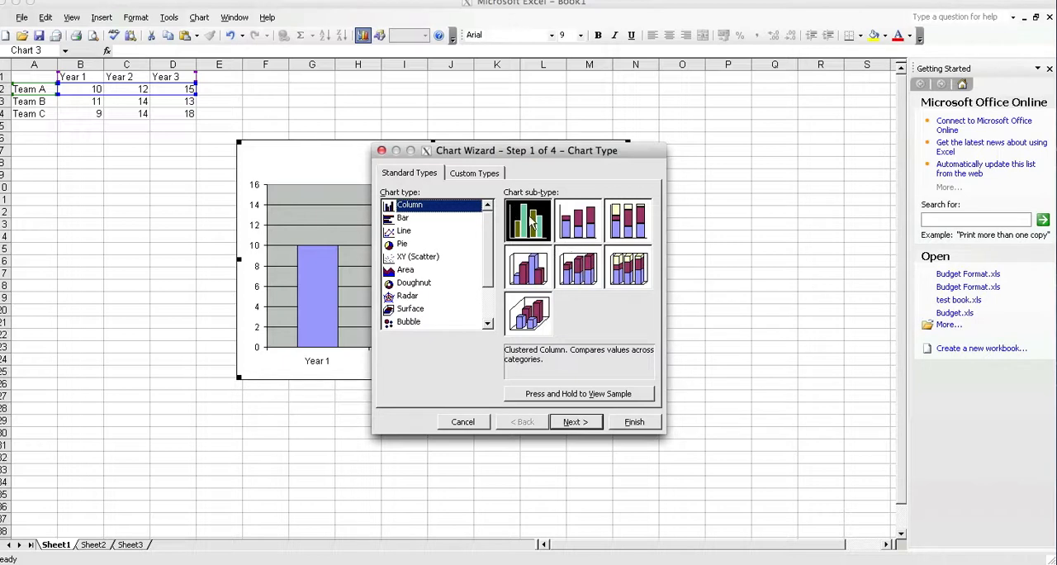
# Step: Look through built-in custom chart types such as B&W Column and B&W Area, and return to the standard Clustered Column type
pyautogui.click(477, 174)
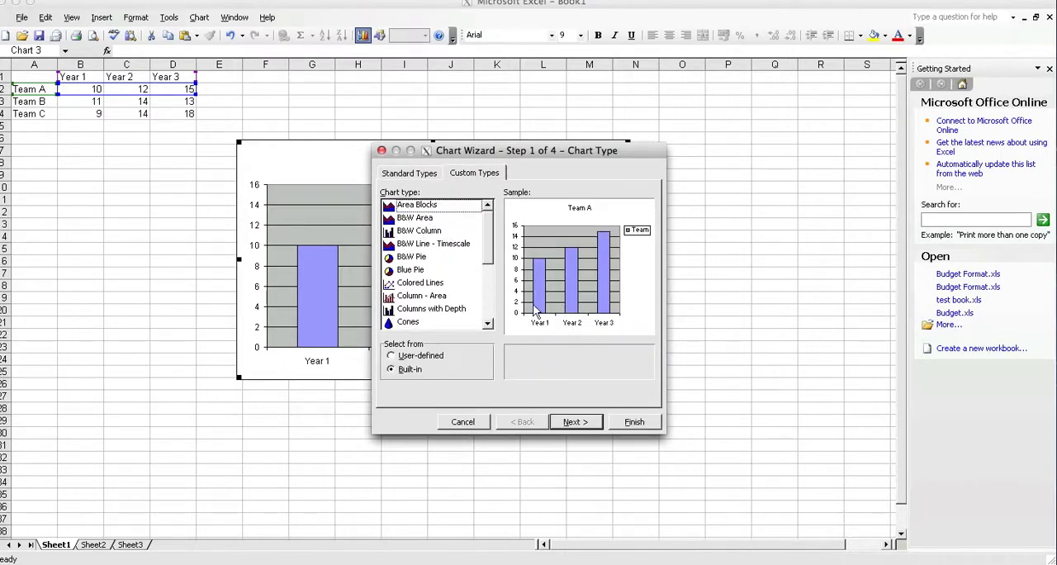
pyautogui.click(419, 176)
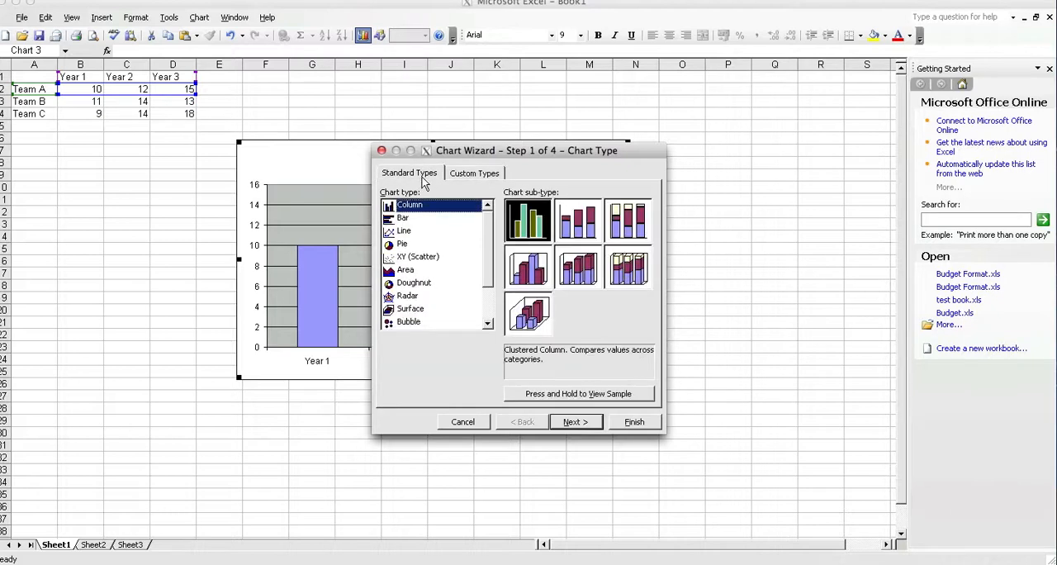
pyautogui.click(479, 174)
pyautogui.click(428, 243)
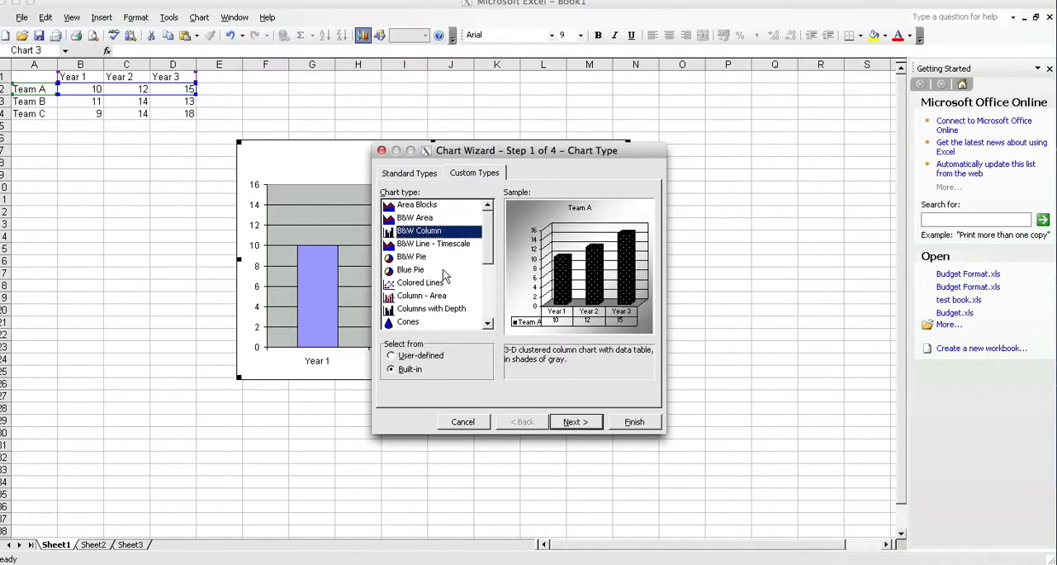
pyautogui.click(431, 256)
pyautogui.click(438, 233)
pyautogui.click(406, 220)
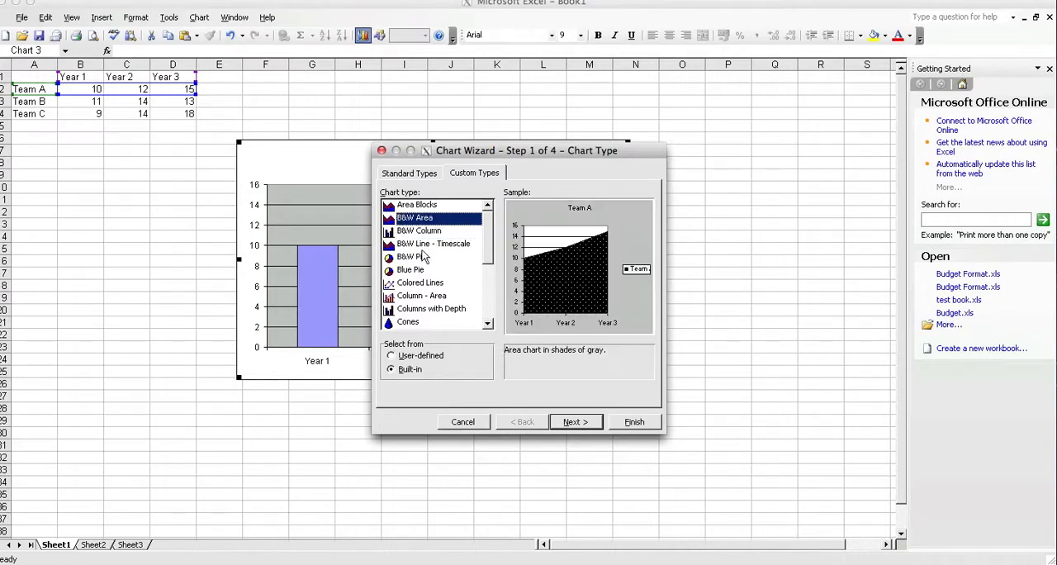
pyautogui.click(407, 172)
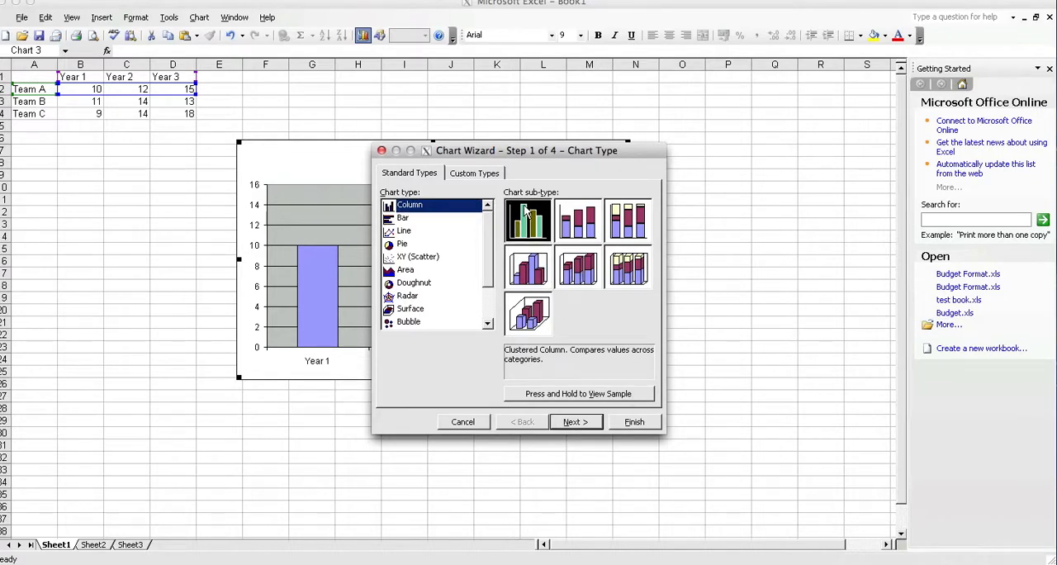
# Step: Keep the Clustered Column type and data range A1:D2, and compare series in rows and columns, choosing Columns
pyautogui.click(569, 425)
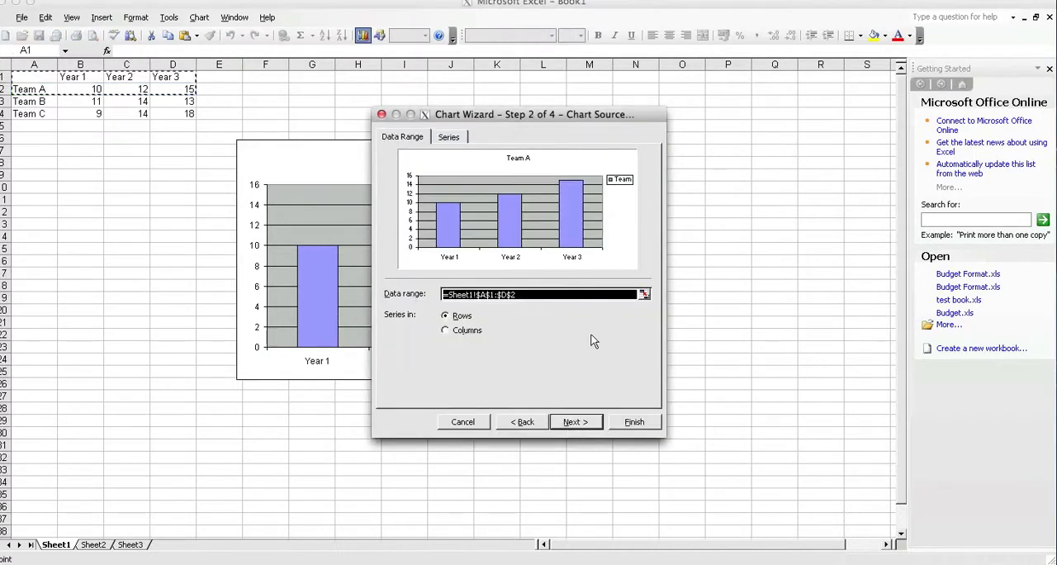
pyautogui.moveTo(515, 116); pyautogui.dragTo(704, 161)
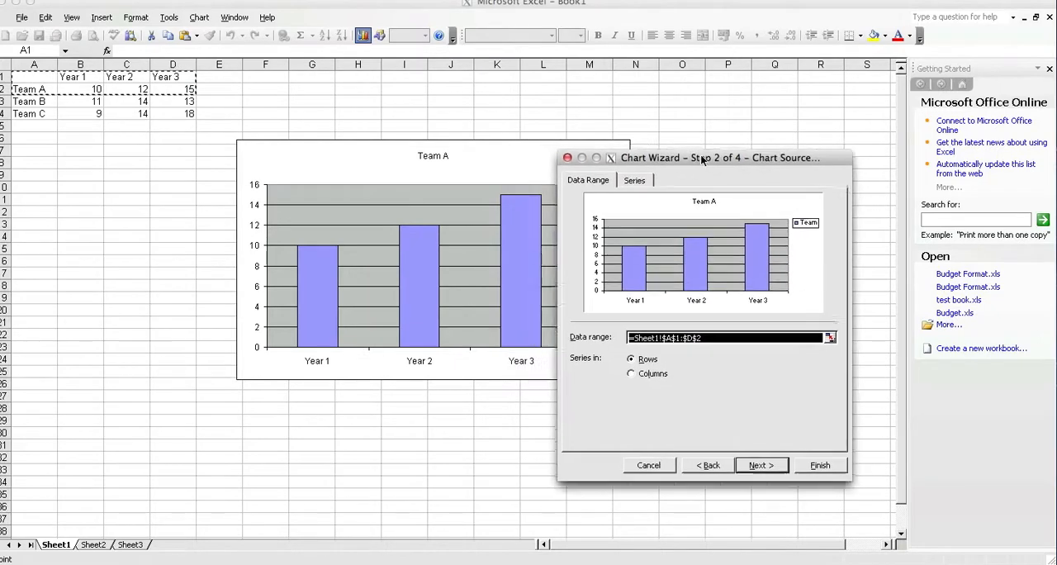
pyautogui.click(634, 376)
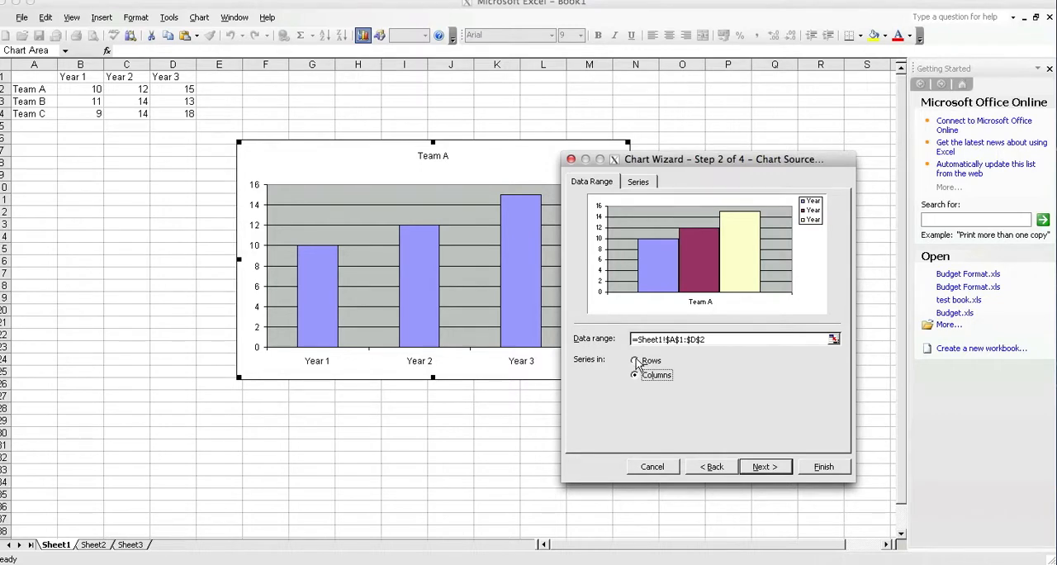
pyautogui.click(635, 361)
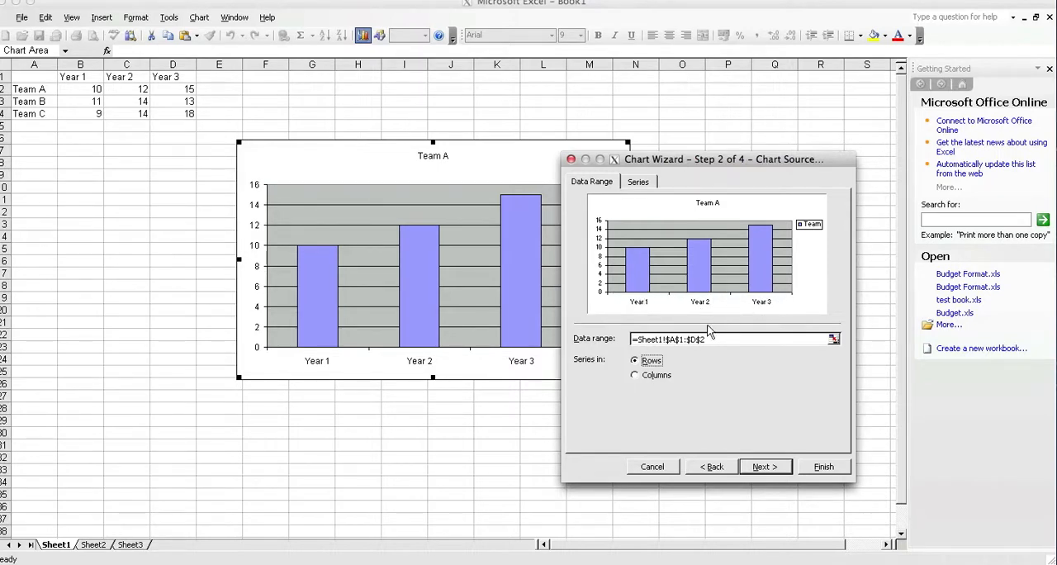
pyautogui.click(635, 375)
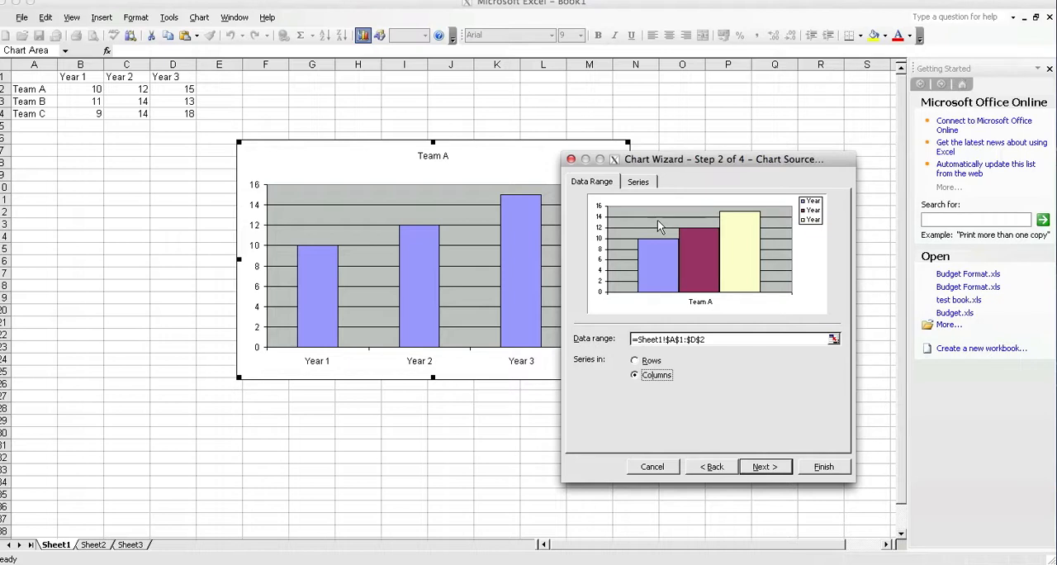
# Step: Check the chart's individual series settings, and set the data range to plot series in Rows
pyautogui.click(639, 181)
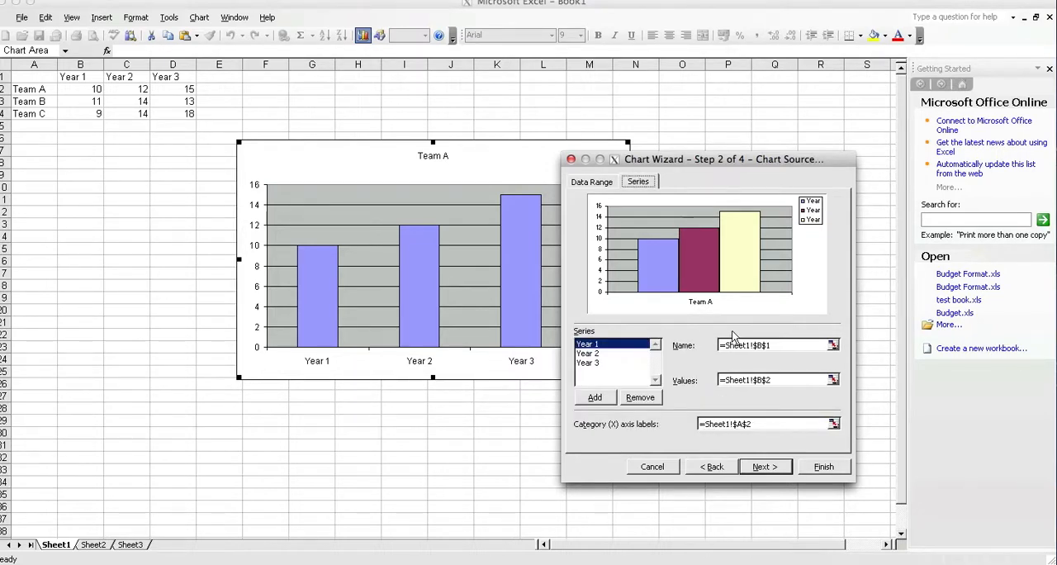
pyautogui.click(593, 181)
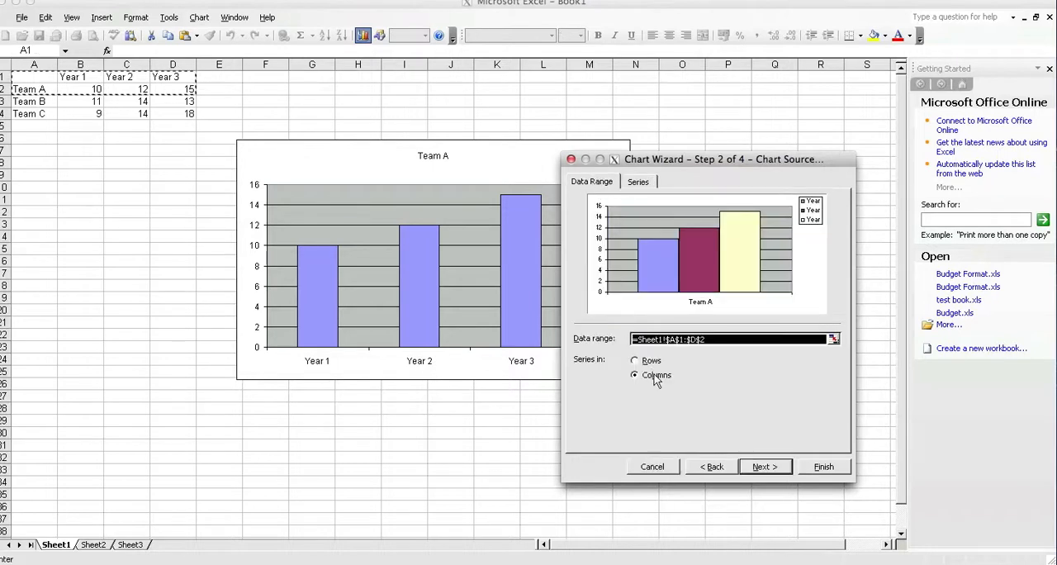
pyautogui.click(634, 361)
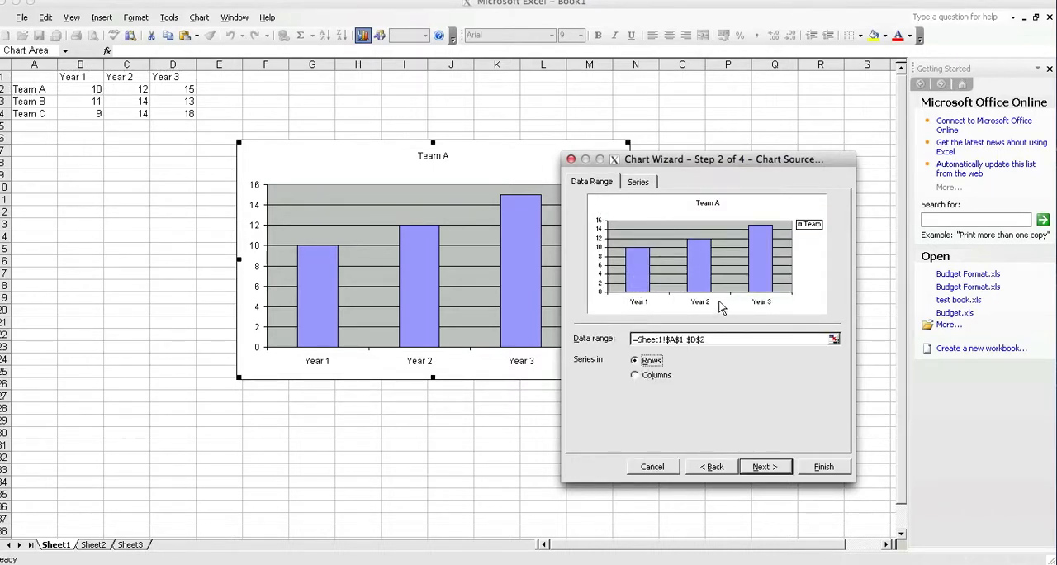
# Step: Examine the Team A series' cell references for the category (X) axis labels, values and name
pyautogui.click(638, 183)
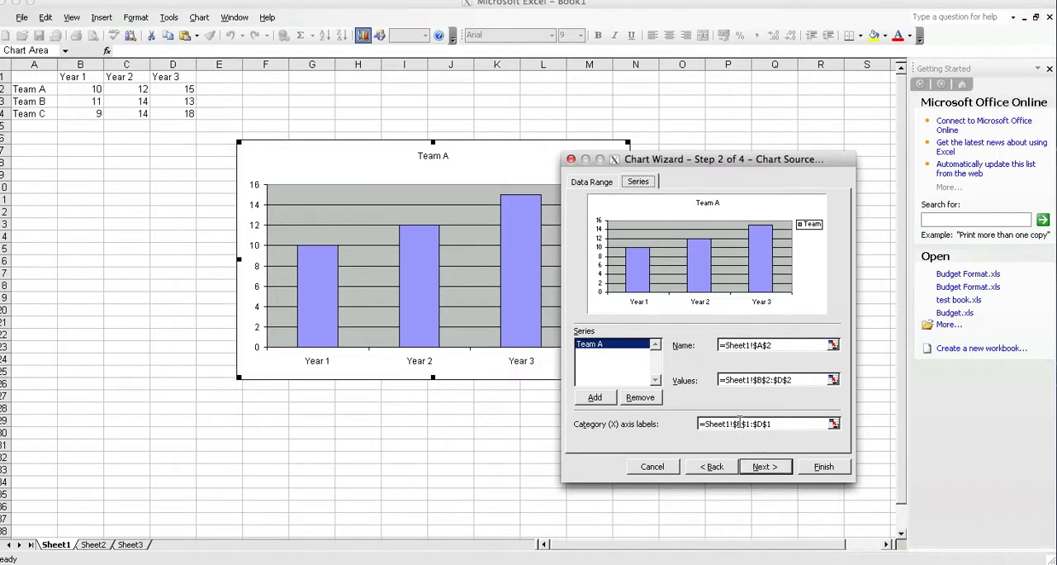
pyautogui.moveTo(775, 423); pyautogui.dragTo(697, 422)
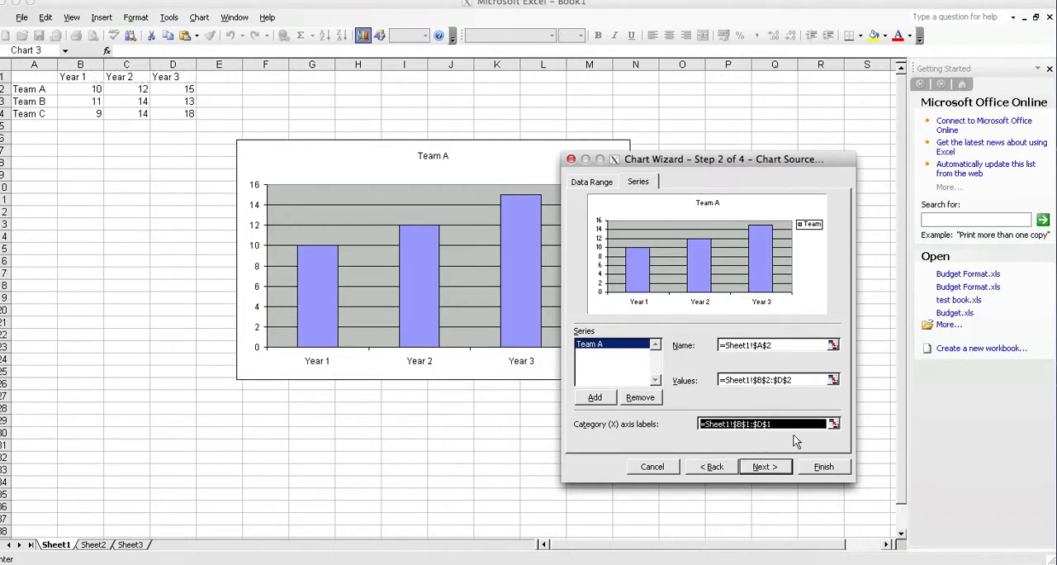
pyautogui.click(793, 425)
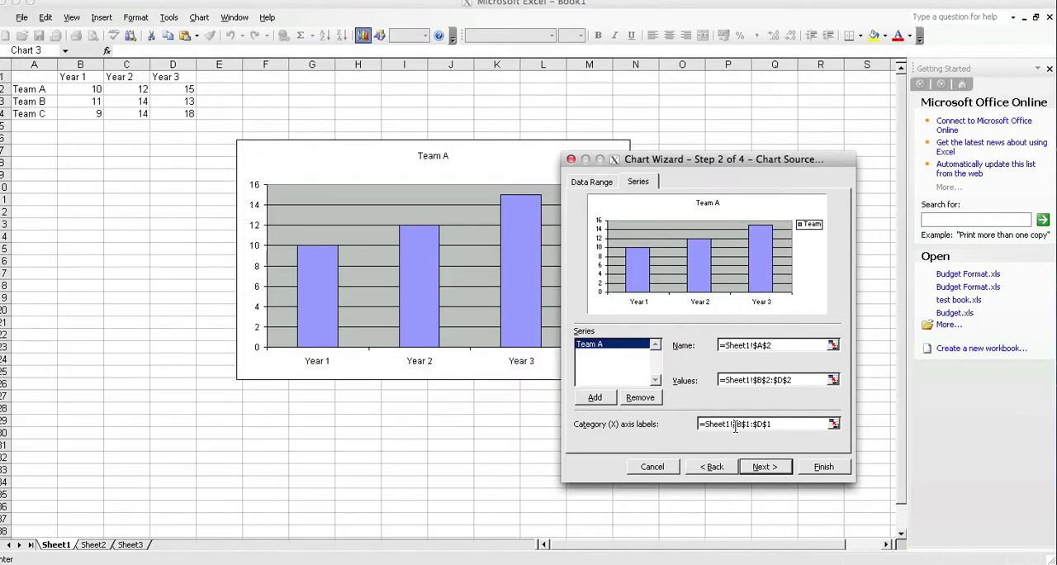
pyautogui.moveTo(732, 427); pyautogui.dragTo(752, 426)
pyautogui.click(744, 428)
pyautogui.moveTo(753, 380); pyautogui.dragTo(717, 380)
pyautogui.click(756, 381)
pyautogui.moveTo(756, 345); pyautogui.dragTo(776, 351)
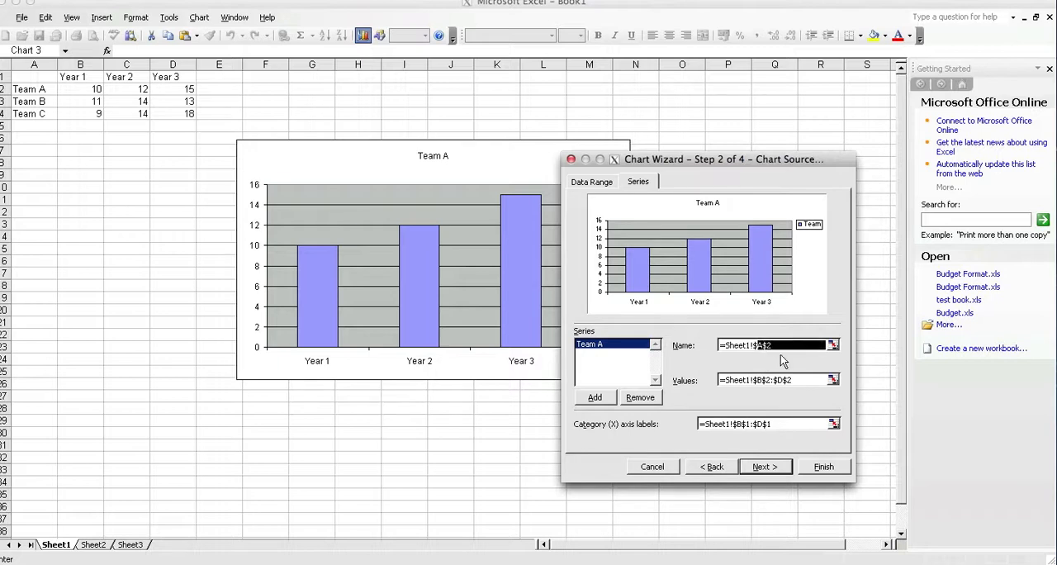
pyautogui.click(775, 347)
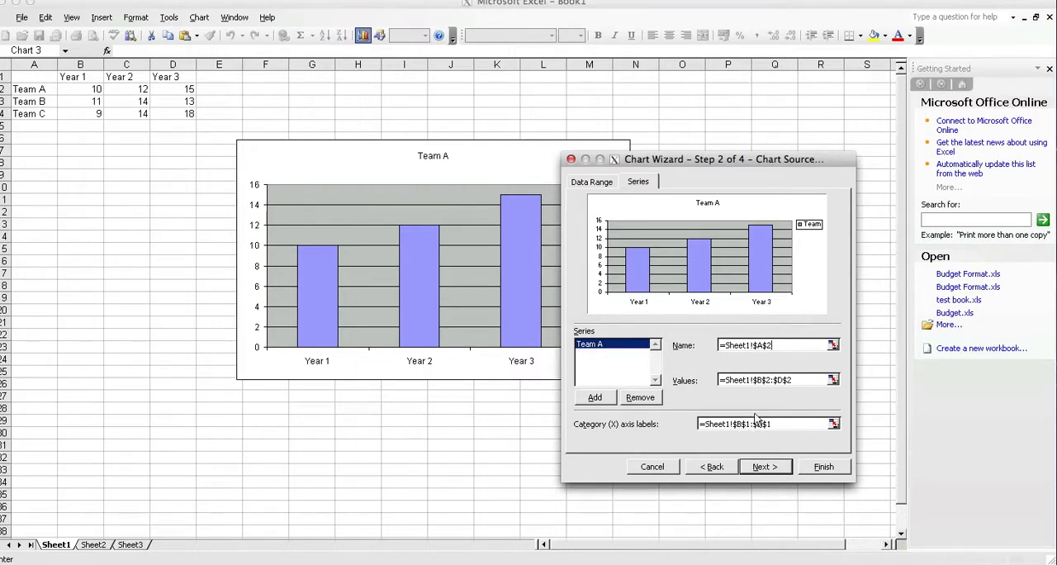
# Step: Continue to the chart options, and set the chart title to "Team A Sales Over 3 Years" and the value (Y) axis title to "Millions (£)"
pyautogui.click(763, 466)
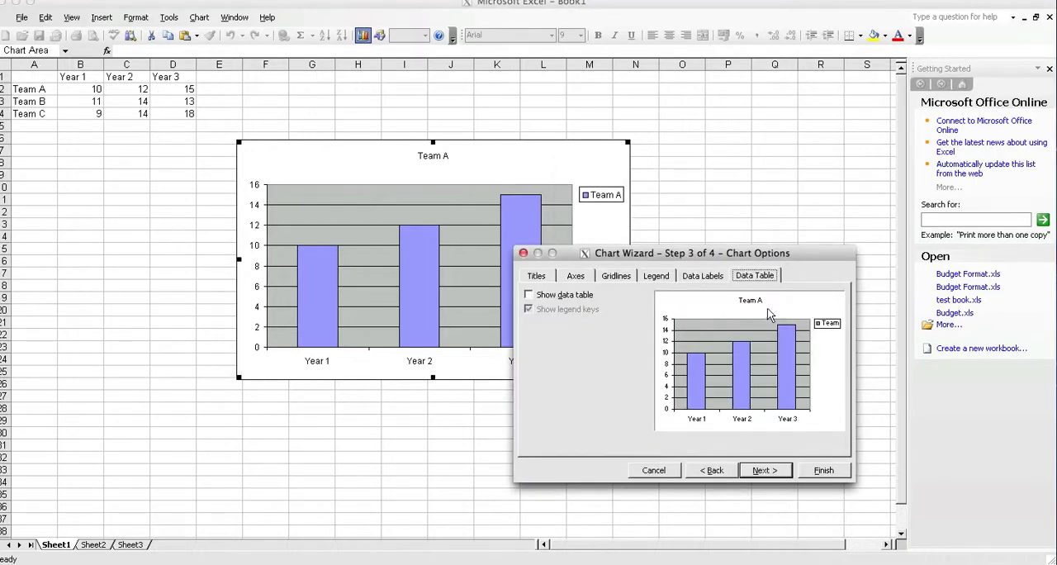
pyautogui.click(545, 276)
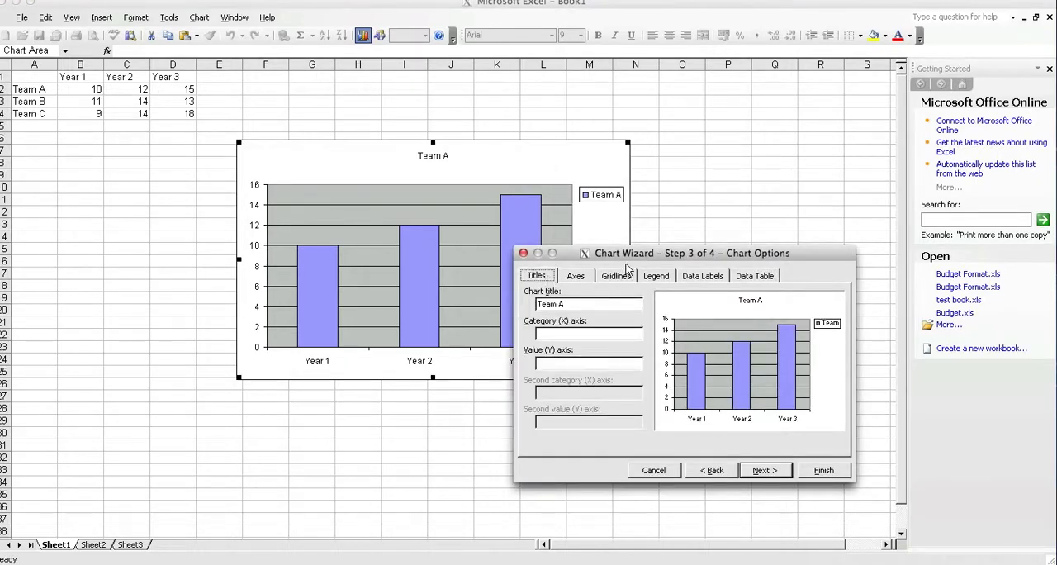
pyautogui.moveTo(617, 253); pyautogui.dragTo(753, 268)
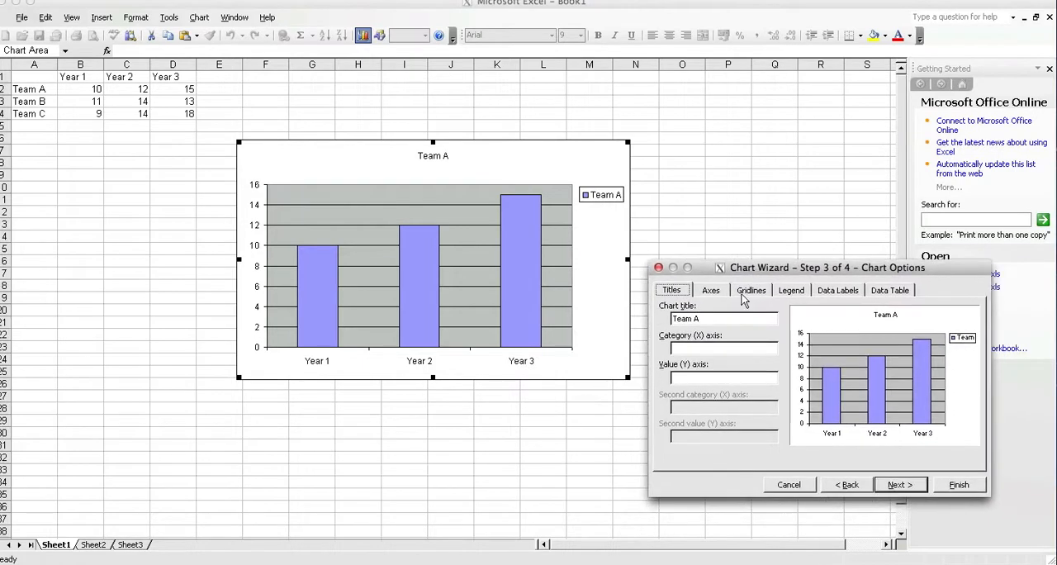
pyautogui.click(712, 318)
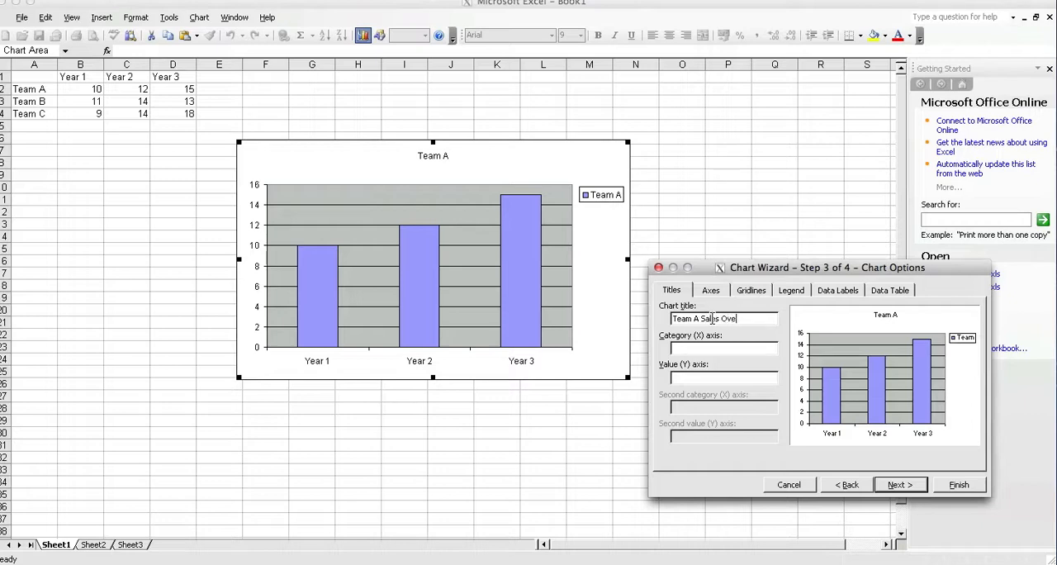
pyautogui.write('3 Years')
pyautogui.click(725, 345)
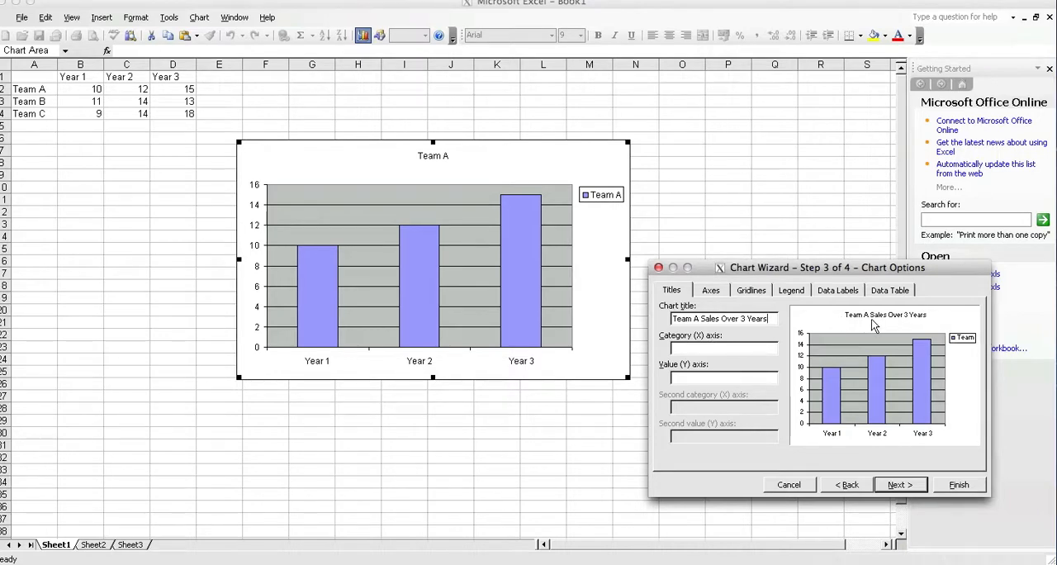
pyautogui.click(687, 348)
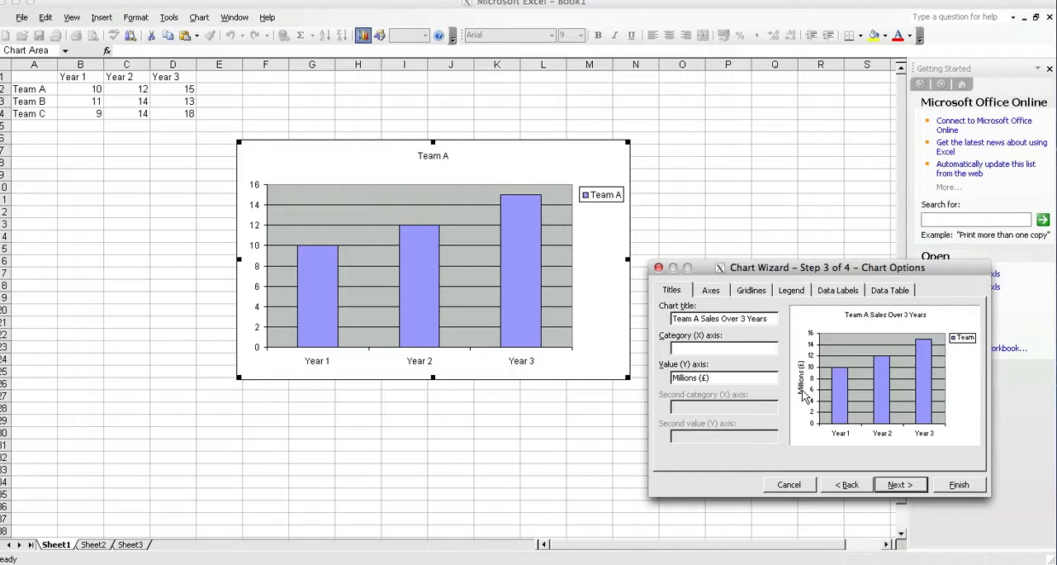
# Step: Try hiding the chart's category (X) axis, and restore it
pyautogui.click(712, 291)
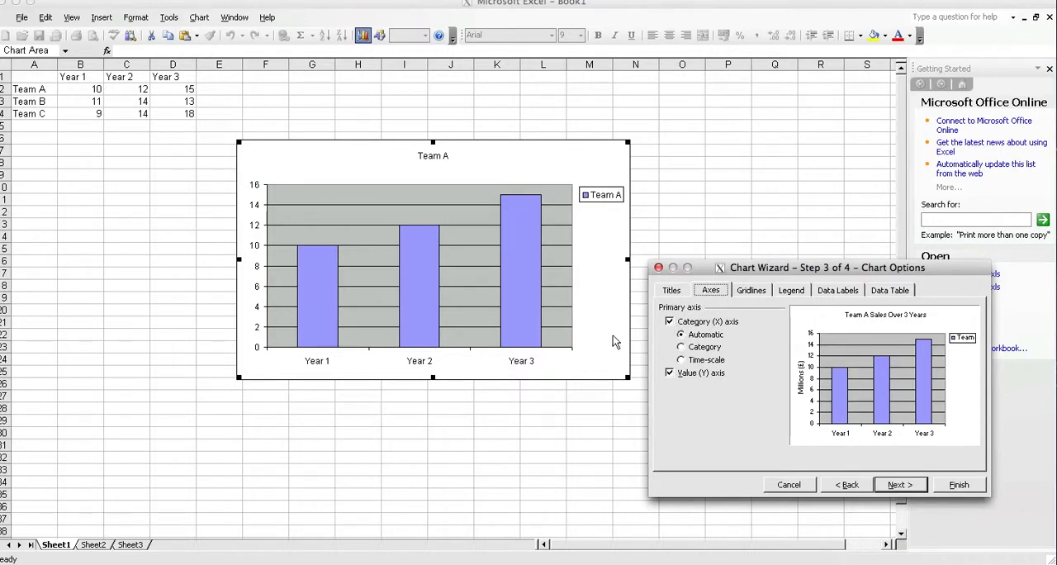
pyautogui.click(669, 322)
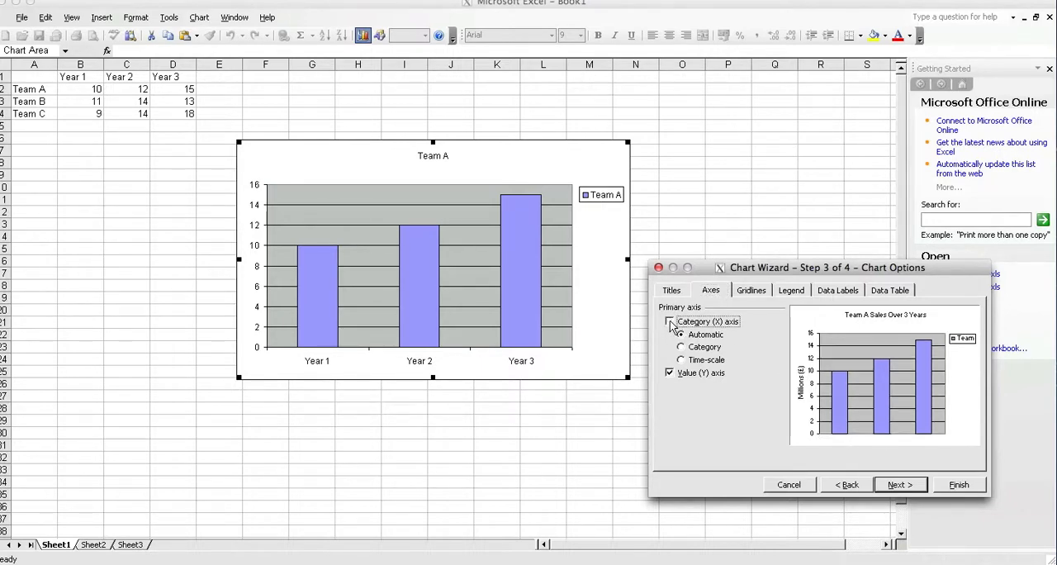
pyautogui.click(670, 322)
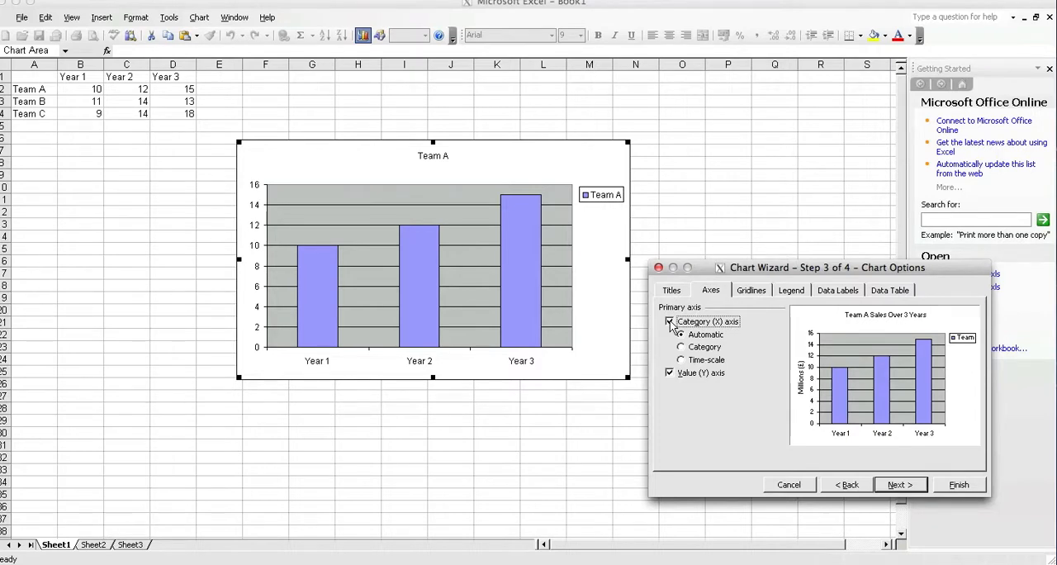
# Step: Preview the chart without value (Y) major gridlines, with value minor gridlines and with category (X) minor gridlines, reverting each change
pyautogui.click(744, 293)
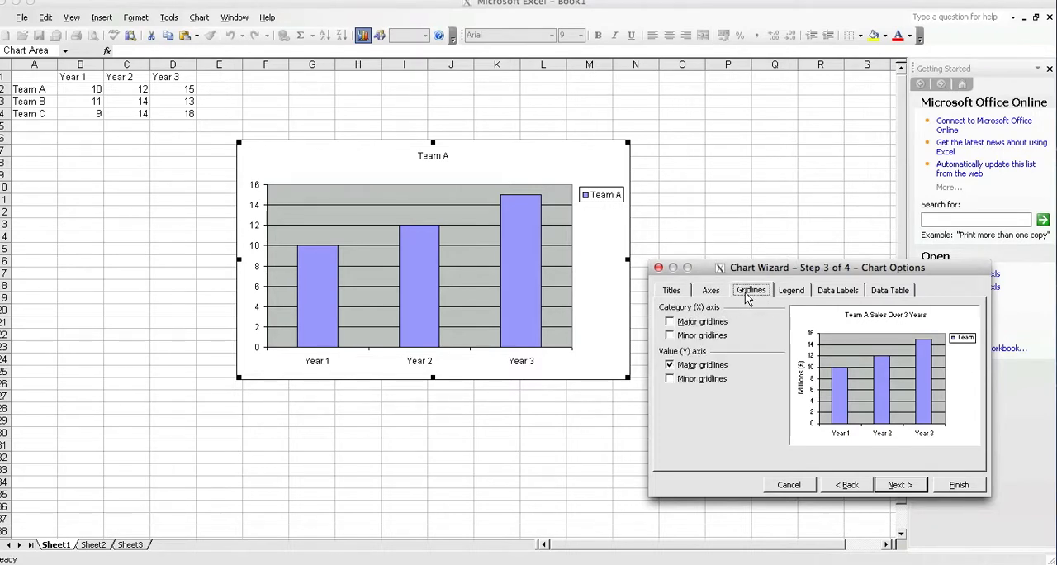
pyautogui.click(670, 365)
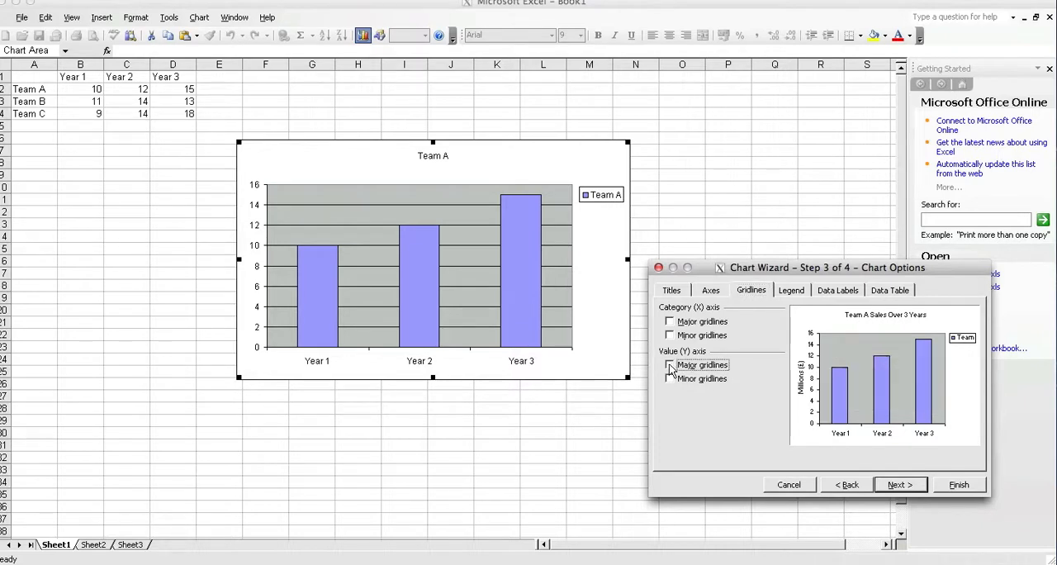
pyautogui.click(670, 366)
pyautogui.click(671, 378)
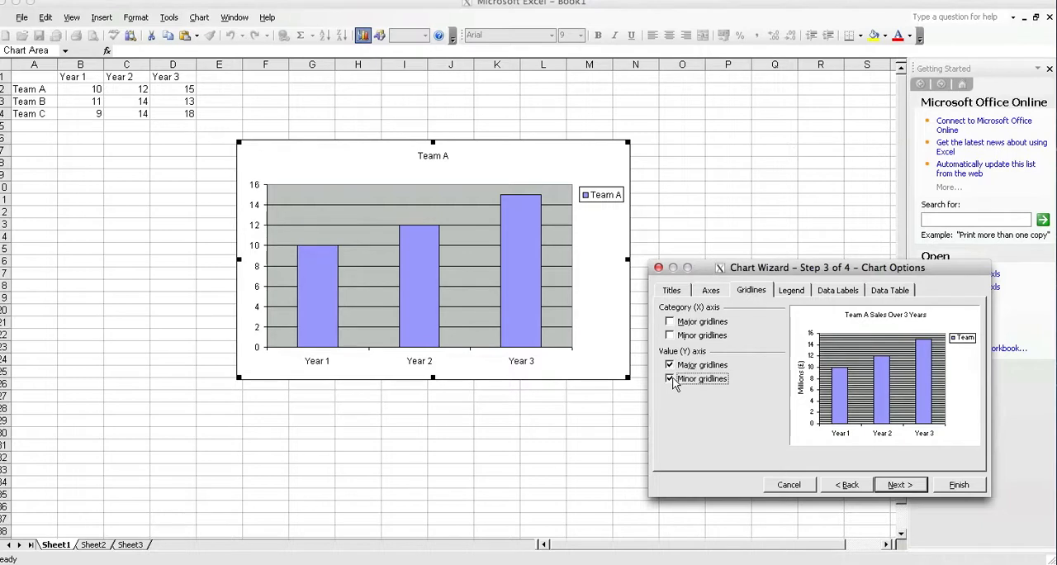
pyautogui.click(671, 379)
pyautogui.click(670, 336)
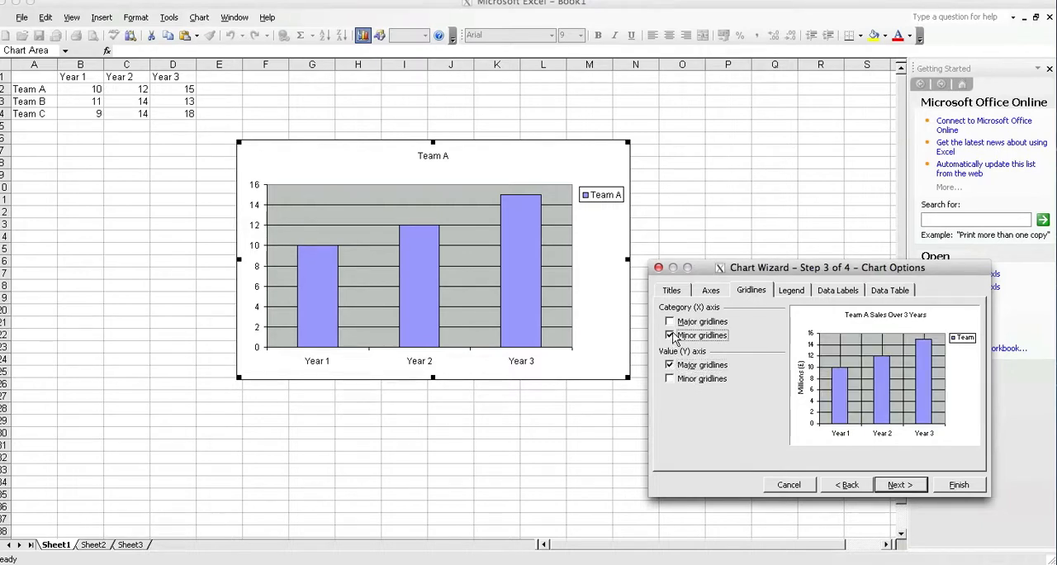
pyautogui.click(670, 335)
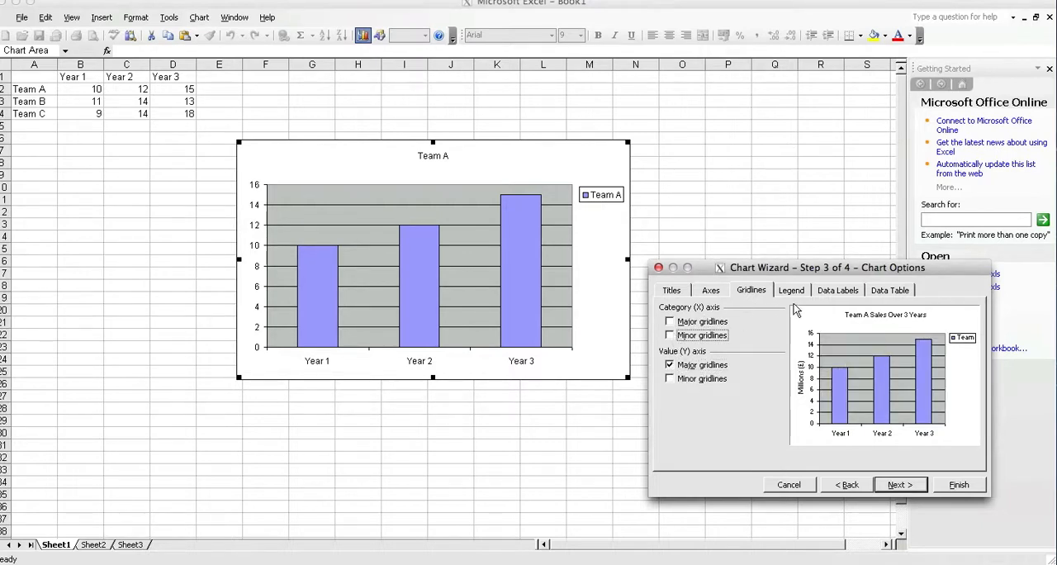
# Step: Compare the Bottom, Corner, Top, Right and Left legend placements, and place the legend at the Bottom
pyautogui.click(791, 291)
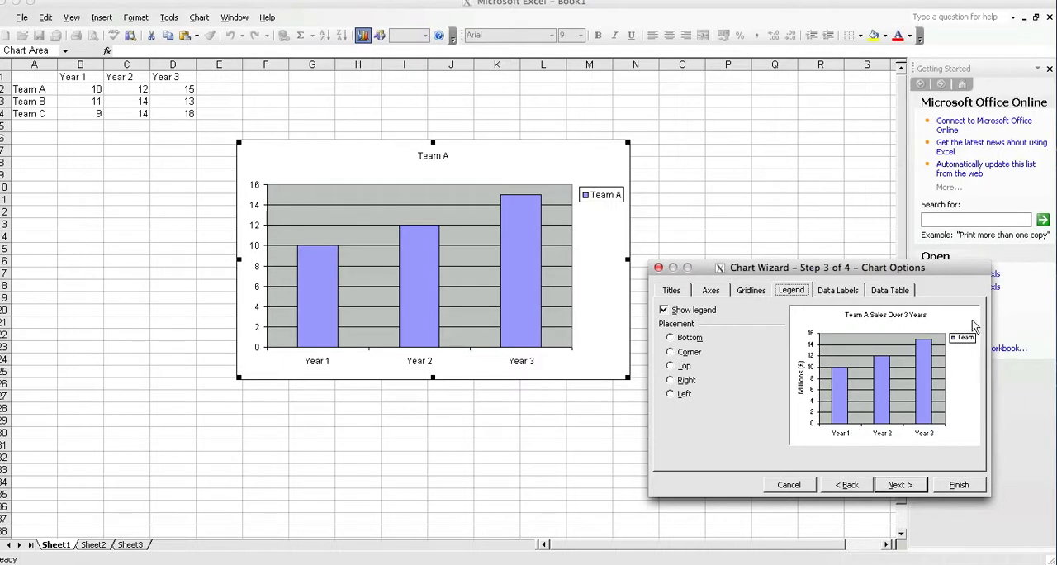
pyautogui.click(670, 338)
pyautogui.click(670, 352)
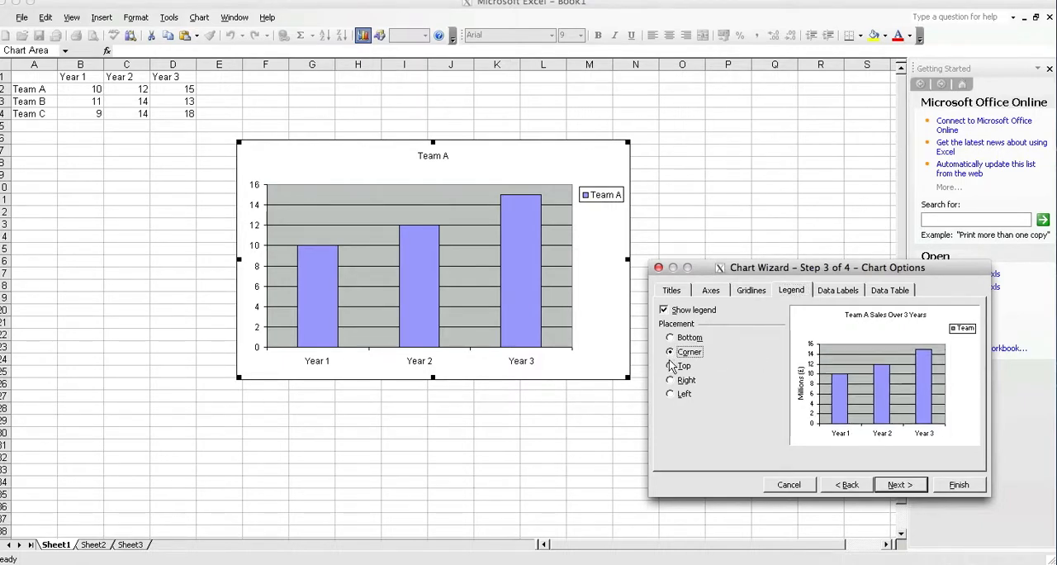
pyautogui.click(670, 366)
pyautogui.click(671, 338)
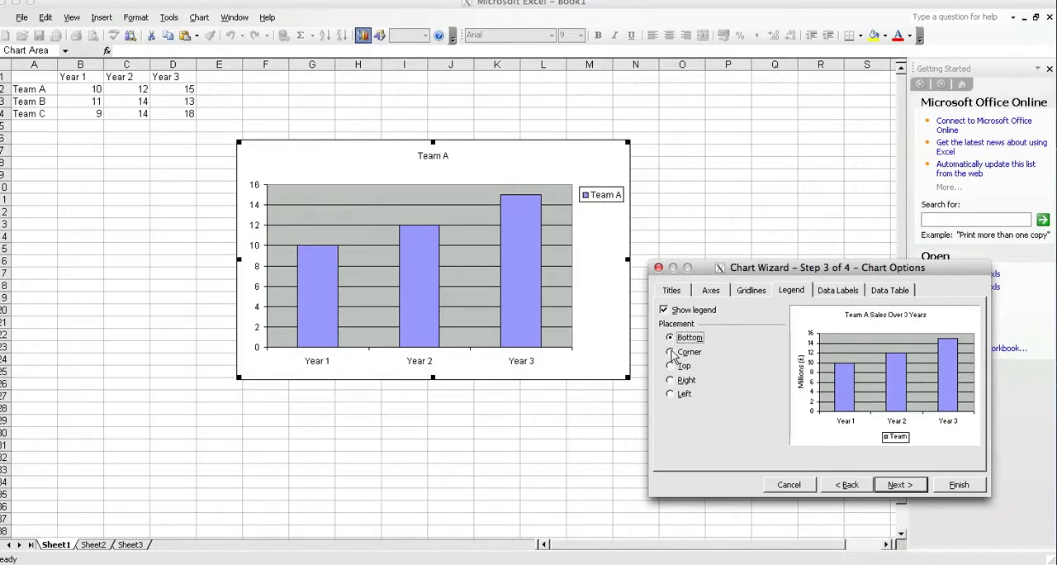
pyautogui.click(671, 352)
pyautogui.click(670, 379)
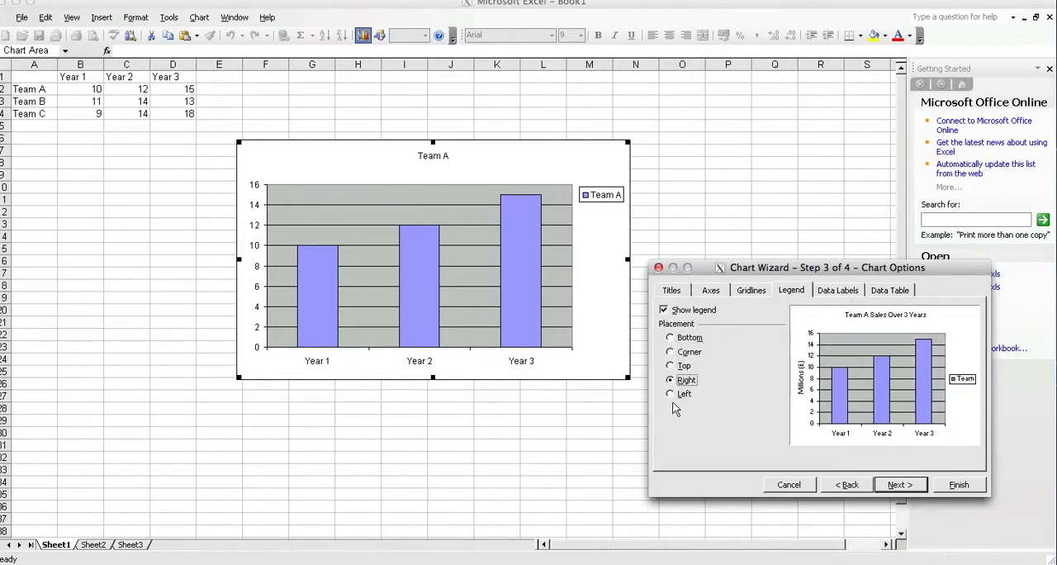
pyautogui.click(671, 394)
pyautogui.click(673, 338)
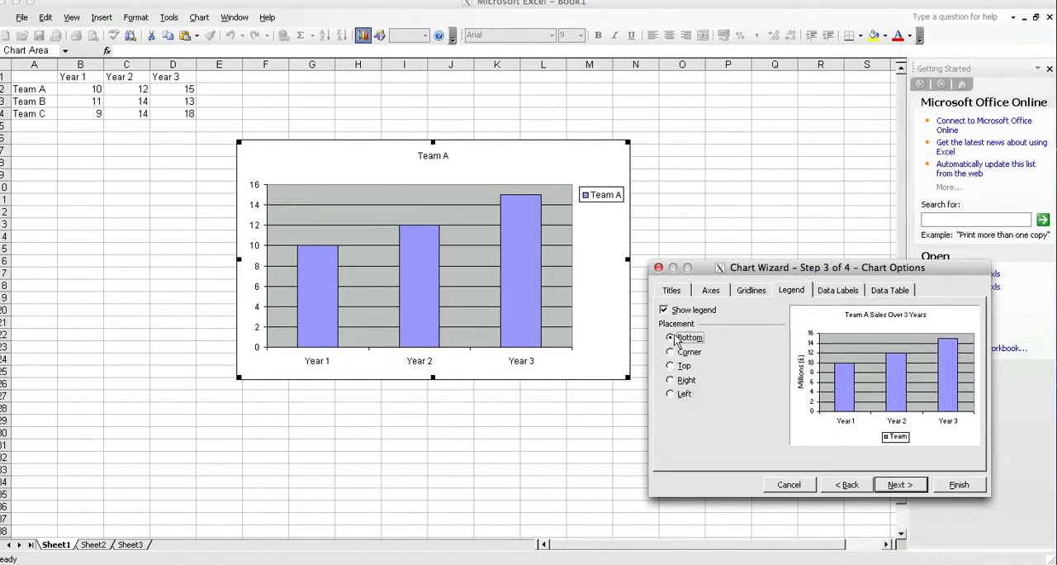
# Step: Preview data labels showing the series name, category name and value one at a time, switching each one off again
pyautogui.click(839, 290)
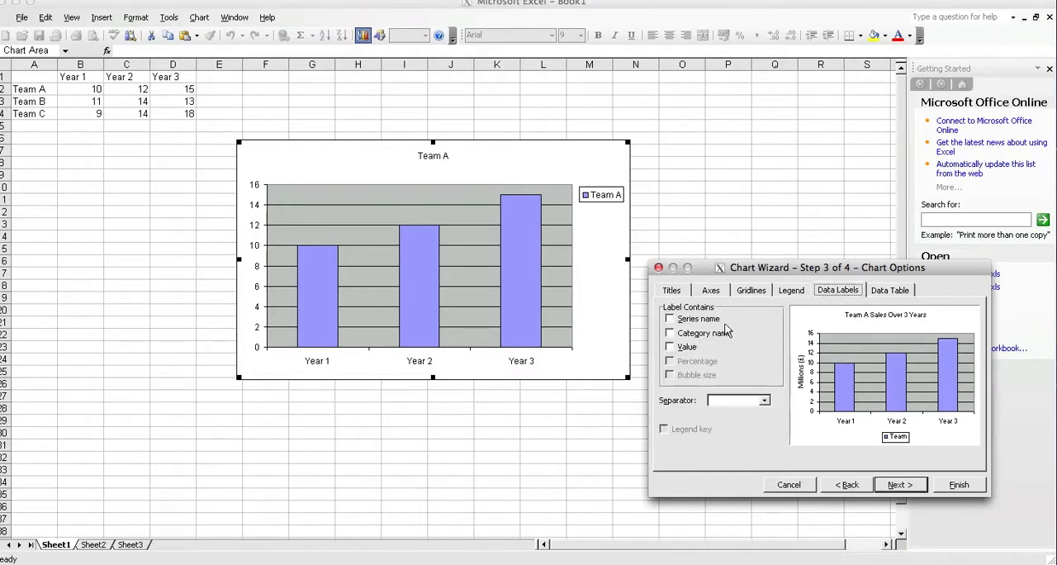
pyautogui.click(670, 319)
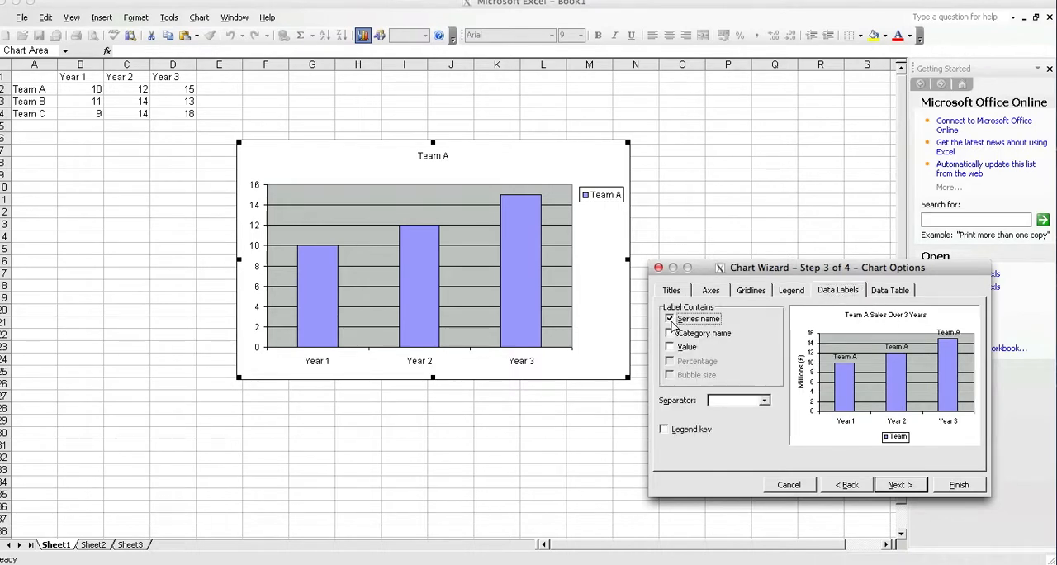
pyautogui.click(670, 320)
pyautogui.click(671, 334)
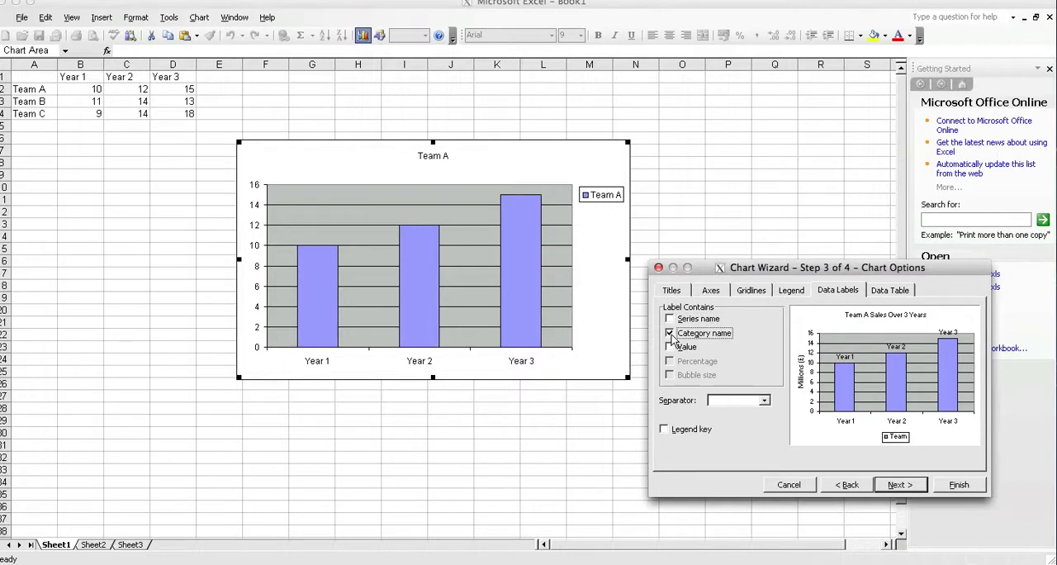
pyautogui.click(670, 333)
pyautogui.click(671, 347)
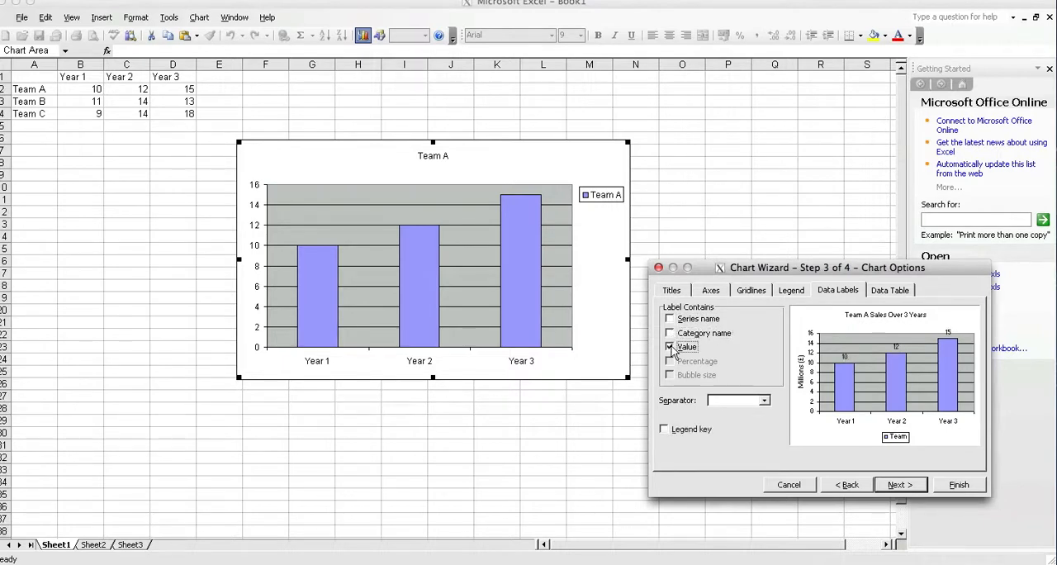
pyautogui.click(671, 348)
# Step: Try showing a data table beneath the chart and remove it, and revisit the data labels, legend, gridlines and axes options
pyautogui.click(882, 290)
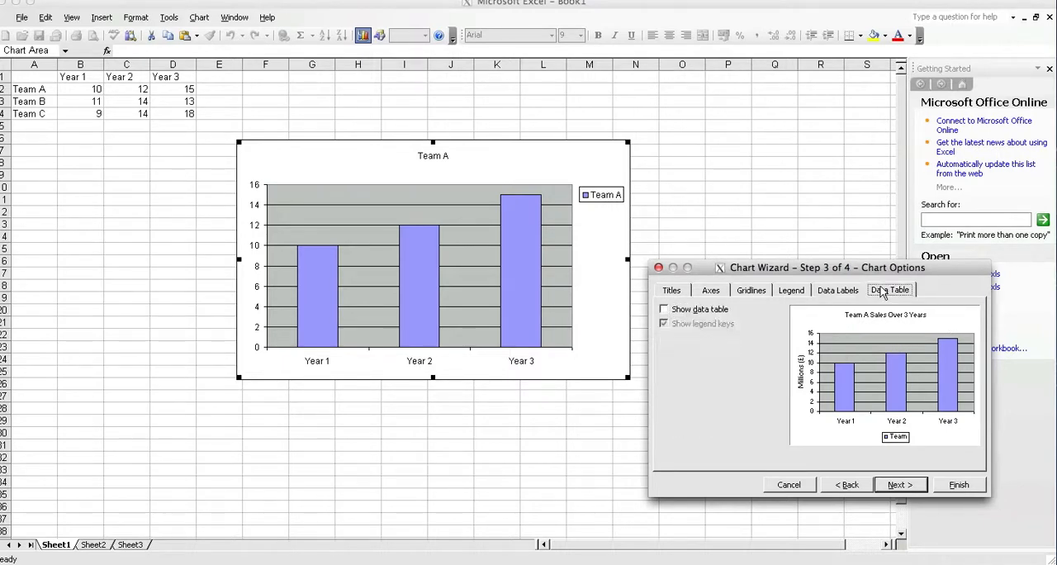
pyautogui.click(665, 311)
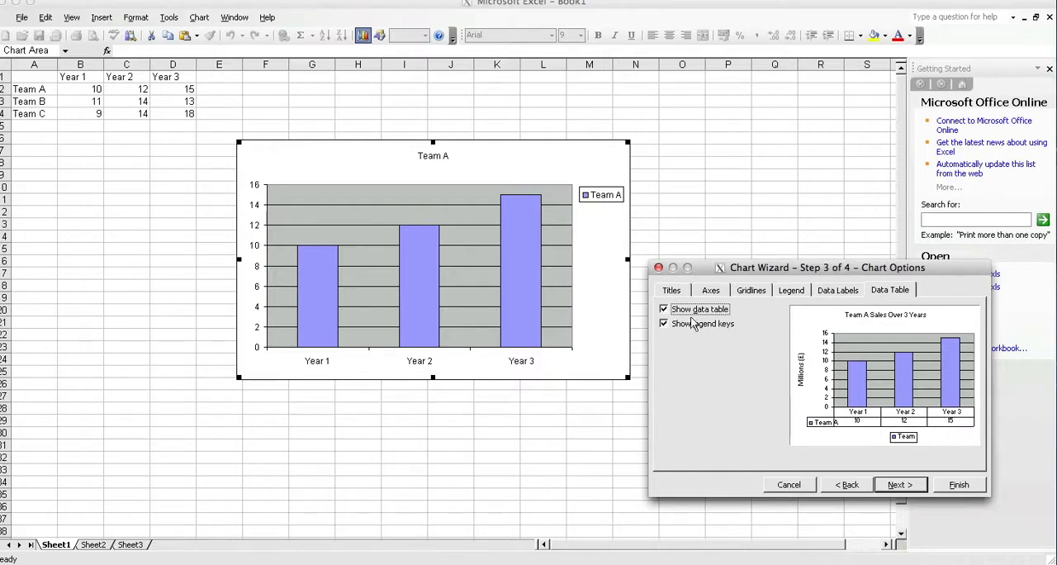
pyautogui.click(665, 311)
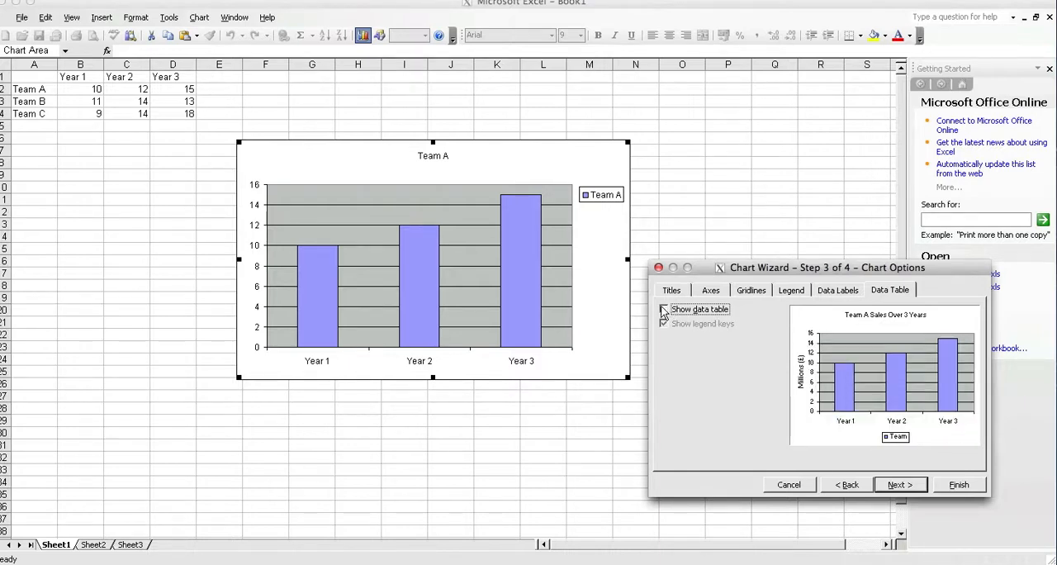
pyautogui.click(836, 293)
pyautogui.click(791, 292)
pyautogui.click(751, 292)
pyautogui.click(713, 293)
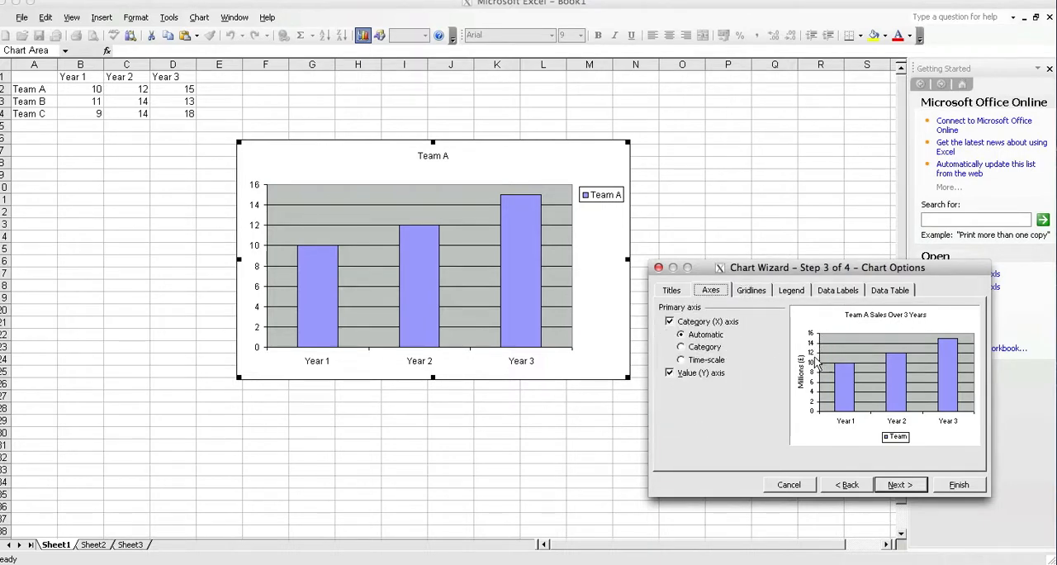
# Step: Review the titles and finish the Team A chart, placing it as an object in Sheet2
pyautogui.click(674, 291)
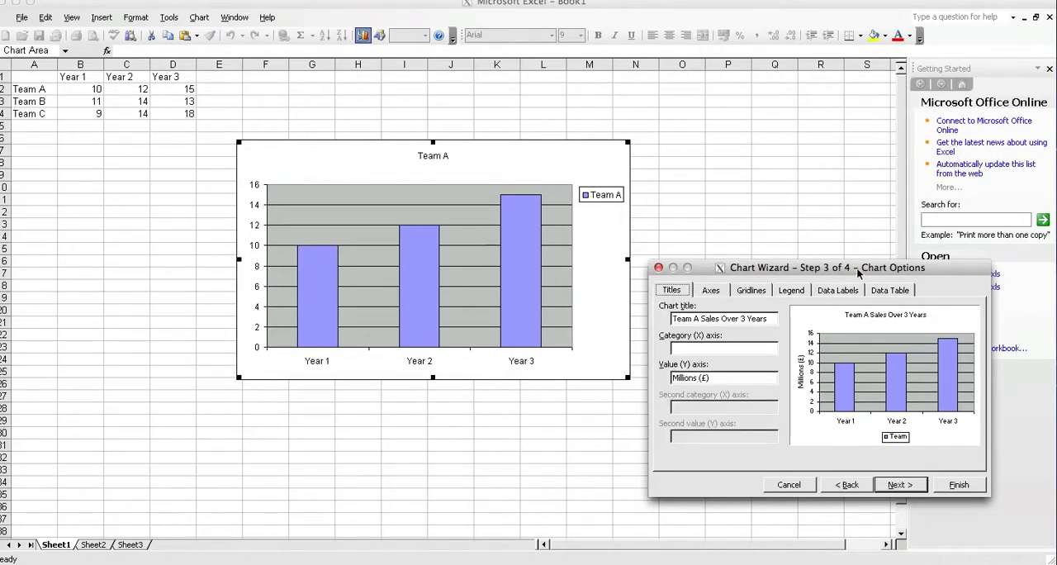
pyautogui.click(899, 487)
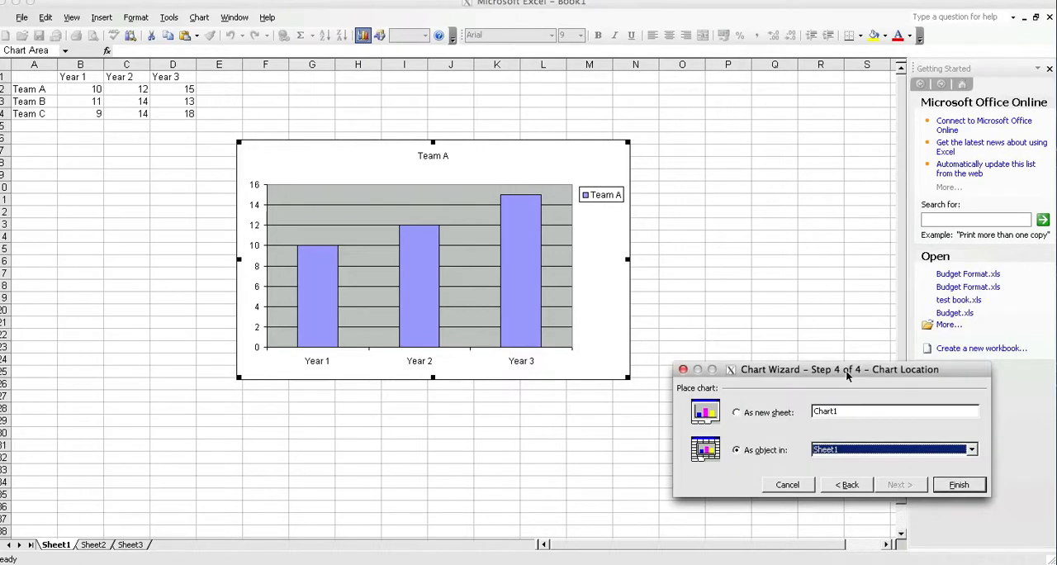
pyautogui.moveTo(846, 373); pyautogui.dragTo(811, 278)
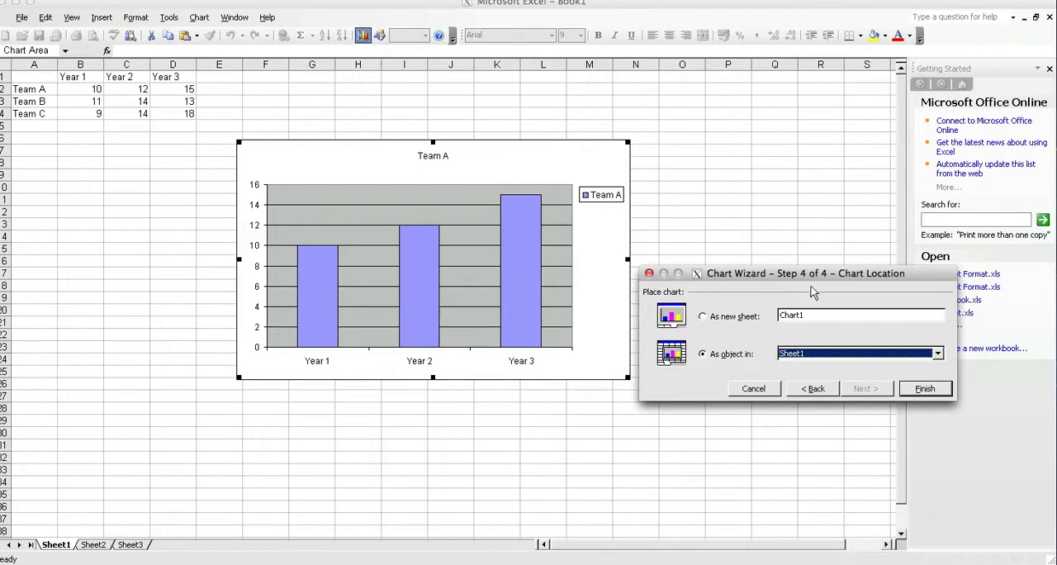
pyautogui.click(839, 355)
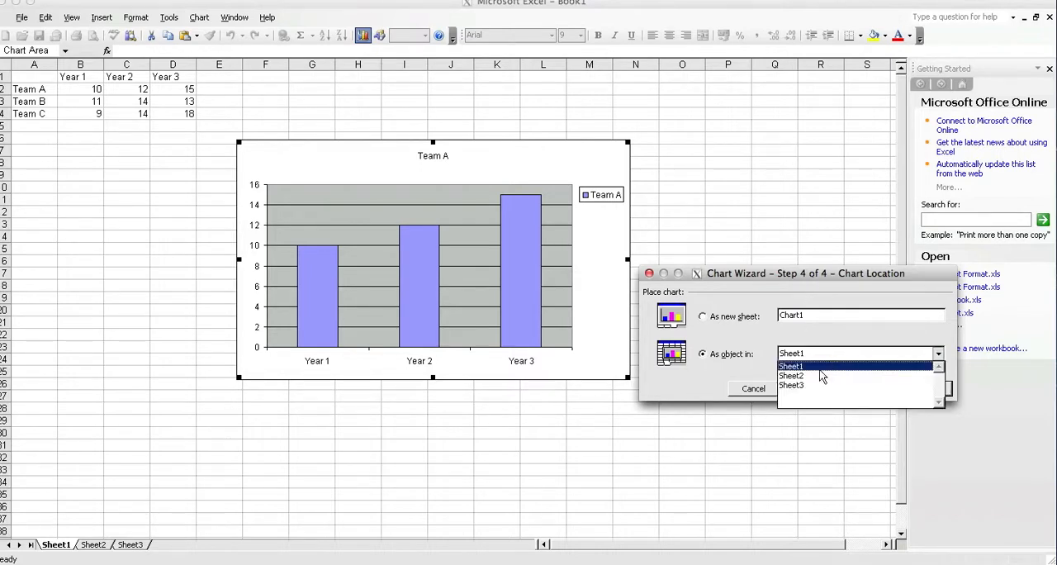
pyautogui.click(817, 375)
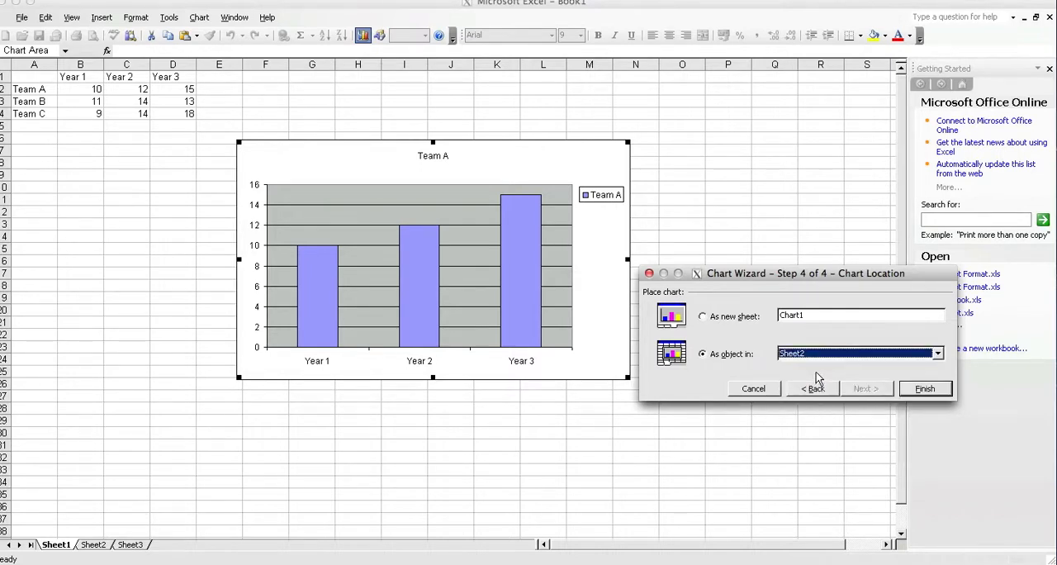
pyautogui.click(925, 390)
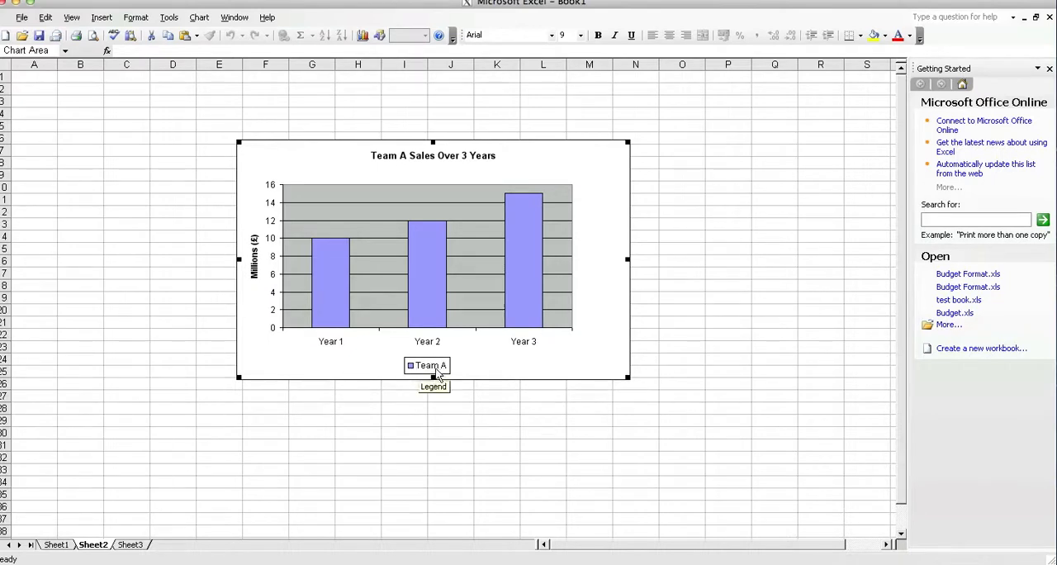
# Step: Enlarge and reposition the Team A chart on Sheet2, and delete it
pyautogui.moveTo(627, 378); pyautogui.dragTo(677, 411)
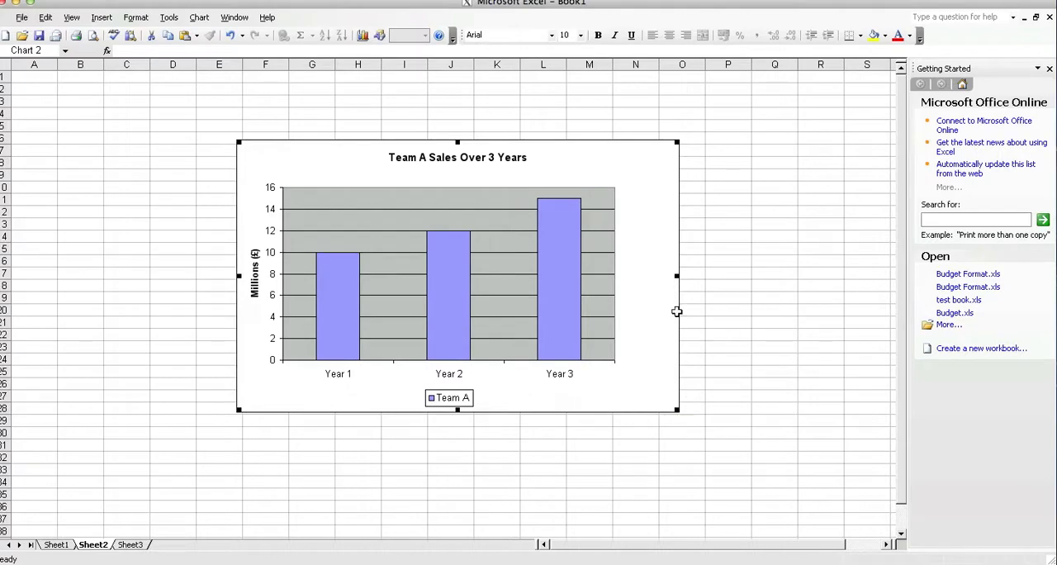
pyautogui.moveTo(562, 146); pyautogui.dragTo(549, 138)
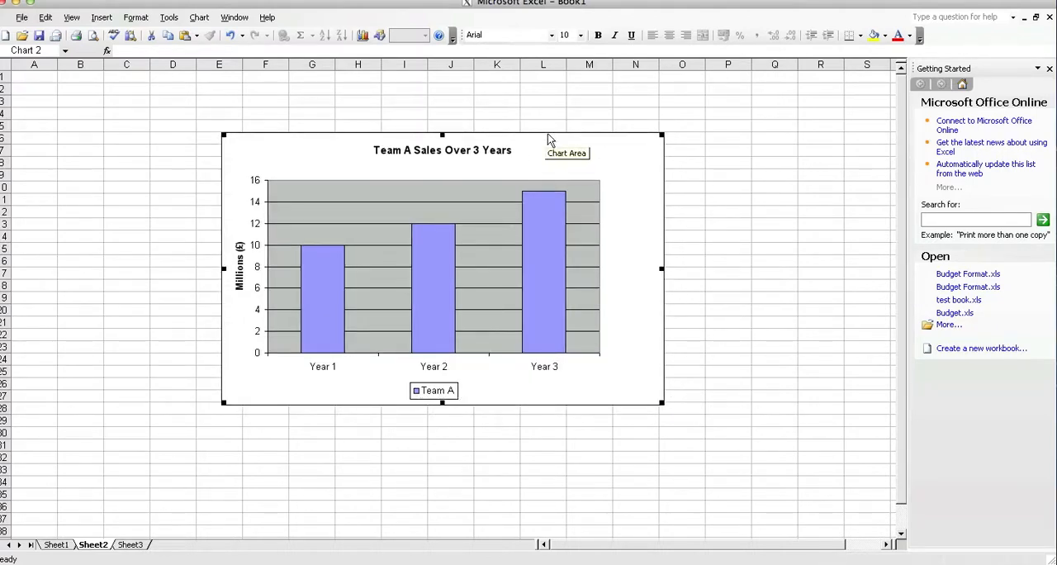
pyautogui.press('Delete')
# Step: Start a clustered column chart on Sheet1 from the data for all three teams in A1:D4
pyautogui.click(58, 545)
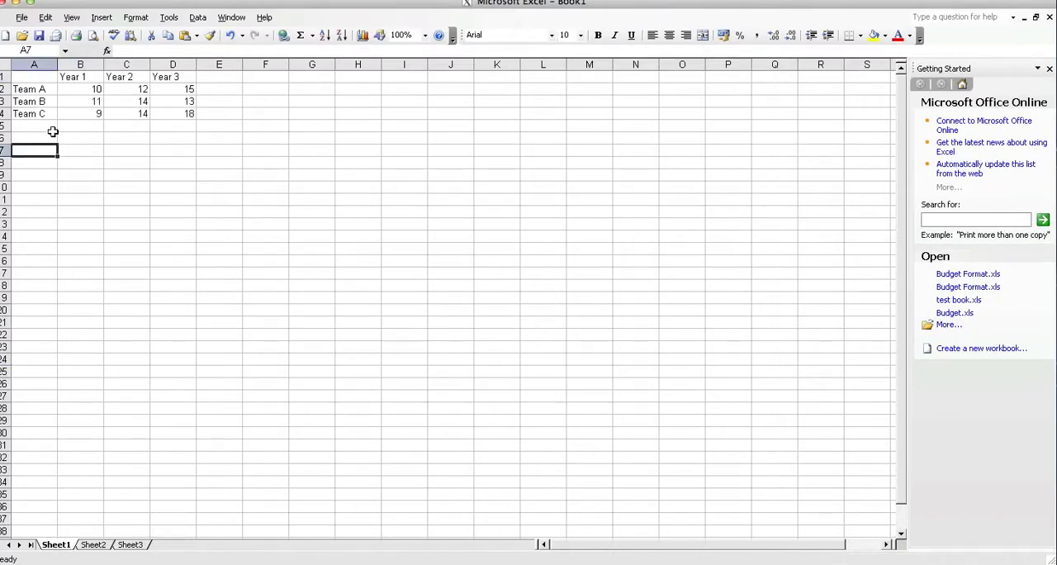
pyautogui.moveTo(33, 75); pyautogui.dragTo(177, 113)
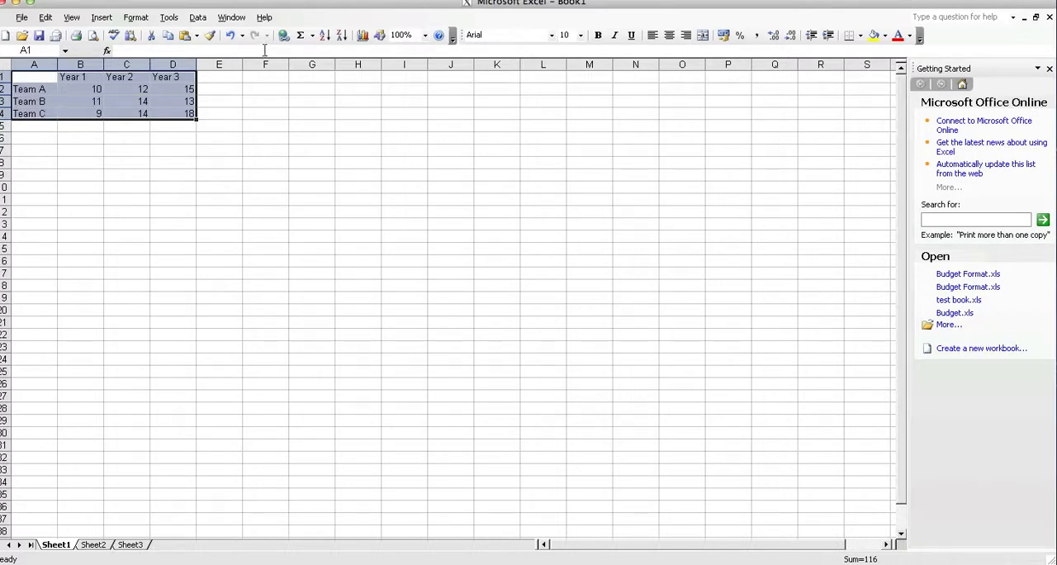
pyautogui.click(364, 35)
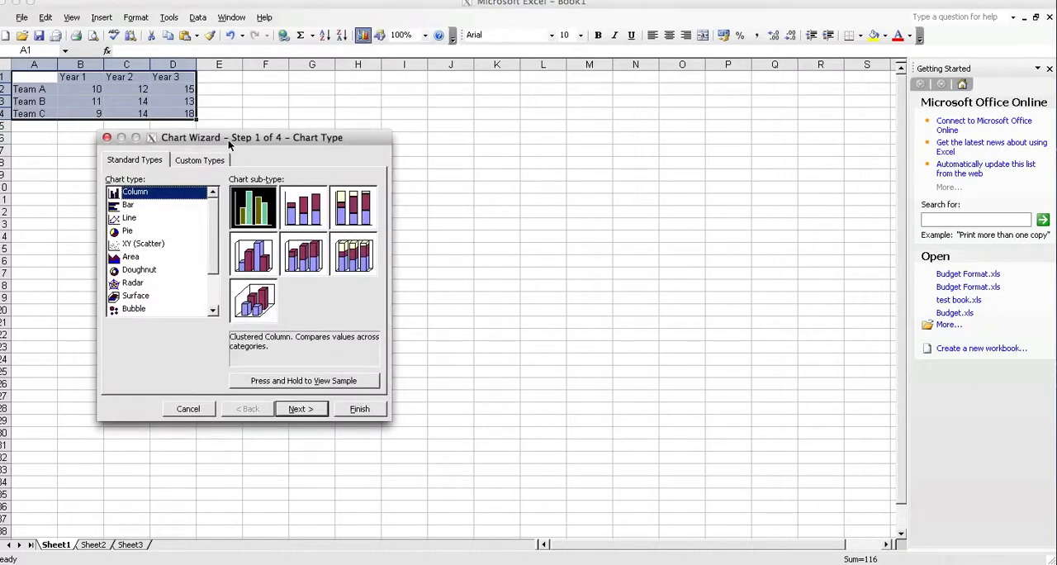
pyautogui.moveTo(230, 144); pyautogui.dragTo(508, 160)
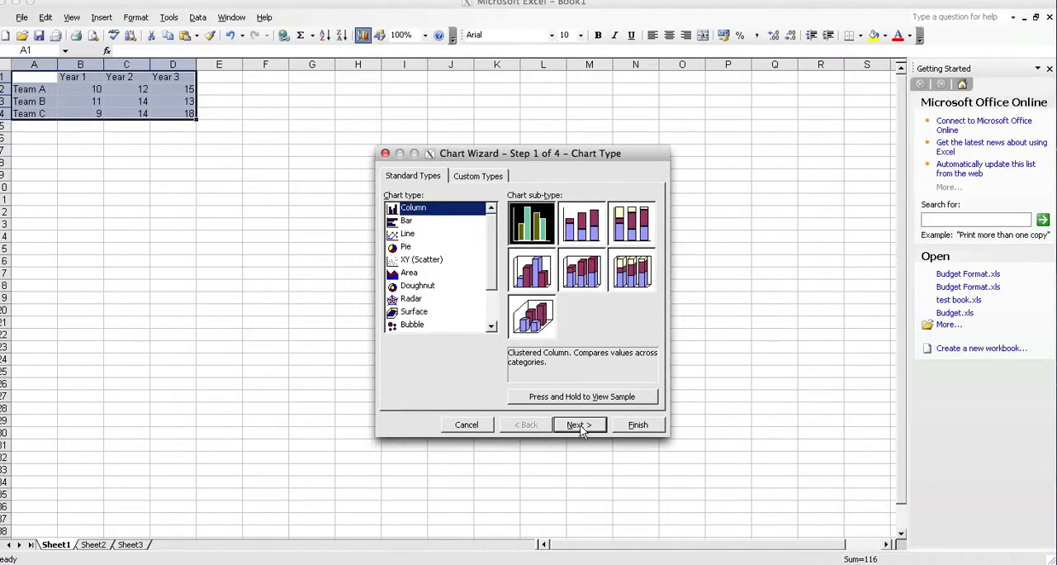
pyautogui.click(579, 425)
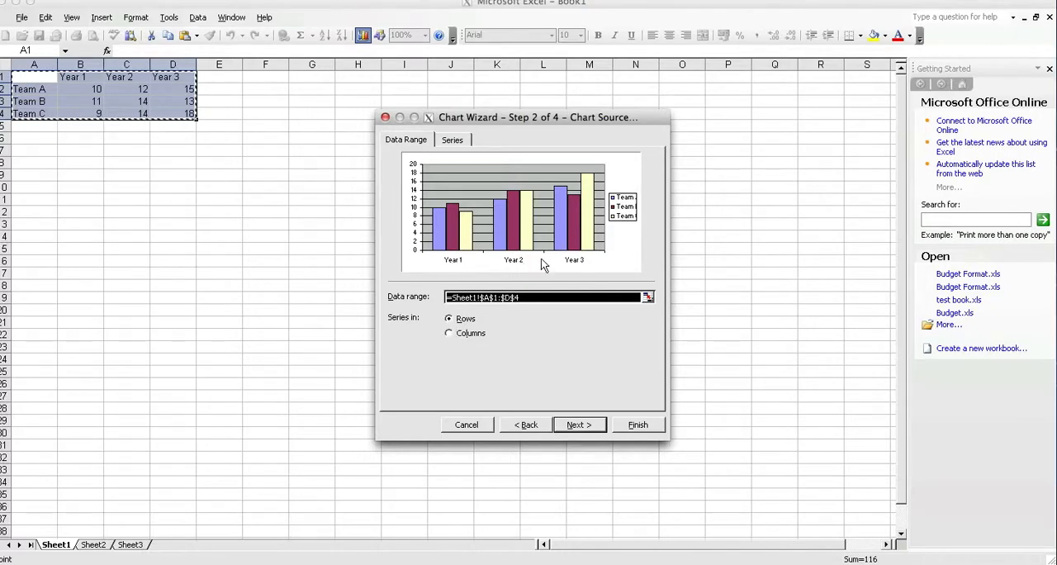
# Step: Compare the chart with its series in columns and in rows, and leave the series in rows
pyautogui.click(448, 333)
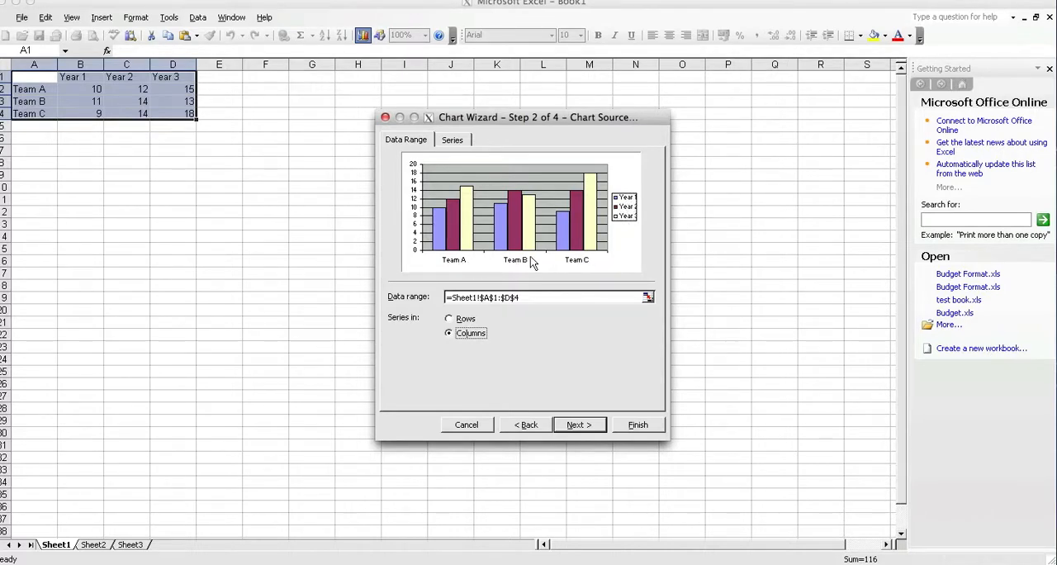
pyautogui.click(448, 320)
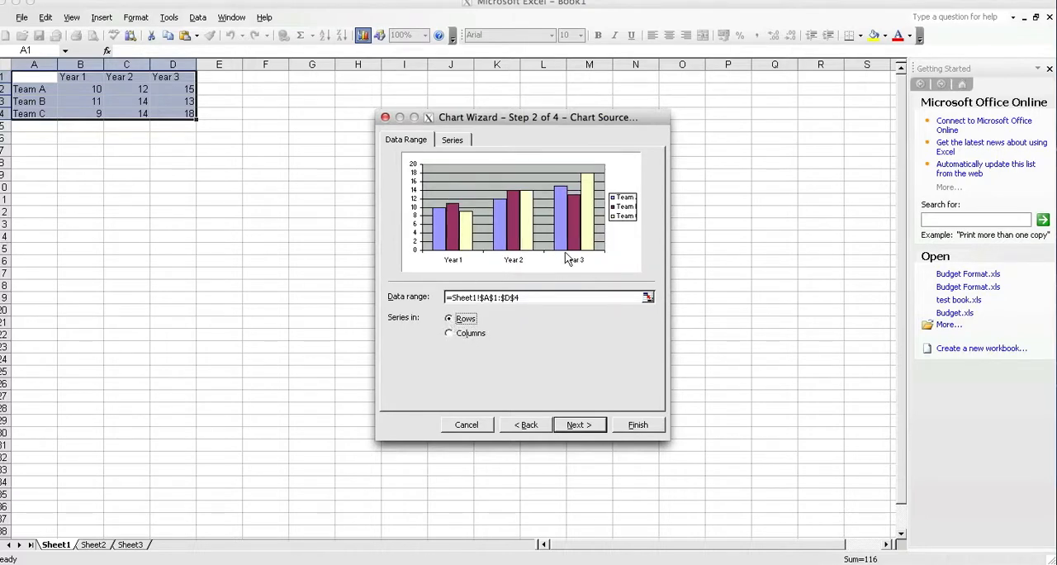
pyautogui.click(450, 334)
pyautogui.click(449, 321)
pyautogui.click(450, 334)
pyautogui.click(448, 321)
# Step: Title the chart "3 Teams Sales Over 3 Years" and label its value (Y) axis "Millions (3)"
pyautogui.click(578, 425)
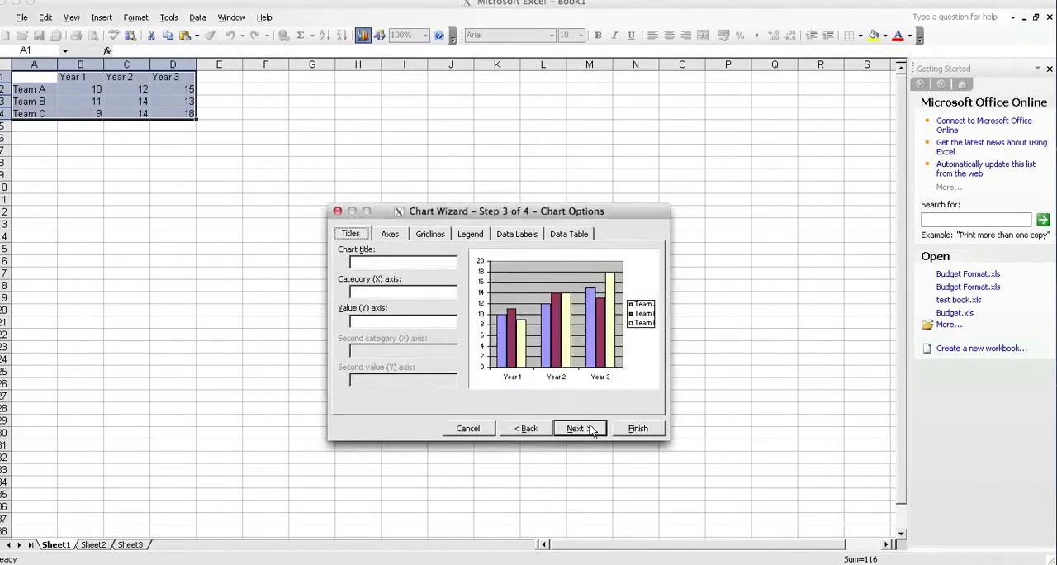
pyautogui.click(404, 261)
pyautogui.write('3 Teams Sales `o')
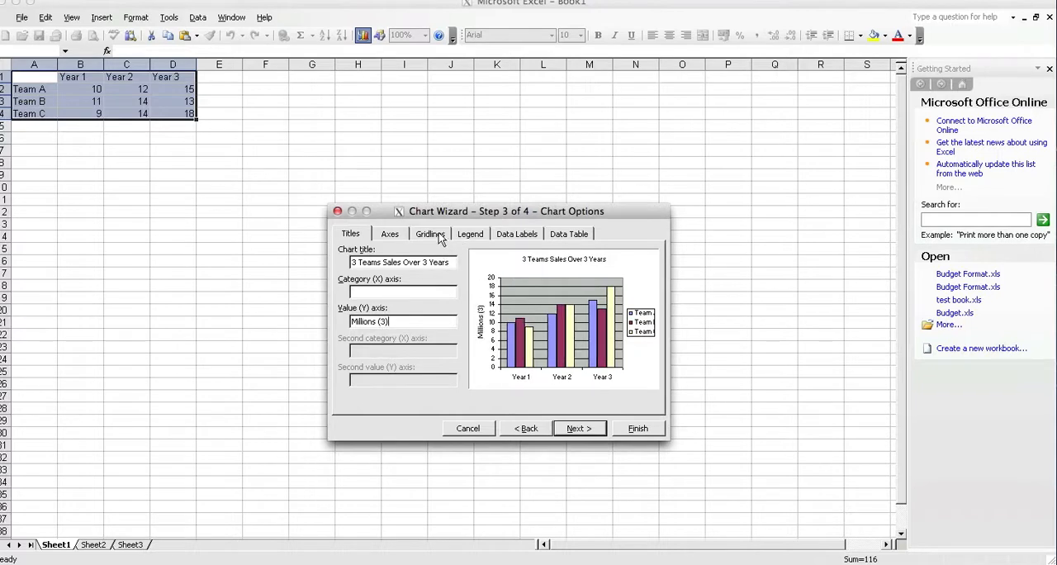
# Step: Preview the legend at Bottom, Corner and Top, hide and reshow it, and place it at the Right
pyautogui.click(469, 235)
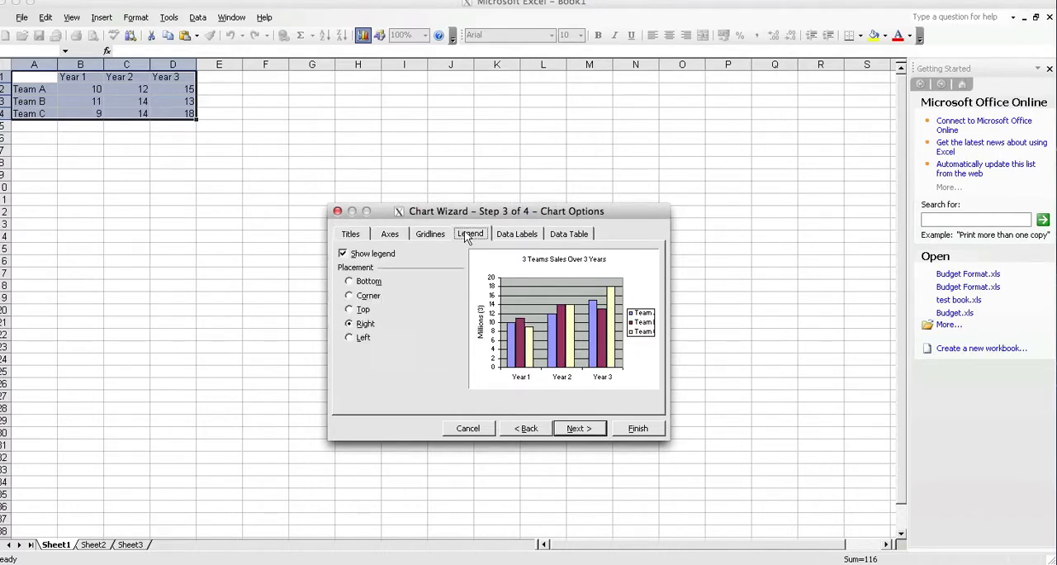
pyautogui.click(348, 282)
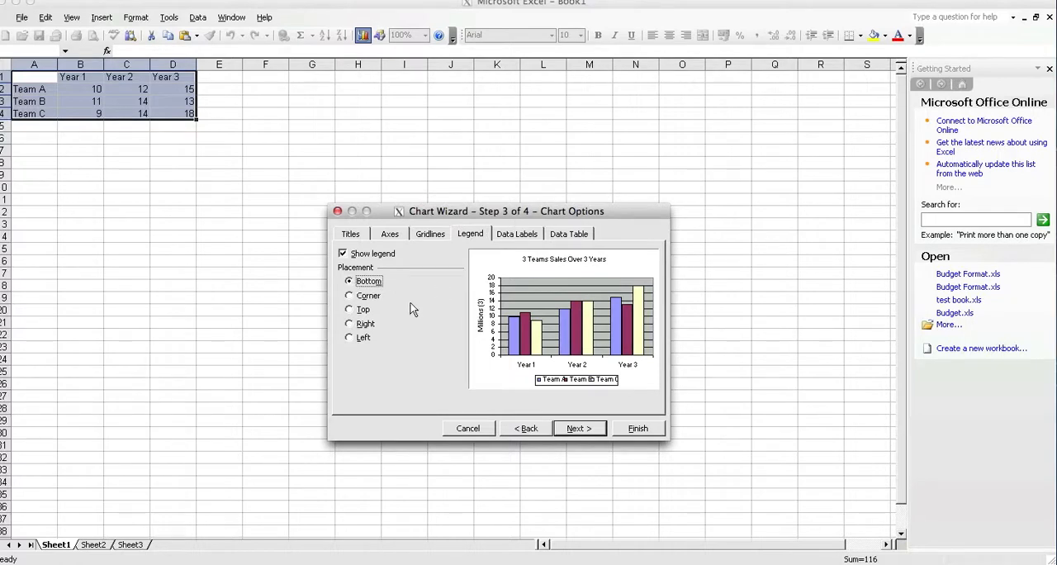
pyautogui.click(350, 297)
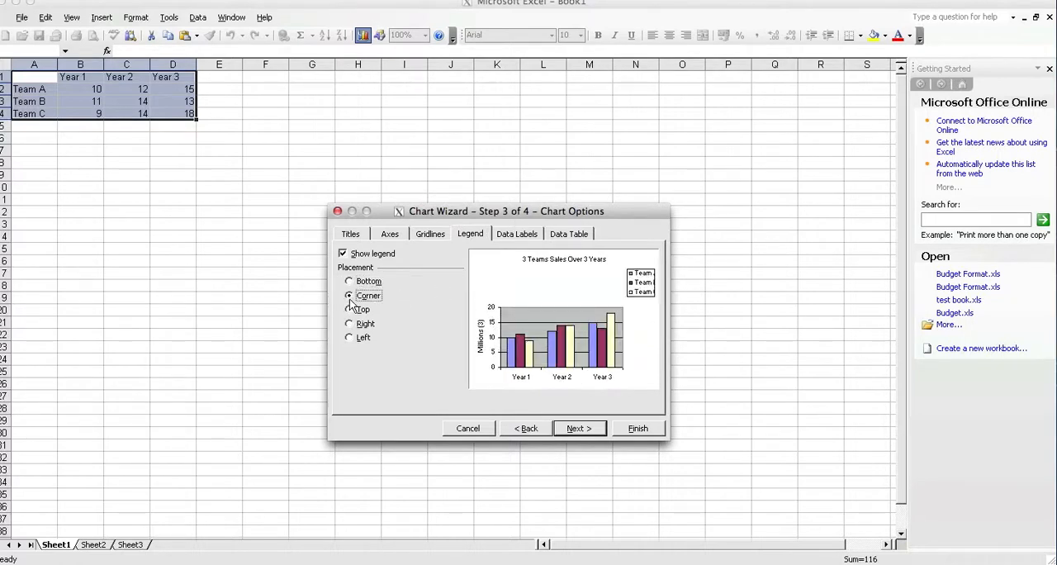
pyautogui.click(351, 312)
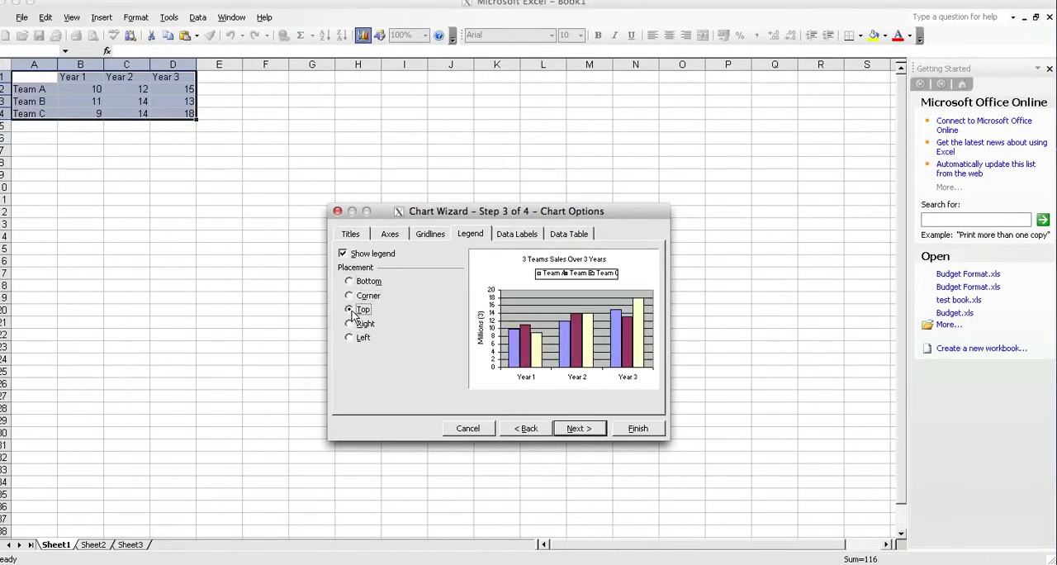
pyautogui.click(344, 255)
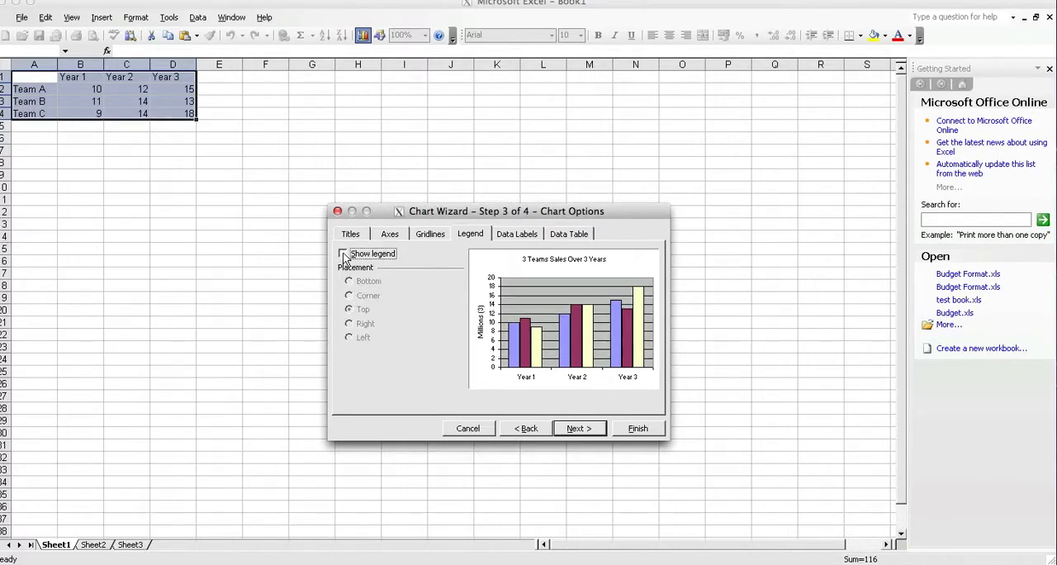
pyautogui.click(343, 255)
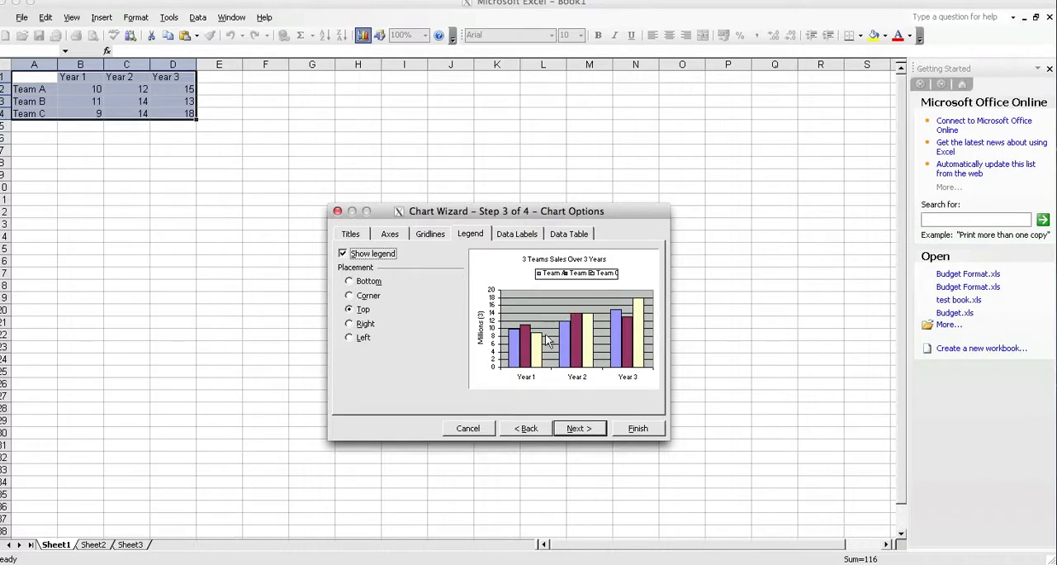
pyautogui.click(349, 324)
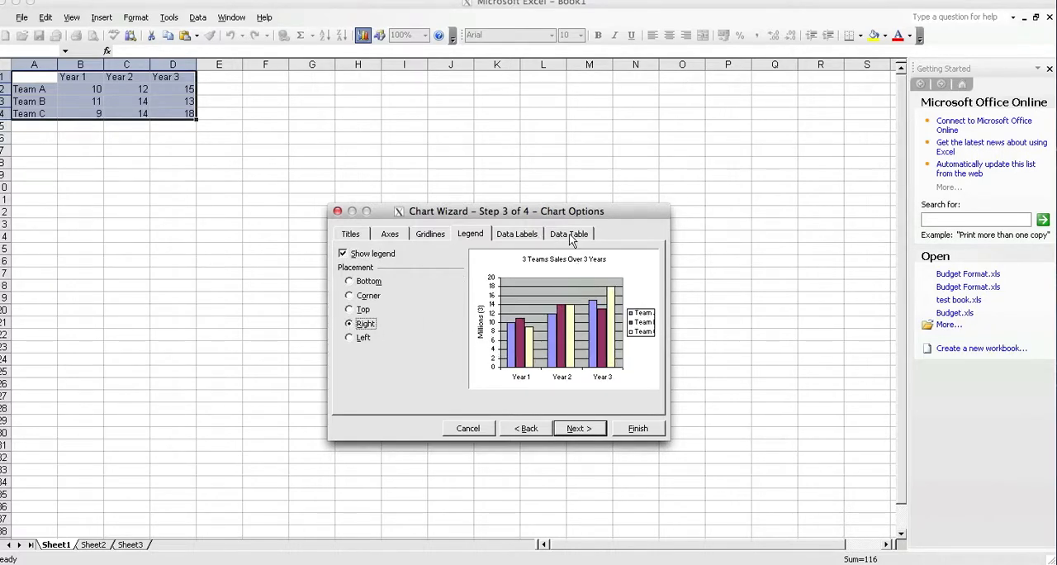
# Step: Add a data table with legend keys beneath the three-team chart and continue to the chart location settings
pyautogui.click(570, 237)
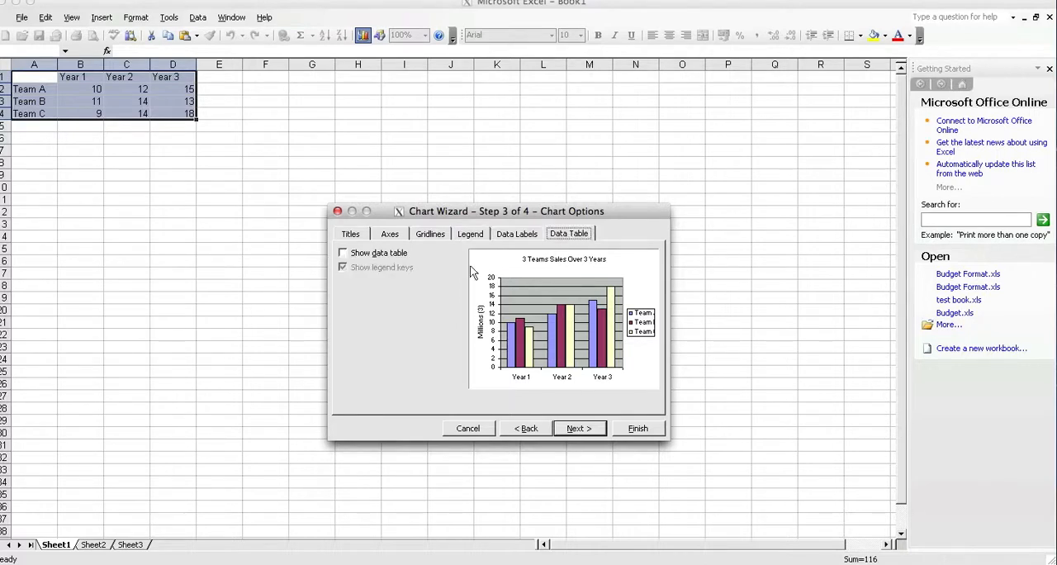
pyautogui.click(343, 254)
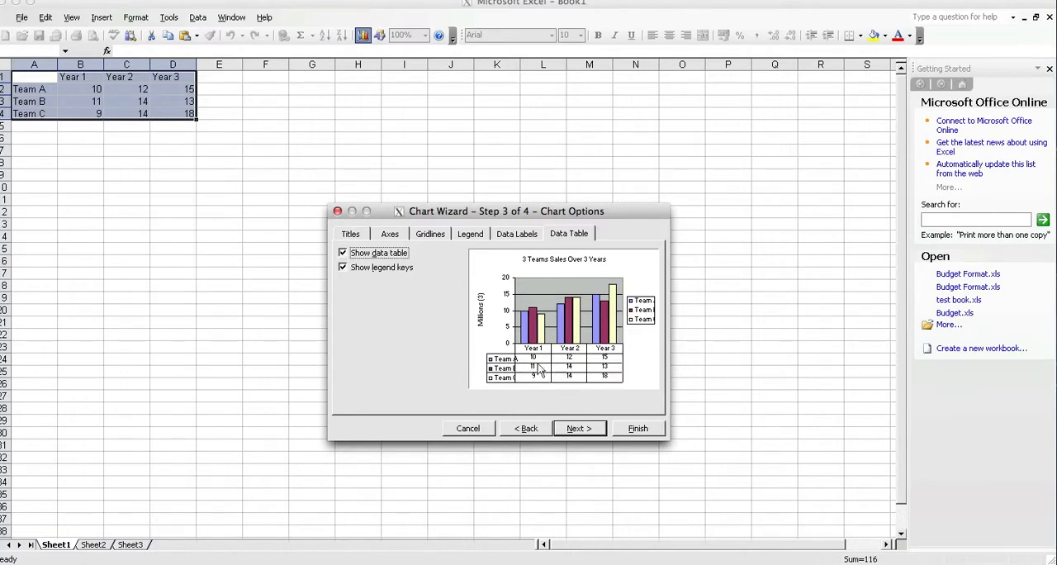
pyautogui.click(580, 429)
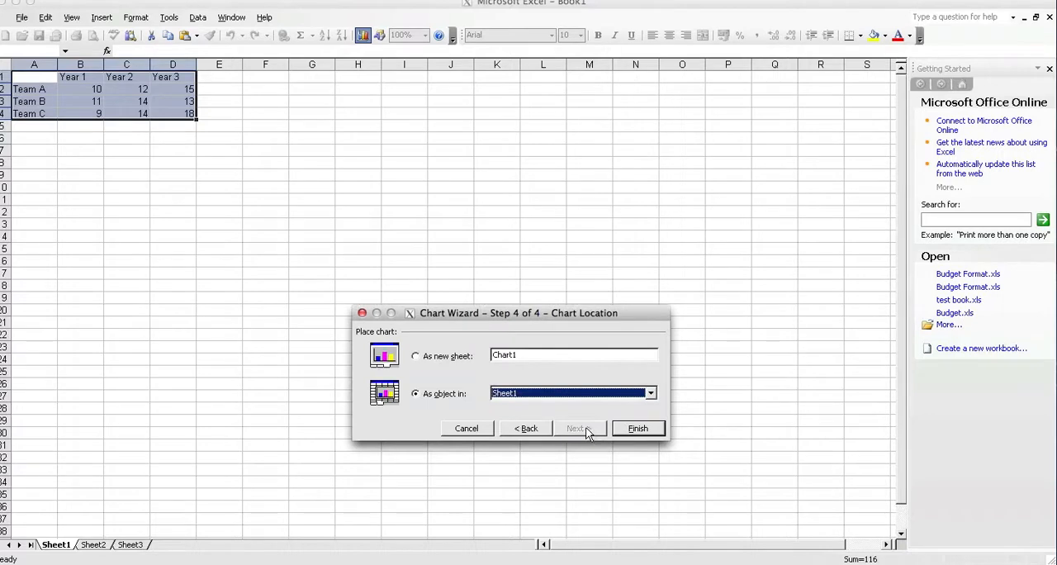
# Step: Return to the chart's source data, preview the series in columns with the data table, and restore them to rows
pyautogui.click(538, 428)
pyautogui.click(538, 428)
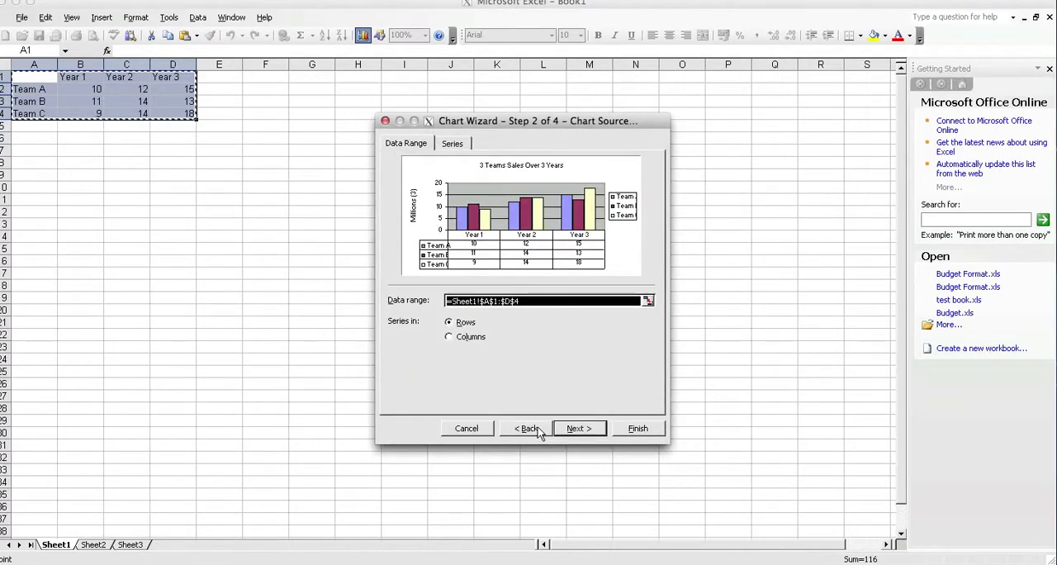
pyautogui.click(537, 427)
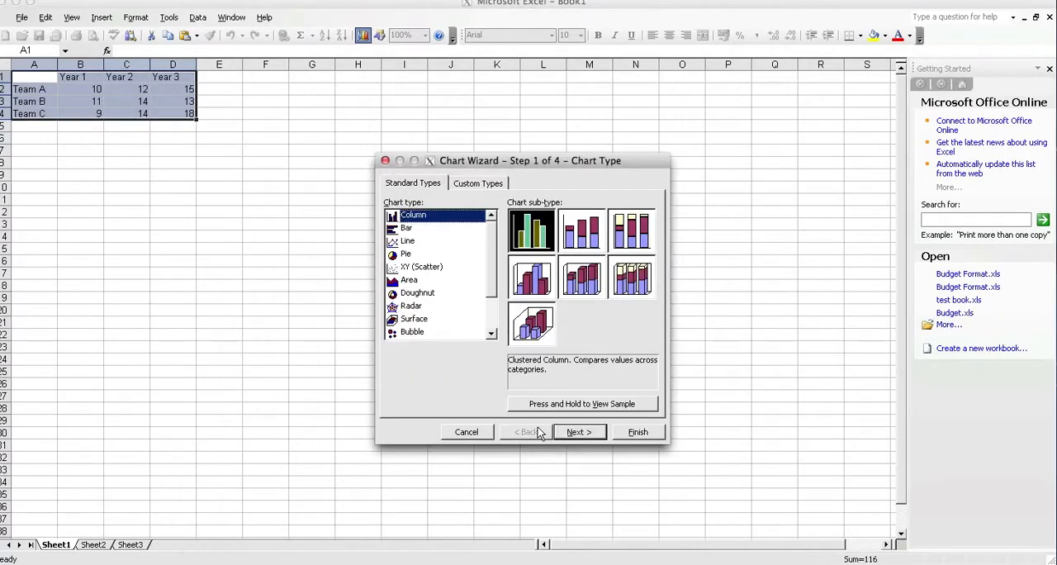
pyautogui.click(580, 431)
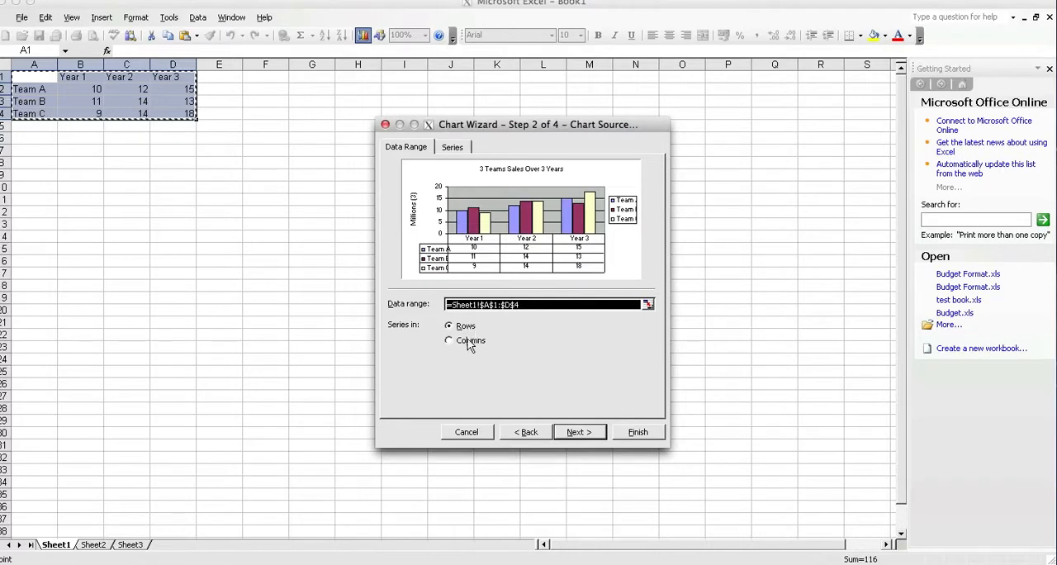
pyautogui.click(454, 340)
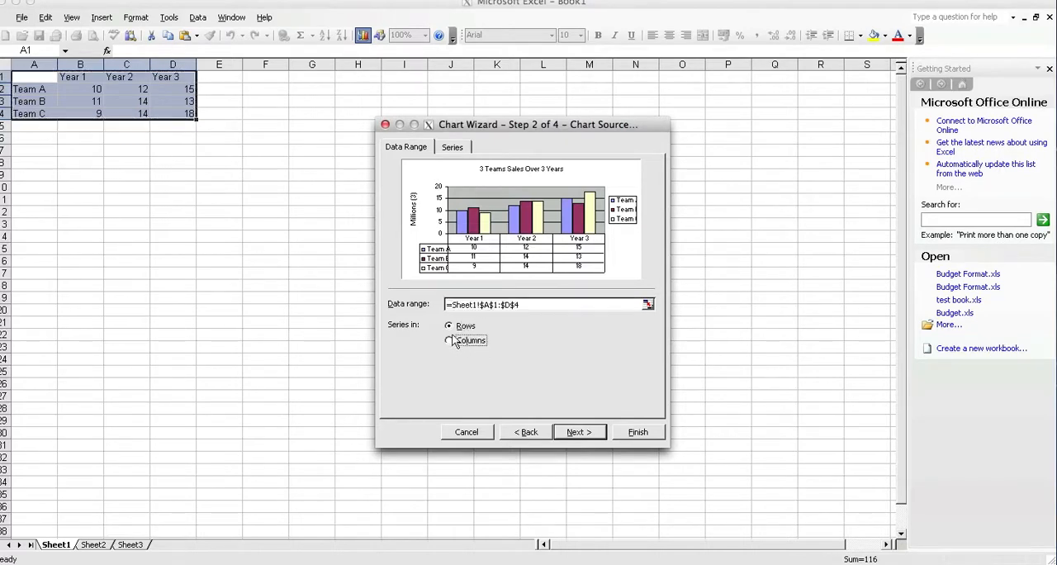
pyautogui.click(453, 326)
pyautogui.click(454, 341)
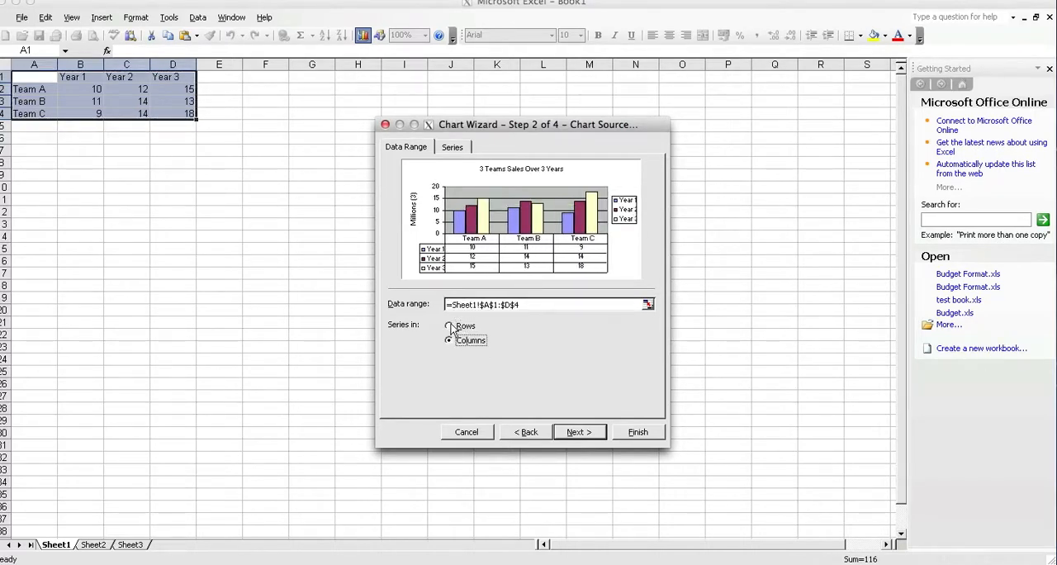
pyautogui.click(451, 327)
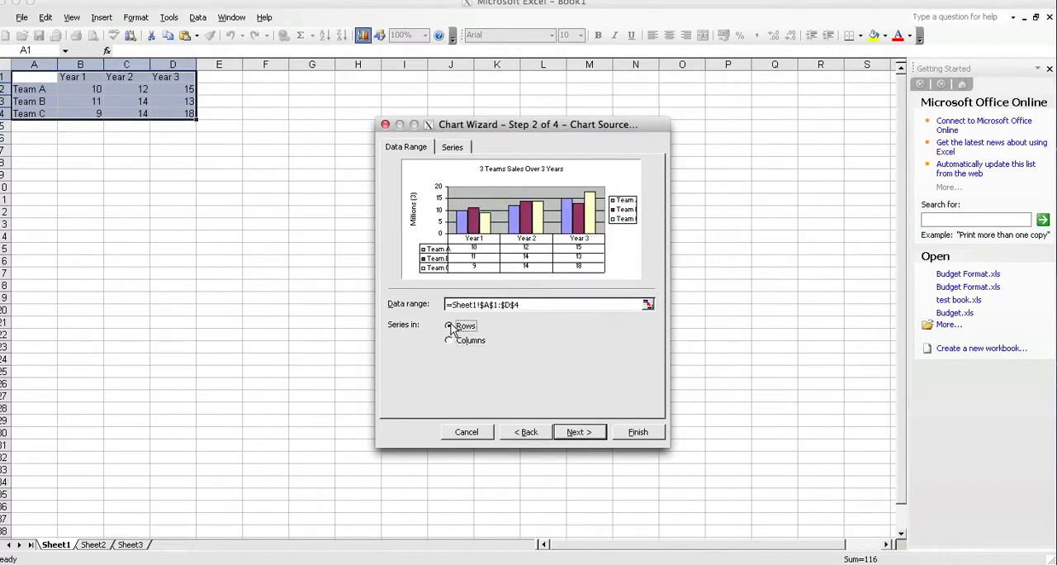
# Step: Examine the name and value references of the chart's Team B and Team C series
pyautogui.click(455, 147)
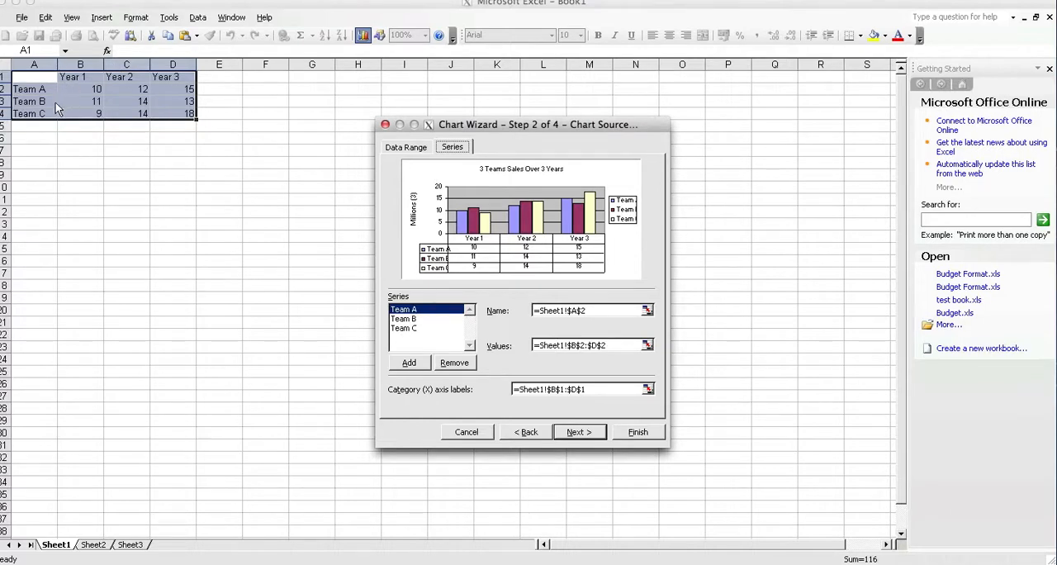
pyautogui.click(408, 320)
pyautogui.click(412, 328)
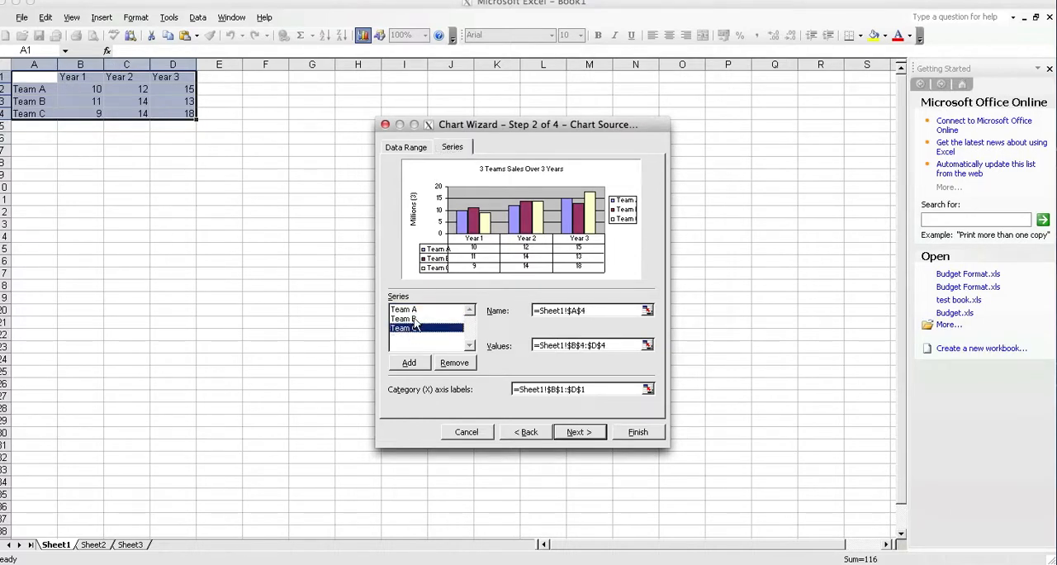
# Step: Compare the name and value references of the Team A, Team B and Team C series in the chart's source data
pyautogui.click(413, 318)
pyautogui.click(413, 310)
pyautogui.click(412, 321)
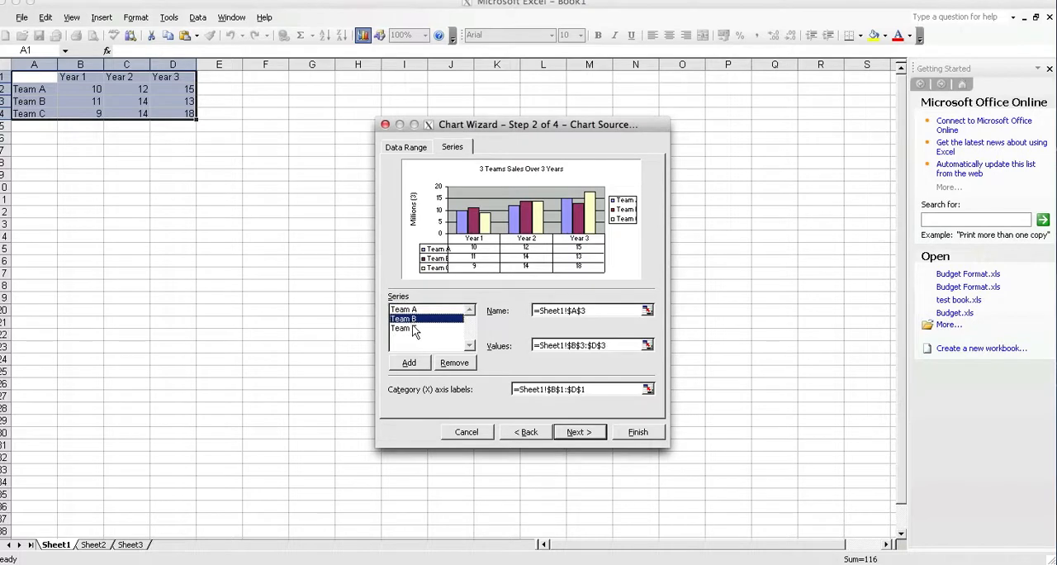
pyautogui.click(413, 329)
pyautogui.click(414, 320)
pyautogui.click(416, 311)
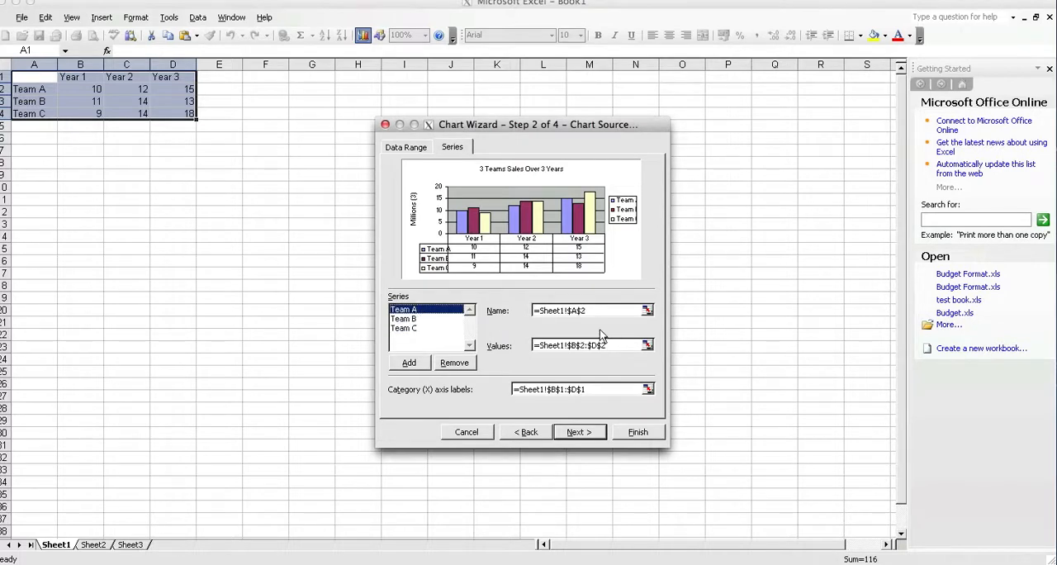
pyautogui.click(415, 319)
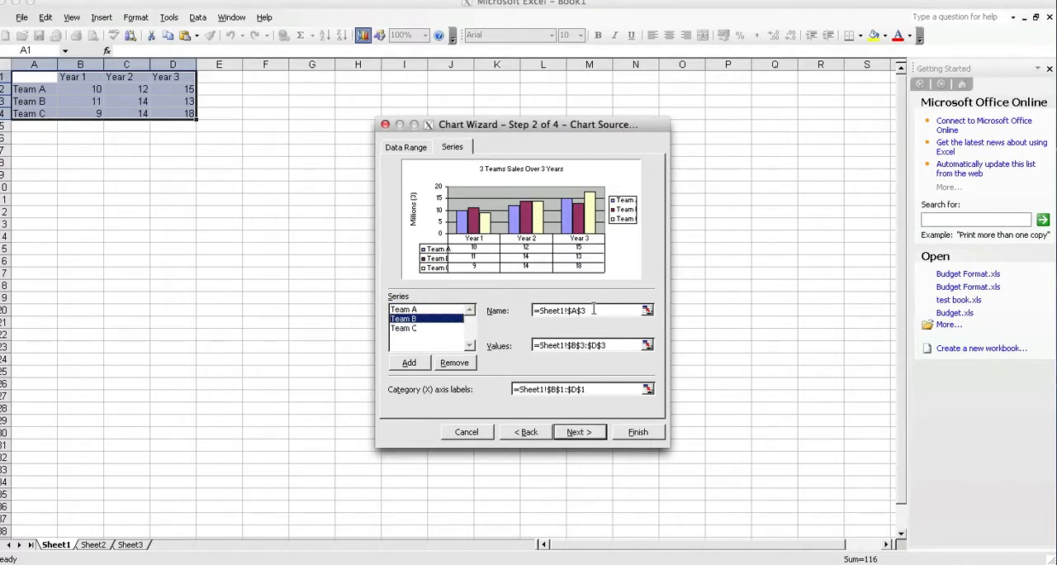
pyautogui.click(412, 328)
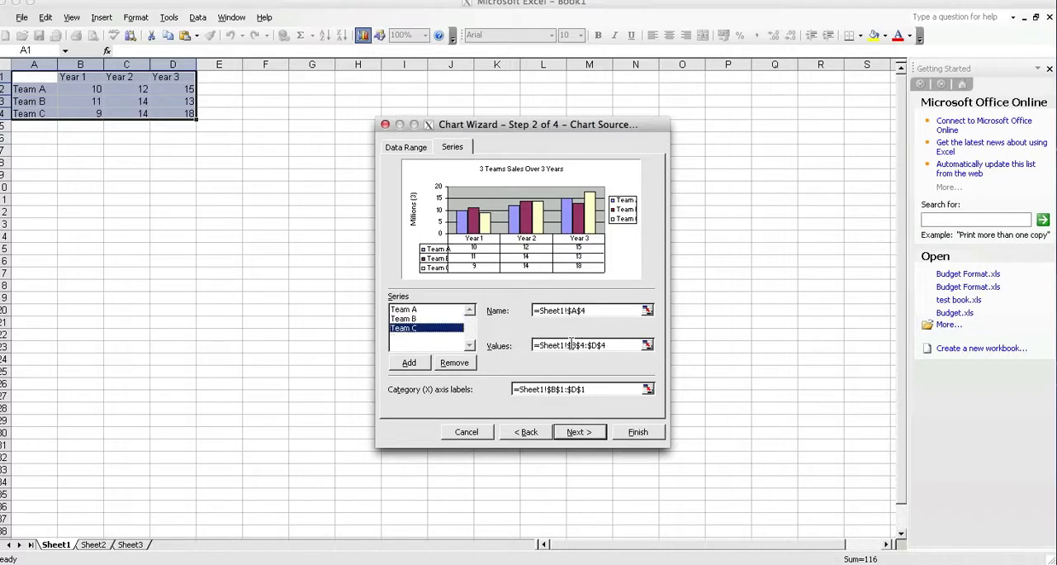
pyautogui.click(413, 318)
pyautogui.click(414, 310)
pyautogui.click(415, 319)
pyautogui.click(414, 327)
pyautogui.click(413, 318)
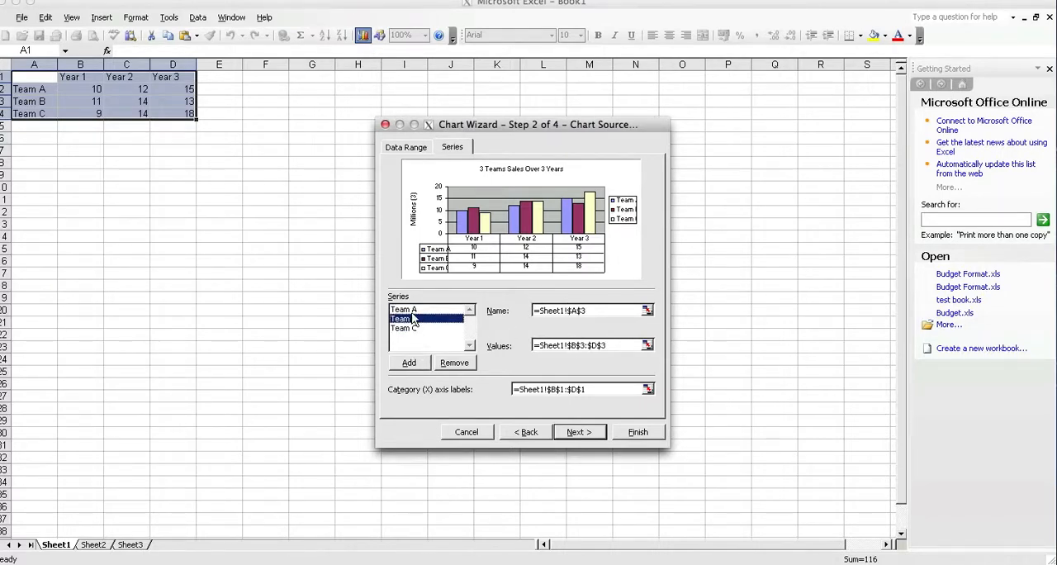
pyautogui.click(414, 310)
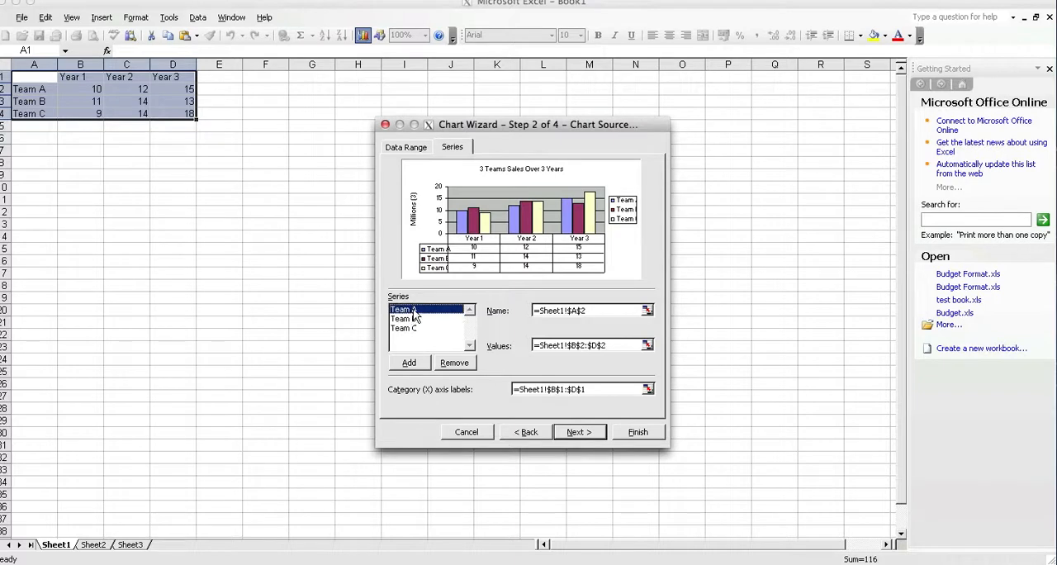
# Step: Keep the chart options and create the three-team chart as an object in Sheet1
pyautogui.click(580, 433)
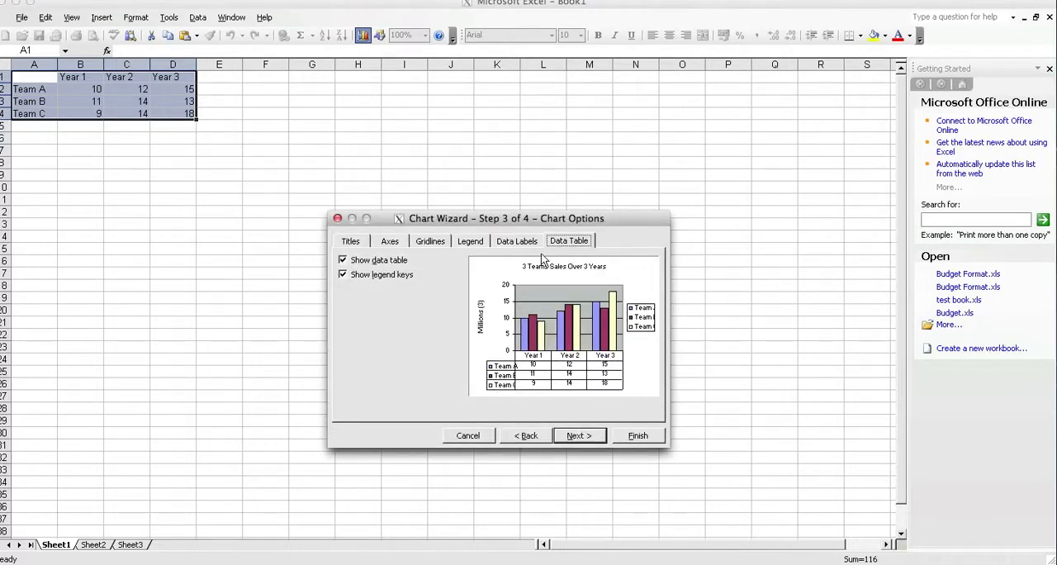
pyautogui.click(572, 437)
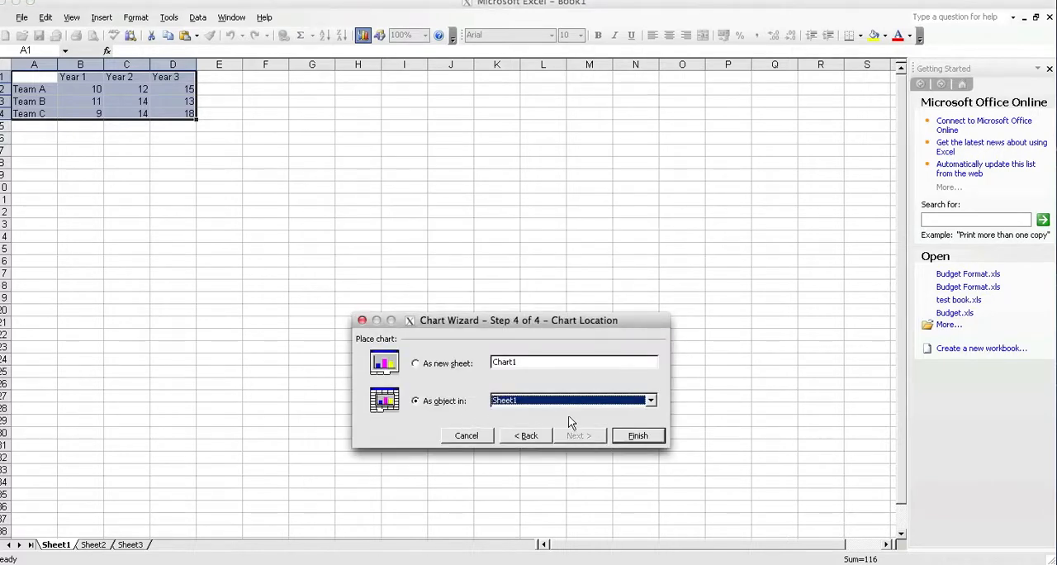
pyautogui.click(636, 435)
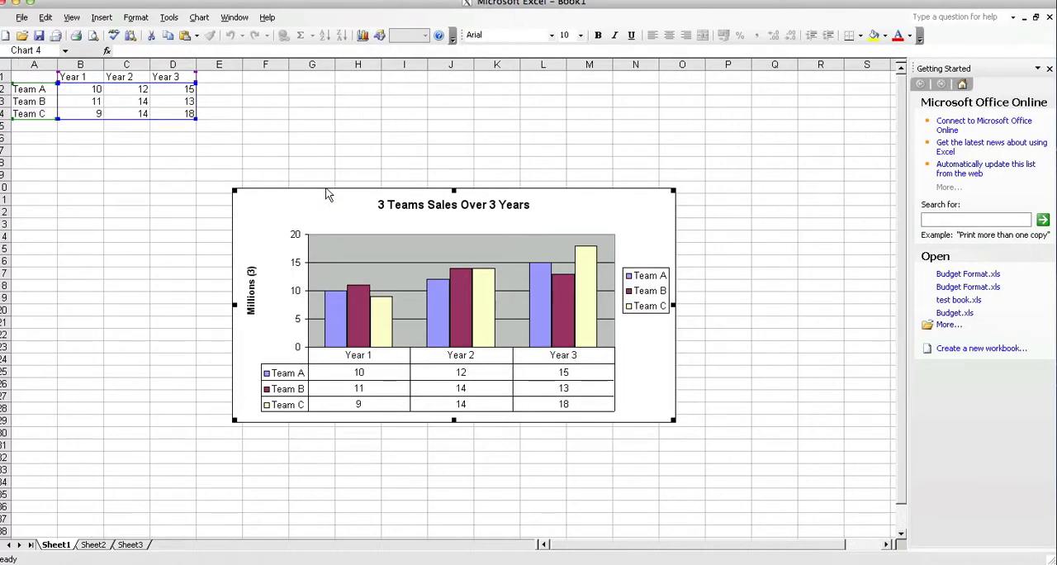
# Step: Relocate the three-team chart as an object in Sheet2 and check both Sheet1 and Sheet2
pyautogui.click(363, 34)
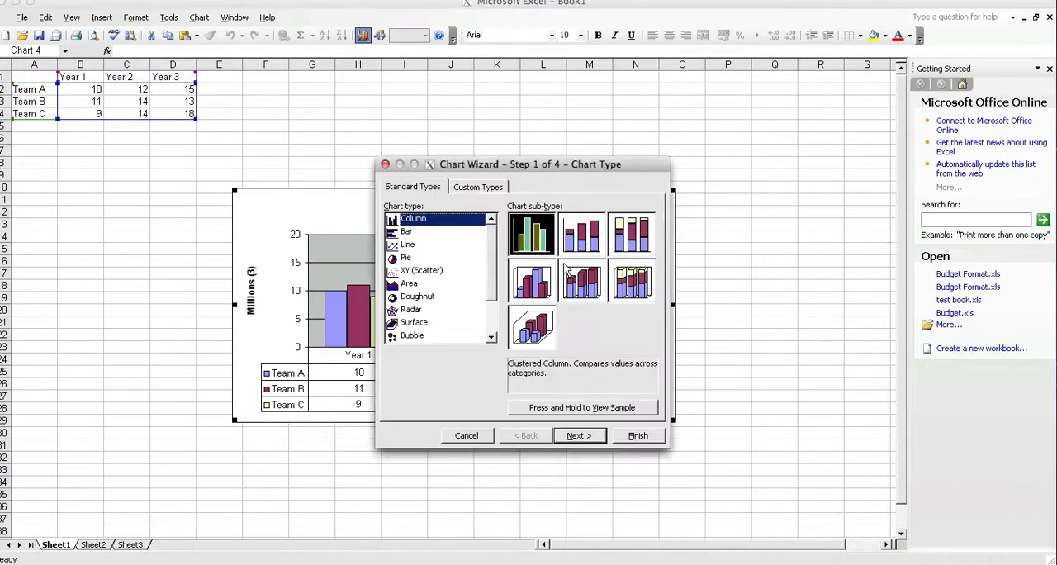
pyautogui.click(589, 436)
pyautogui.click(592, 437)
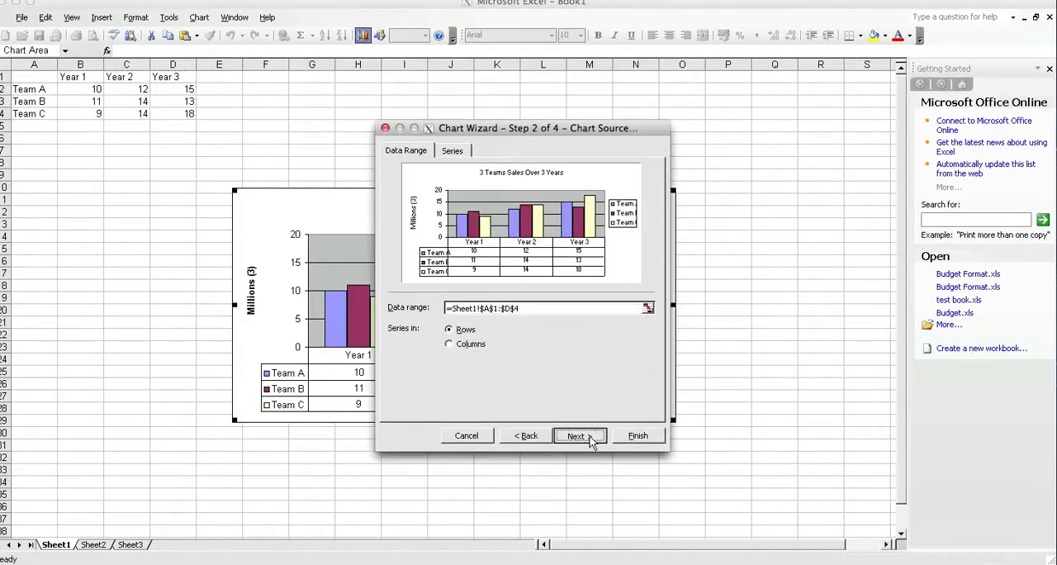
pyautogui.click(591, 440)
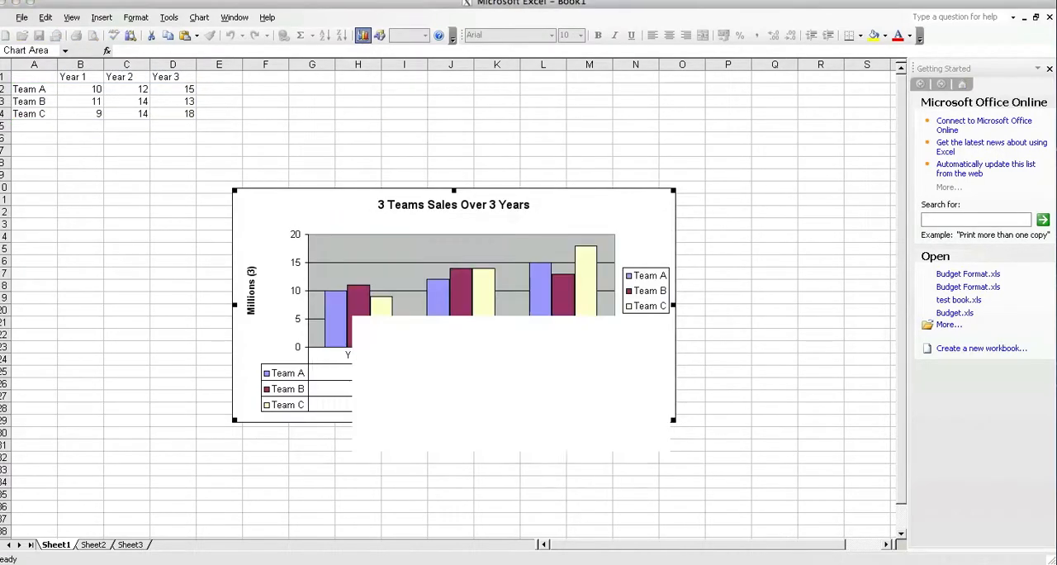
pyautogui.click(551, 403)
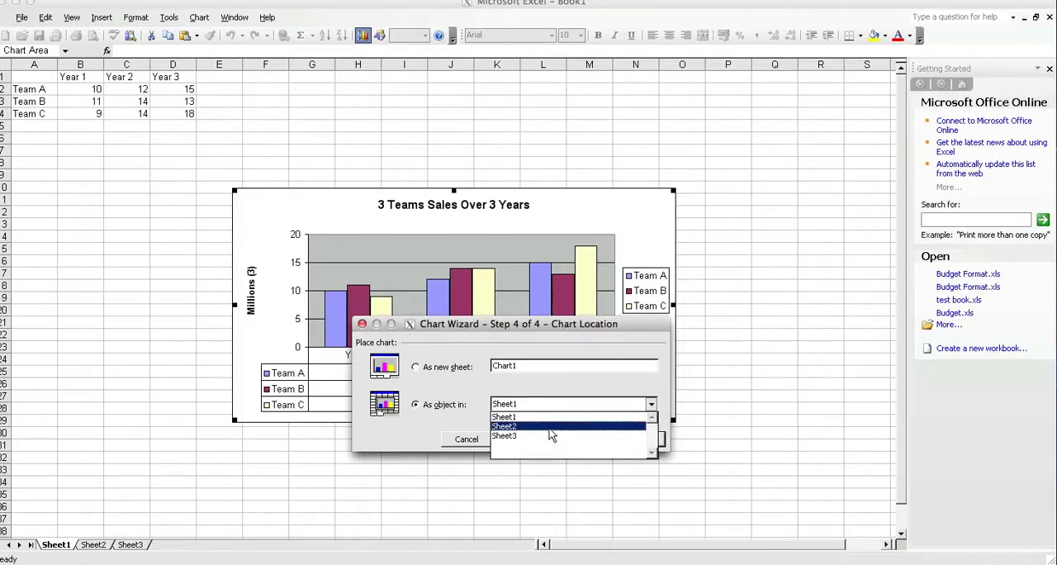
pyautogui.click(550, 426)
pyautogui.click(637, 439)
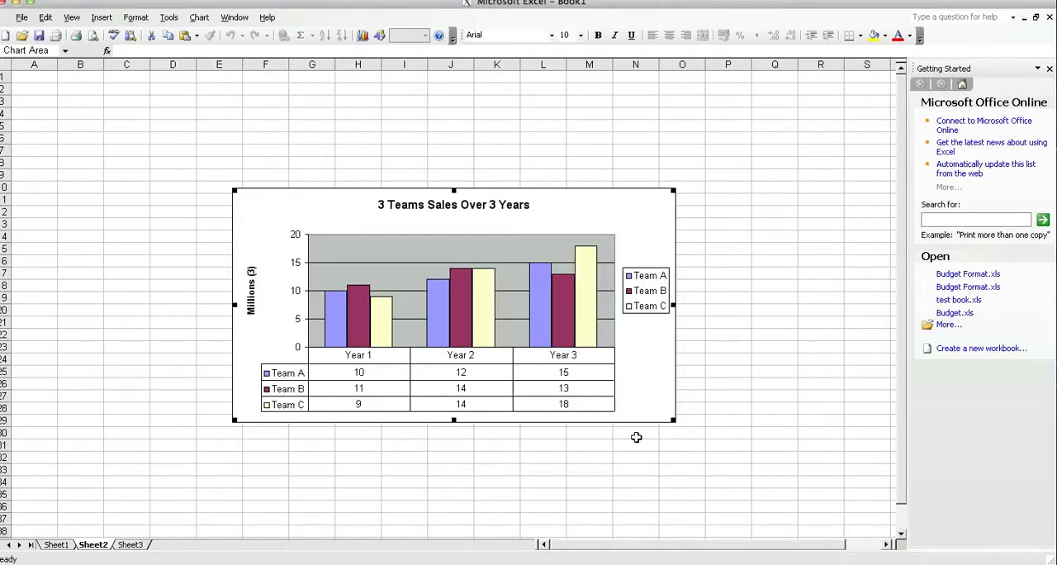
pyautogui.click(60, 546)
pyautogui.click(92, 545)
# Step: Change the Sheet2 chart to the Clustered Bar type and restore it to Clustered Column
pyautogui.moveTo(453, 318)
pyautogui.click(206, 184)
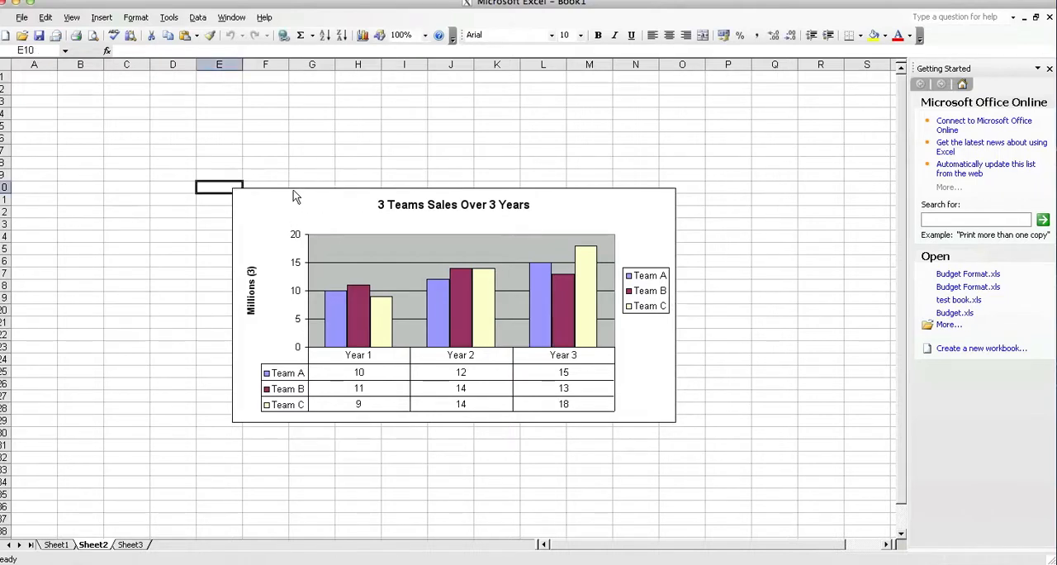
pyautogui.click(294, 192)
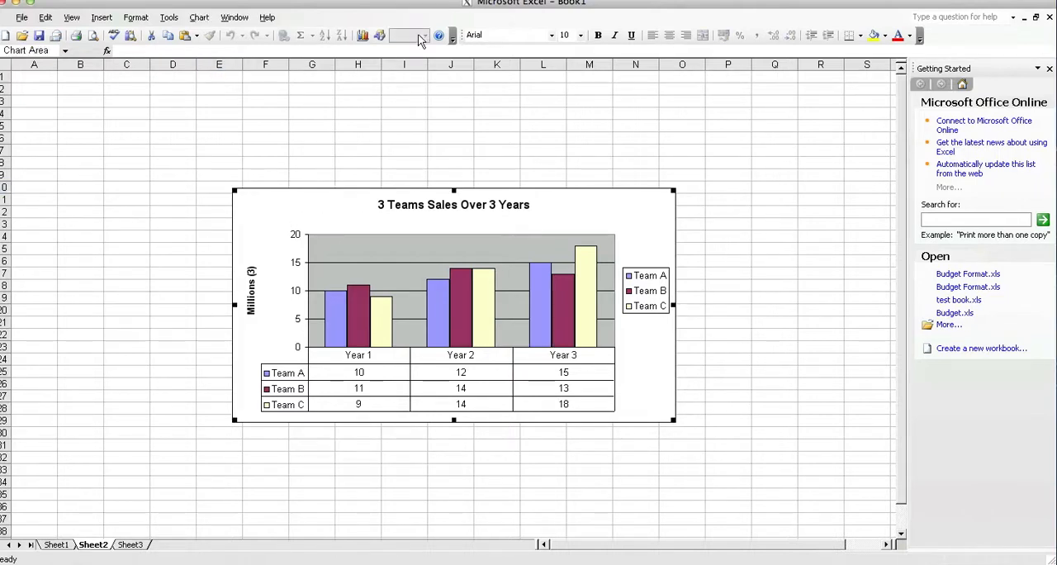
pyautogui.click(364, 36)
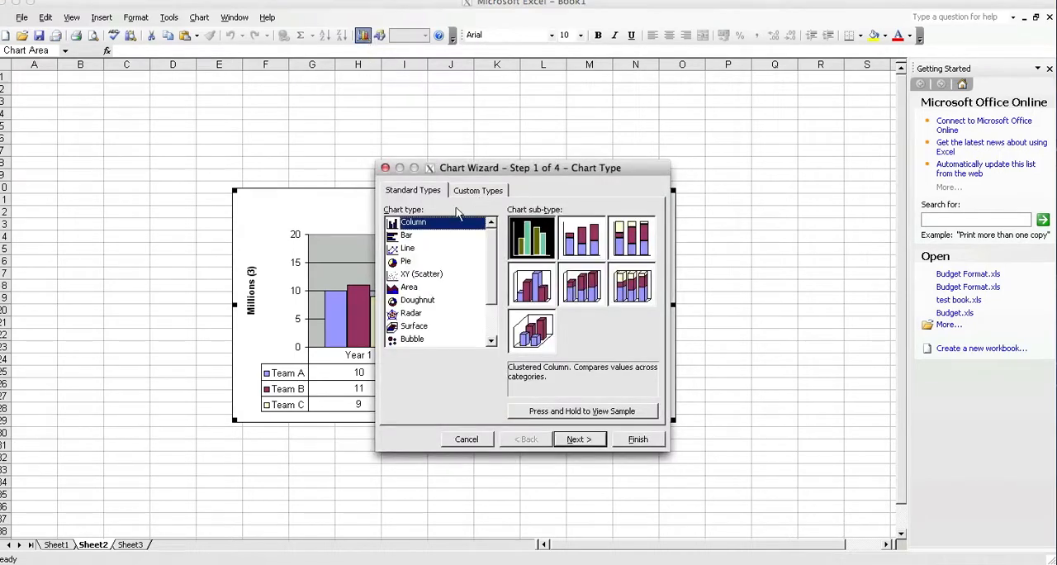
pyautogui.click(413, 237)
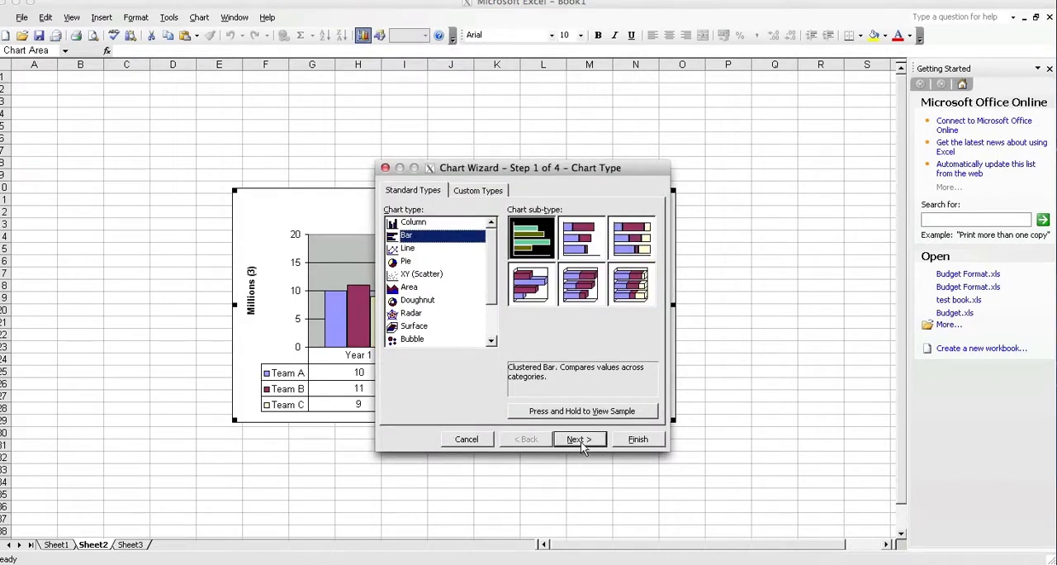
pyautogui.click(637, 439)
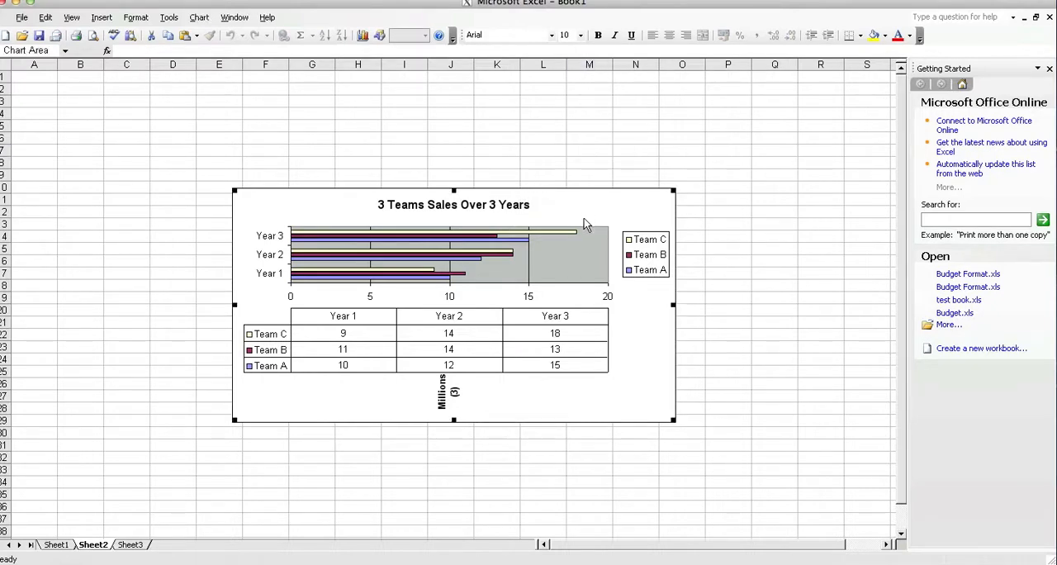
pyautogui.click(363, 36)
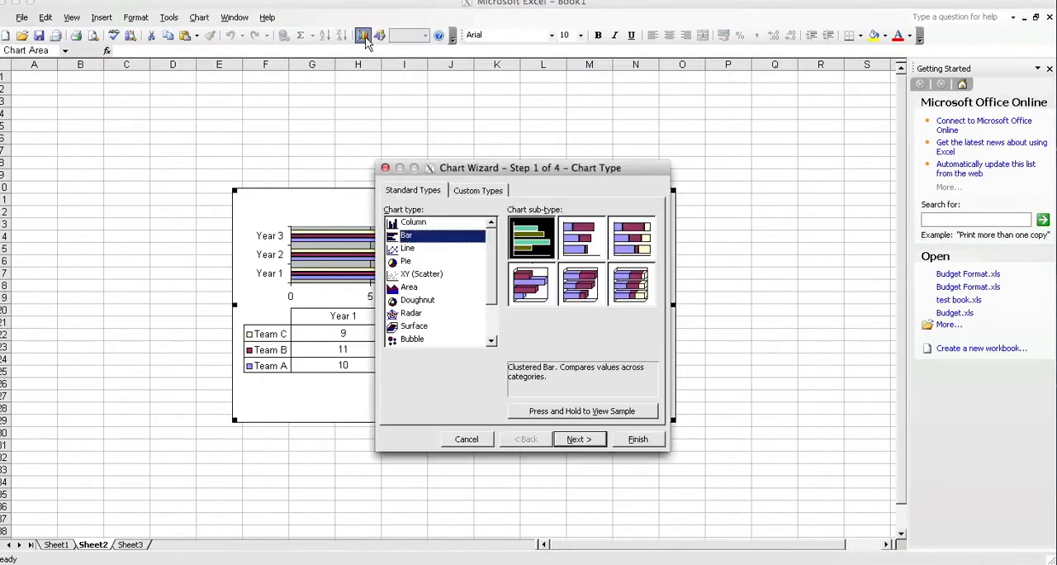
pyautogui.click(429, 223)
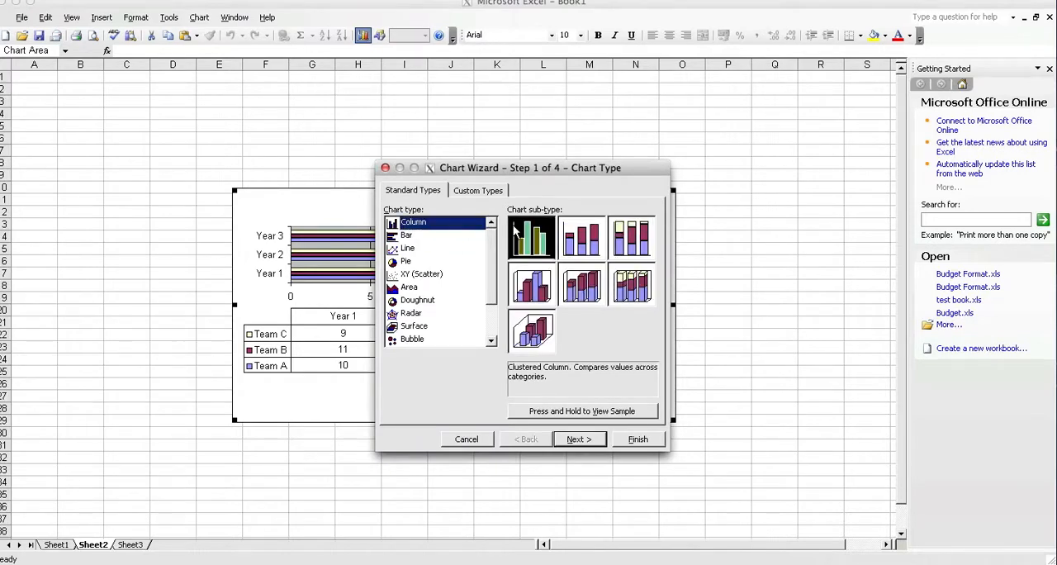
pyautogui.click(624, 439)
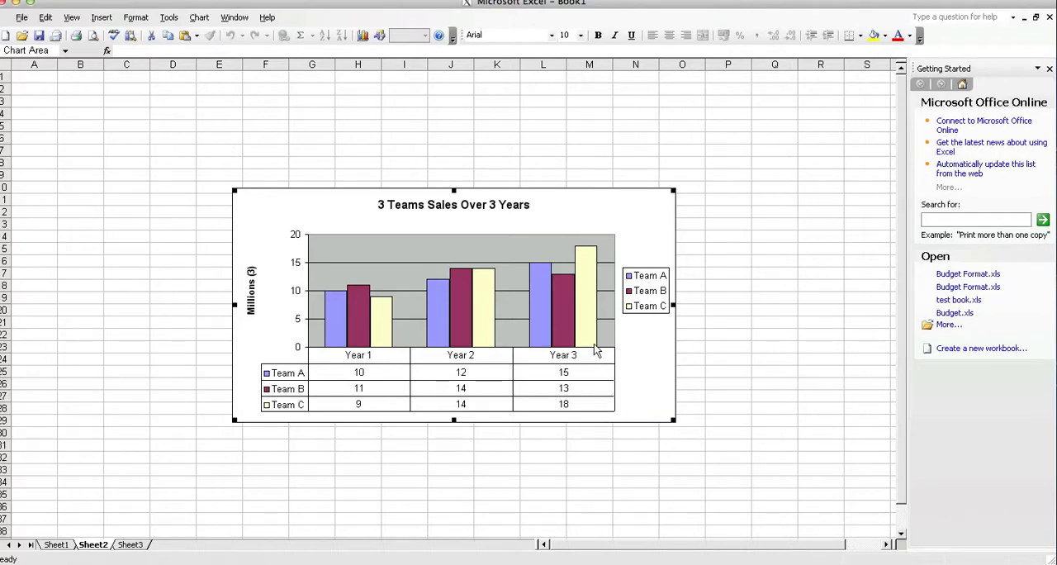
# Step: Remove the data table from the Sheet2 chart through its chart options
pyautogui.click(364, 36)
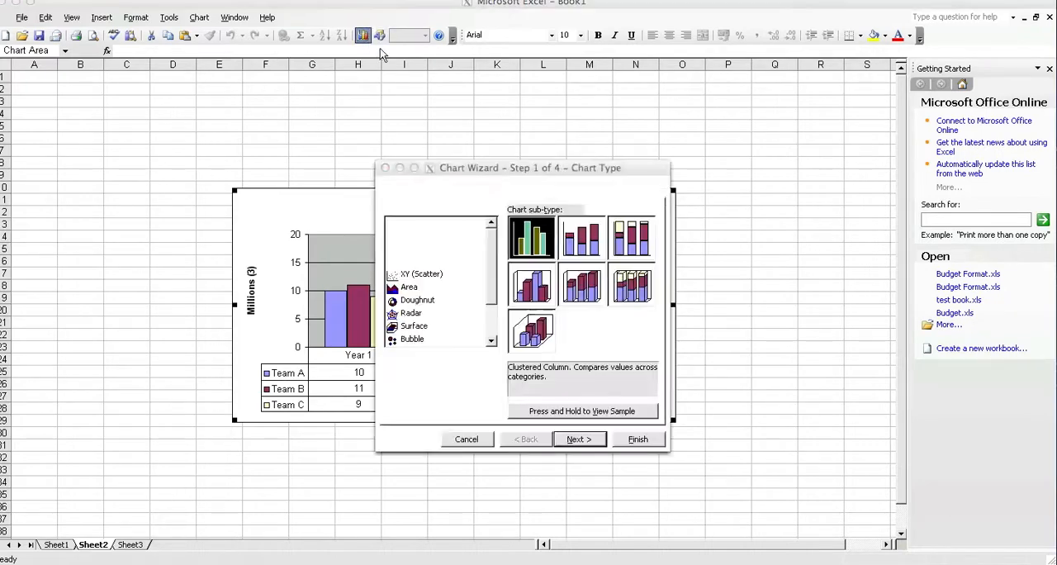
pyautogui.click(578, 439)
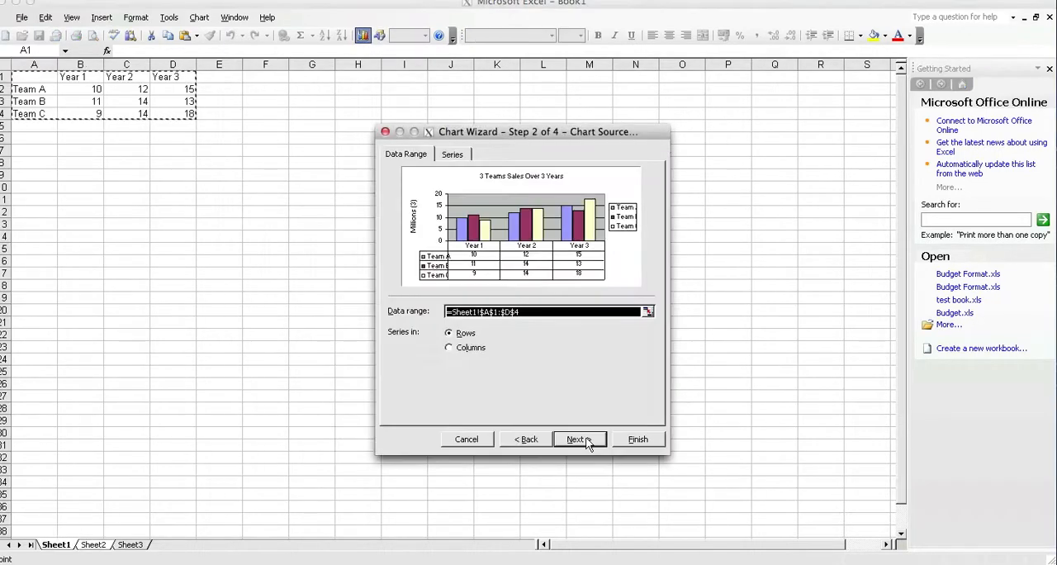
pyautogui.click(582, 439)
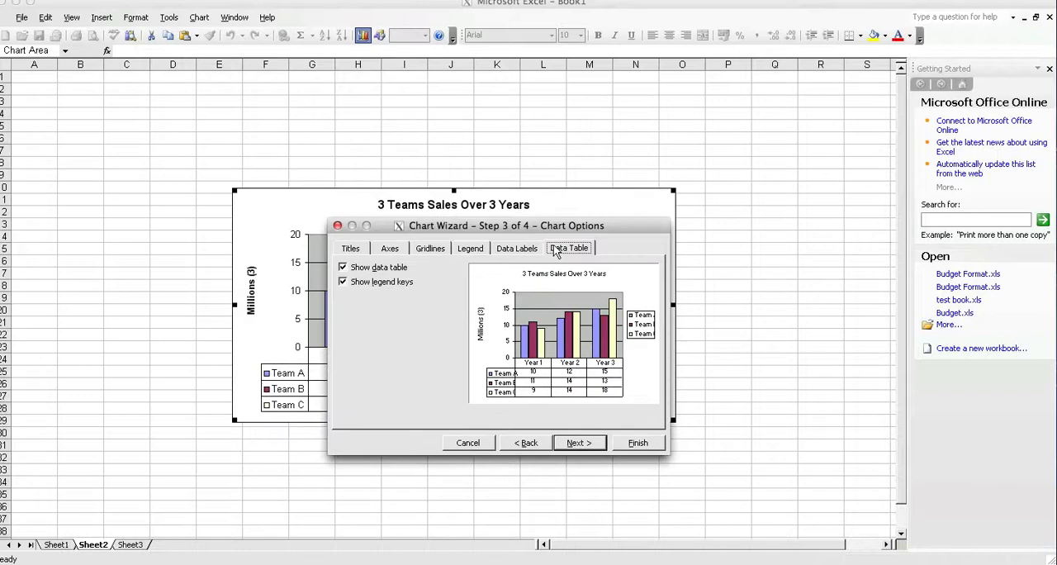
pyautogui.click(343, 269)
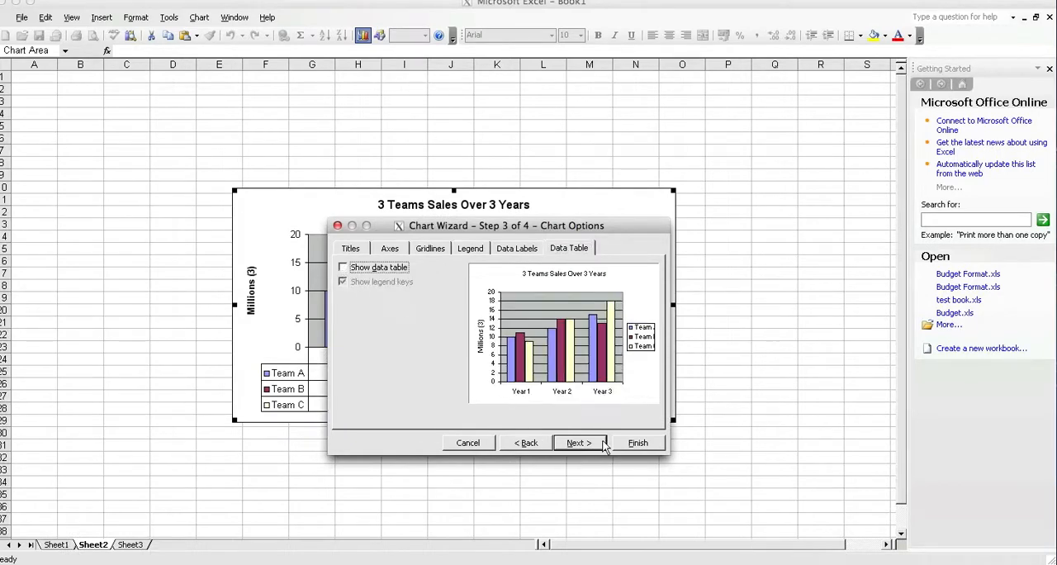
pyautogui.click(637, 442)
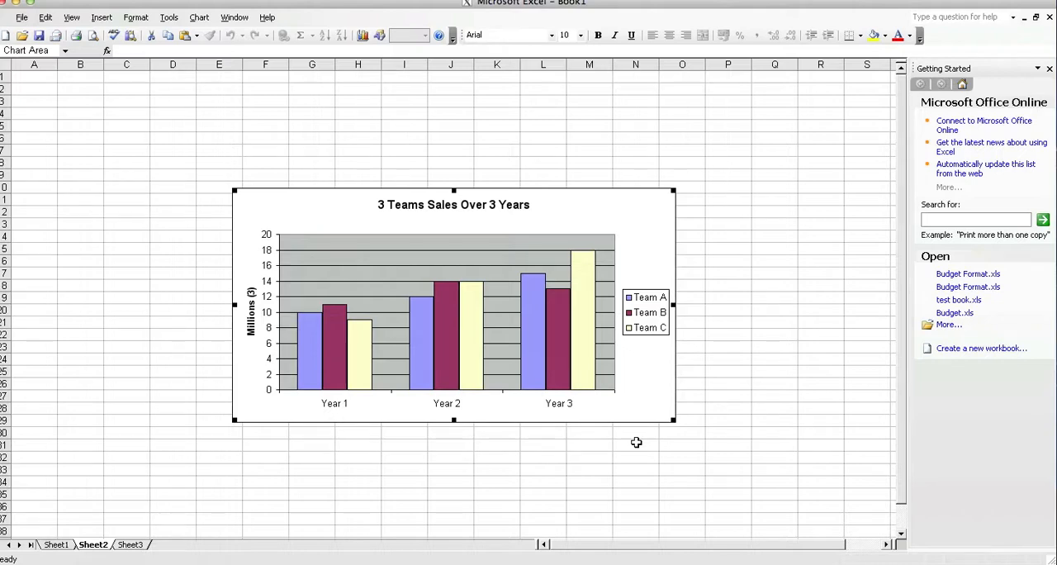
# Step: Select the Team A, Team B and Team C column series in the Sheet2 chart in turn
pyautogui.click(589, 334)
pyautogui.click(443, 335)
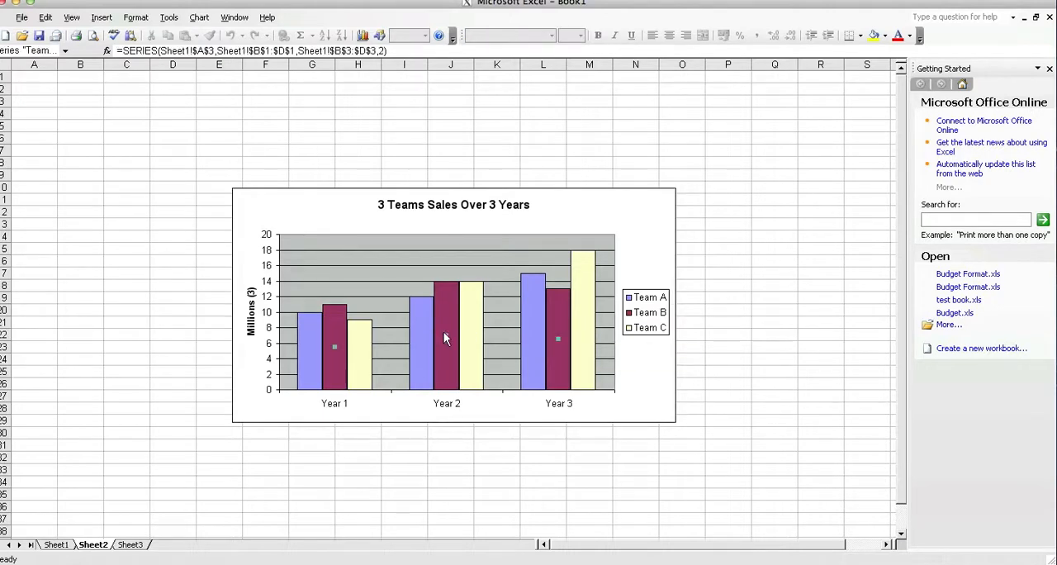
pyautogui.click(422, 340)
pyautogui.click(360, 347)
pyautogui.click(561, 330)
pyautogui.click(533, 330)
# Step: Format the Team C data series with a solid medium green area colour
pyautogui.click(581, 325)
pyautogui.rightClick(582, 322)
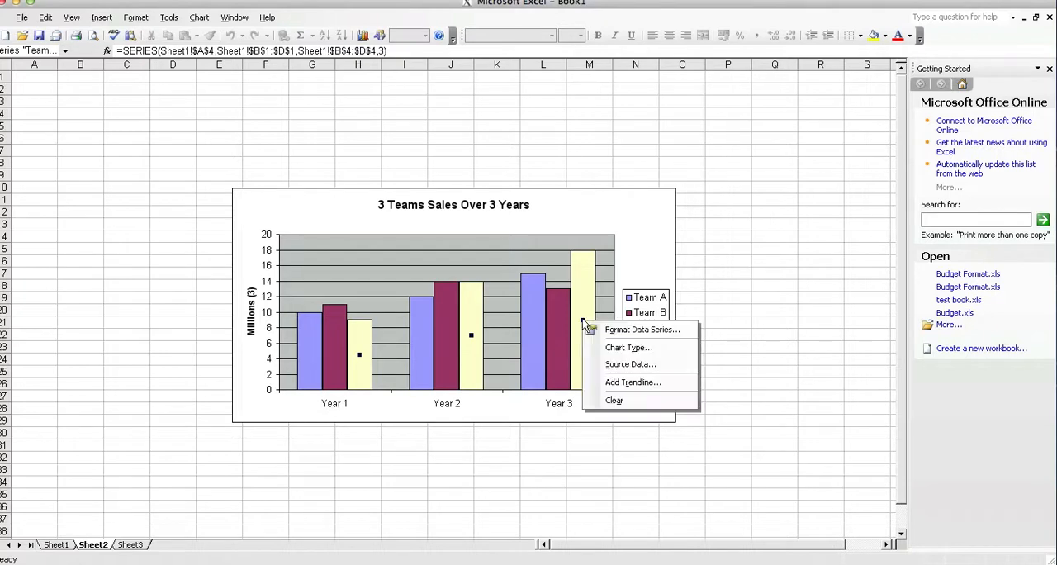
pyautogui.click(679, 331)
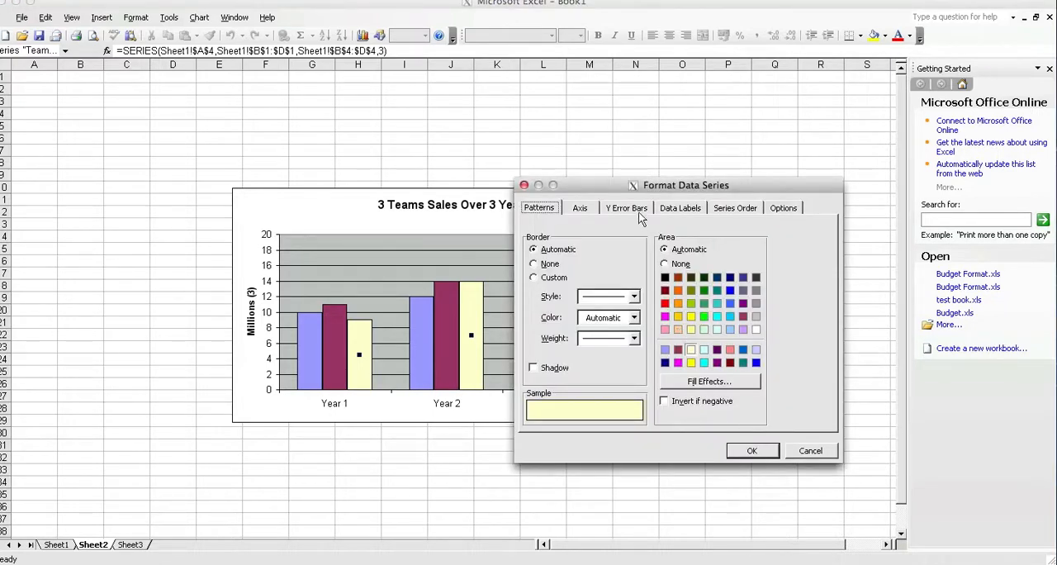
pyautogui.click(704, 303)
pyautogui.click(751, 451)
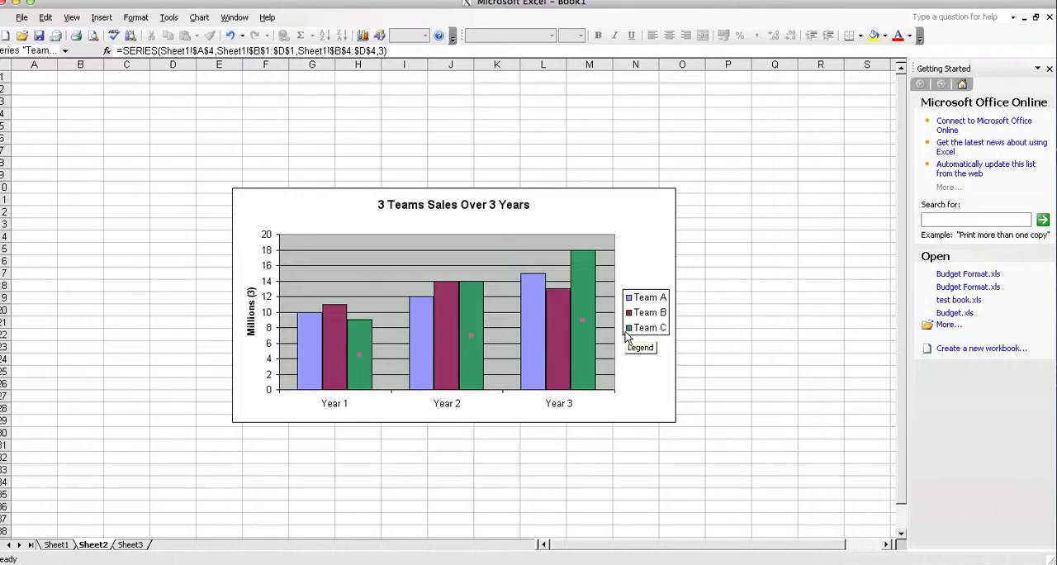
pyautogui.click(632, 390)
# Step: Apply a one-colour green gradient fill with vertical shading to the Team C data series in the Sheet2 chart
pyautogui.click(587, 343)
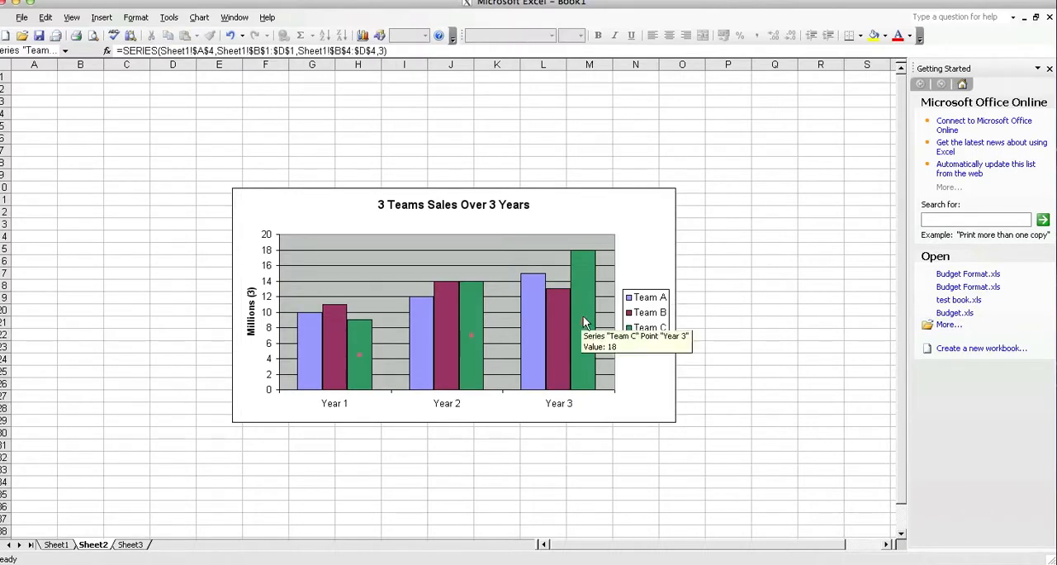
pyautogui.rightClick(583, 321)
pyautogui.click(626, 330)
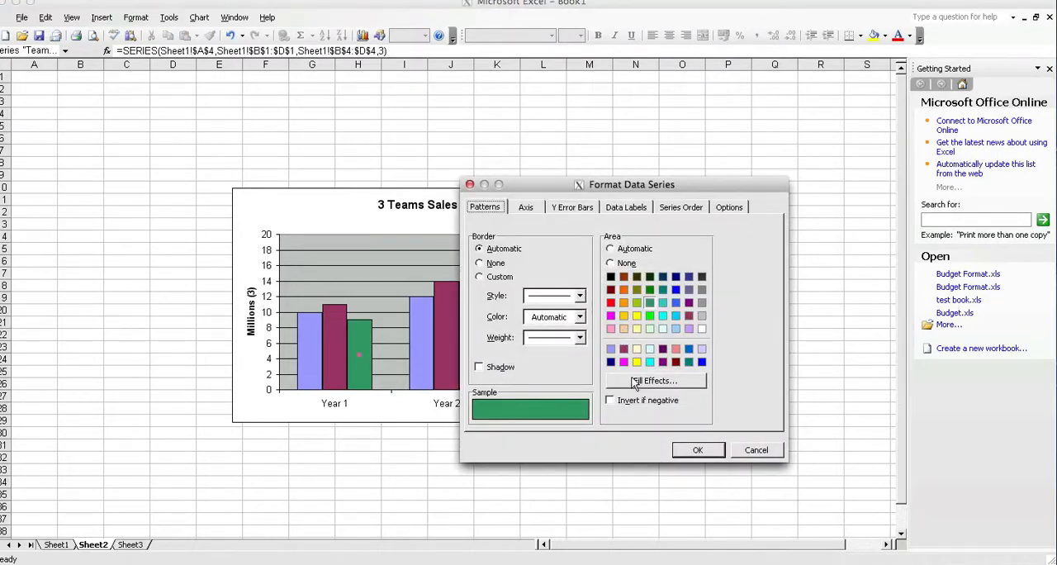
pyautogui.click(673, 381)
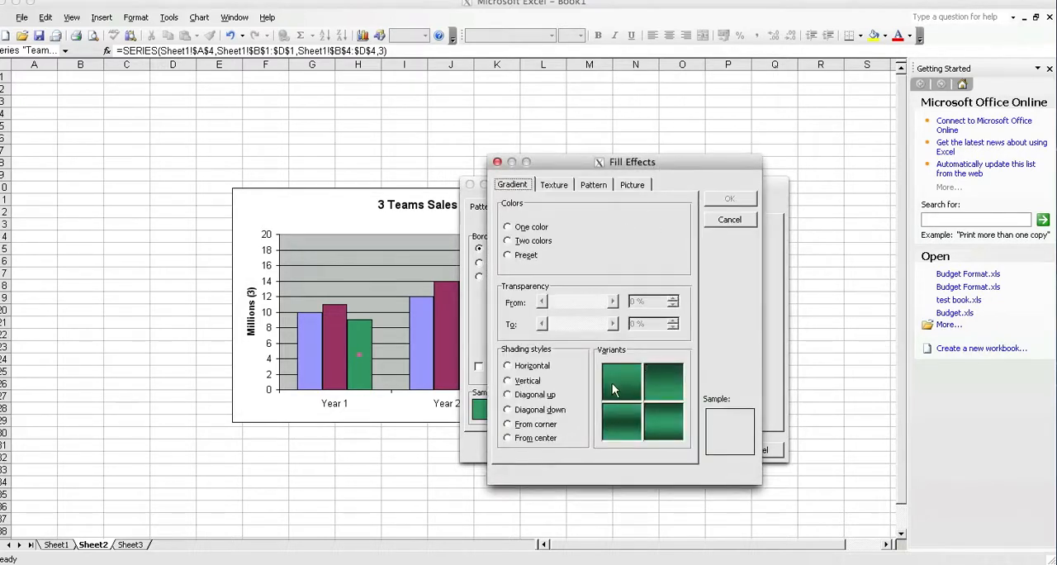
pyautogui.click(525, 380)
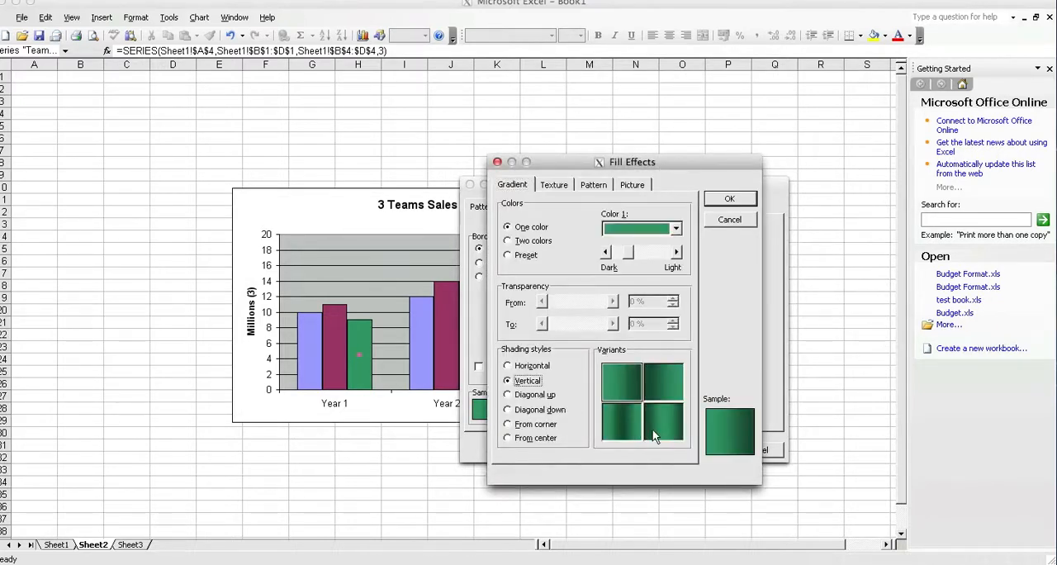
pyautogui.click(730, 202)
pyautogui.click(694, 449)
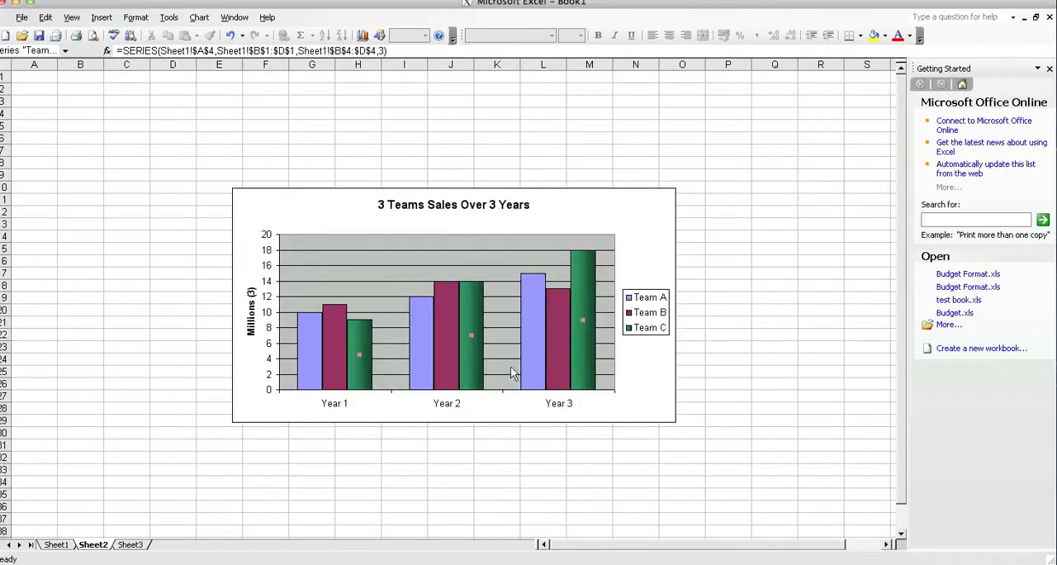
pyautogui.click(642, 377)
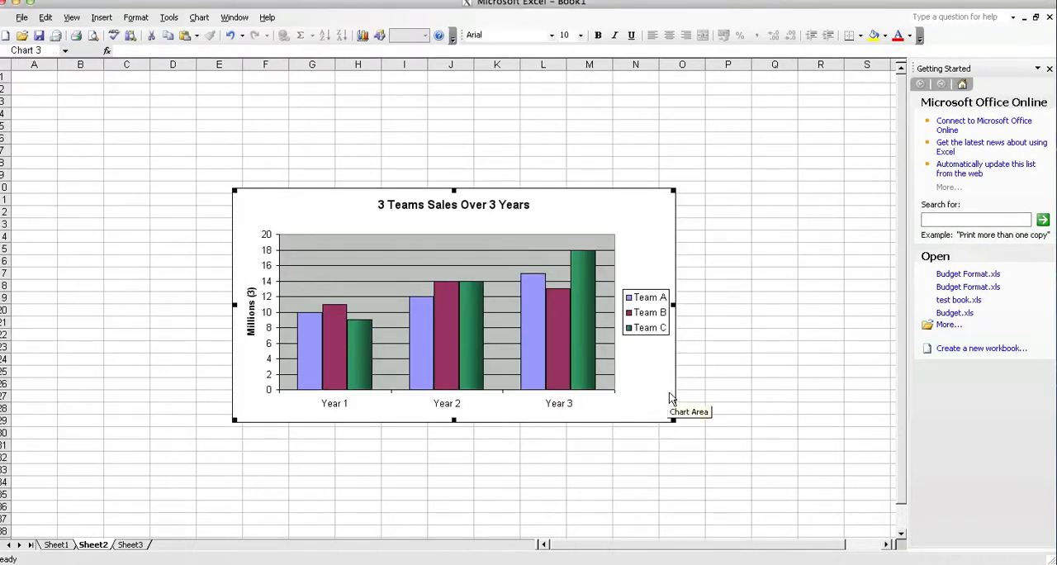
# Step: Examine the gradient, texture and pattern fill effects available for the Team C data series
pyautogui.click(587, 321)
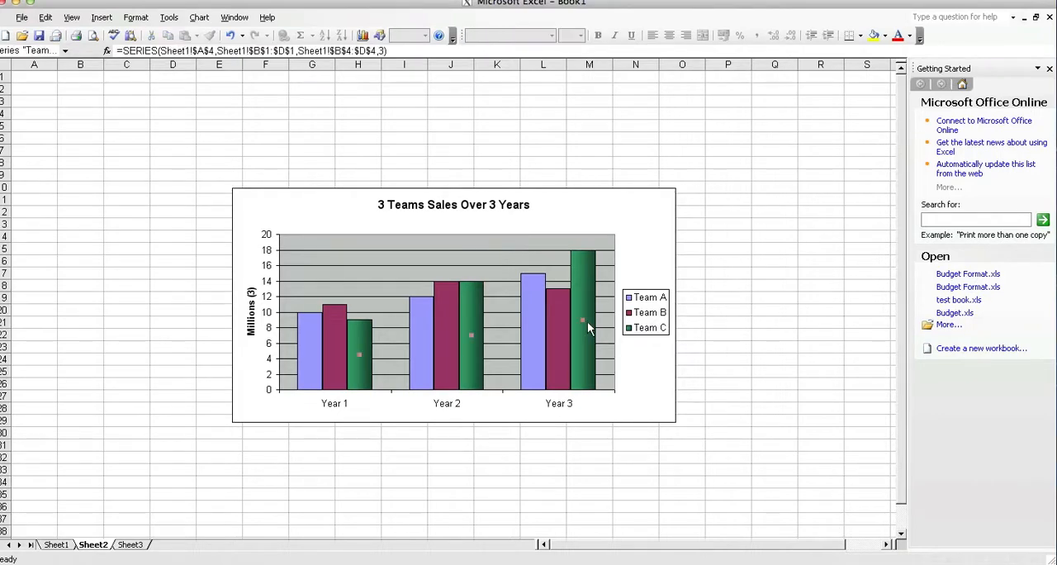
pyautogui.rightClick(583, 322)
pyautogui.click(588, 332)
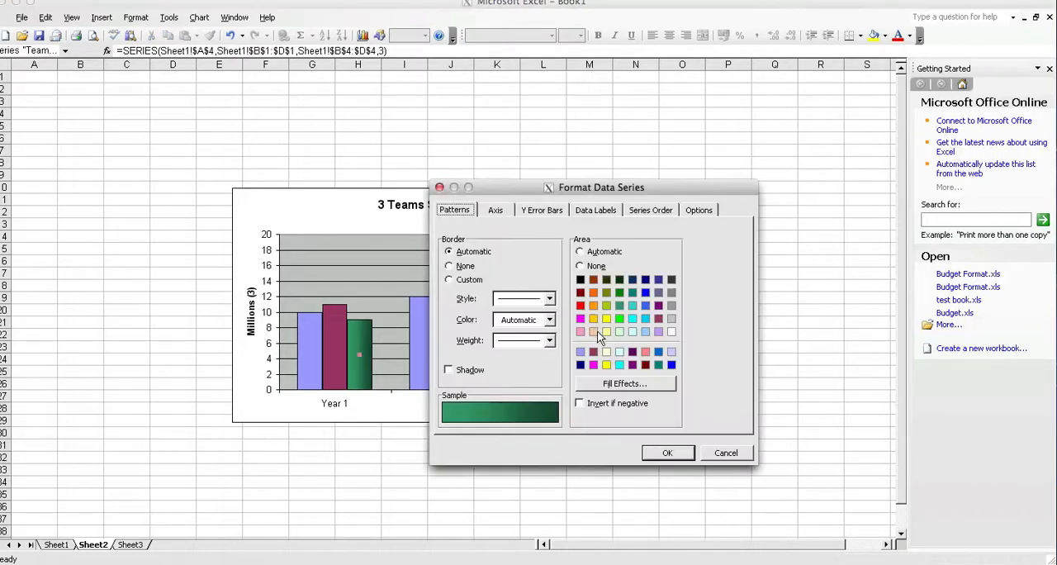
pyautogui.click(647, 385)
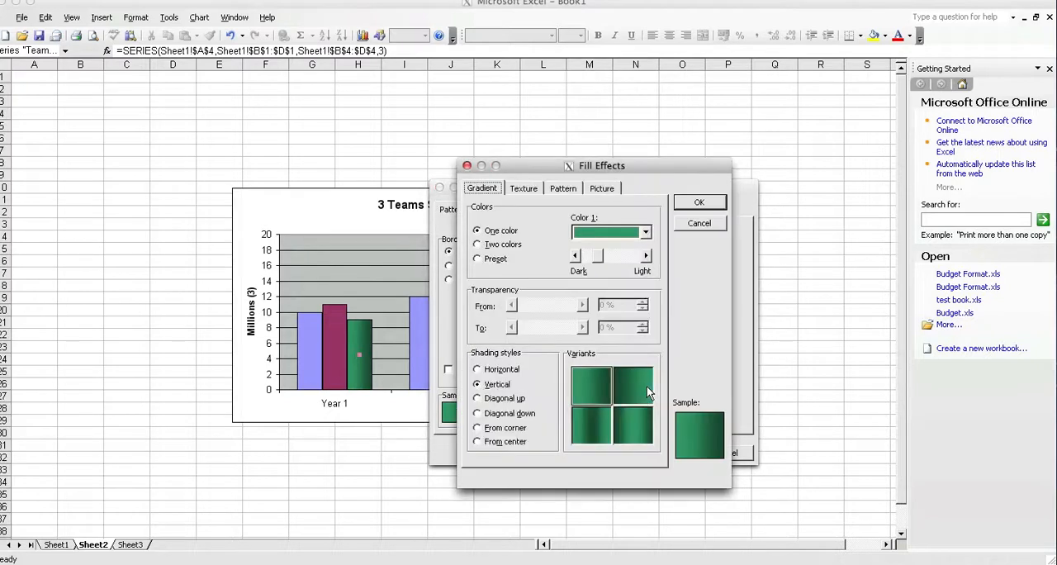
pyautogui.click(522, 189)
pyautogui.click(552, 187)
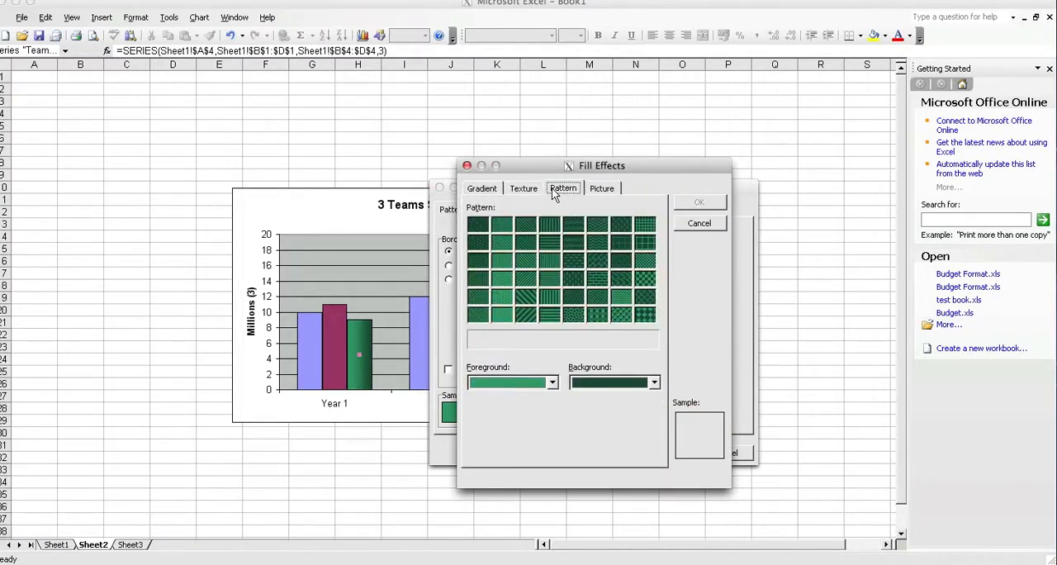
pyautogui.click(516, 190)
pyautogui.click(491, 191)
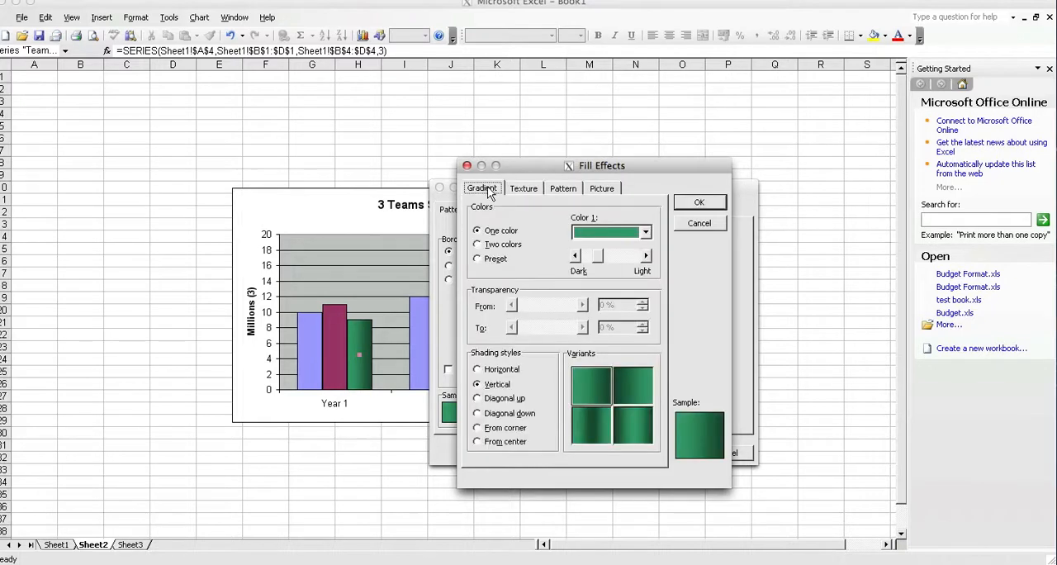
pyautogui.click(525, 191)
pyautogui.click(561, 191)
# Step: Fill the Team C columns with the picture pound-sign.jpeg from the desktop, using the Stretch format
pyautogui.click(600, 191)
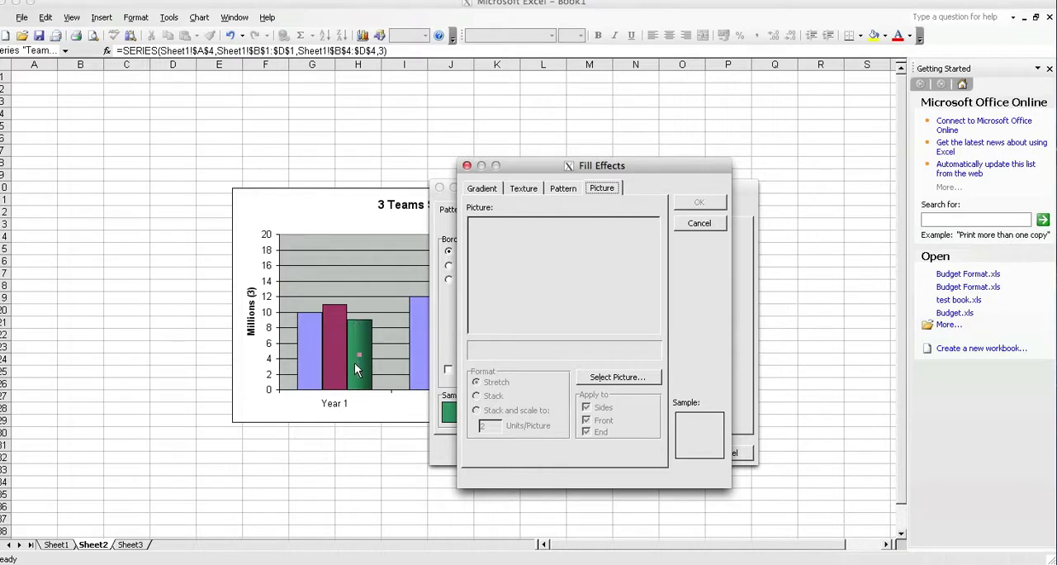
pyautogui.click(652, 377)
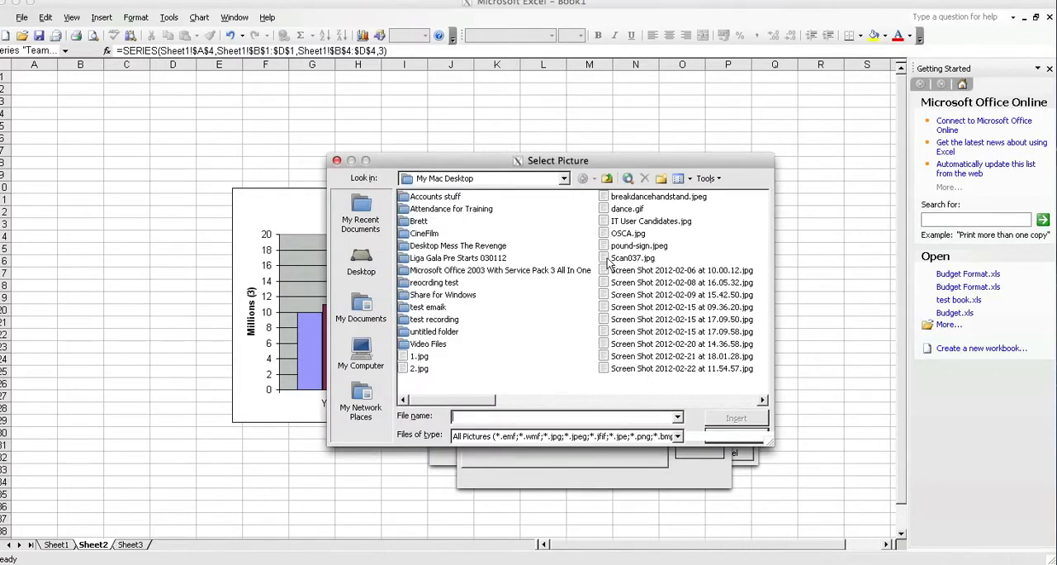
pyautogui.click(630, 246)
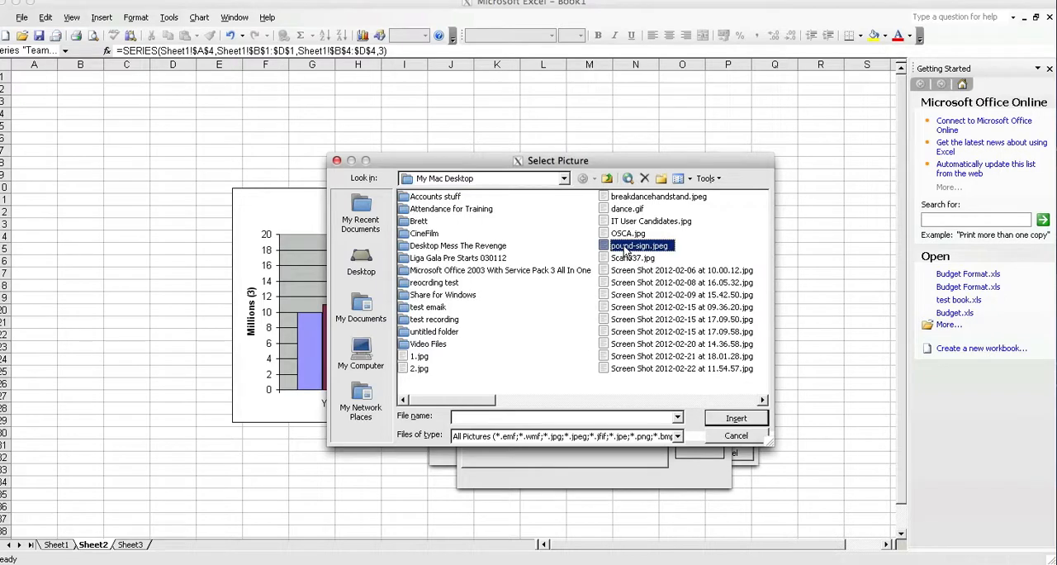
pyautogui.click(728, 421)
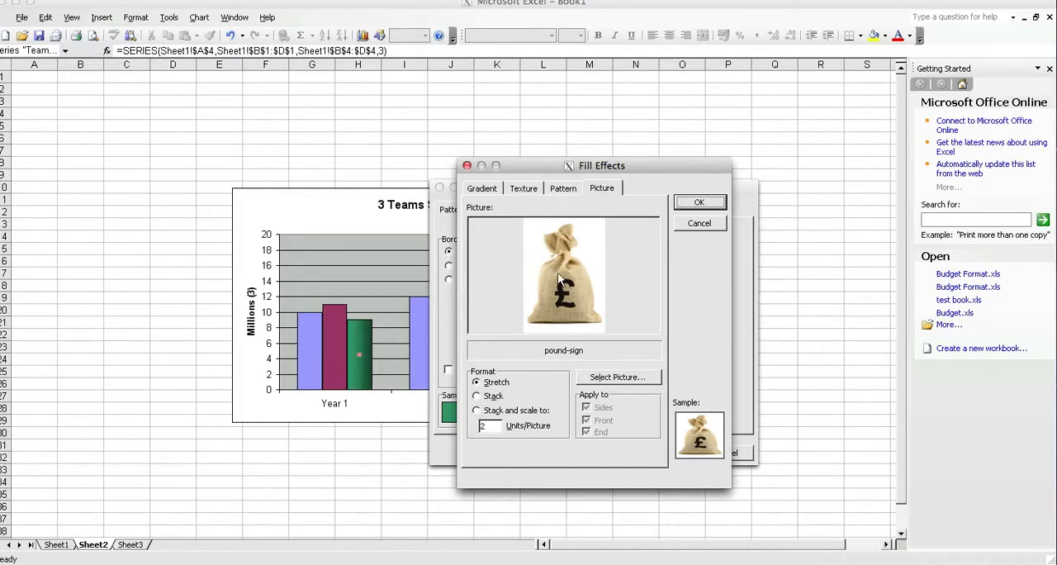
pyautogui.click(696, 203)
pyautogui.click(669, 453)
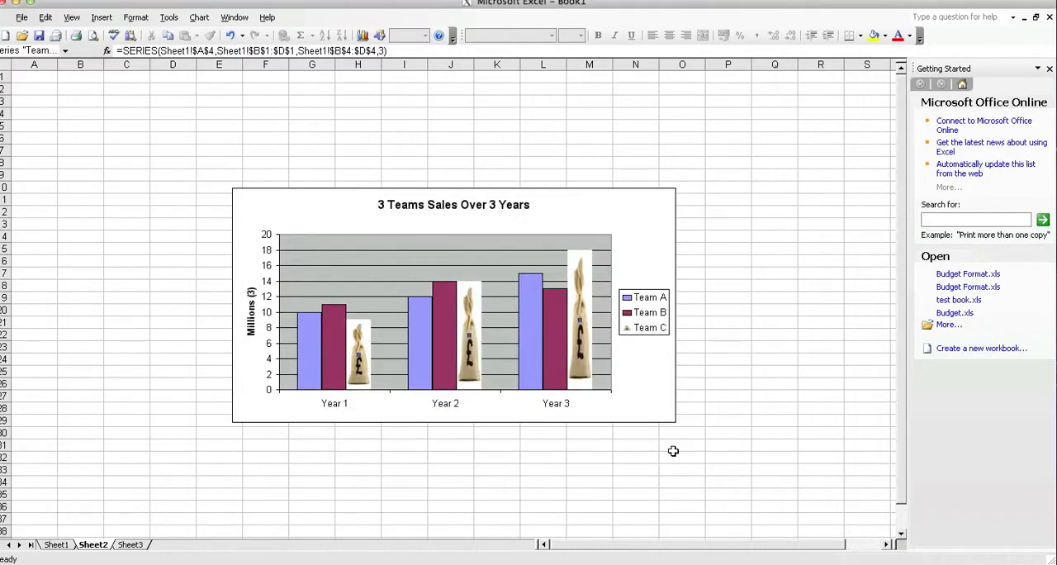
# Step: Set the Team C picture fill to stack and scale at 3 units per picture
pyautogui.moveTo(570, 354)
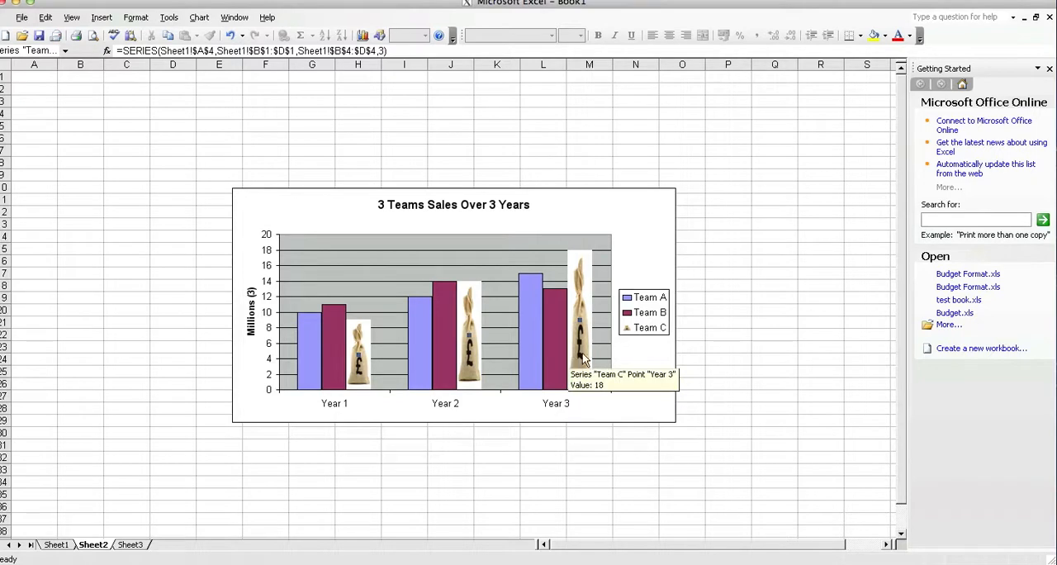
pyautogui.rightClick(581, 324)
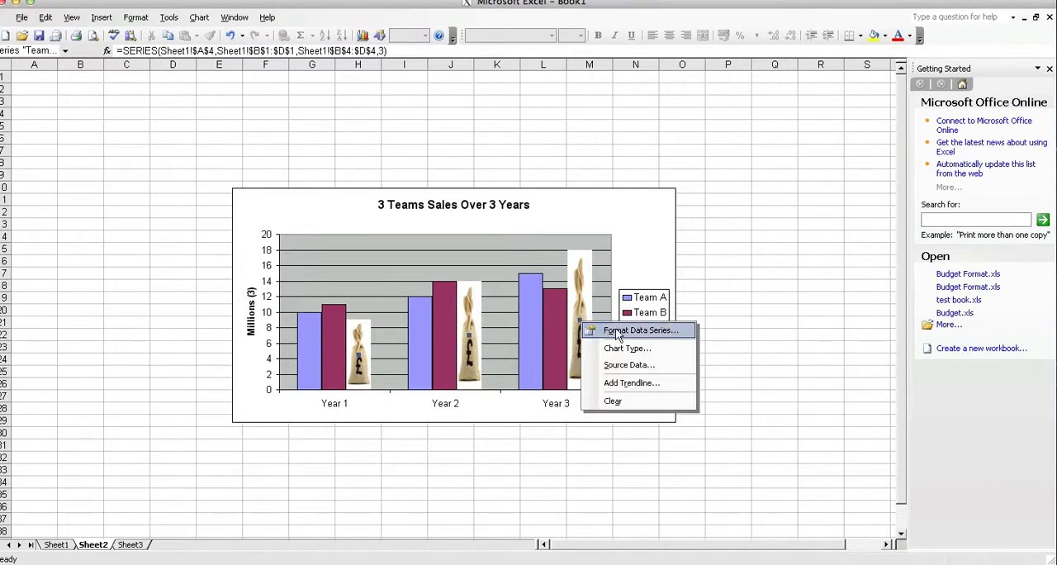
pyautogui.click(618, 329)
pyautogui.click(635, 385)
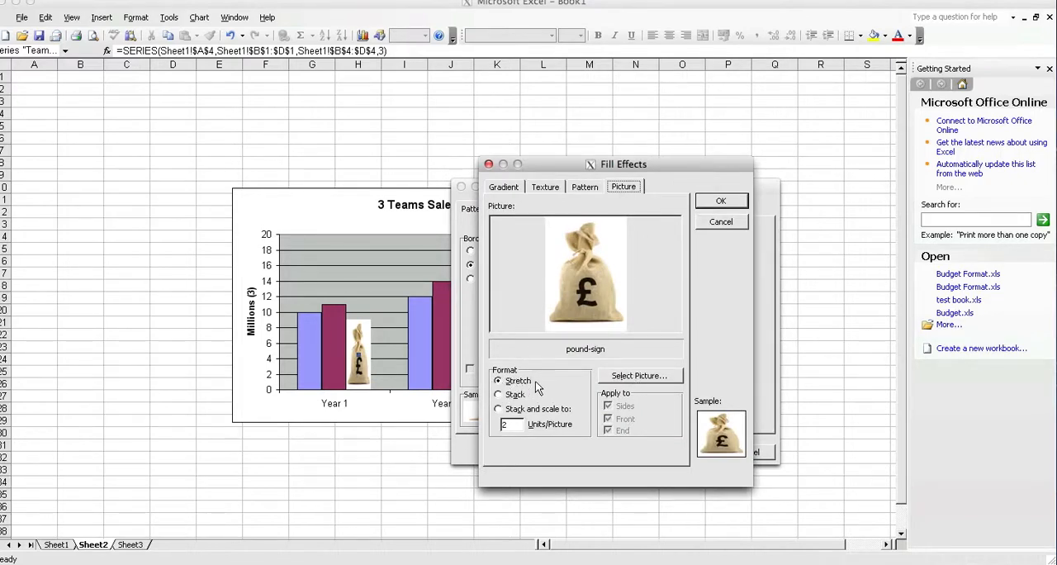
pyautogui.click(498, 395)
pyautogui.click(498, 410)
pyautogui.write('3')
pyautogui.click(737, 204)
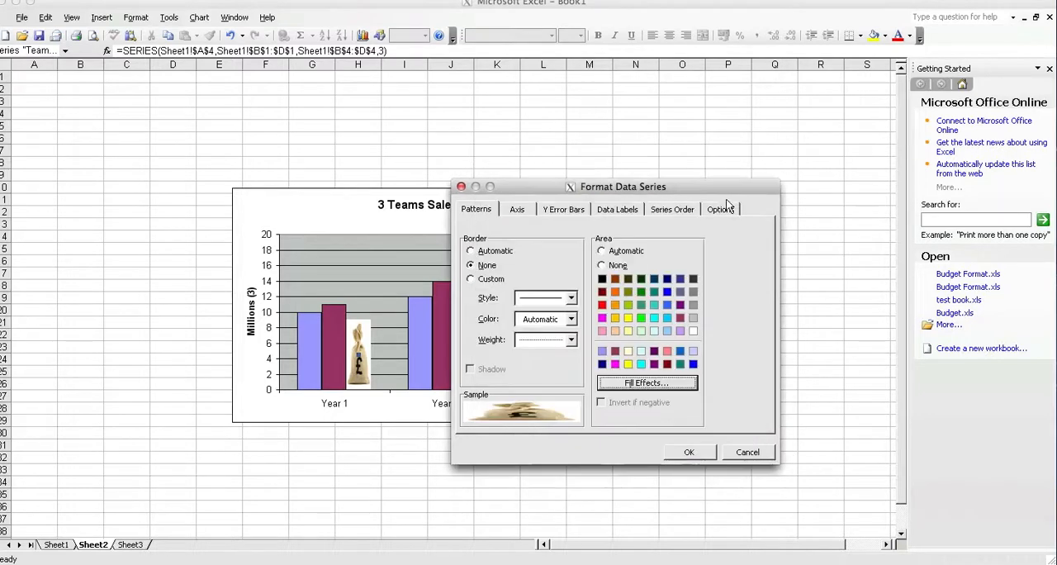
pyautogui.click(705, 450)
pyautogui.click(633, 370)
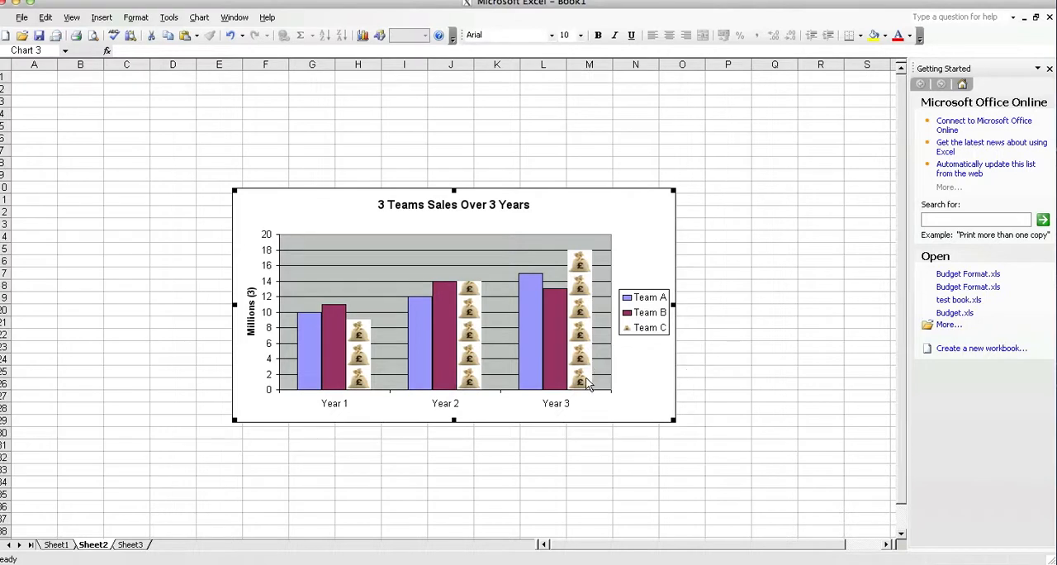
pyautogui.moveTo(591, 344)
# Step: Add a Target row below Team C on Sheet1 with the values 10, 12 and 14 for Years 1 to 3
pyautogui.click(66, 547)
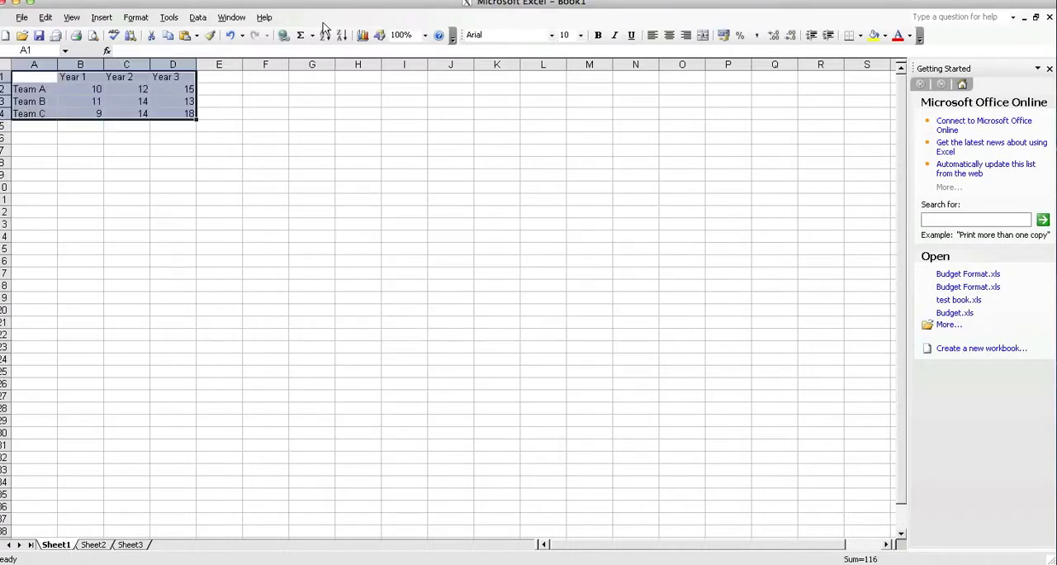
pyautogui.click(115, 153)
pyautogui.click(41, 124)
pyautogui.write('Target')
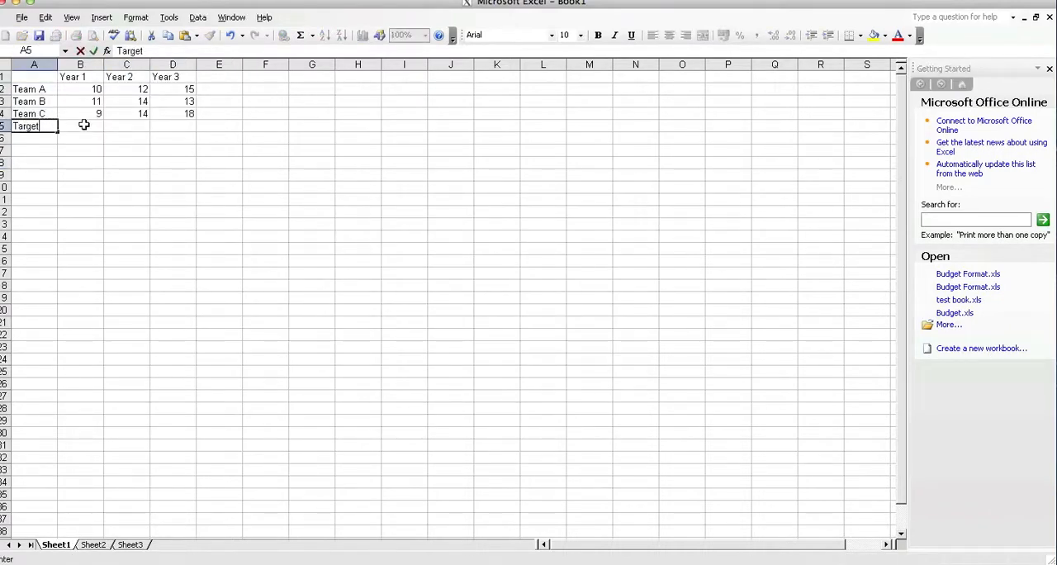
pyautogui.click(84, 125)
pyautogui.write('10')
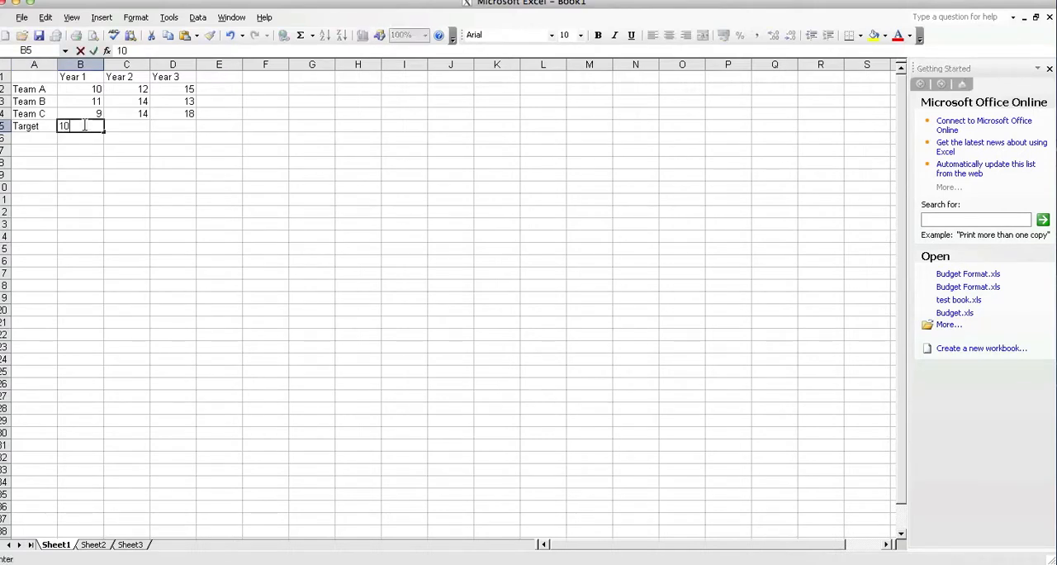
pyautogui.press('Tab')
pyautogui.write('12')
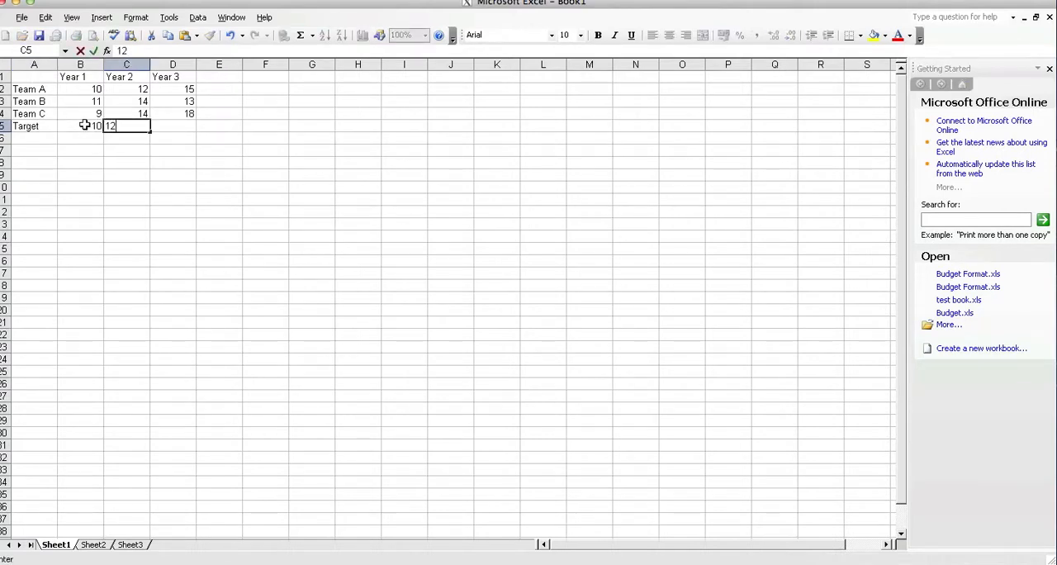
pyautogui.press('Tab')
pyautogui.write('14')
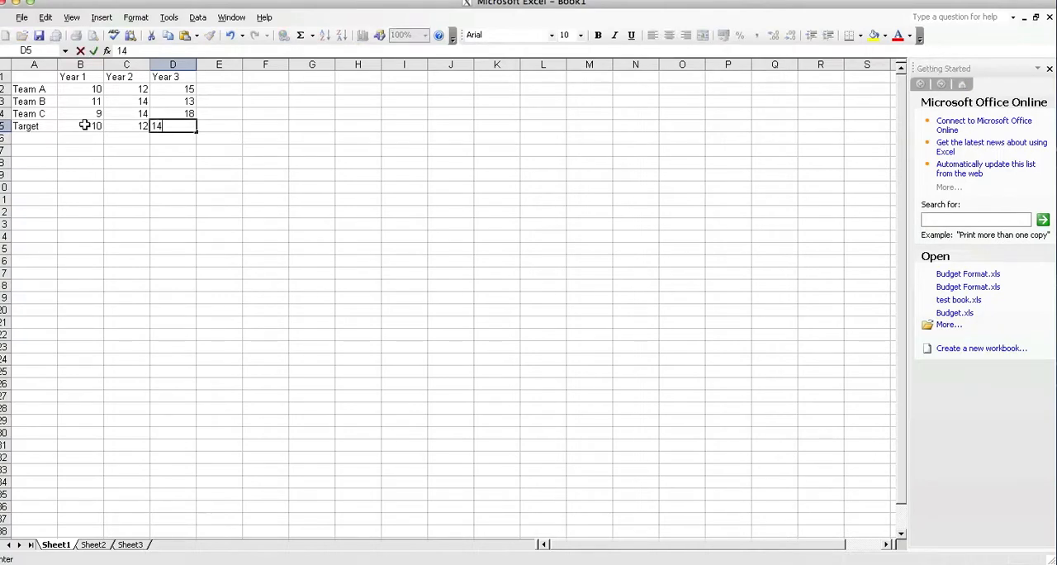
pyautogui.press('Return')
pyautogui.click(99, 163)
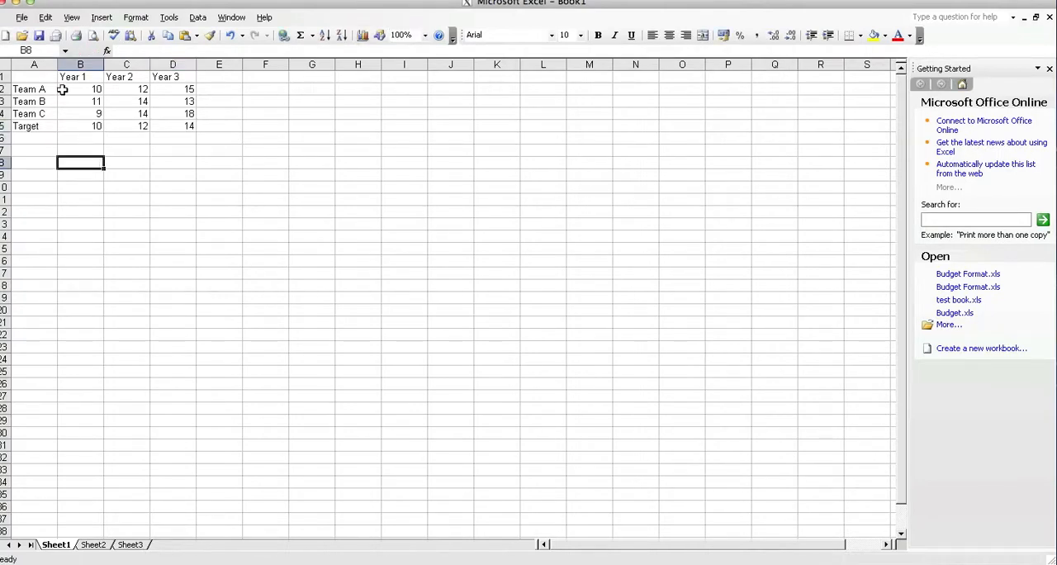
# Step: Create a Clustered Column chart on Sheet1 from the range A1:D5, accepting the wizard's remaining defaults
pyautogui.moveTo(25, 77); pyautogui.dragTo(189, 130)
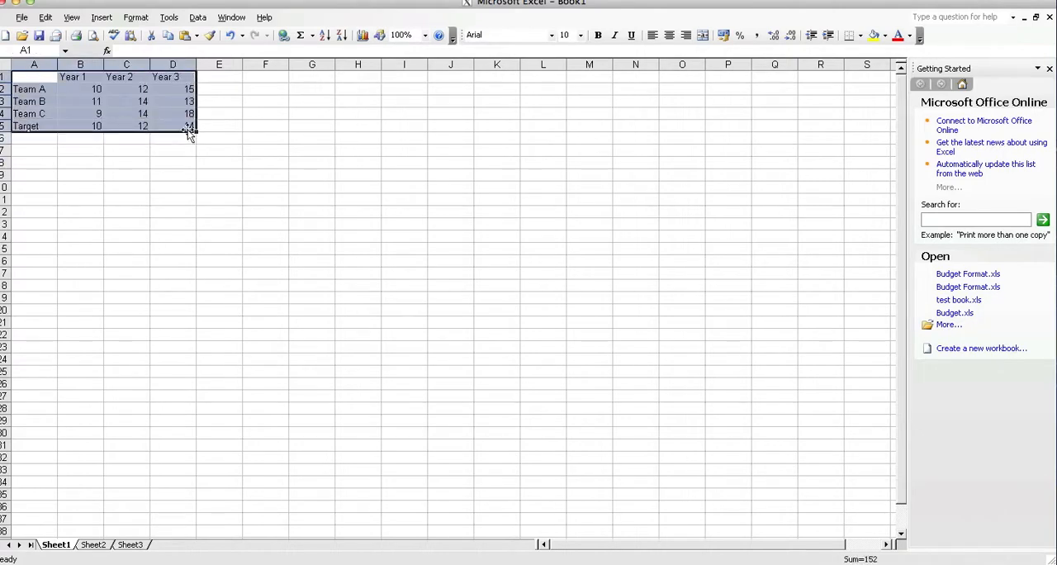
pyautogui.click(363, 35)
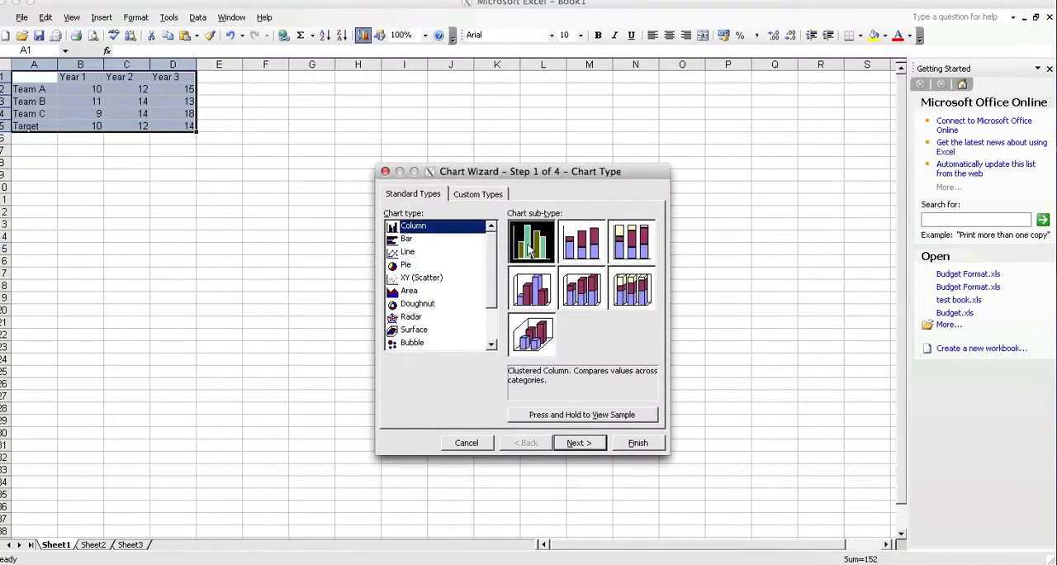
pyautogui.click(636, 444)
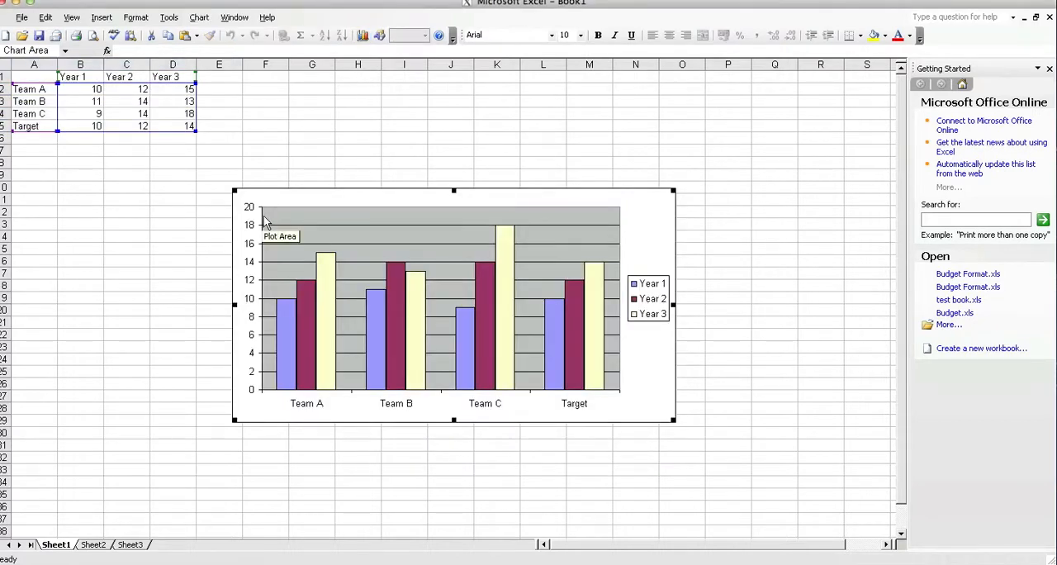
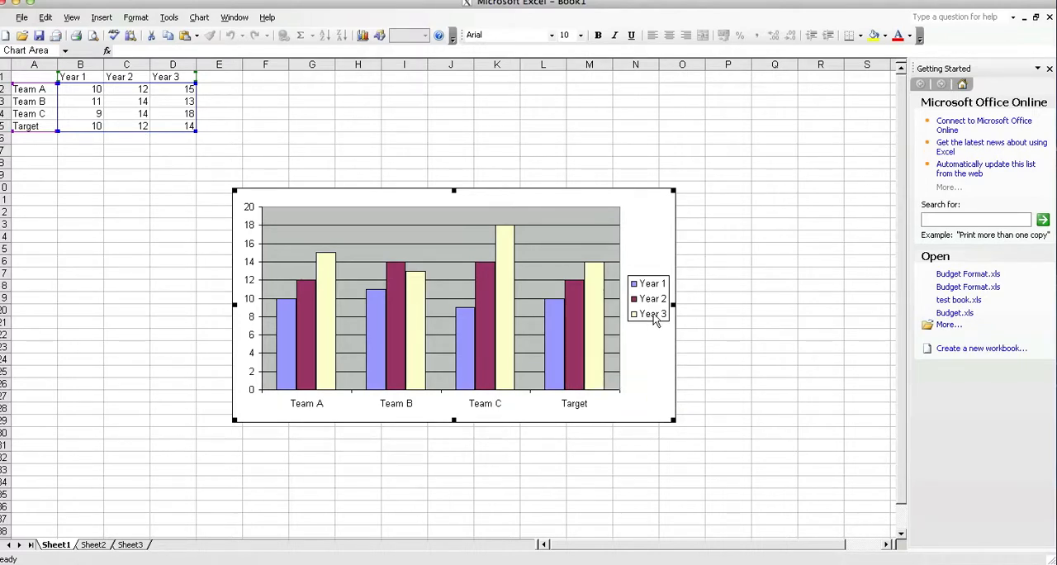
# Step: Rerun the Chart Wizard on the selected chart, plotting the series in Rows and accepting the remaining defaults
pyautogui.click(652, 320)
pyautogui.click(593, 343)
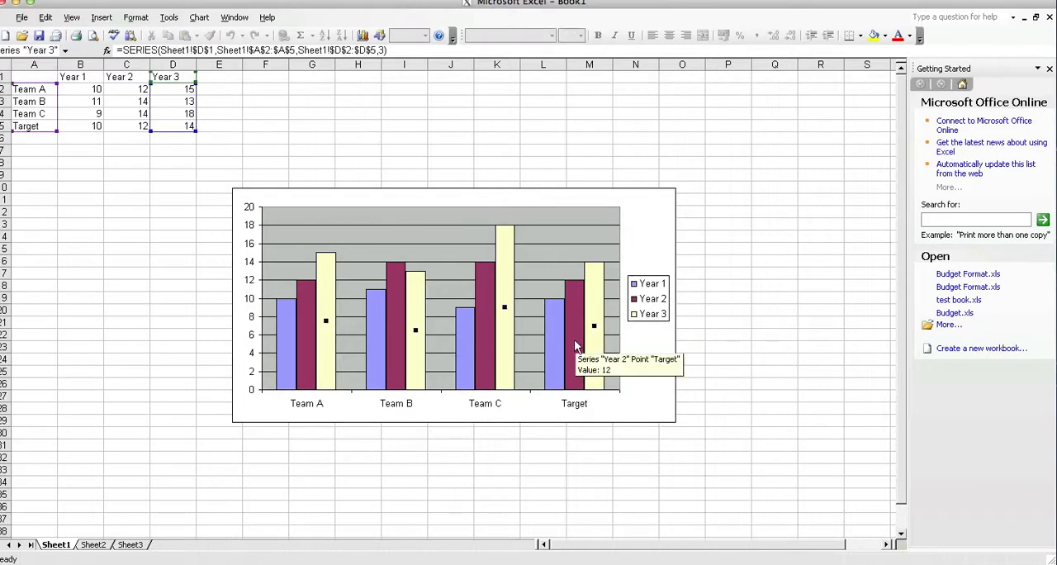
pyautogui.click(556, 345)
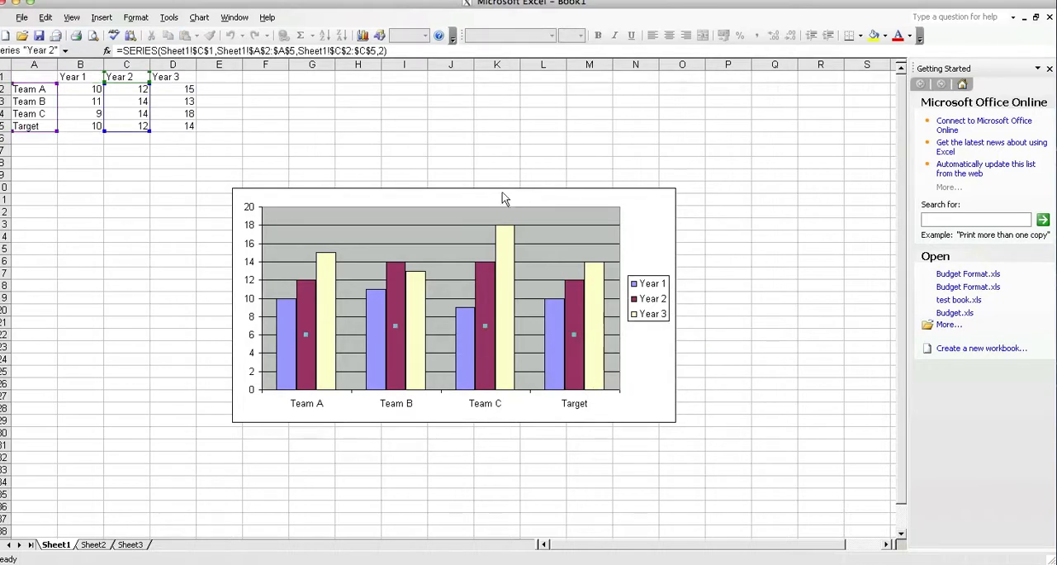
pyautogui.click(363, 35)
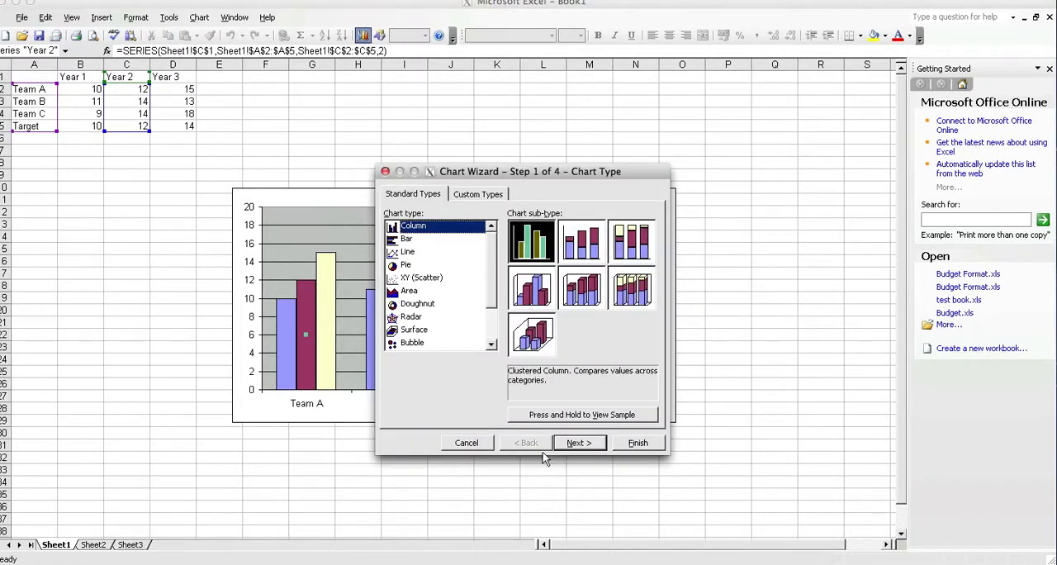
pyautogui.click(573, 443)
pyautogui.click(451, 337)
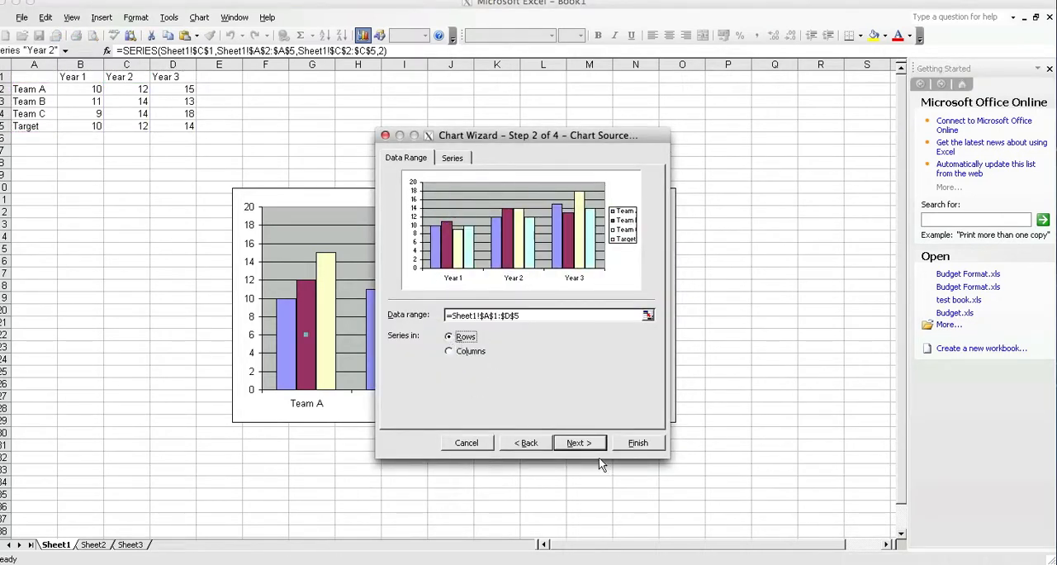
pyautogui.click(628, 443)
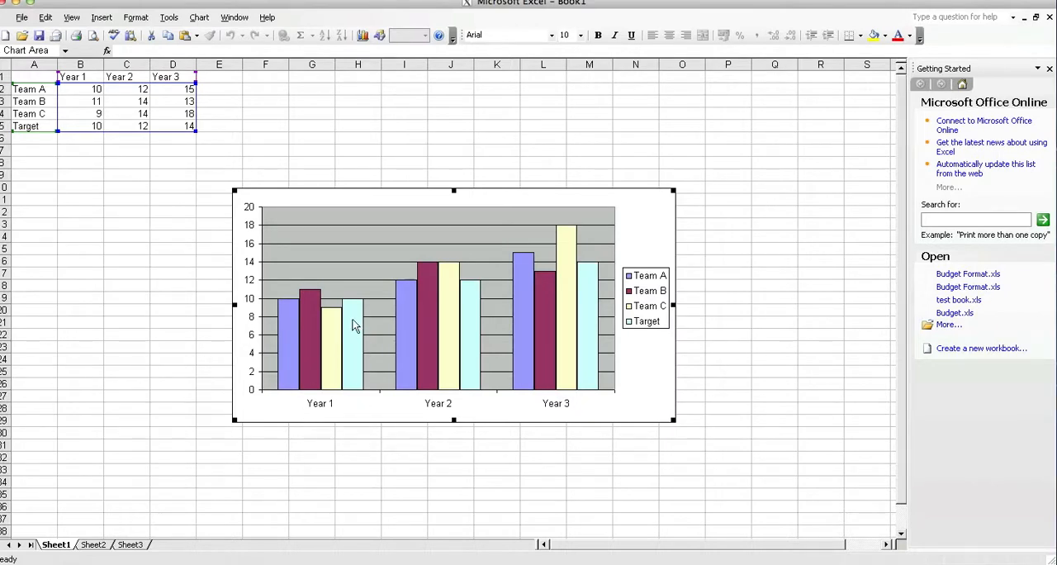
# Step: Select the Target series in the chart and fill its columns with tan
pyautogui.moveTo(353, 310)
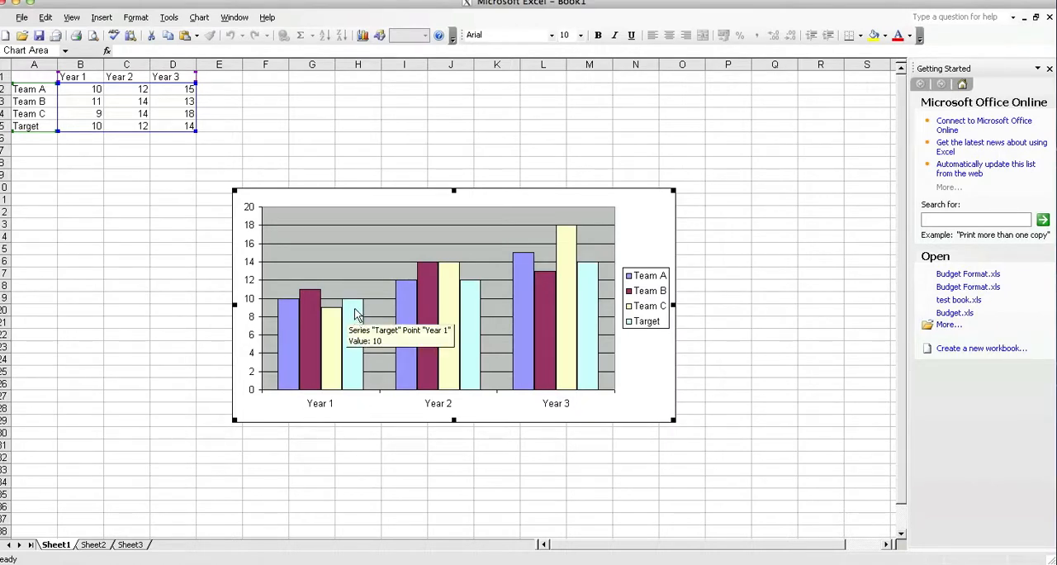
pyautogui.moveTo(472, 303)
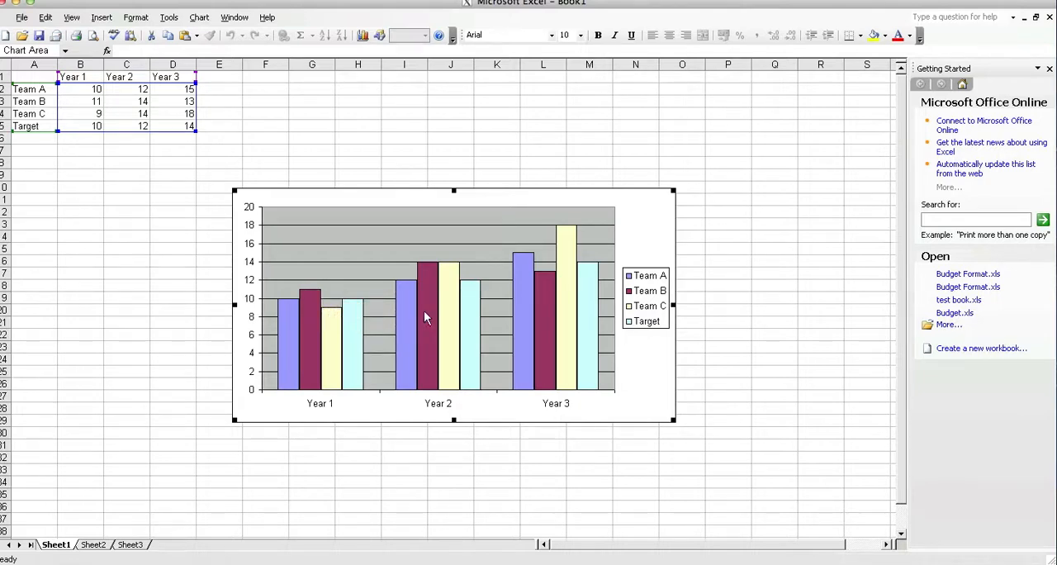
pyautogui.moveTo(589, 332)
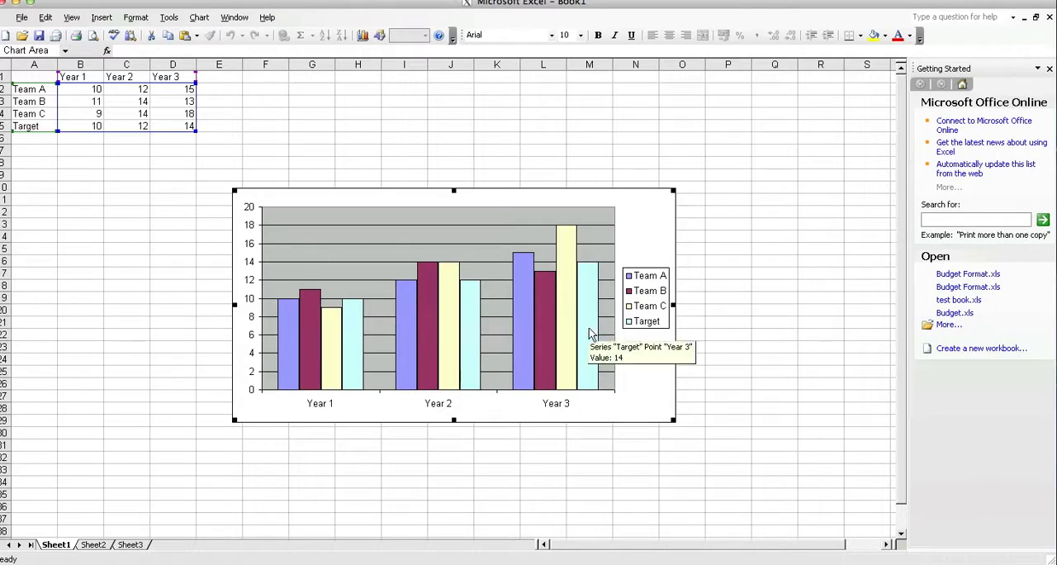
pyautogui.click(588, 331)
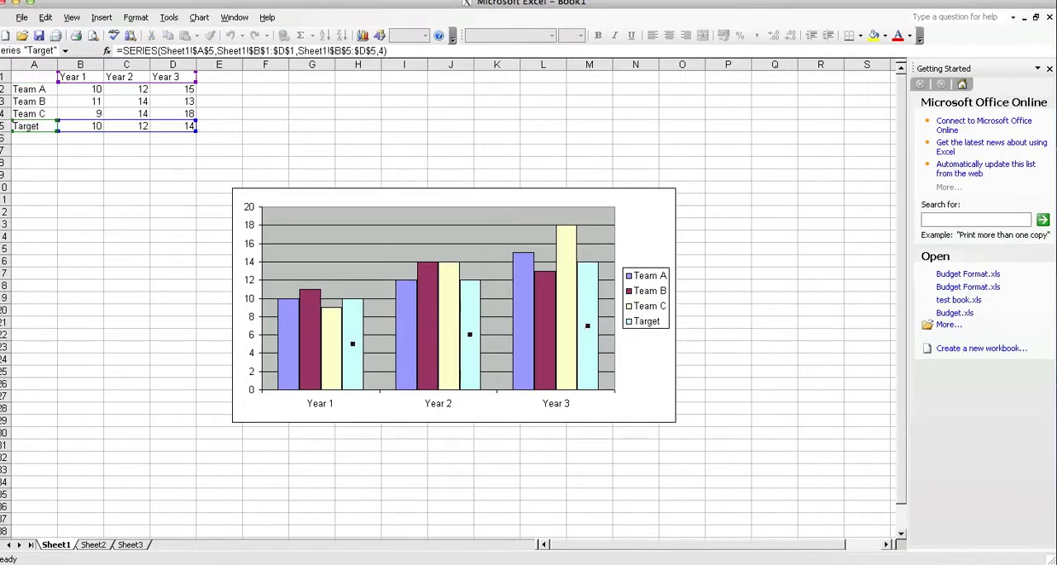
pyautogui.click(776, 0)
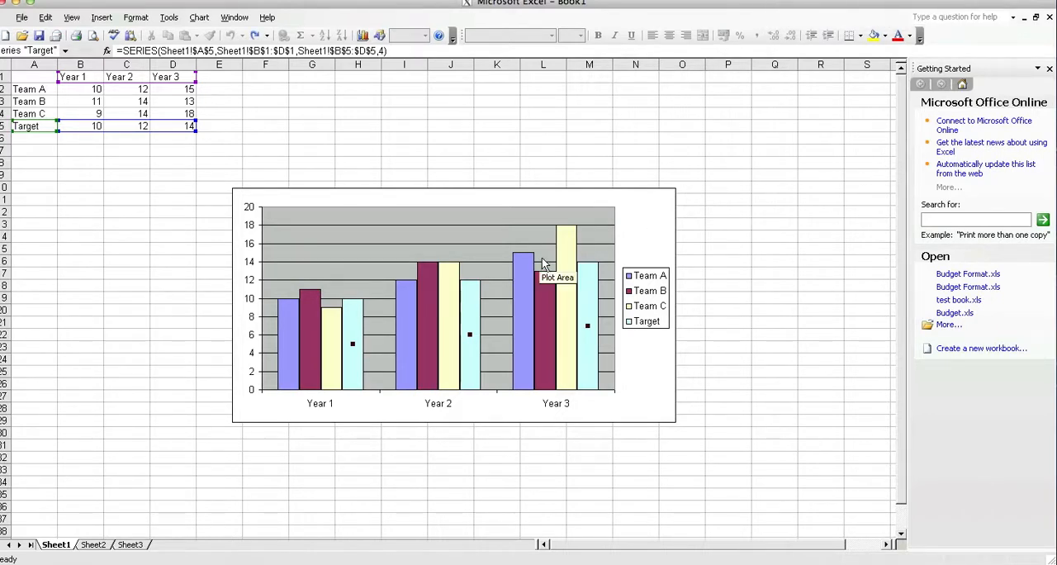
pyautogui.click(609, 347)
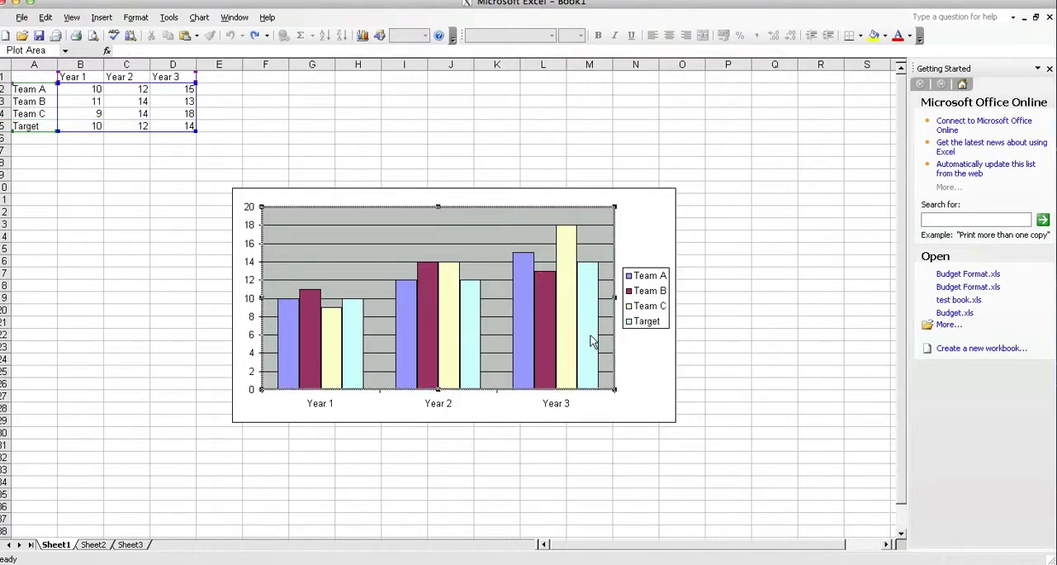
pyautogui.click(591, 340)
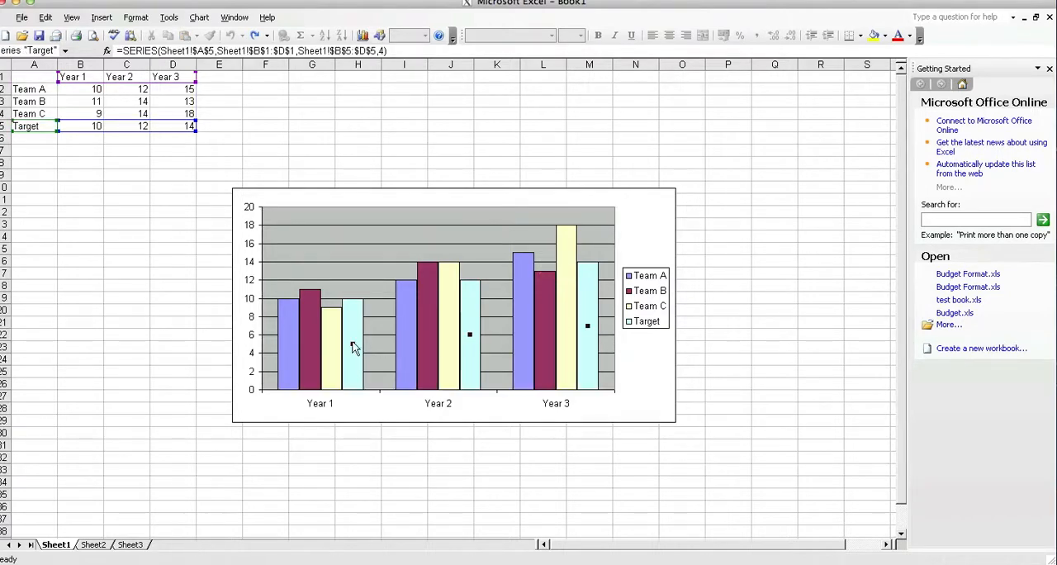
pyautogui.moveTo(361, 342)
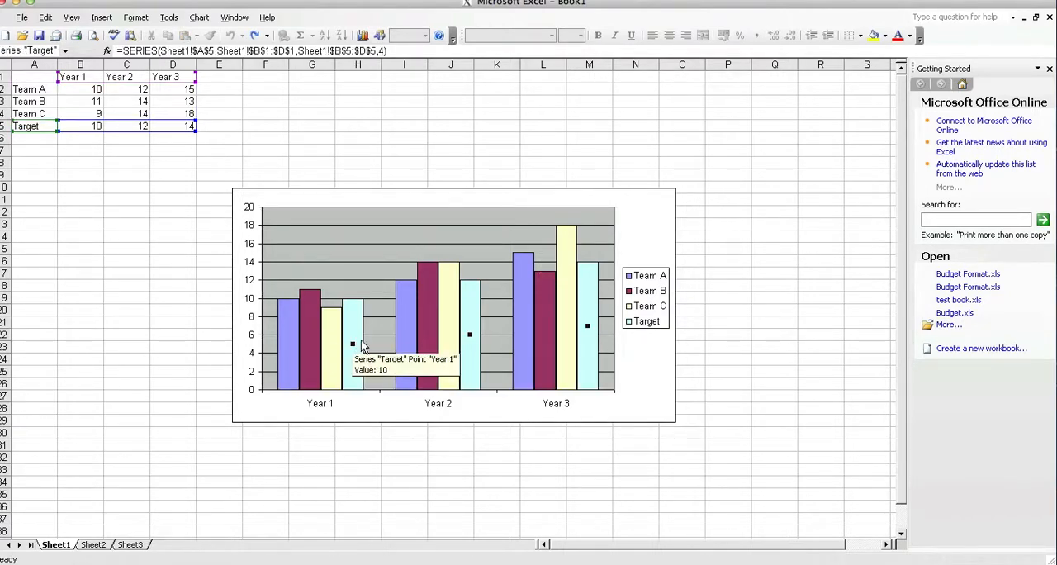
pyautogui.rightClick(587, 326)
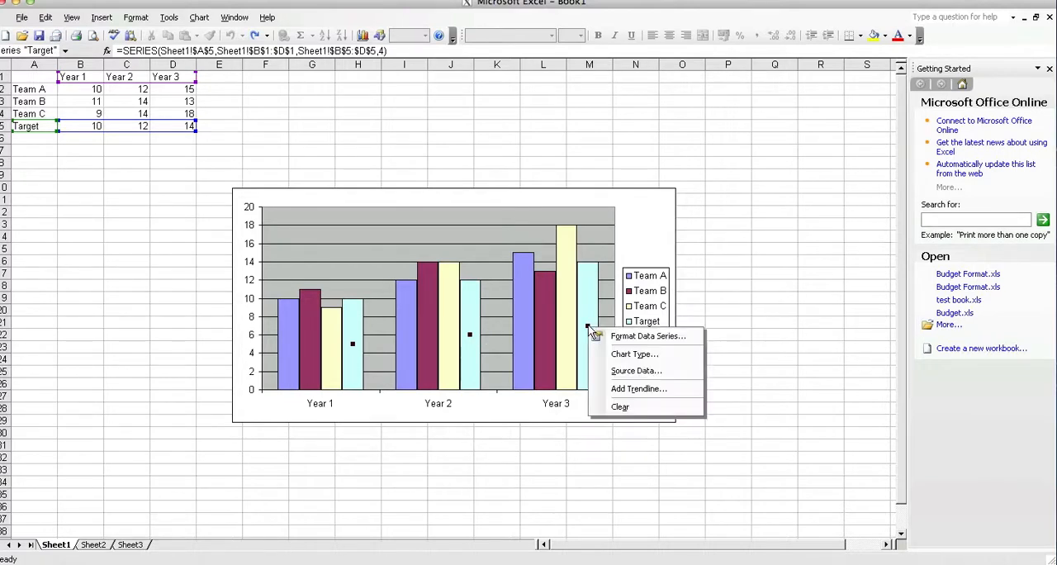
pyautogui.click(632, 339)
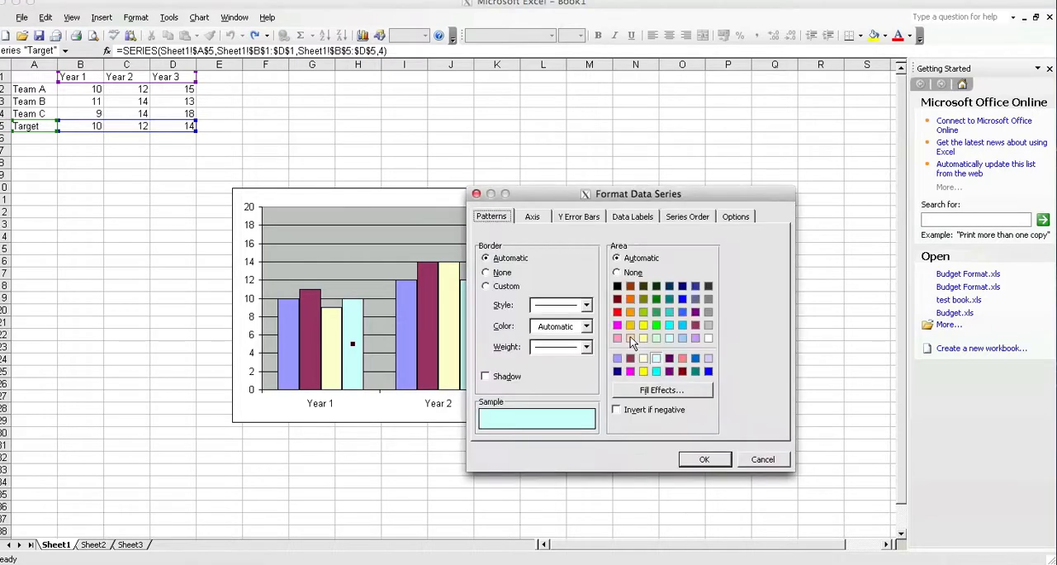
pyautogui.click(634, 337)
pyautogui.click(697, 459)
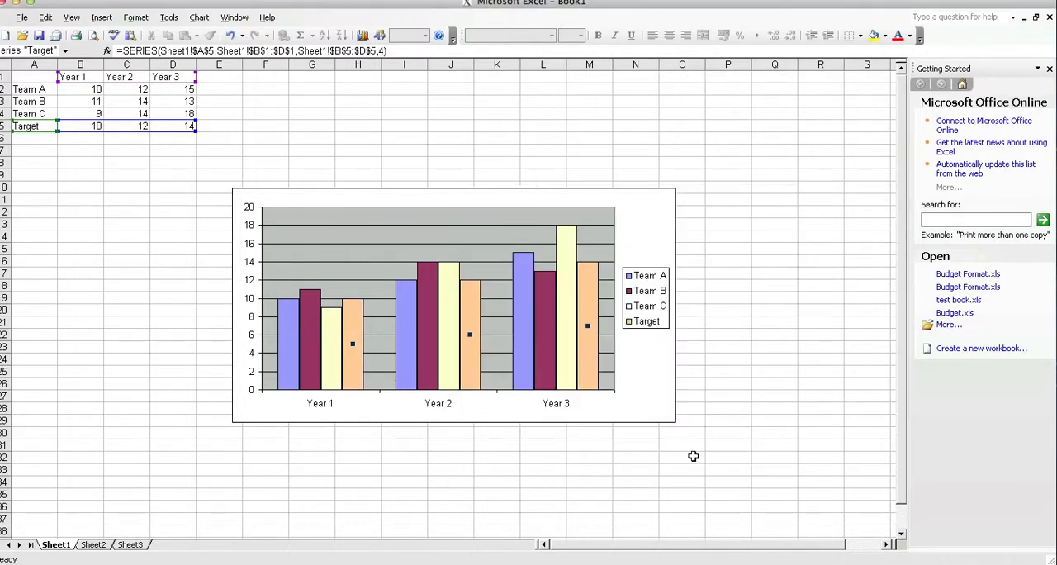
# Step: Change the chart type of only the Target series to the basic Line sub-type without markers
pyautogui.rightClick(589, 325)
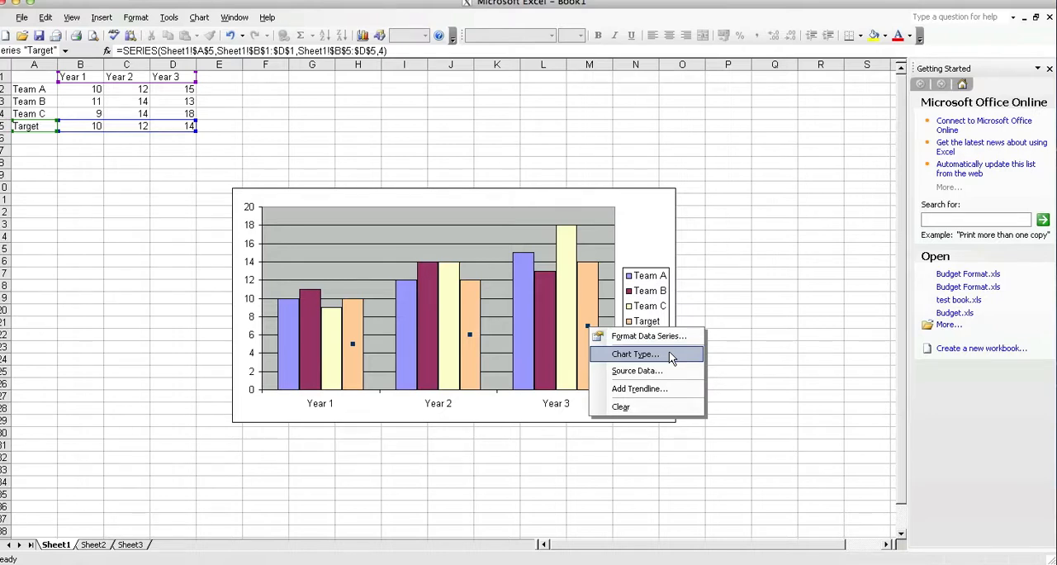
pyautogui.click(672, 357)
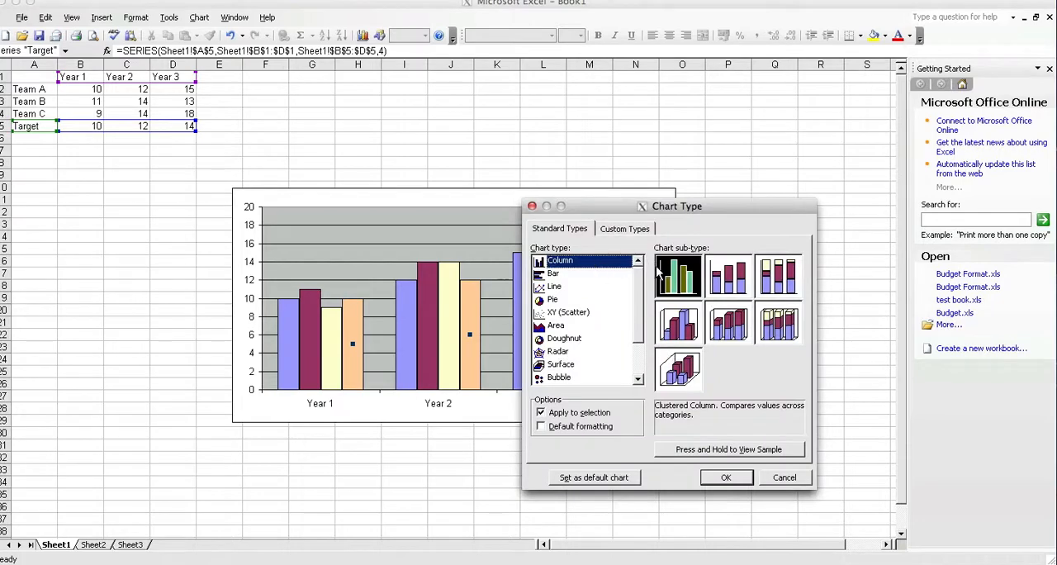
pyautogui.moveTo(604, 207); pyautogui.dragTo(670, 175)
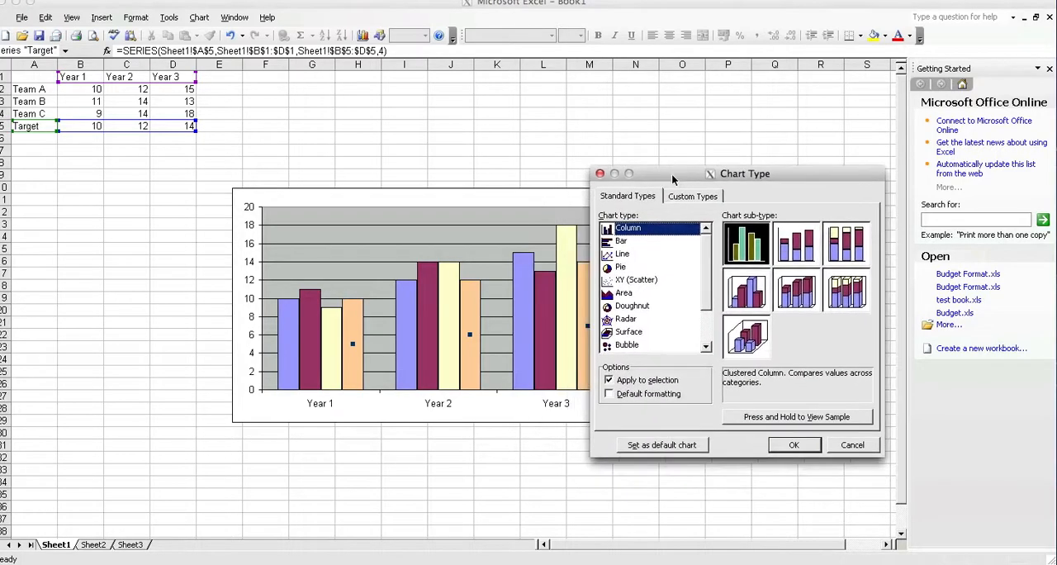
pyautogui.click(628, 254)
pyautogui.click(761, 246)
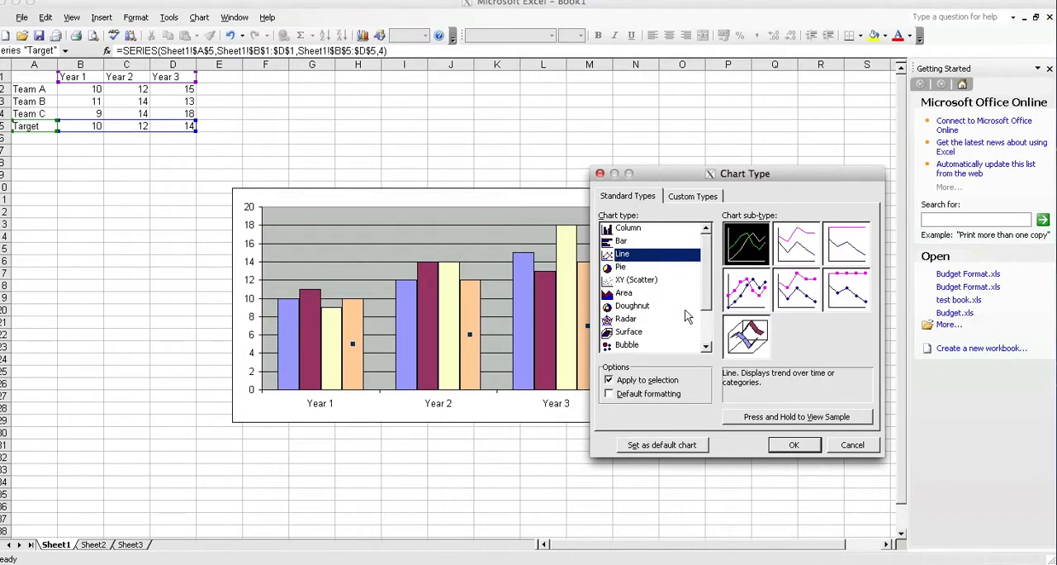
pyautogui.click(794, 445)
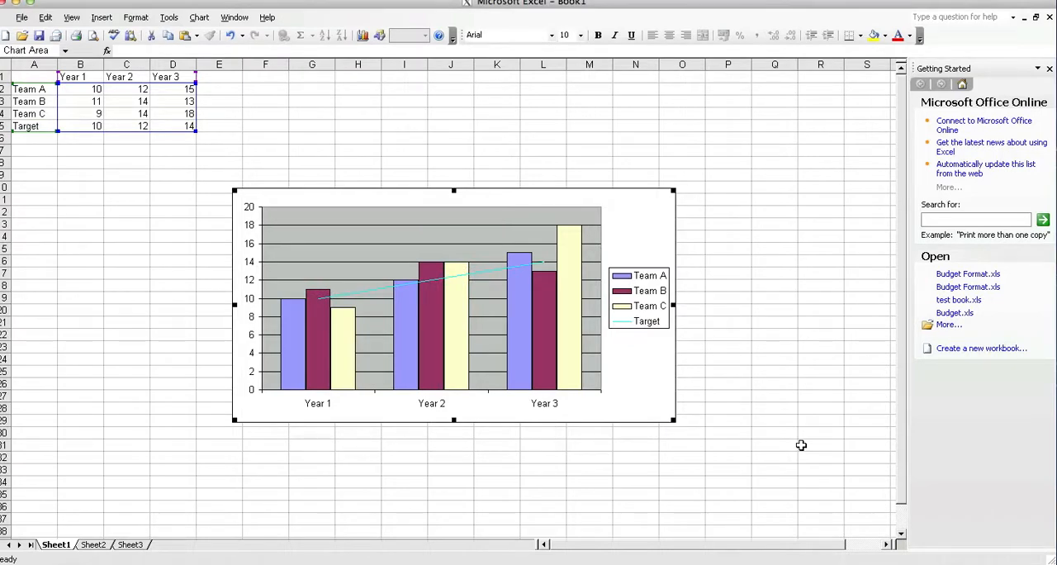
# Step: Compare the team columns with the Target line, and open the chart type options for the Team C series
pyautogui.moveTo(427, 297)
pyautogui.moveTo(307, 306)
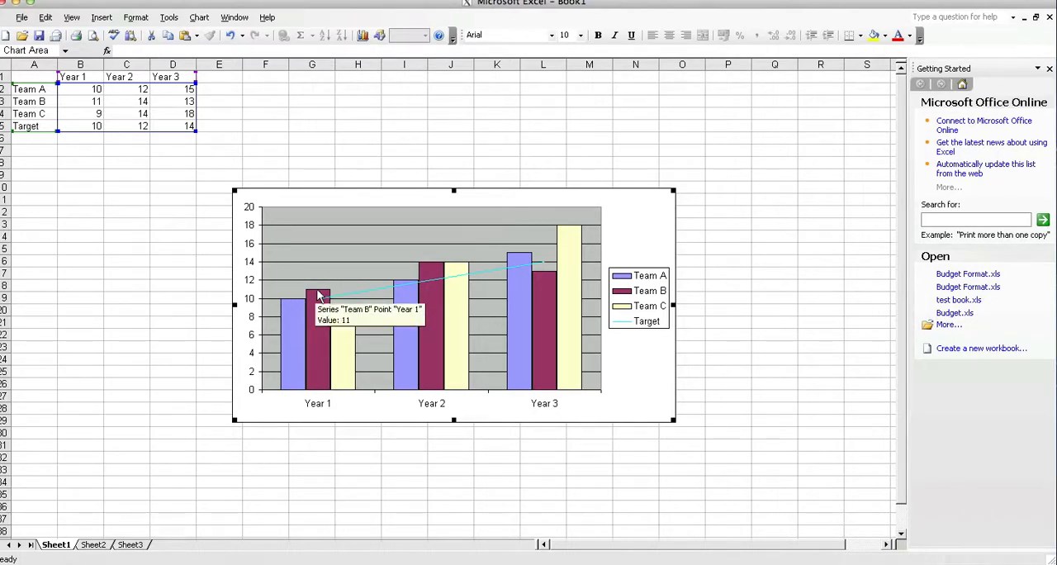
pyautogui.moveTo(350, 321)
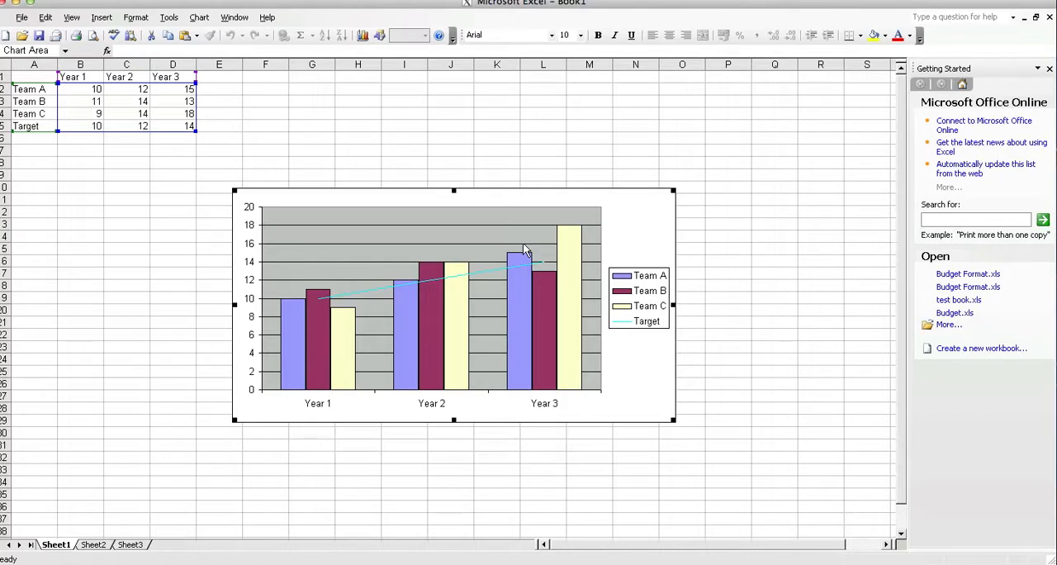
pyautogui.click(625, 227)
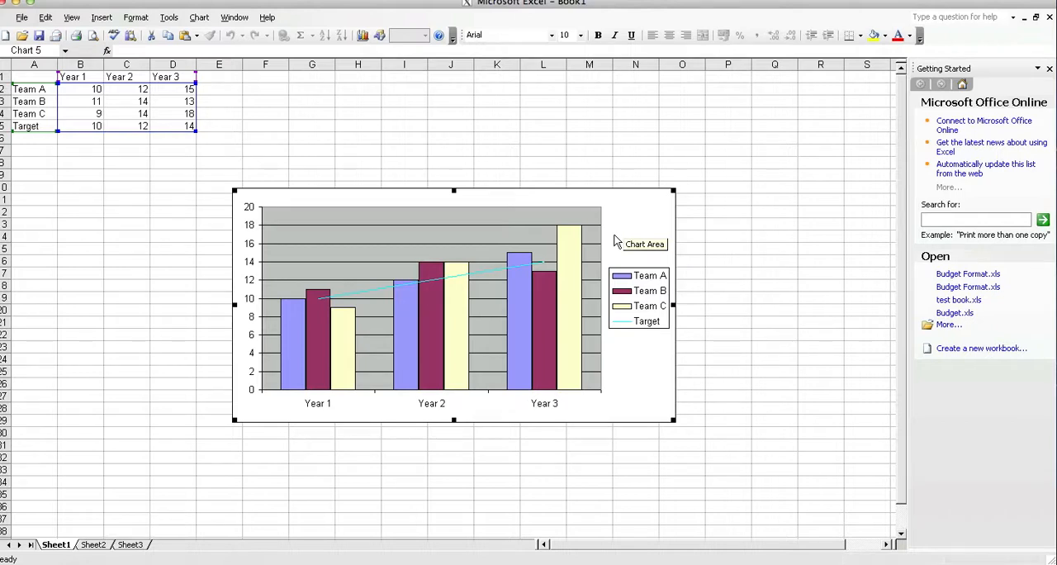
pyautogui.click(571, 280)
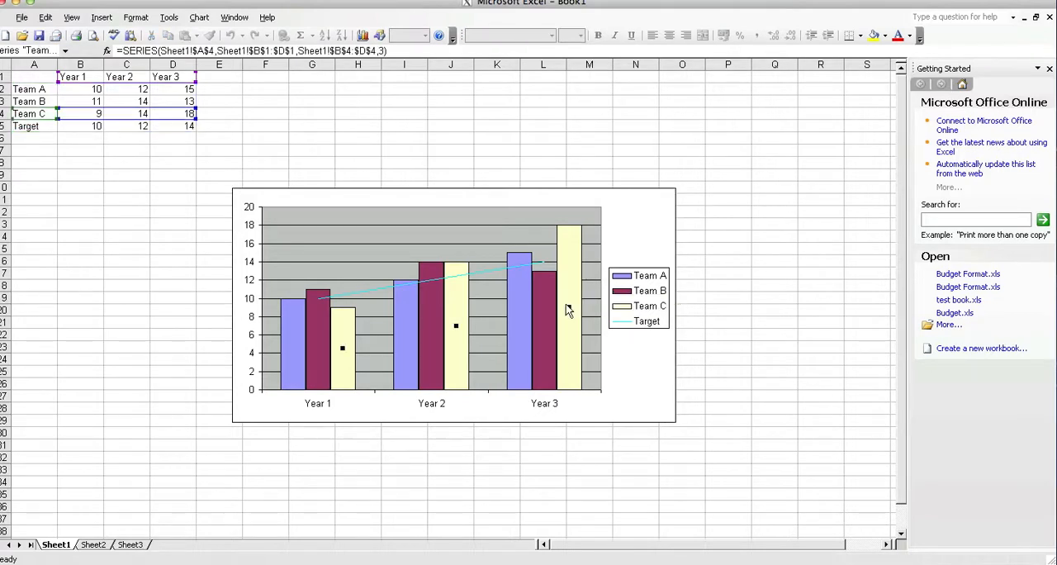
pyautogui.rightClick(568, 308)
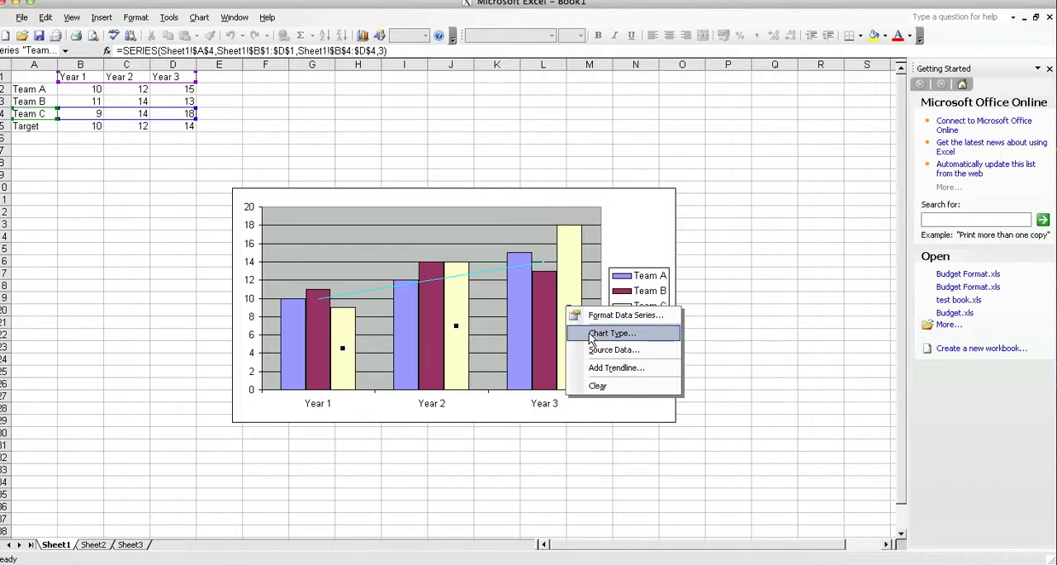
pyautogui.click(591, 334)
pyautogui.click(777, 1)
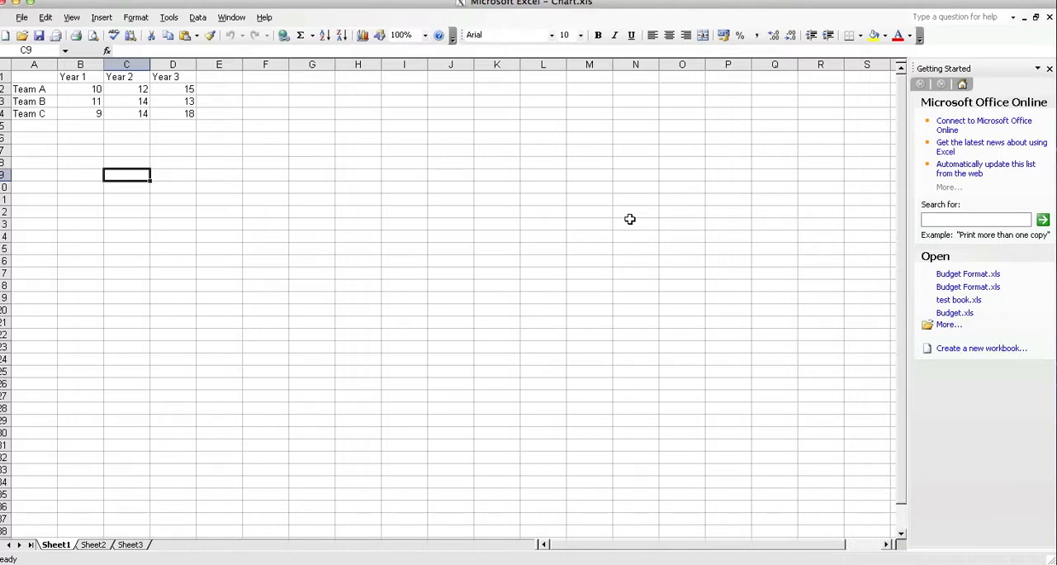
# Step: Fill the Year 1 values in B2:B4 of Chart.xls with yellow
pyautogui.moveTo(80, 114); pyautogui.dragTo(84, 94)
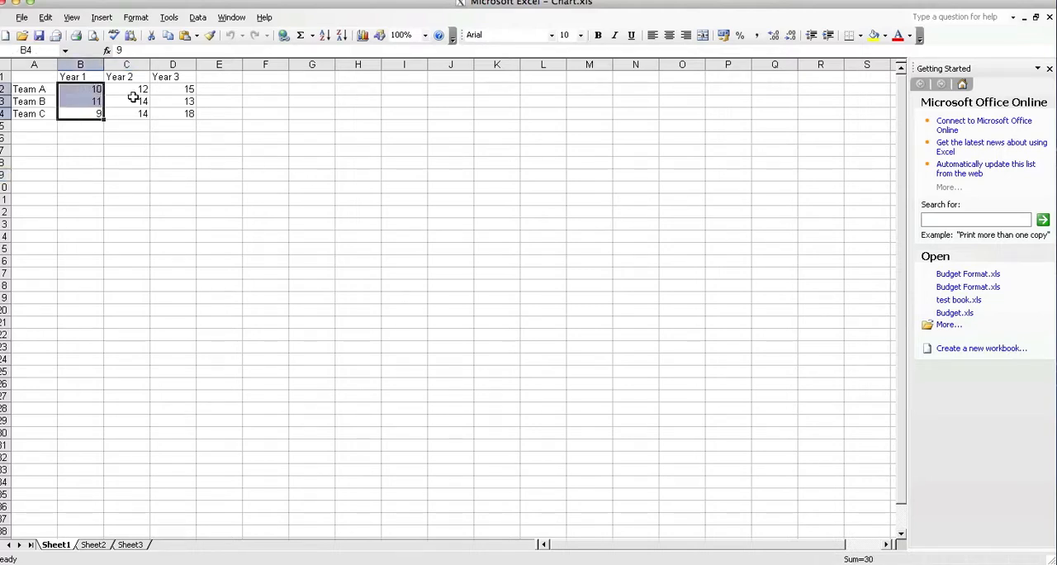
pyautogui.click(874, 36)
pyautogui.click(638, 165)
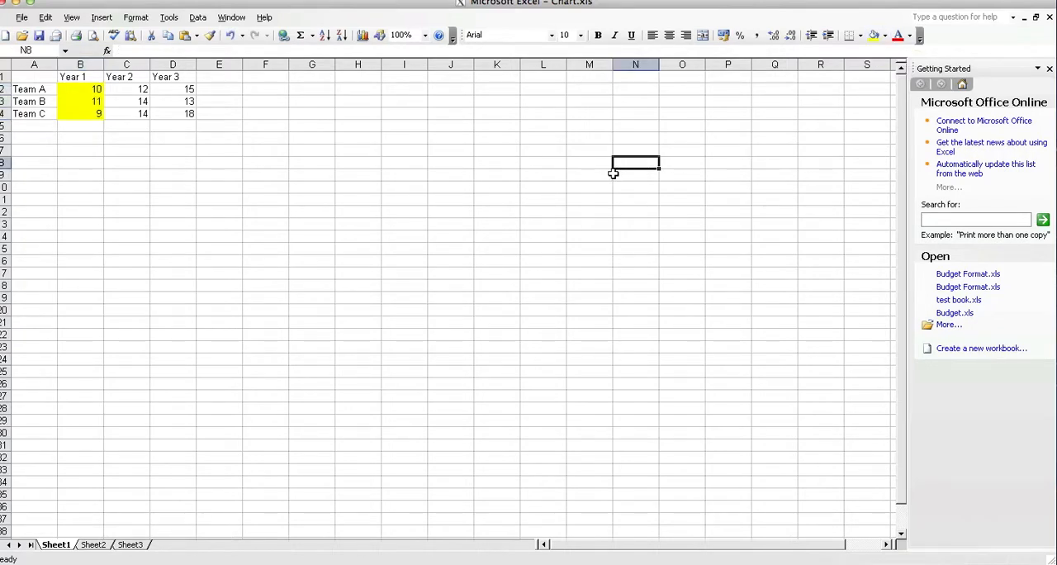
# Step: Set the font of cell B2 to American Typewriter at size 16
pyautogui.click(86, 98)
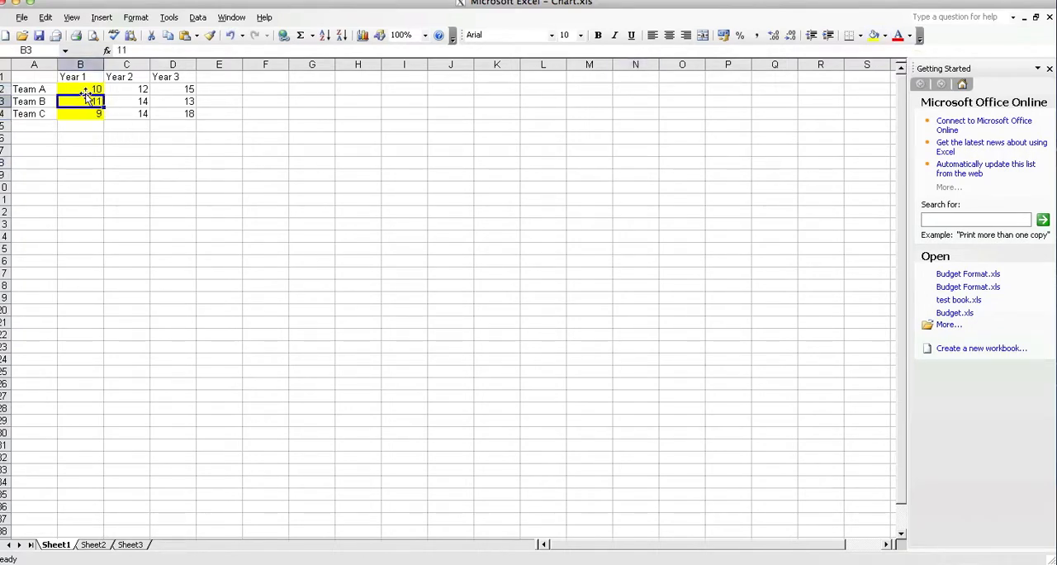
pyautogui.click(86, 89)
pyautogui.click(552, 36)
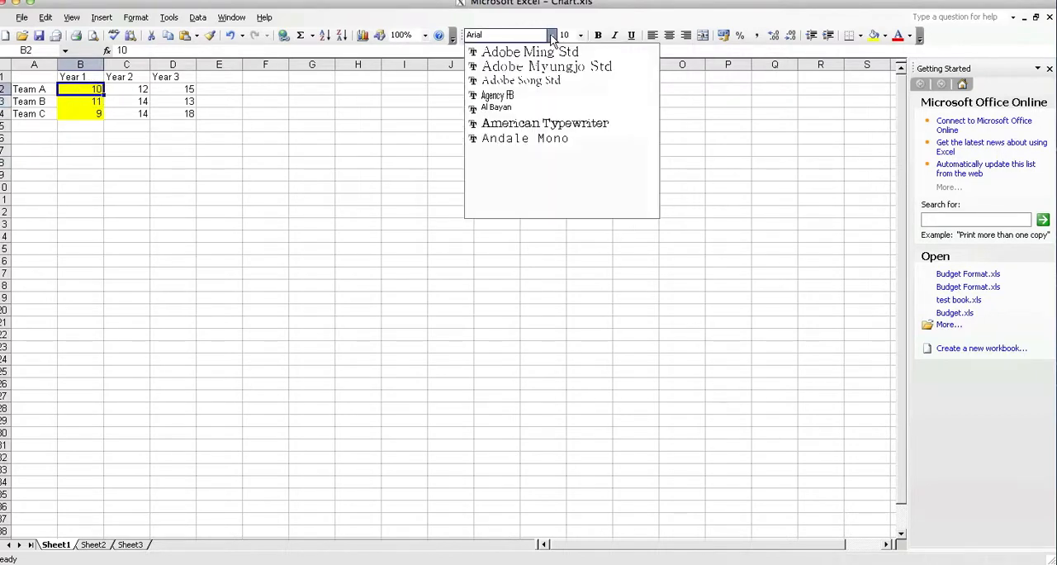
pyautogui.click(528, 123)
pyautogui.click(580, 35)
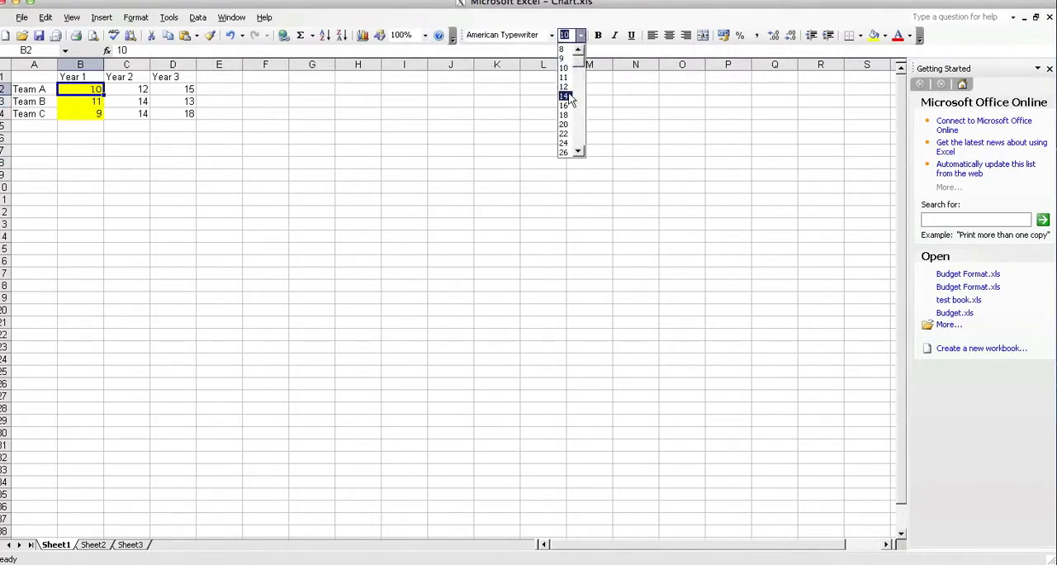
pyautogui.click(568, 99)
pyautogui.click(415, 170)
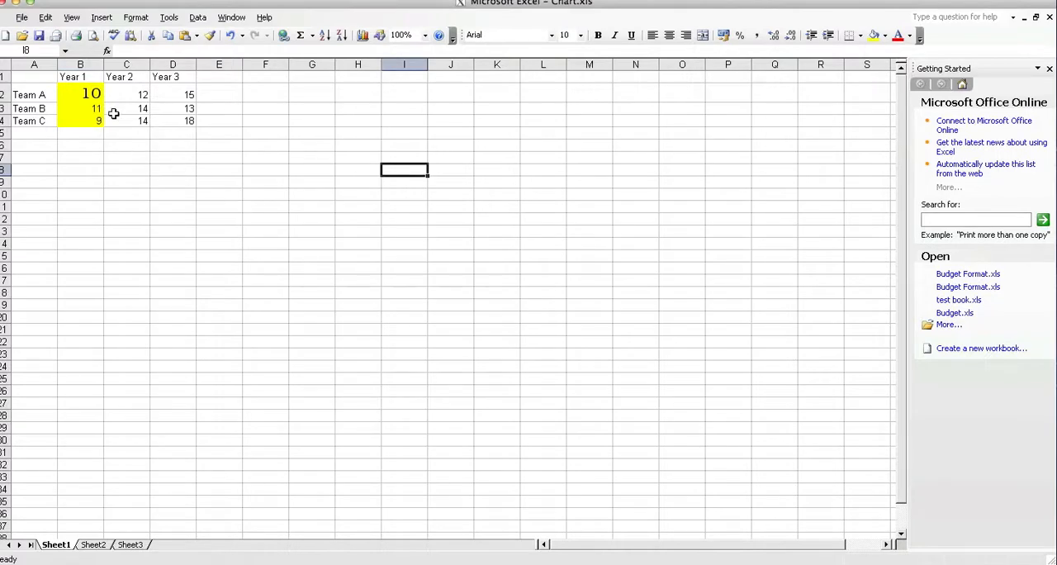
# Step: Clear only the formats from the Year 1 values in B2:B4, keeping their contents
pyautogui.moveTo(87, 92); pyautogui.dragTo(88, 130)
pyautogui.click(88, 129)
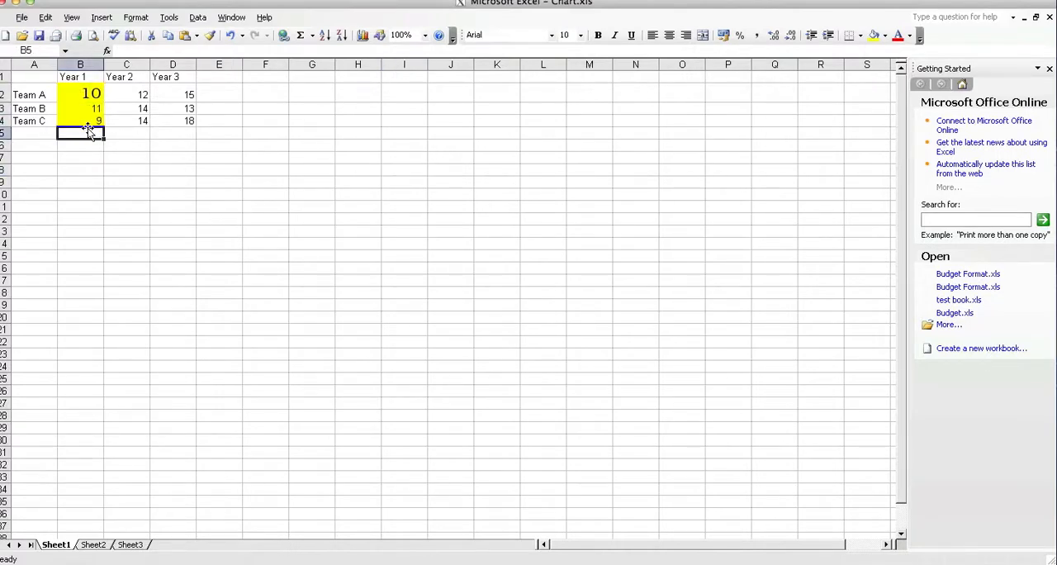
pyautogui.moveTo(88, 90); pyautogui.dragTo(93, 122)
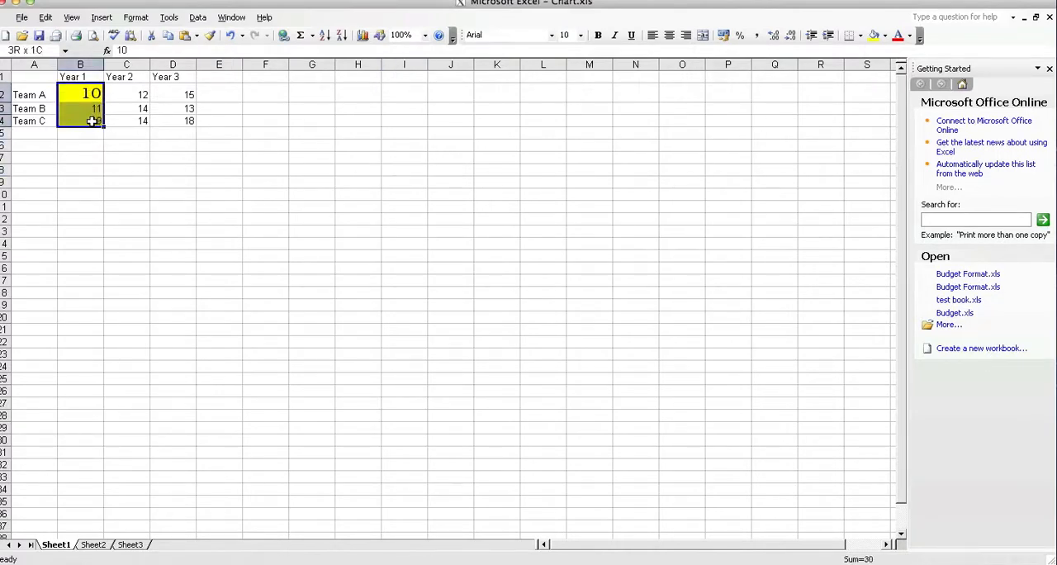
pyautogui.click(47, 17)
pyautogui.moveTo(136, 152)
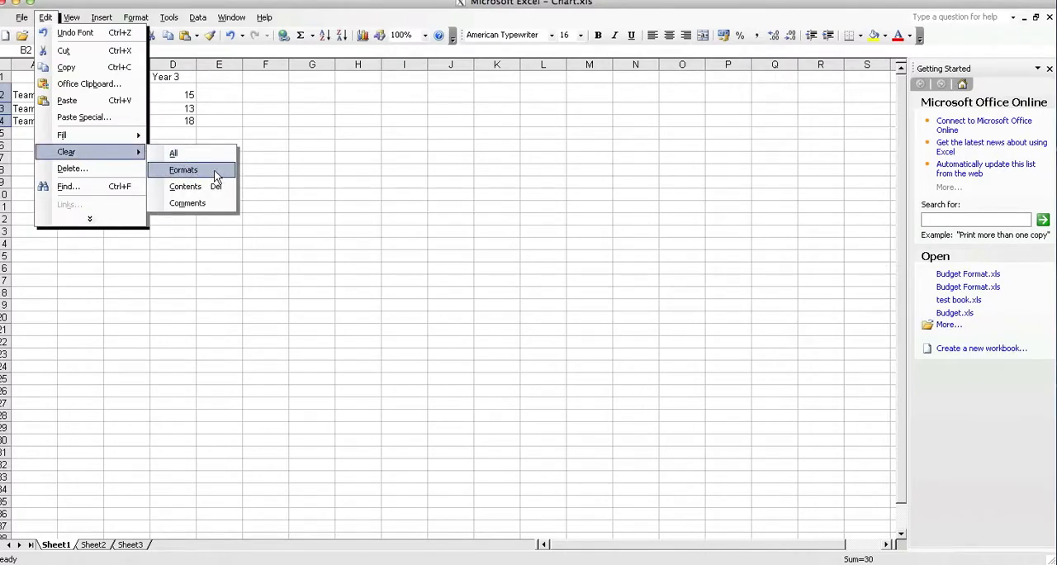
pyautogui.click(215, 175)
pyautogui.click(78, 195)
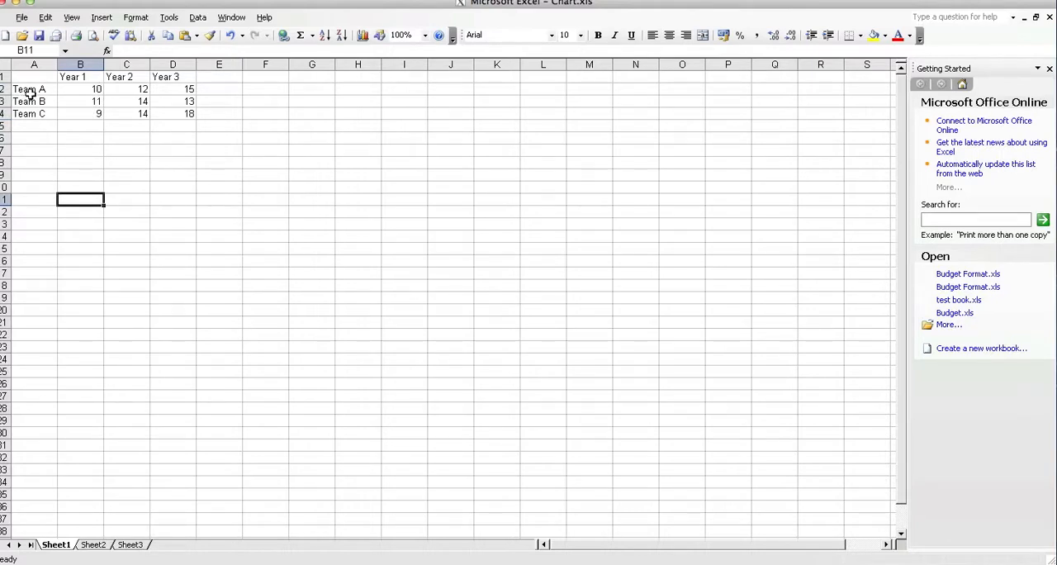
# Step: Autofill the team names and the Year 1 to Year 3 values down to row 23, deleting the surplus values in C24:D24
pyautogui.moveTo(45, 91); pyautogui.dragTo(64, 355)
pyautogui.click(186, 297)
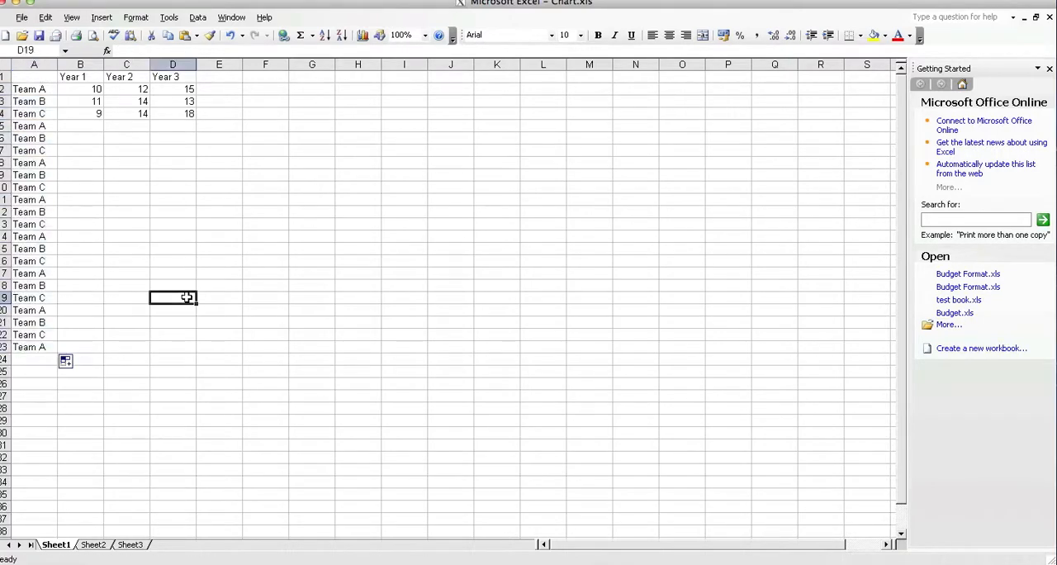
pyautogui.moveTo(89, 88); pyautogui.dragTo(106, 355)
pyautogui.moveTo(140, 89); pyautogui.dragTo(153, 364)
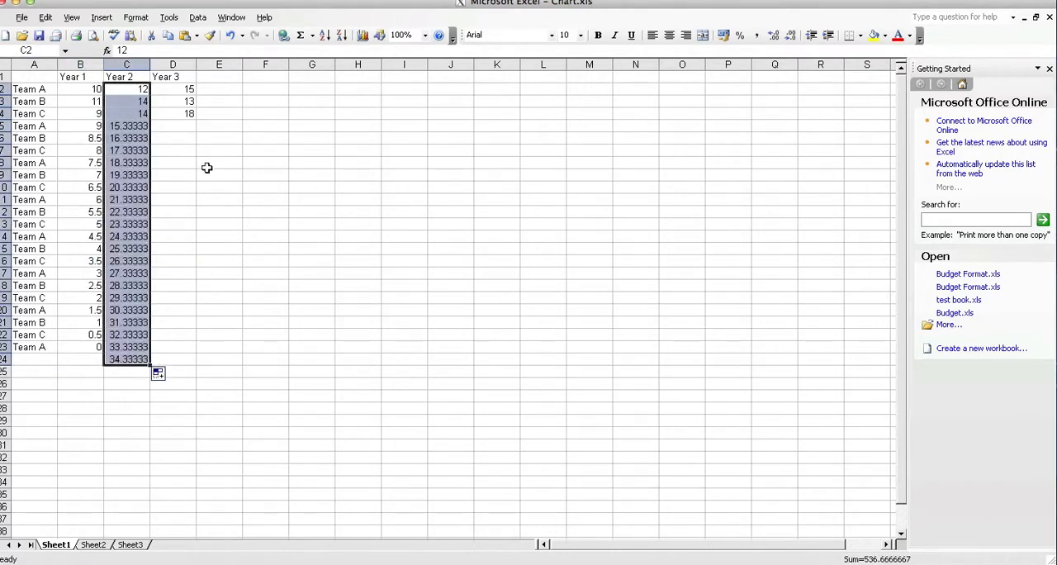
pyautogui.click(186, 112)
pyautogui.moveTo(177, 88); pyautogui.dragTo(205, 361)
pyautogui.click(276, 245)
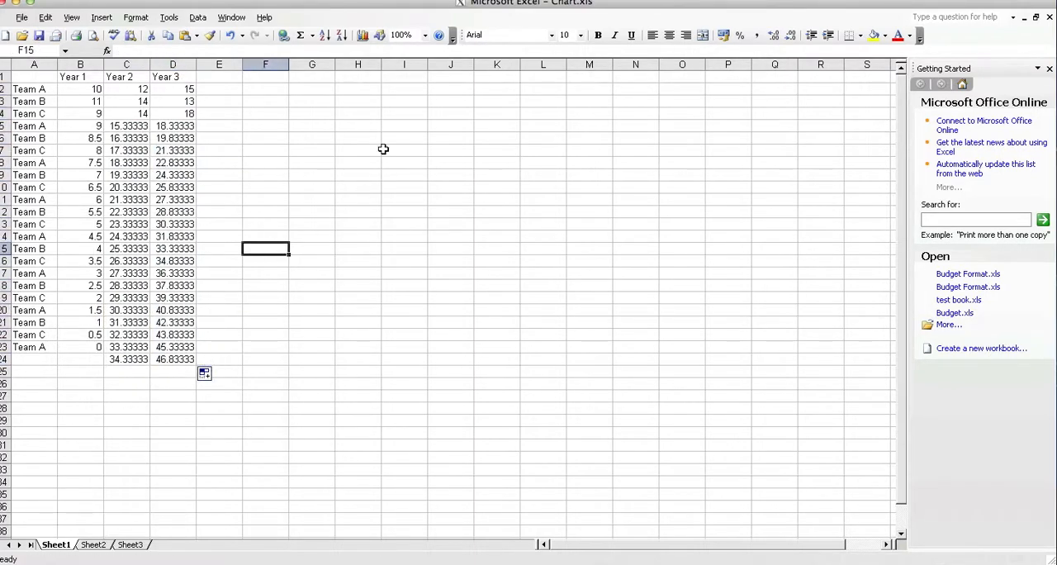
pyautogui.moveTo(124, 359); pyautogui.dragTo(191, 367)
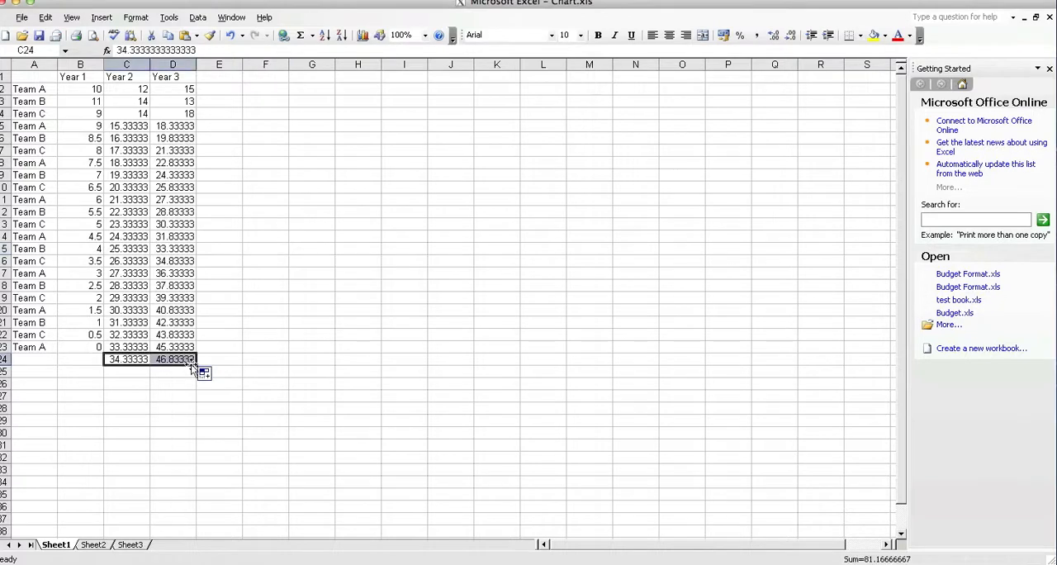
pyautogui.press('Delete')
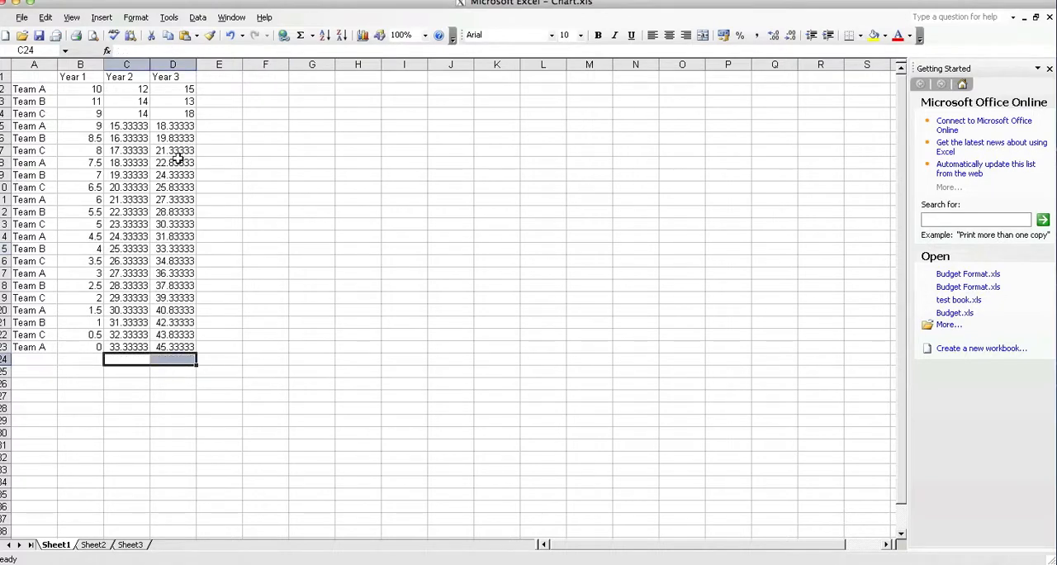
# Step: Format the values in B2:D23 as Number with zero decimal places
pyautogui.moveTo(91, 89); pyautogui.dragTo(185, 347)
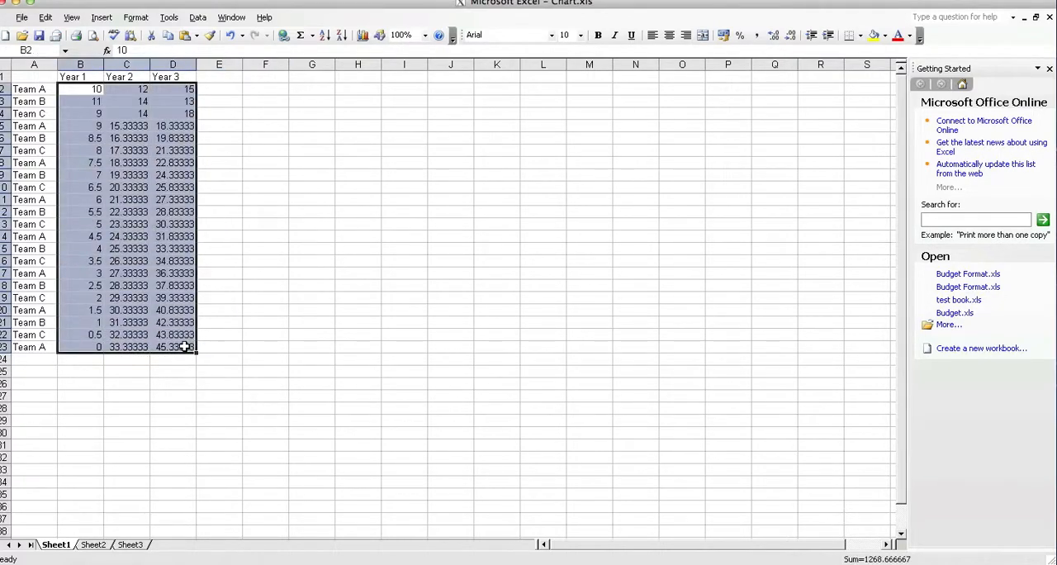
pyautogui.rightClick(185, 348)
pyautogui.click(271, 494)
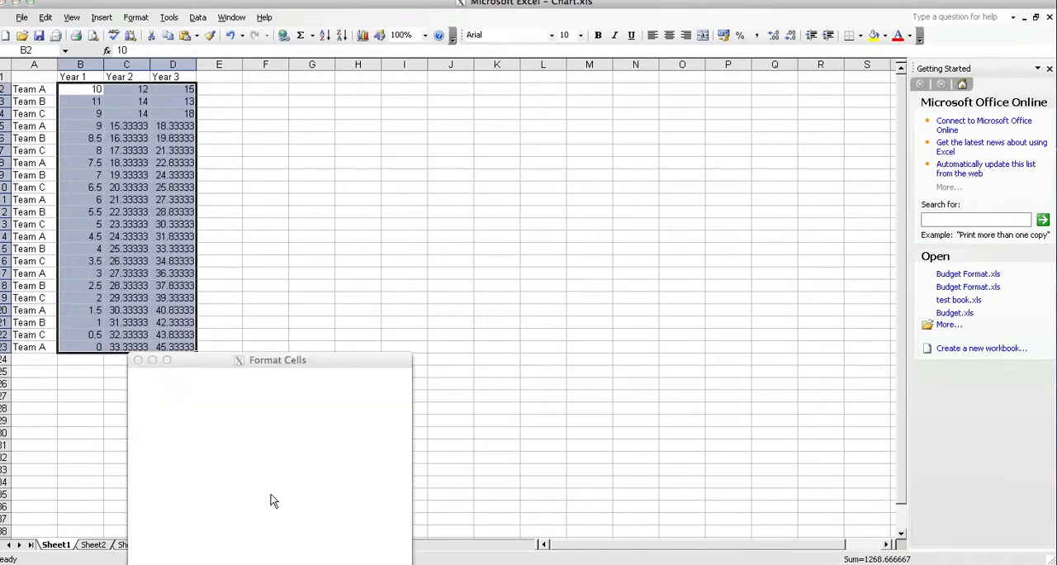
pyautogui.click(200, 419)
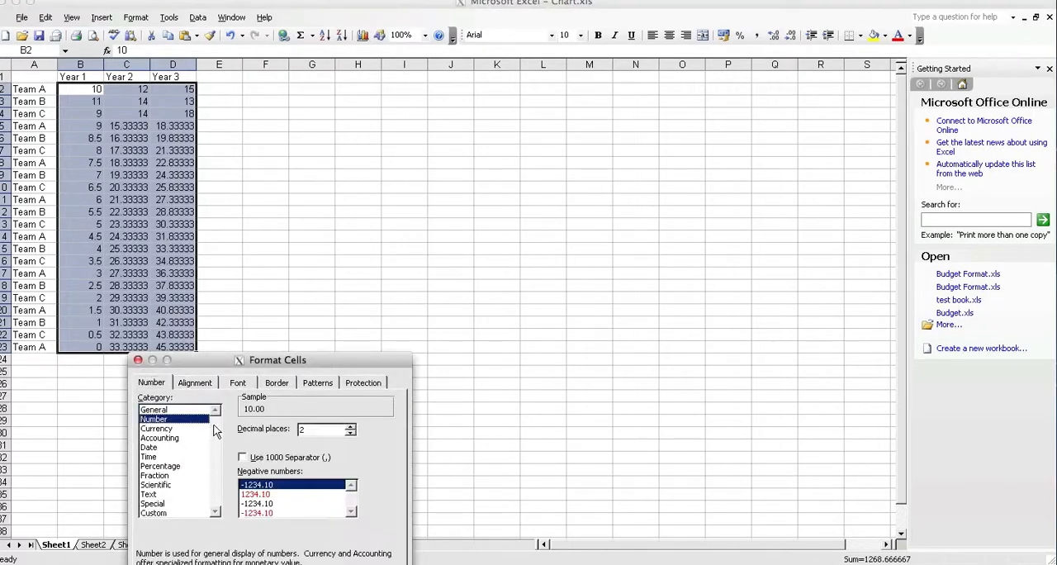
pyautogui.click(350, 433)
pyautogui.click(350, 432)
pyautogui.press('Return')
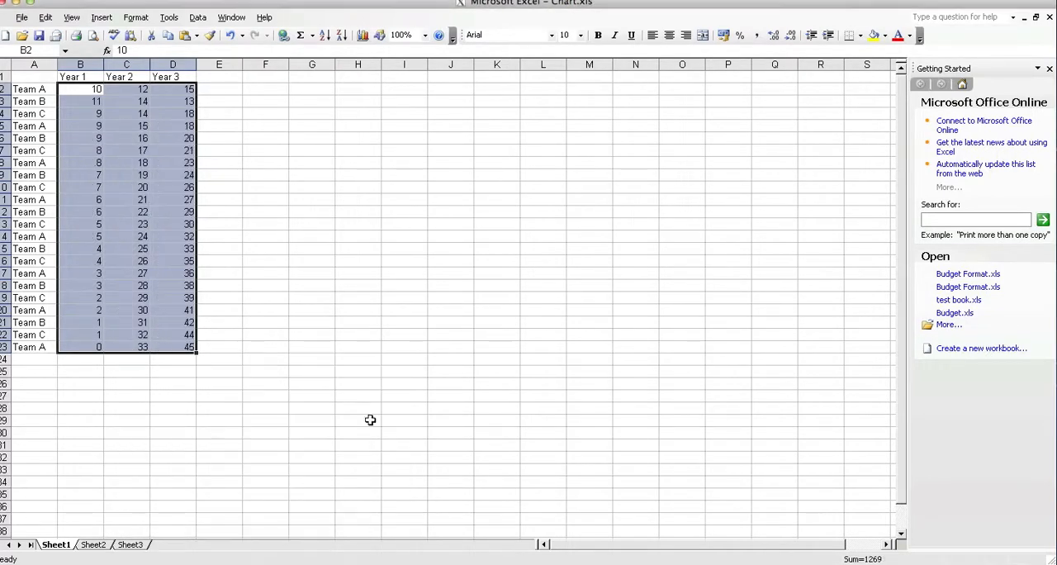
pyautogui.click(336, 299)
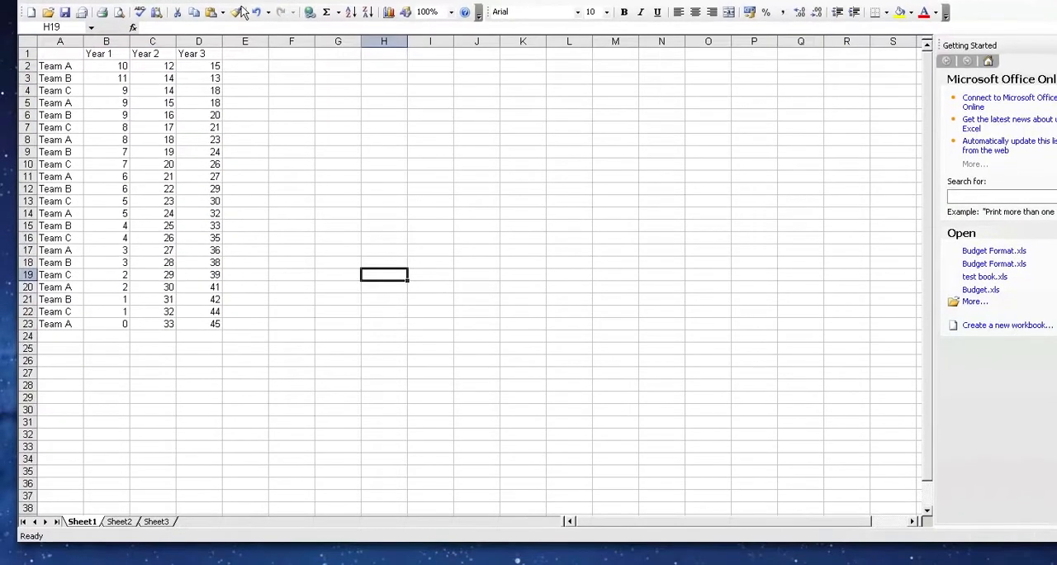
pyautogui.click(241, 12)
pyautogui.moveTo(114, 79); pyautogui.dragTo(121, 154)
pyautogui.moveTo(201, 175); pyautogui.dragTo(202, 170)
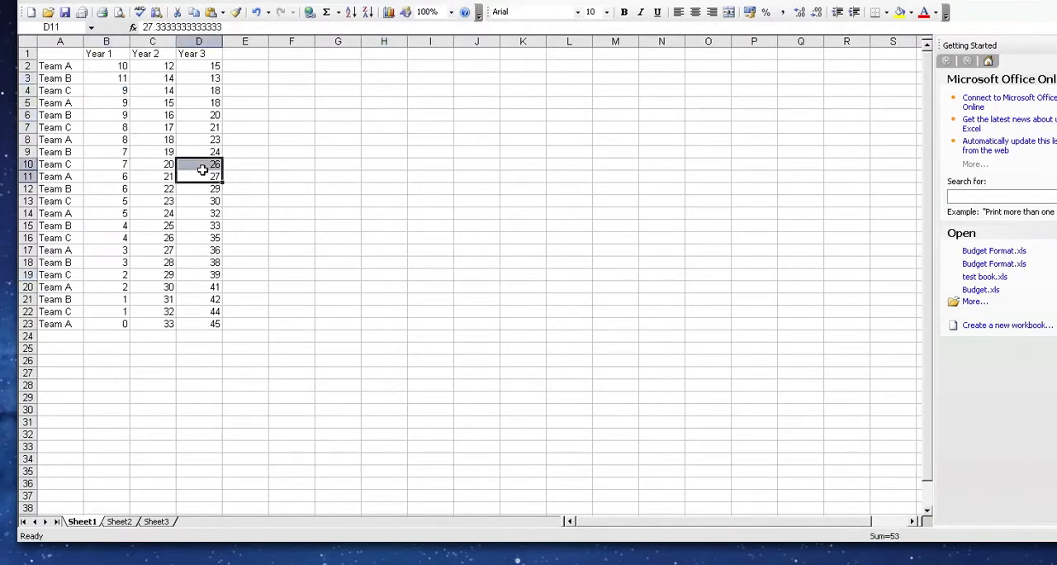
pyautogui.click(293, 174)
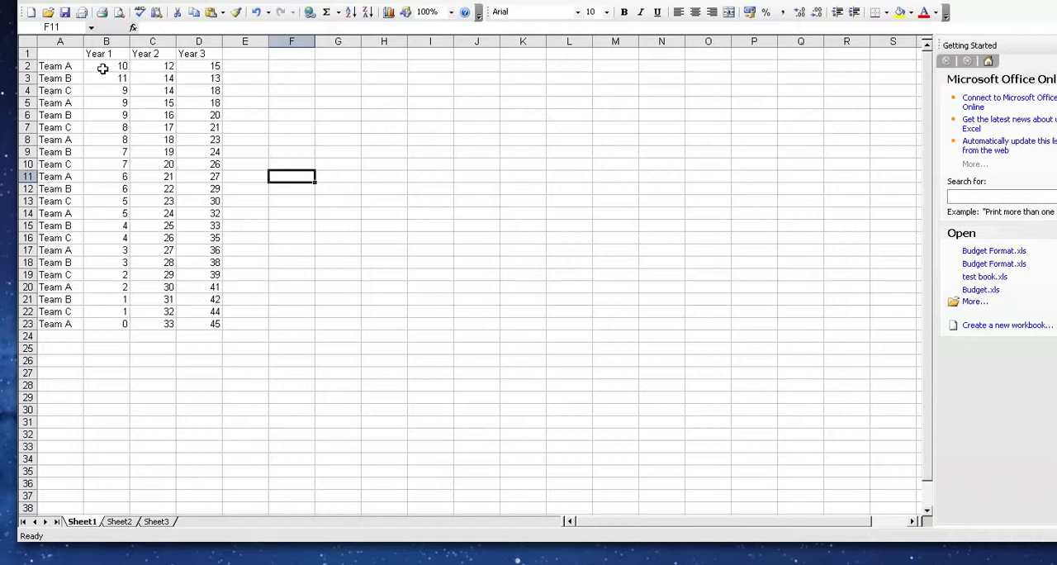
# Step: Set up a conditional formatting condition on B2:D23 for cell values less than 15
pyautogui.moveTo(101, 68); pyautogui.dragTo(211, 323)
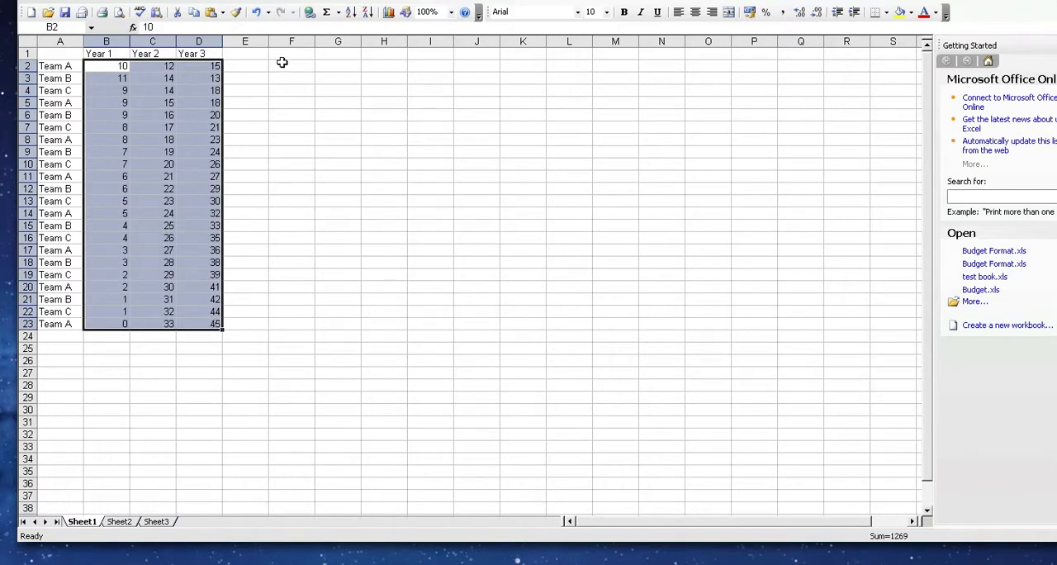
pyautogui.click(164, 2)
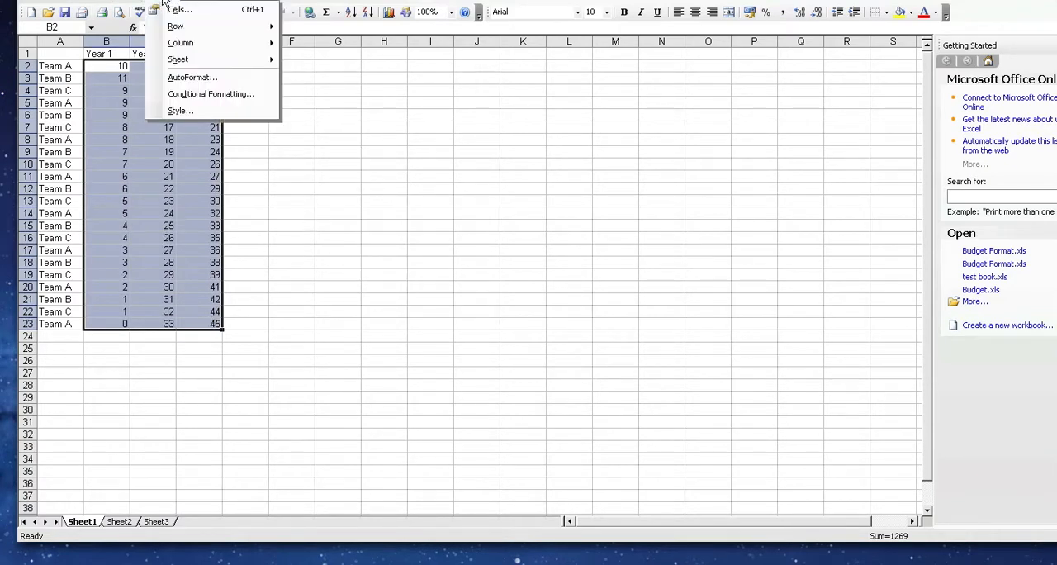
pyautogui.click(220, 93)
pyautogui.moveTo(198, 30); pyautogui.dragTo(440, 138)
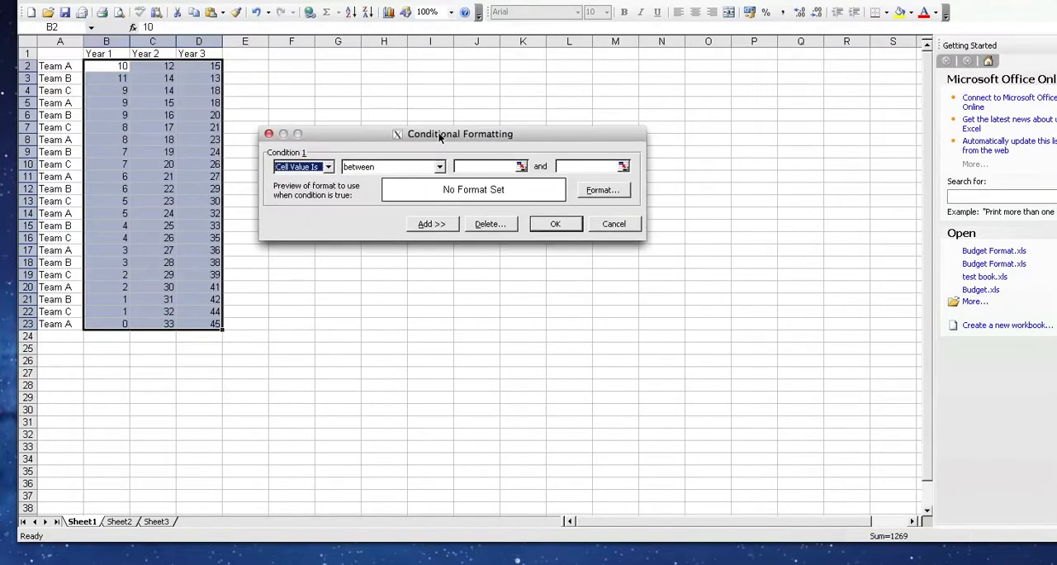
pyautogui.click(329, 167)
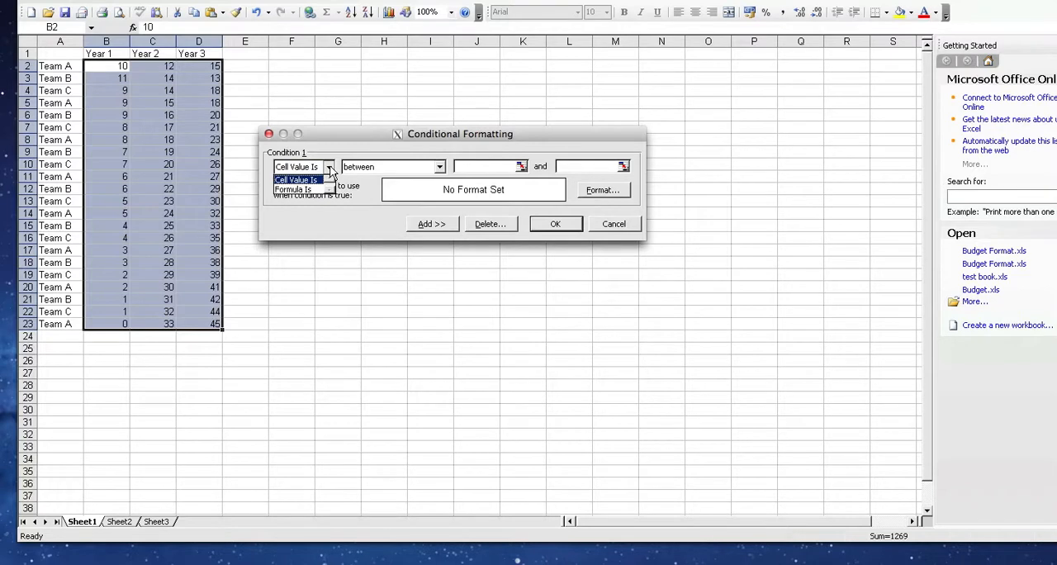
pyautogui.click(329, 167)
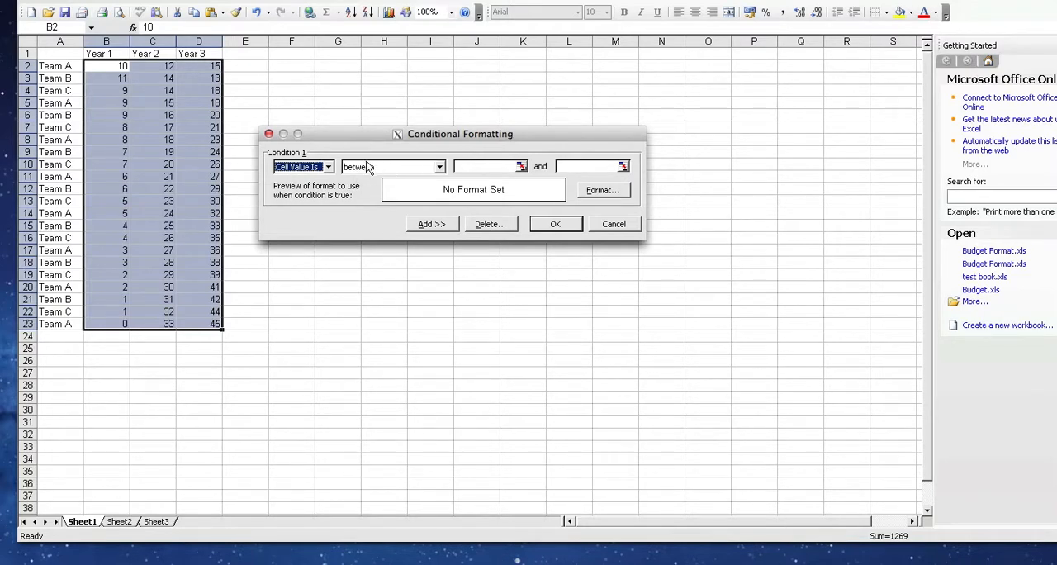
pyautogui.click(440, 167)
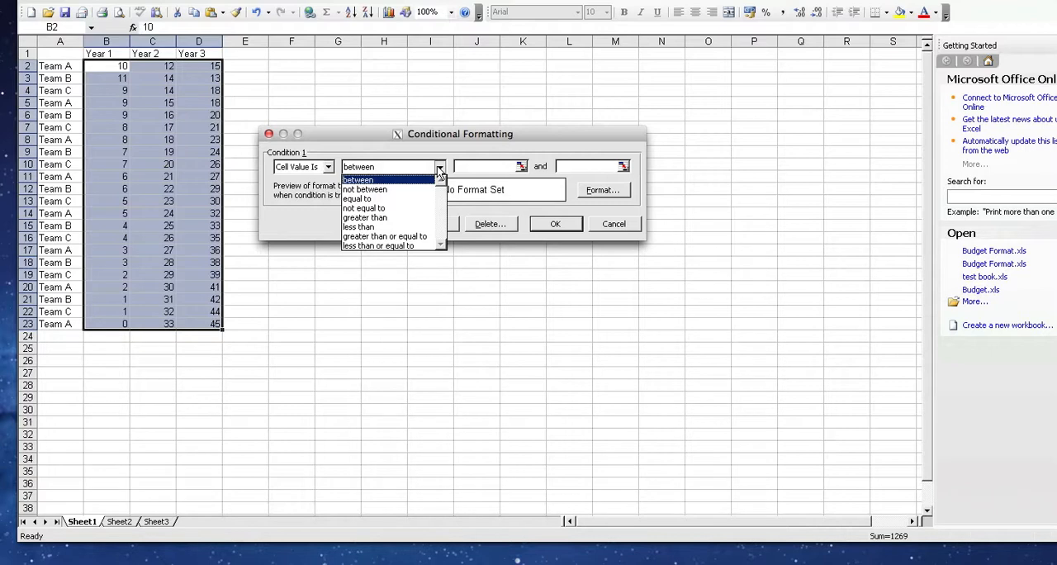
pyautogui.click(407, 227)
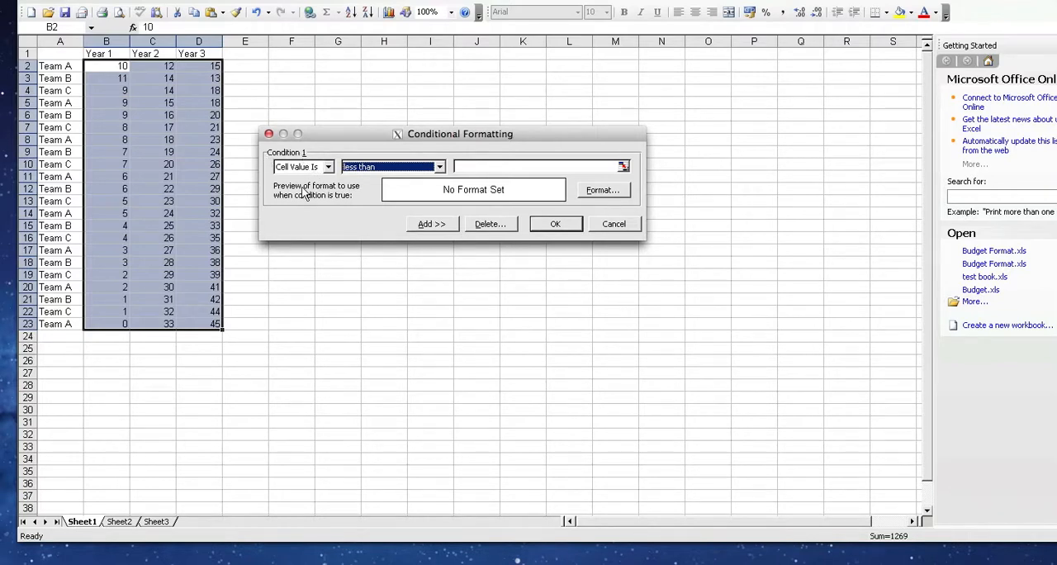
pyautogui.click(491, 166)
pyautogui.write('15')
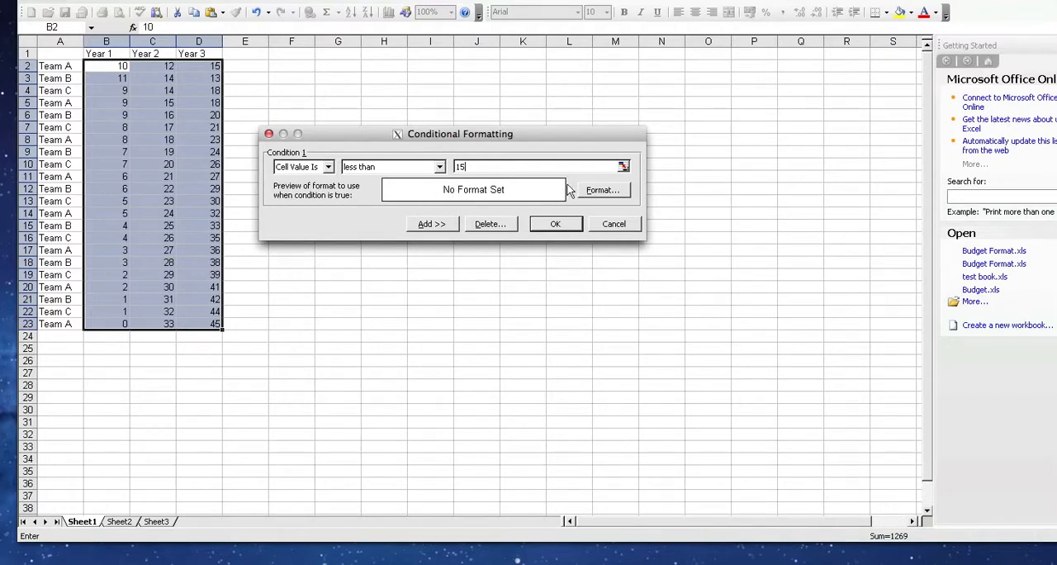
# Step: Give the less-than-15 condition red cell shading and apply it to the yearly values
pyautogui.click(608, 191)
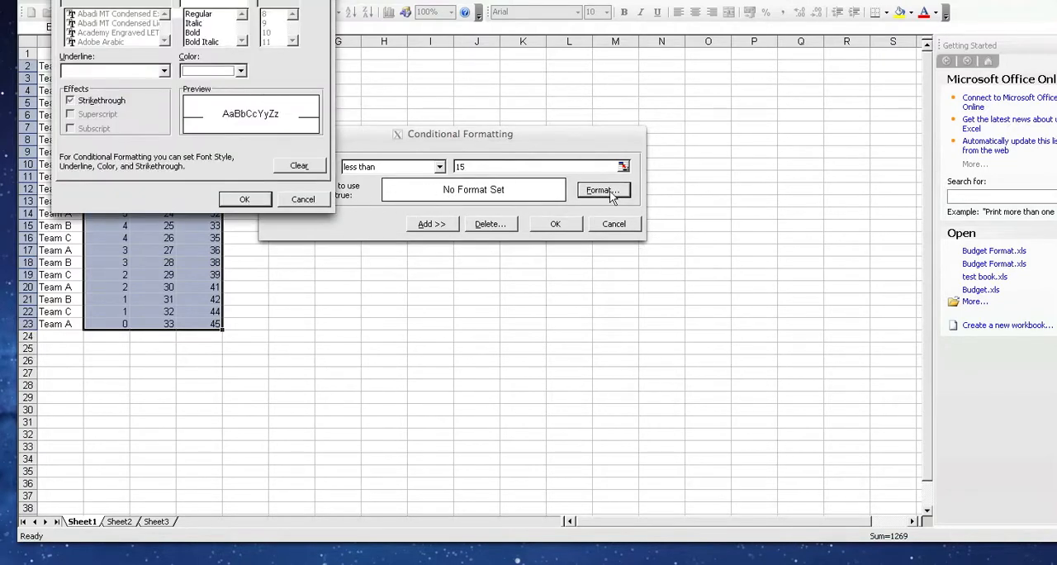
pyautogui.moveTo(242, 0); pyautogui.dragTo(753, 167)
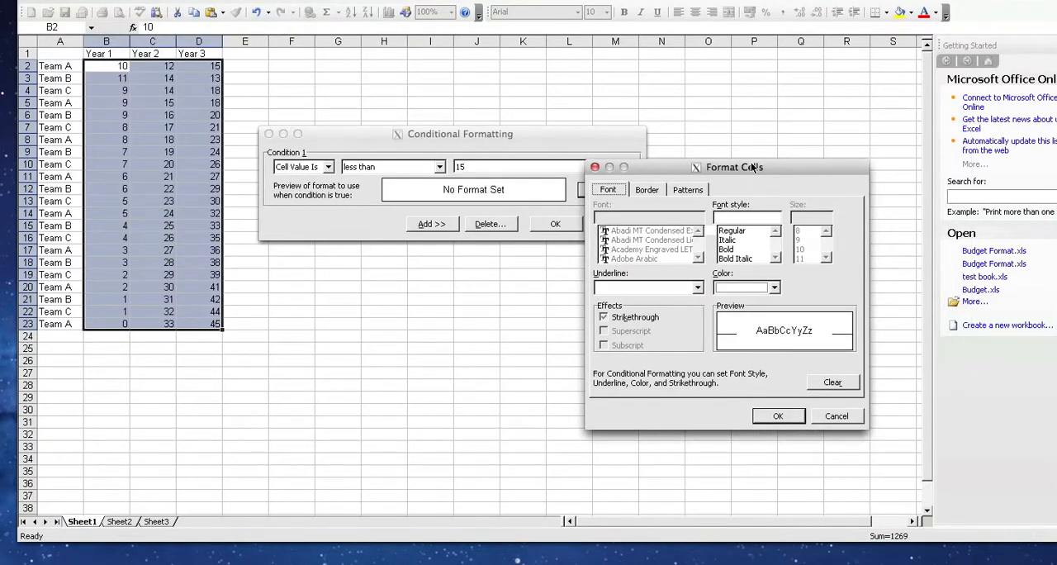
pyautogui.click(686, 190)
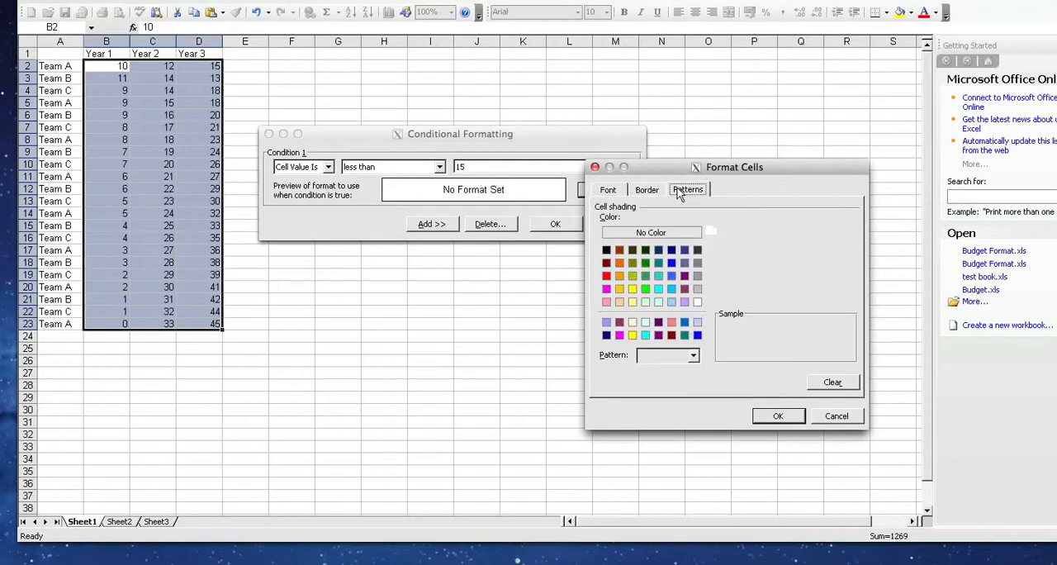
pyautogui.click(607, 278)
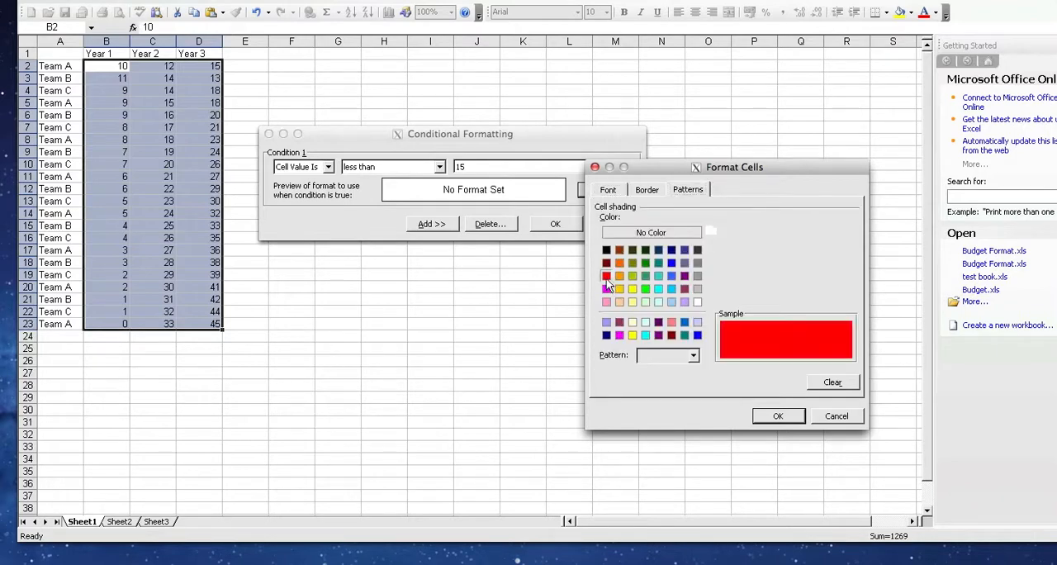
pyautogui.click(775, 416)
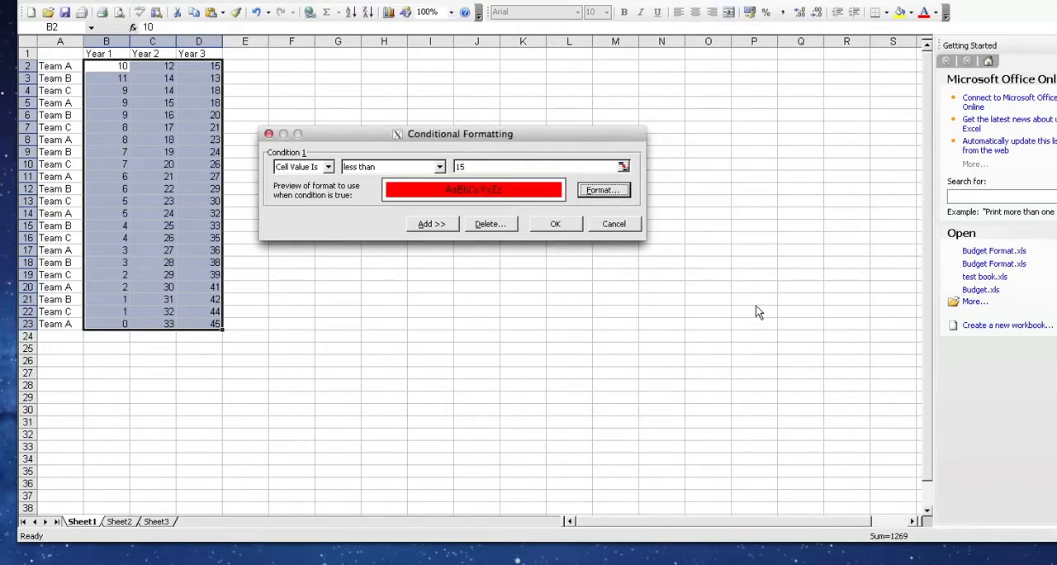
pyautogui.click(556, 224)
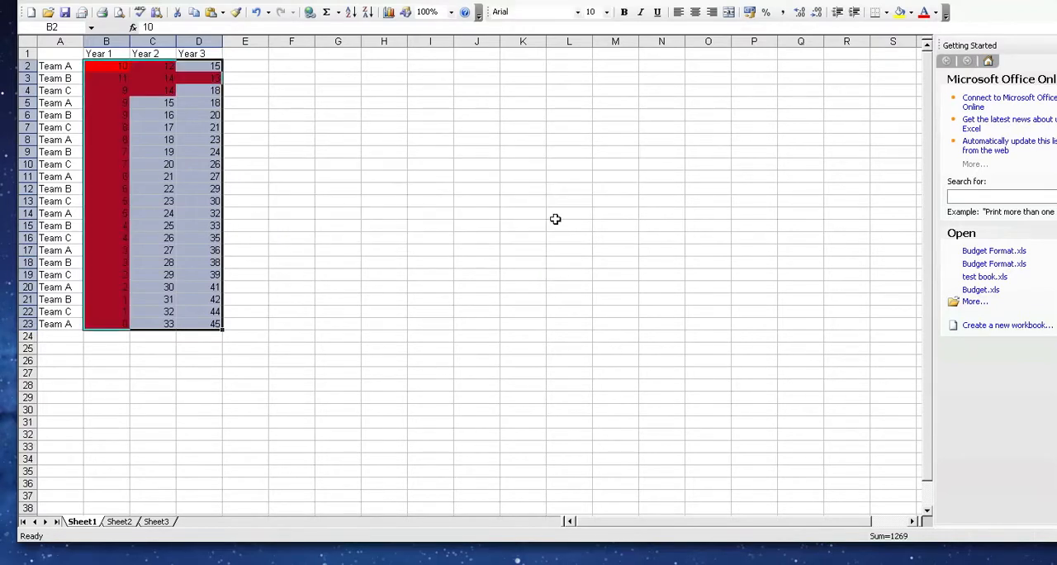
pyautogui.click(284, 187)
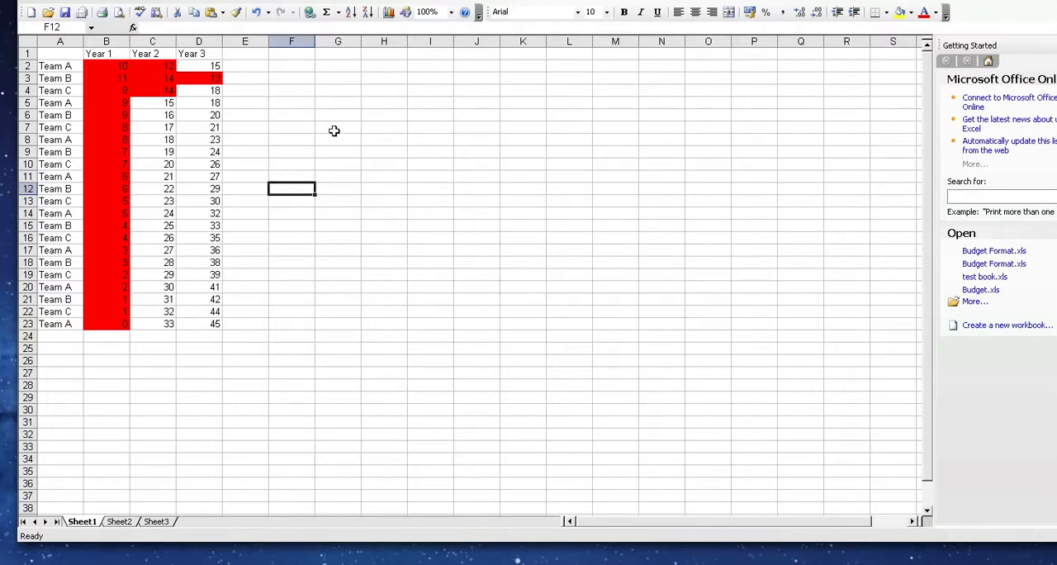
pyautogui.click(201, 66)
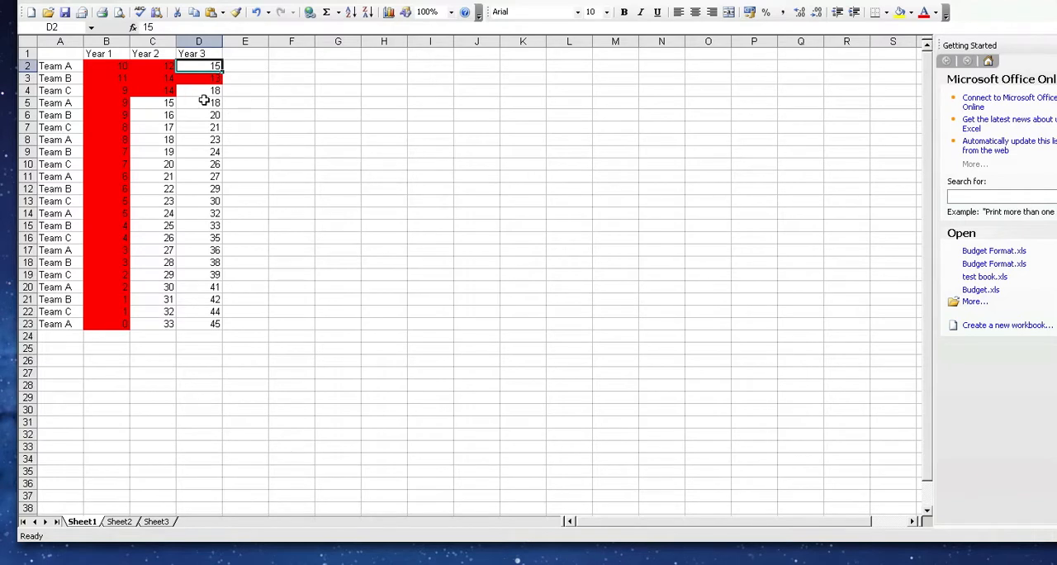
pyautogui.click(271, 140)
# Step: Add a second conditional formatting condition to B2:D23 for cell values greater than or equal to 35
pyautogui.moveTo(99, 66); pyautogui.dragTo(215, 322)
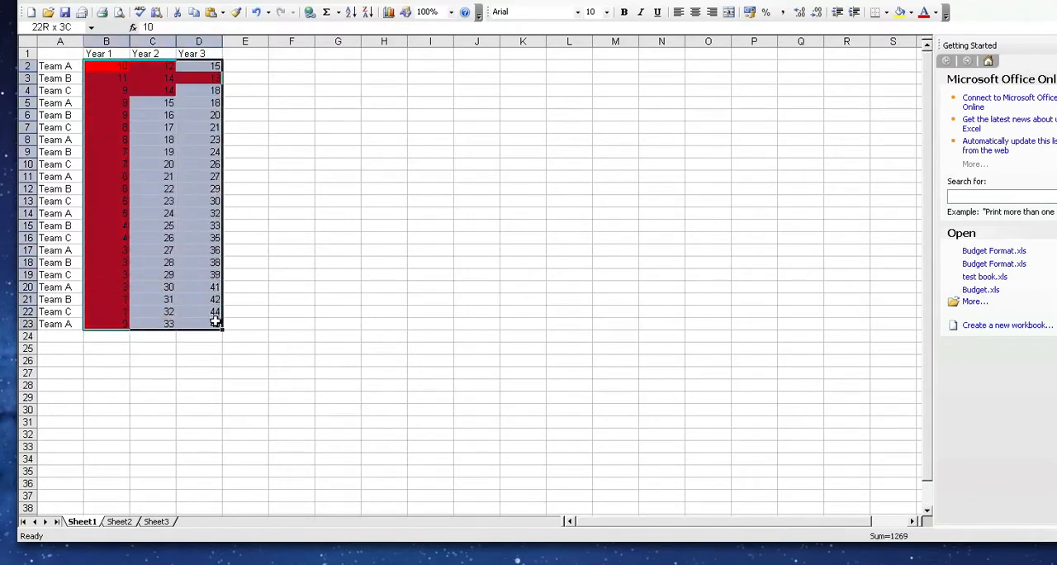
pyautogui.click(157, 2)
pyautogui.click(195, 95)
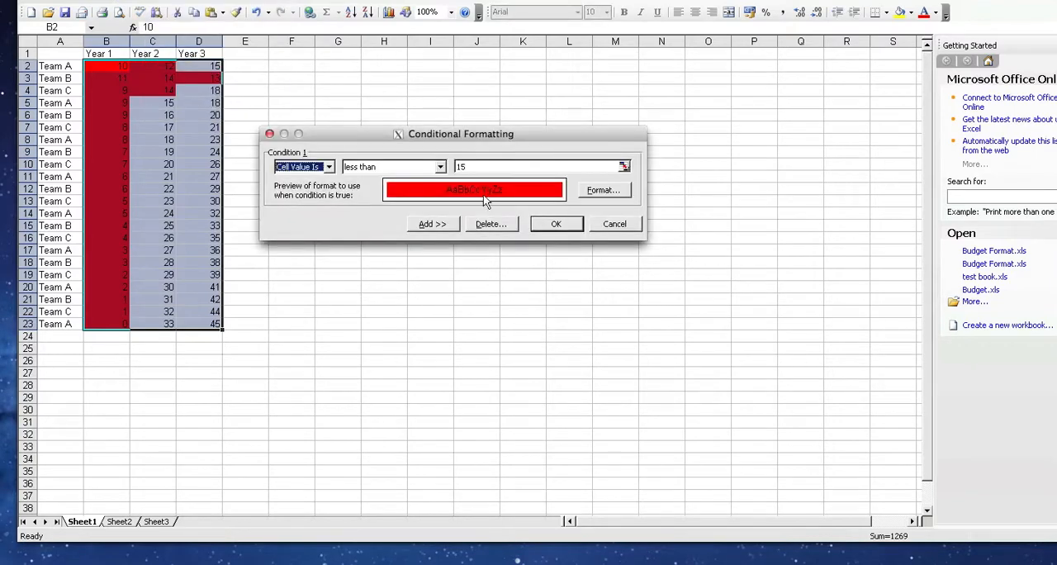
pyautogui.moveTo(352, 129); pyautogui.dragTo(359, 119)
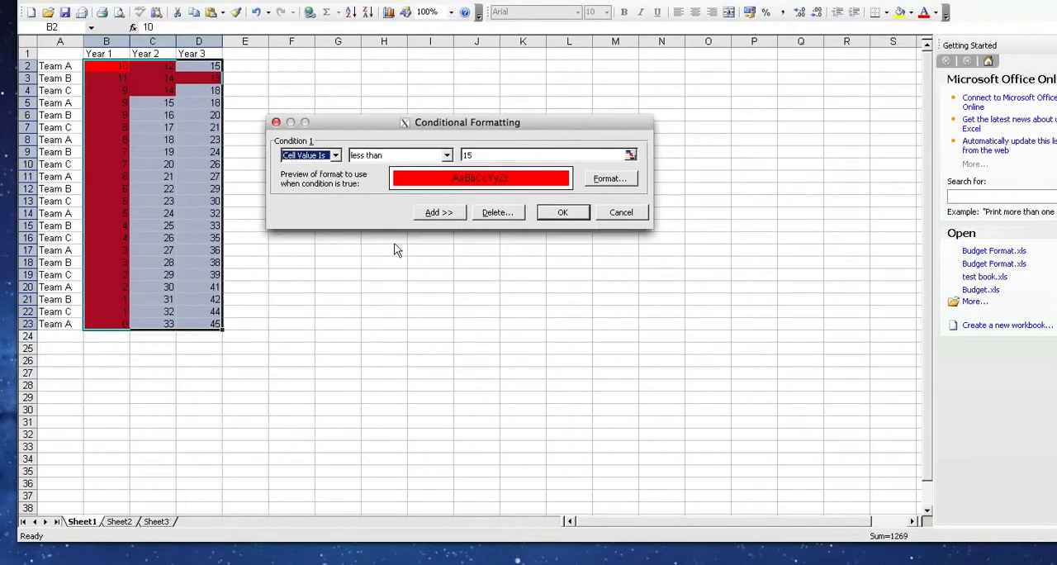
pyautogui.click(438, 213)
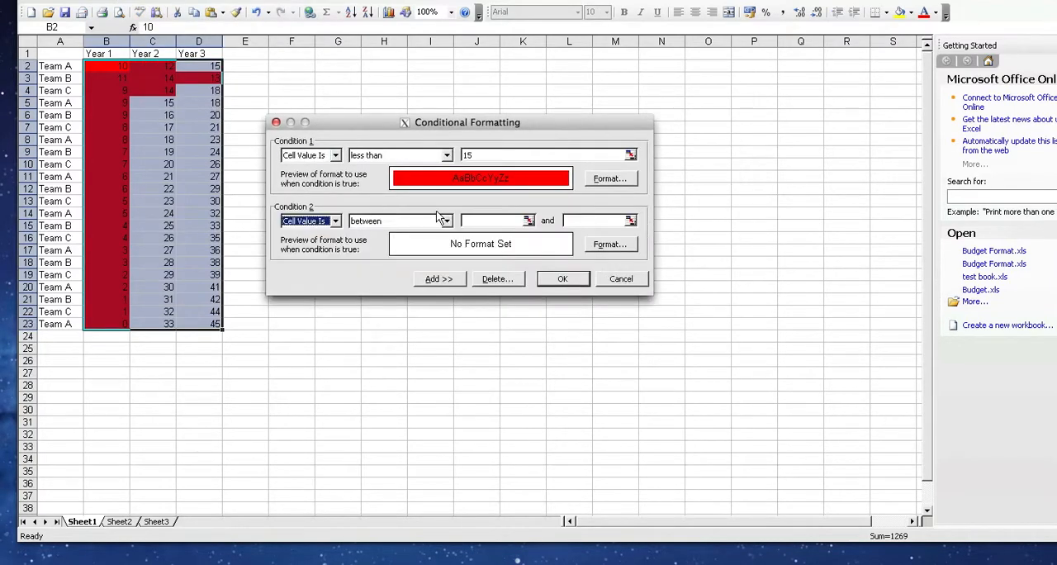
pyautogui.click(378, 222)
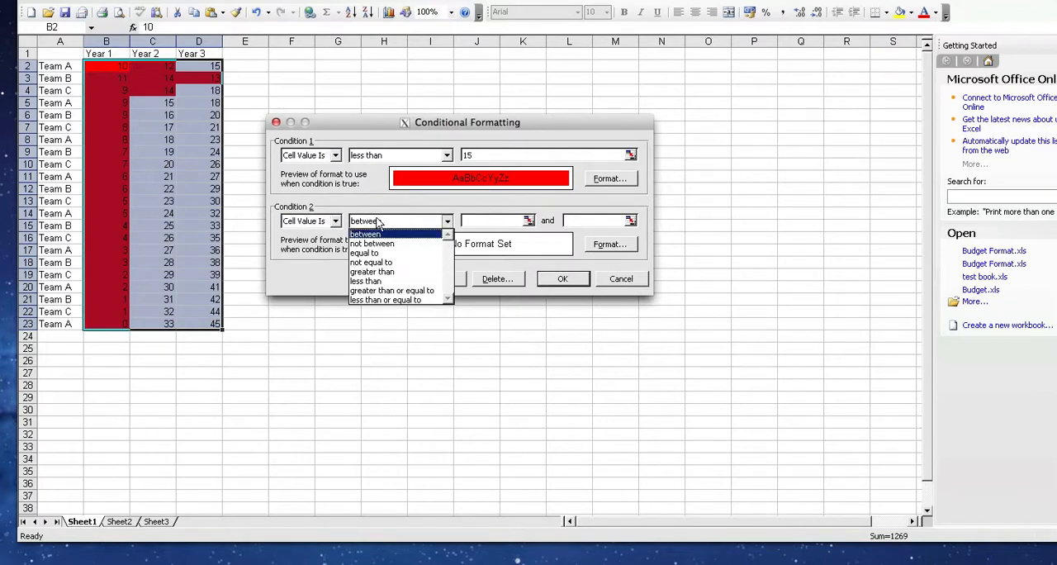
pyautogui.click(396, 291)
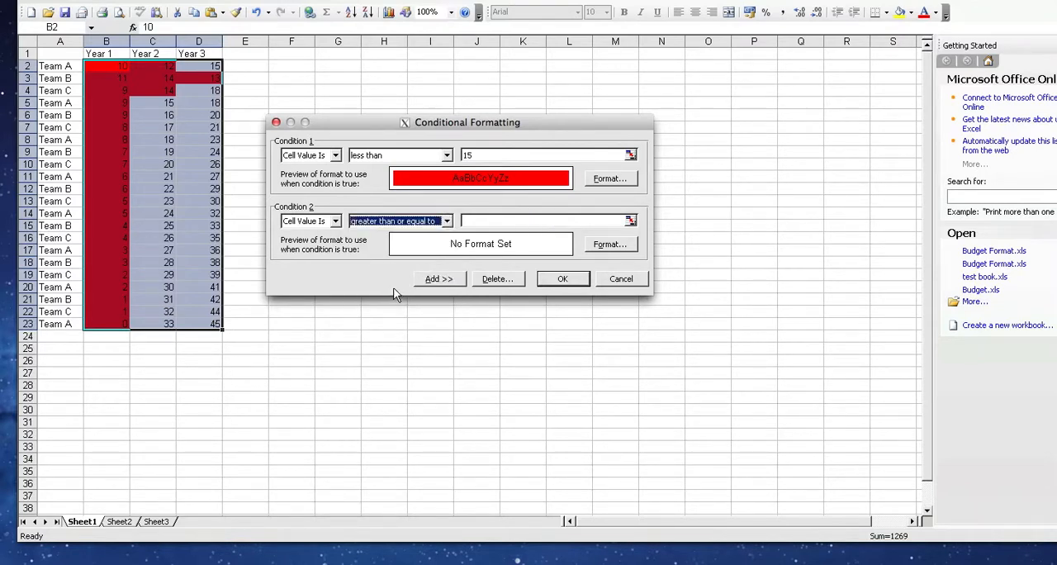
pyautogui.click(481, 220)
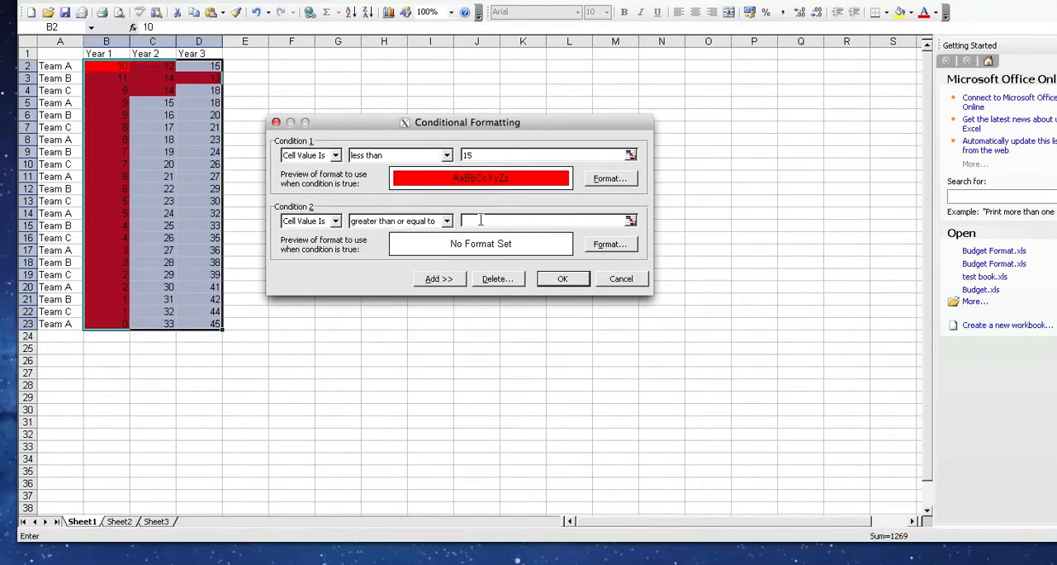
pyautogui.write('35')
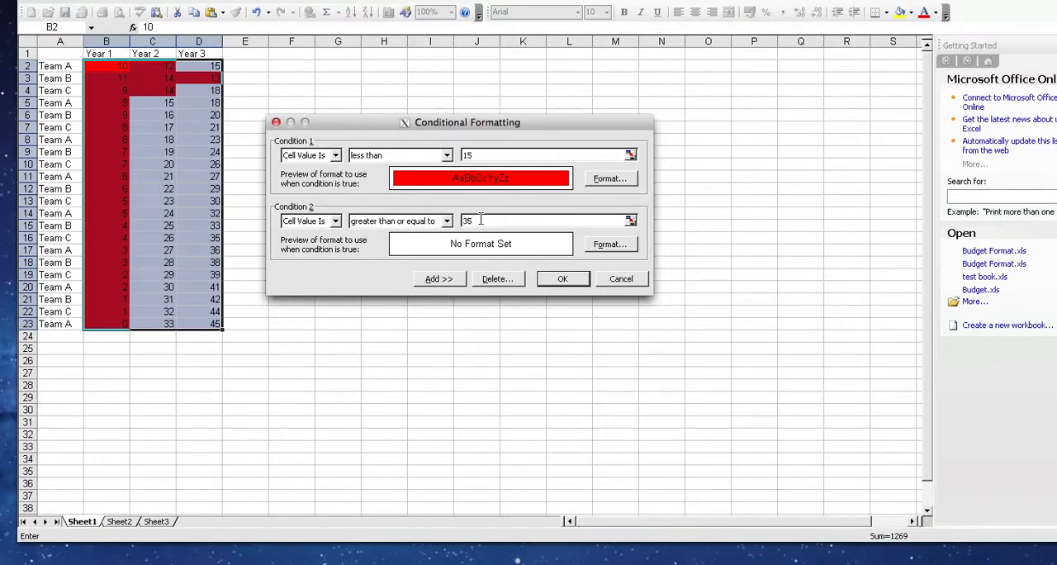
# Step: Give the greater-than-or-equal-to-35 condition blue cell shading and a bright pink outline border
pyautogui.click(612, 245)
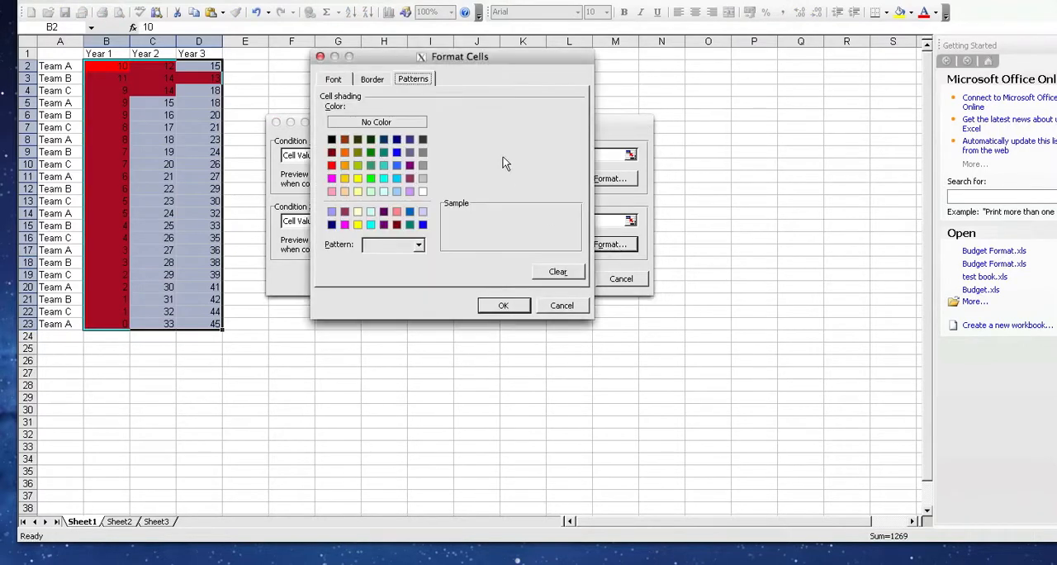
pyautogui.click(397, 165)
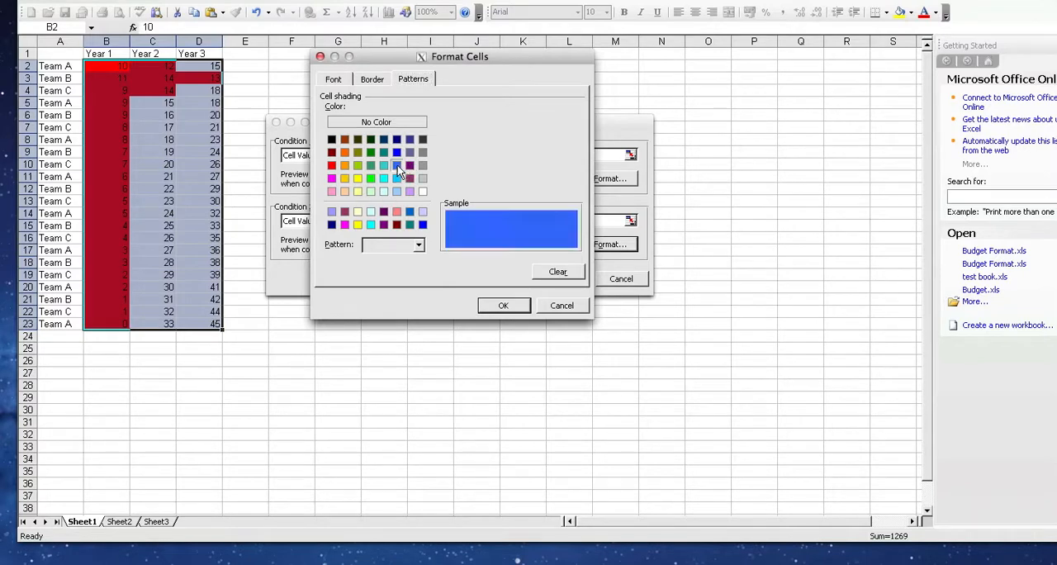
pyautogui.click(372, 83)
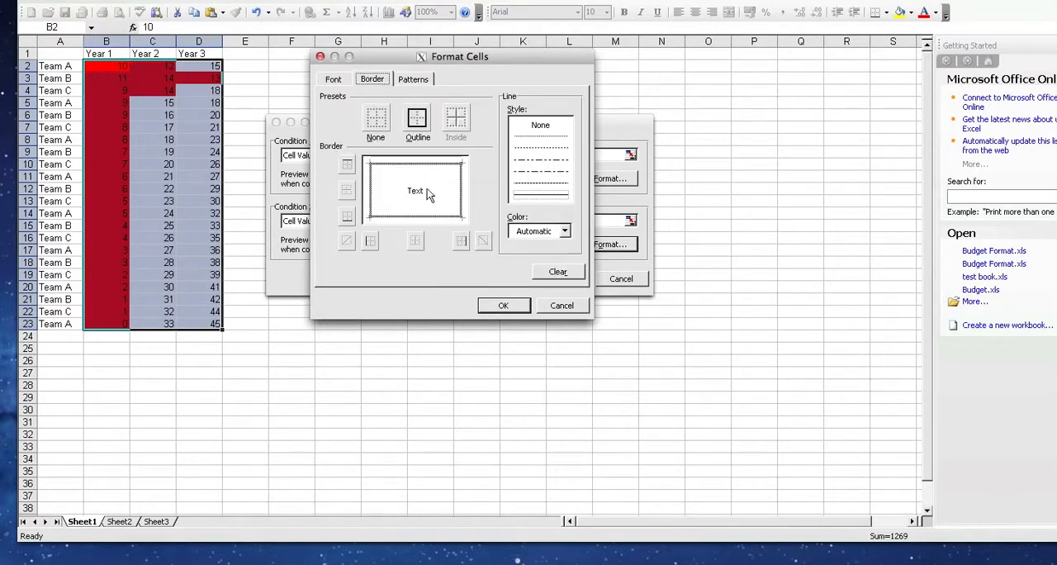
pyautogui.click(565, 232)
pyautogui.click(563, 232)
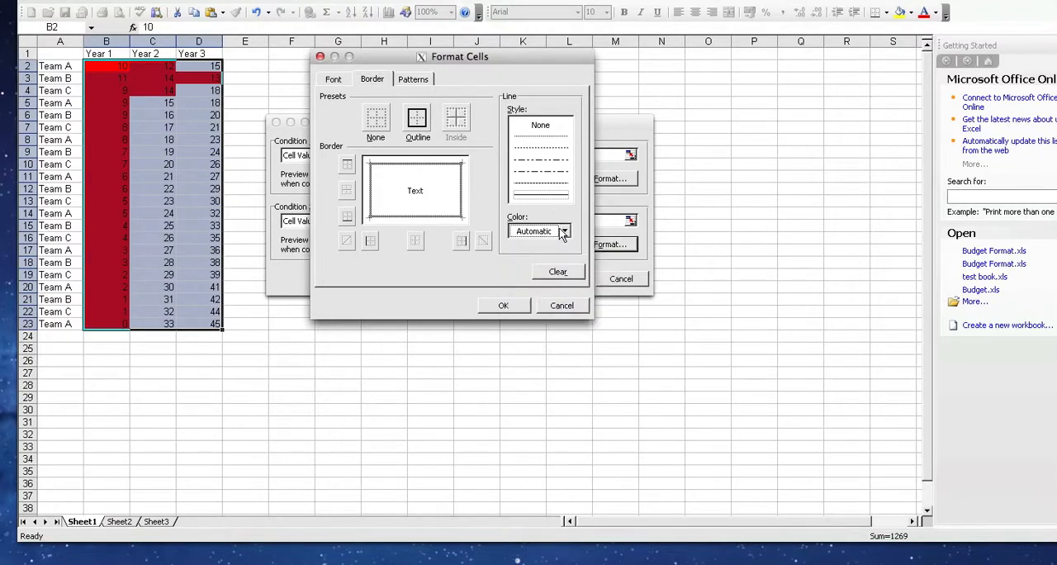
pyautogui.click(562, 232)
pyautogui.click(515, 303)
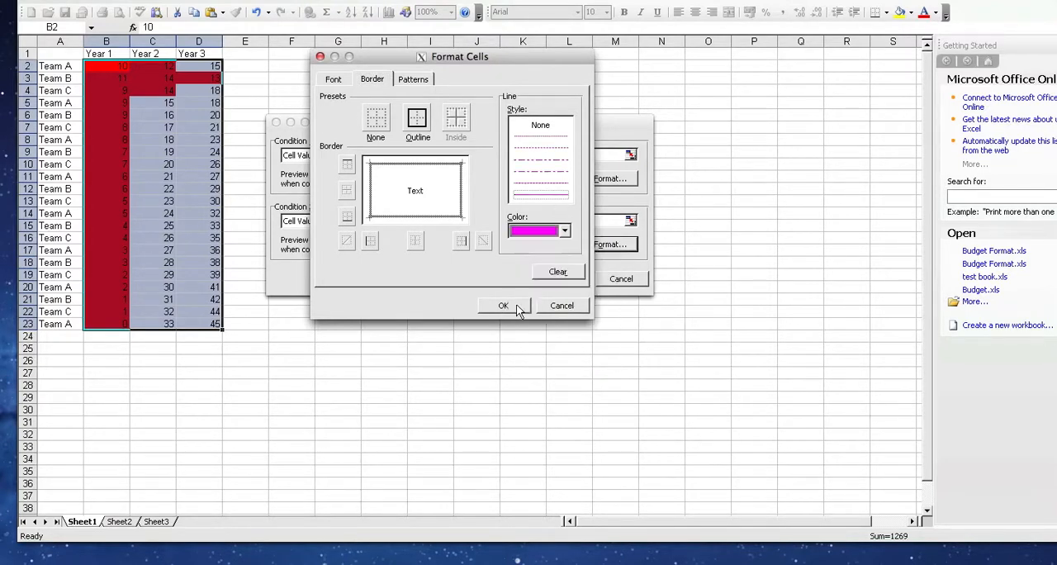
pyautogui.click(423, 117)
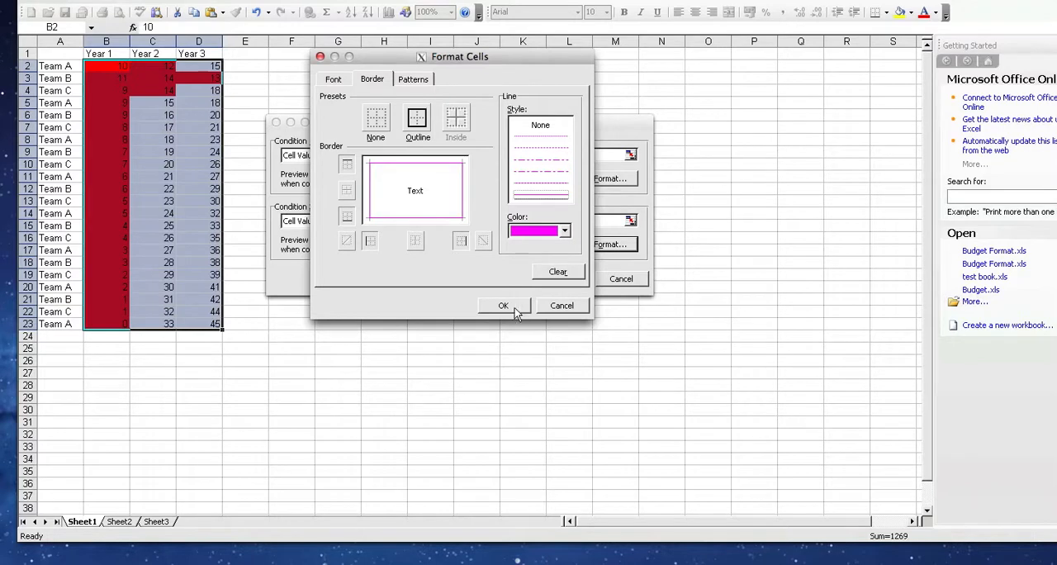
# Step: Set the second condition's font colour to white and apply both conditions to the yearly values
pyautogui.click(335, 79)
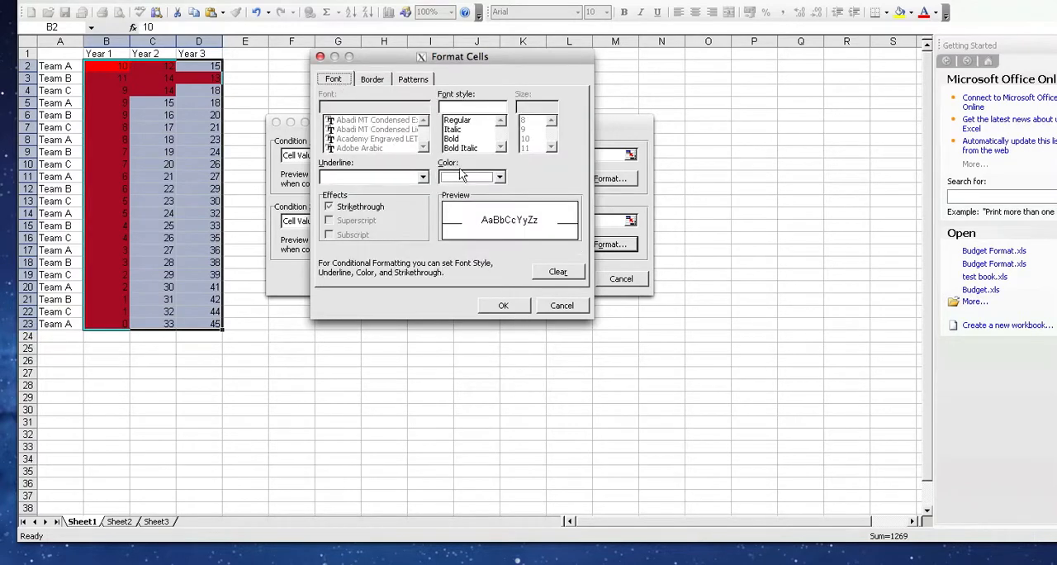
pyautogui.click(500, 178)
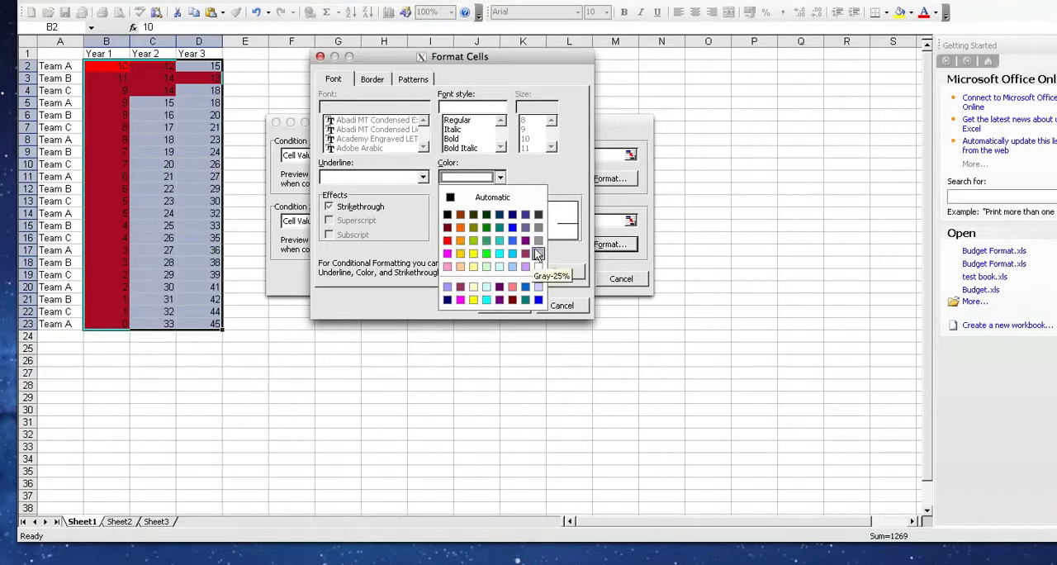
pyautogui.click(537, 268)
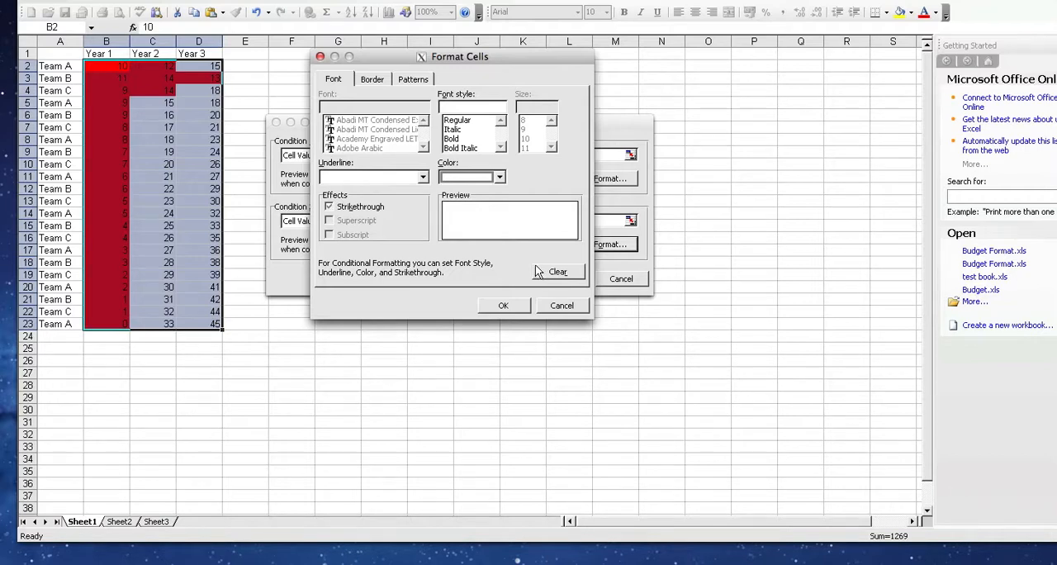
pyautogui.click(504, 305)
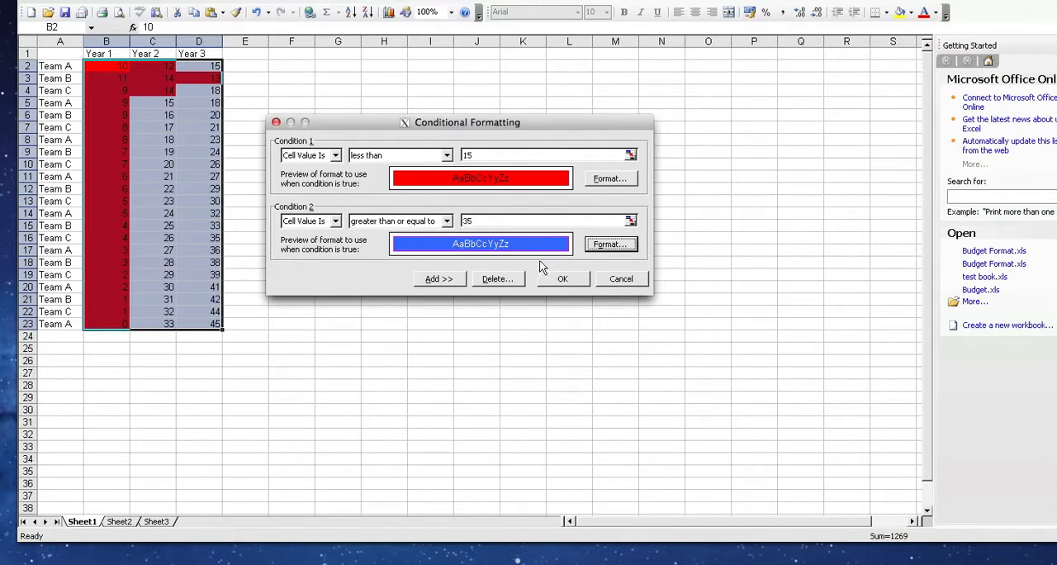
pyautogui.click(565, 279)
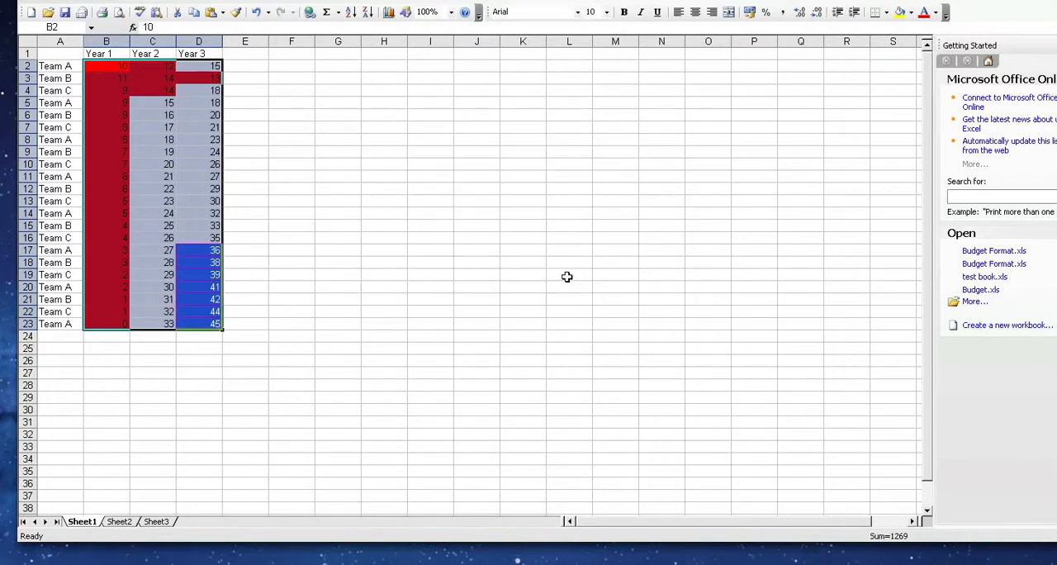
pyautogui.click(301, 236)
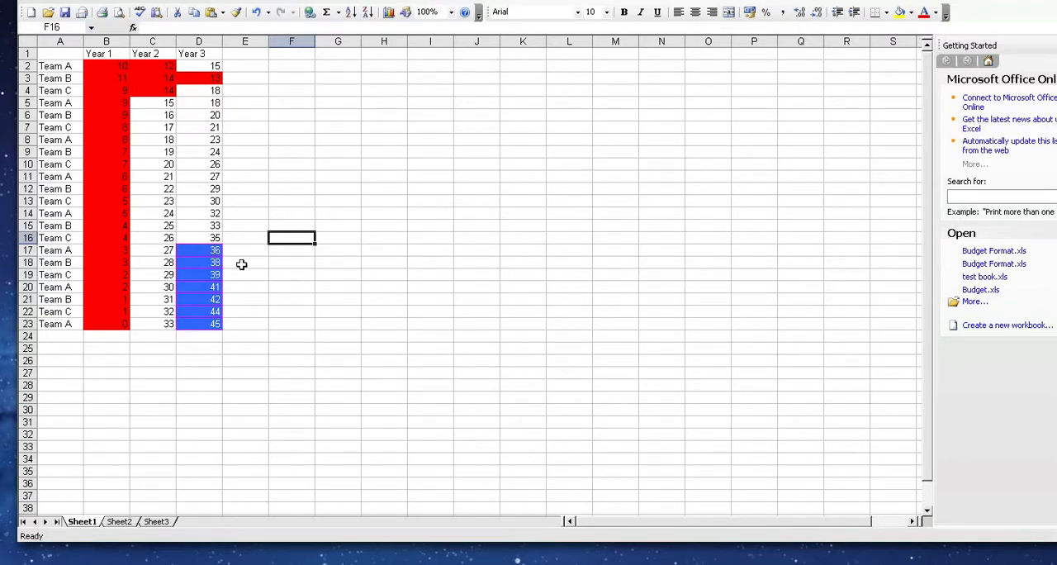
# Step: Check the exact value stored in D16 and review the second condition's operator and threshold for B2:D23
pyautogui.click(208, 236)
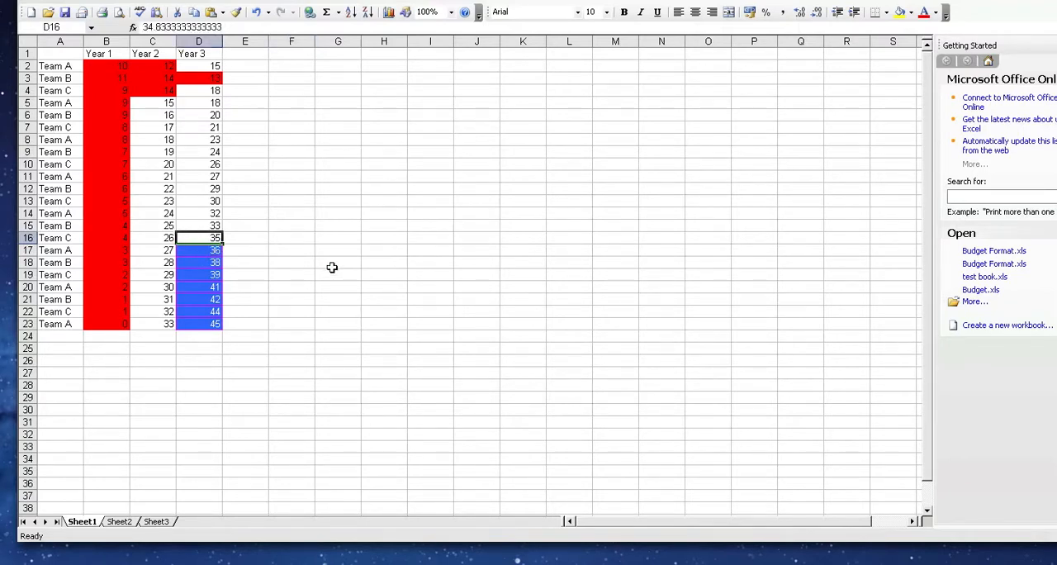
pyautogui.click(252, 269)
pyautogui.click(198, 237)
pyautogui.moveTo(100, 68); pyautogui.dragTo(217, 324)
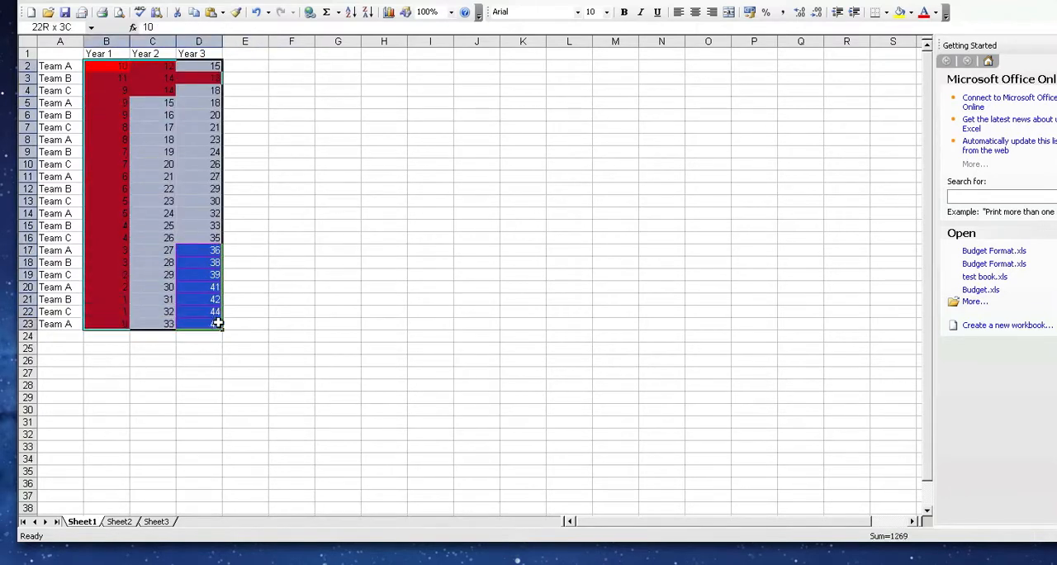
pyautogui.click(165, 2)
pyautogui.click(180, 94)
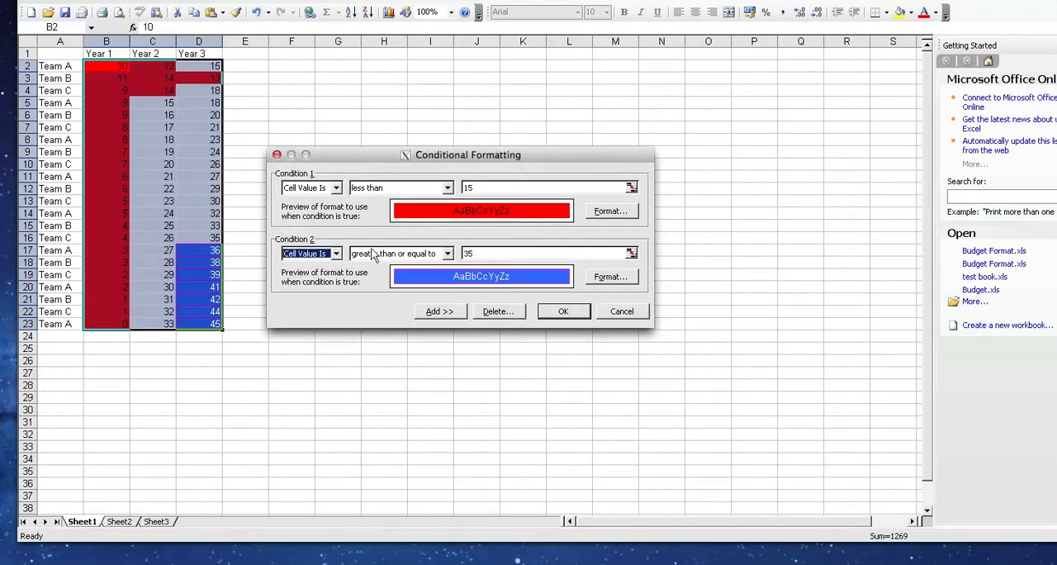
pyautogui.click(447, 256)
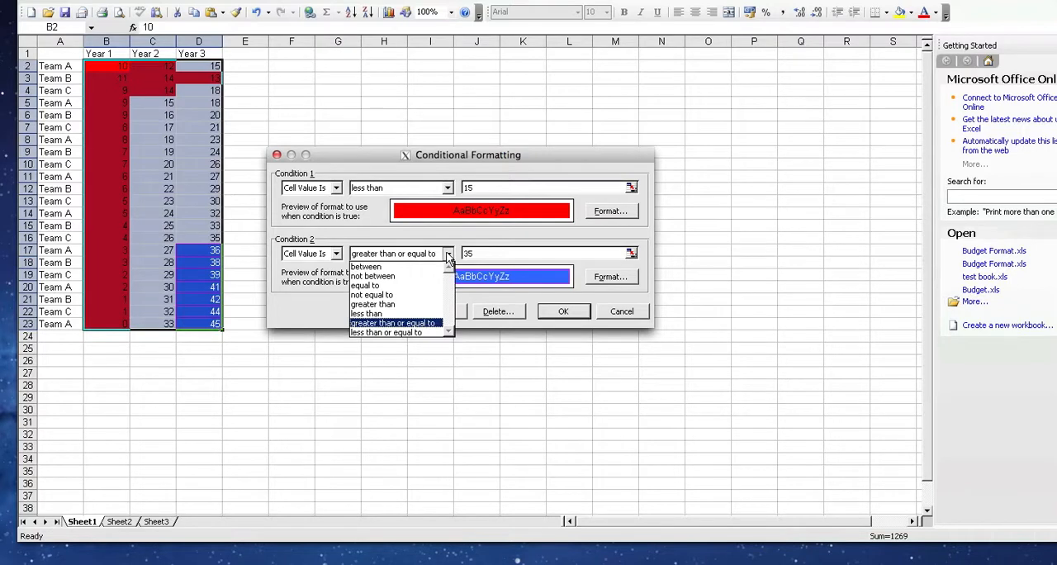
pyautogui.click(447, 256)
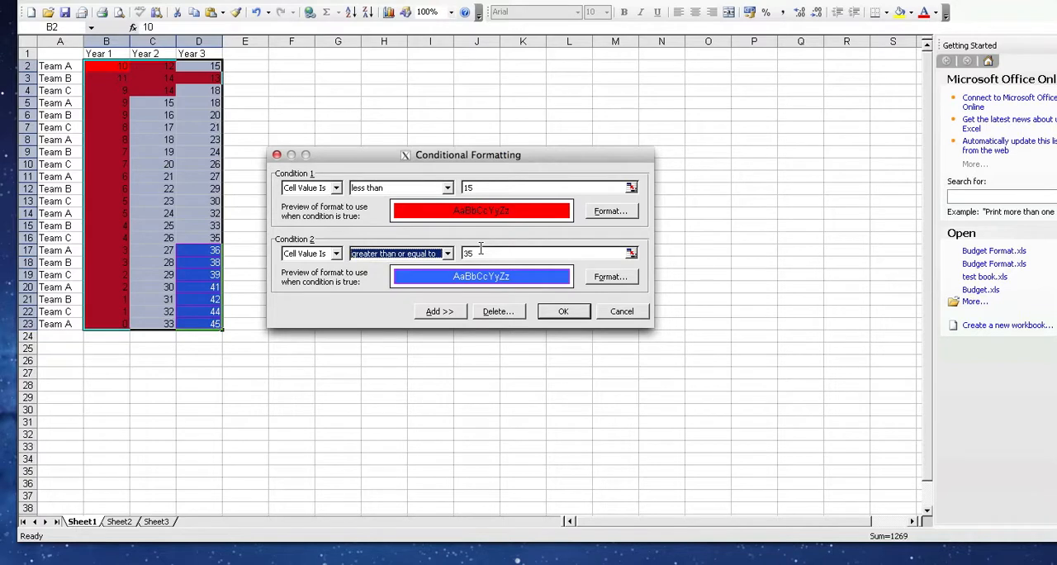
pyautogui.click(621, 311)
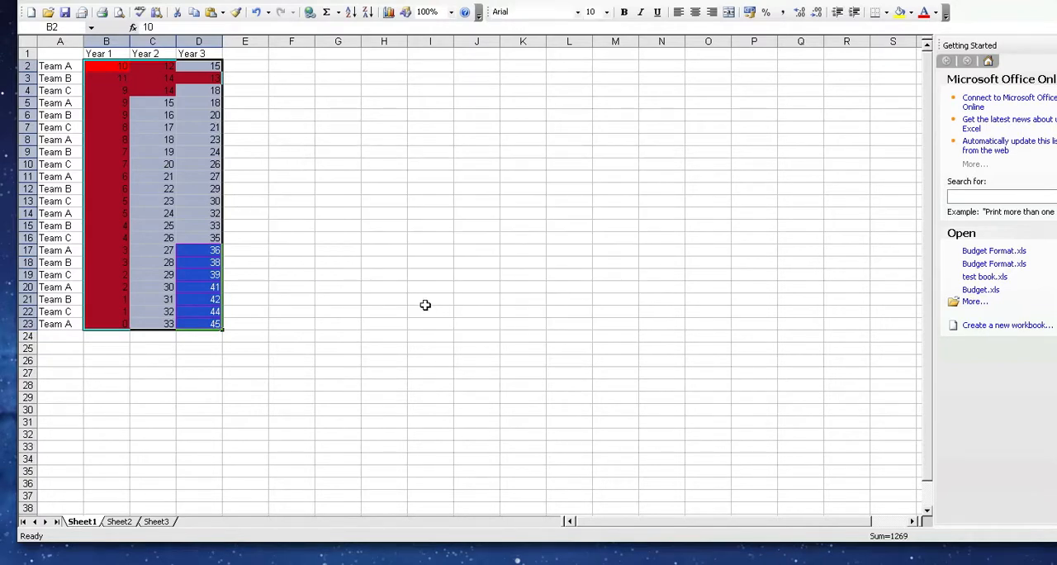
pyautogui.click(425, 305)
pyautogui.rightClick(203, 238)
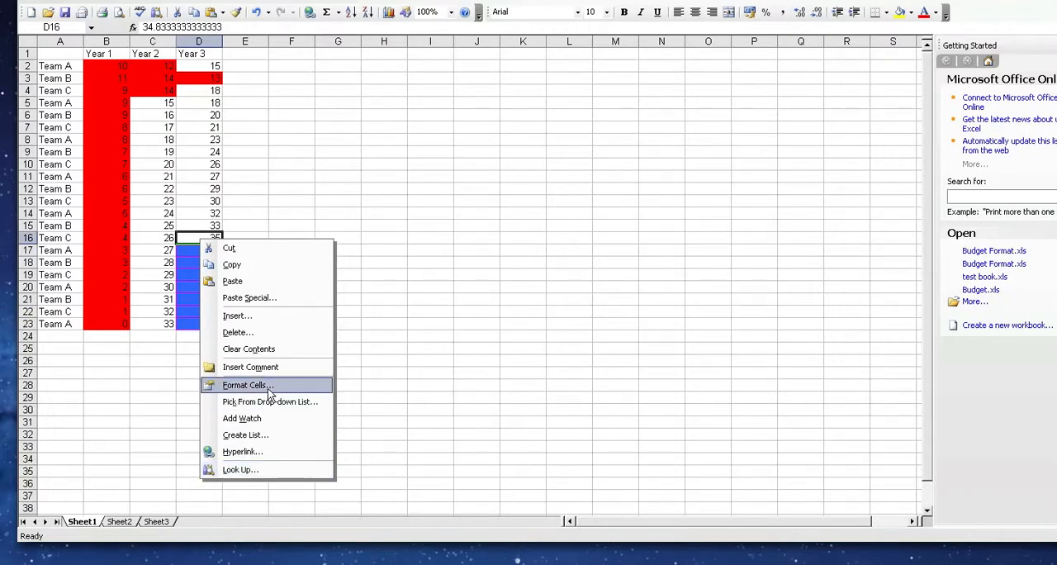
pyautogui.click(455, 278)
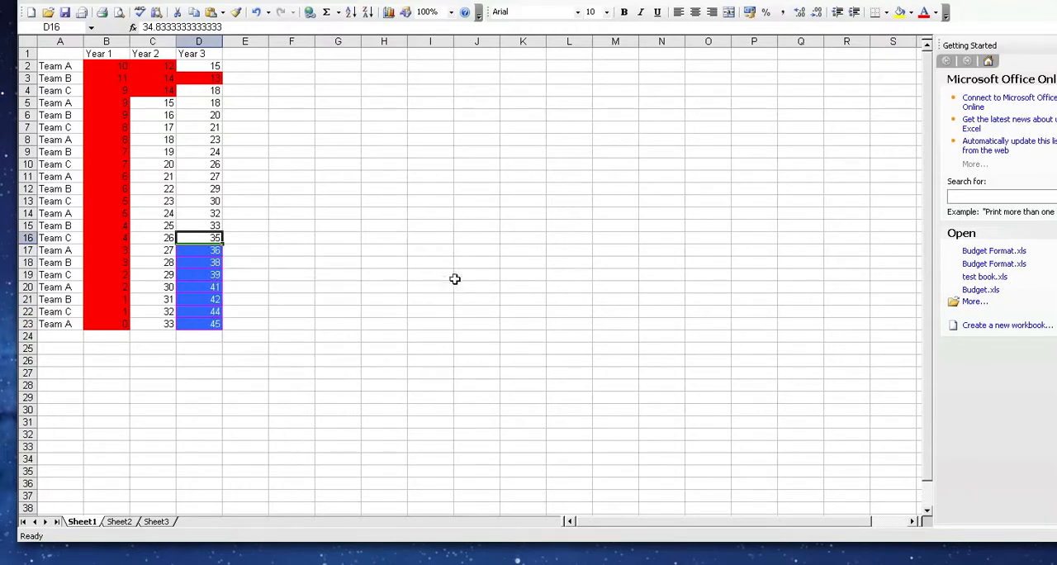
pyautogui.click(457, 277)
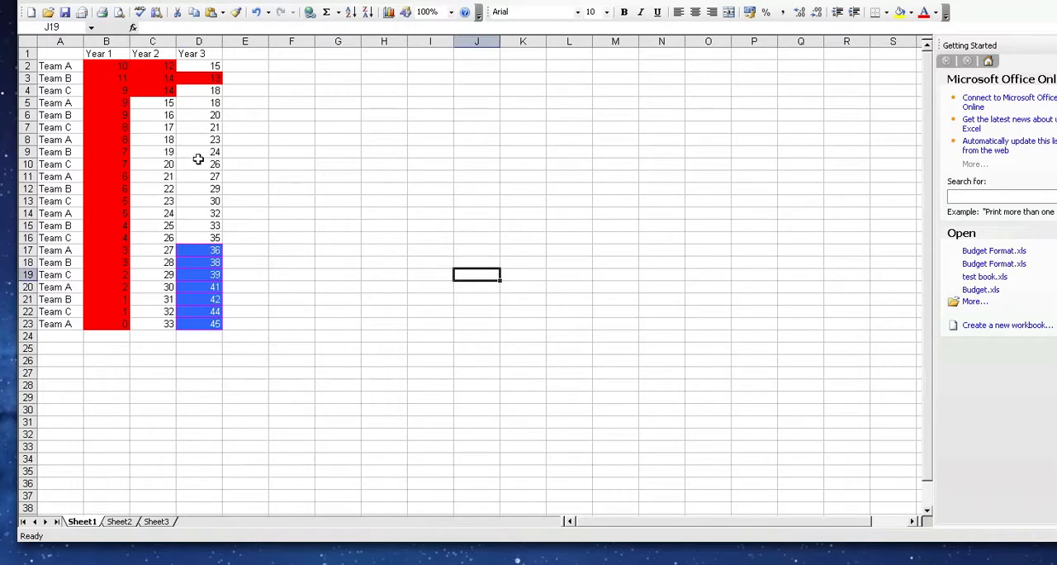
# Step: Format the Year 3 value in D16 as Number with 1 decimal place
pyautogui.click(189, 238)
pyautogui.rightClick(195, 240)
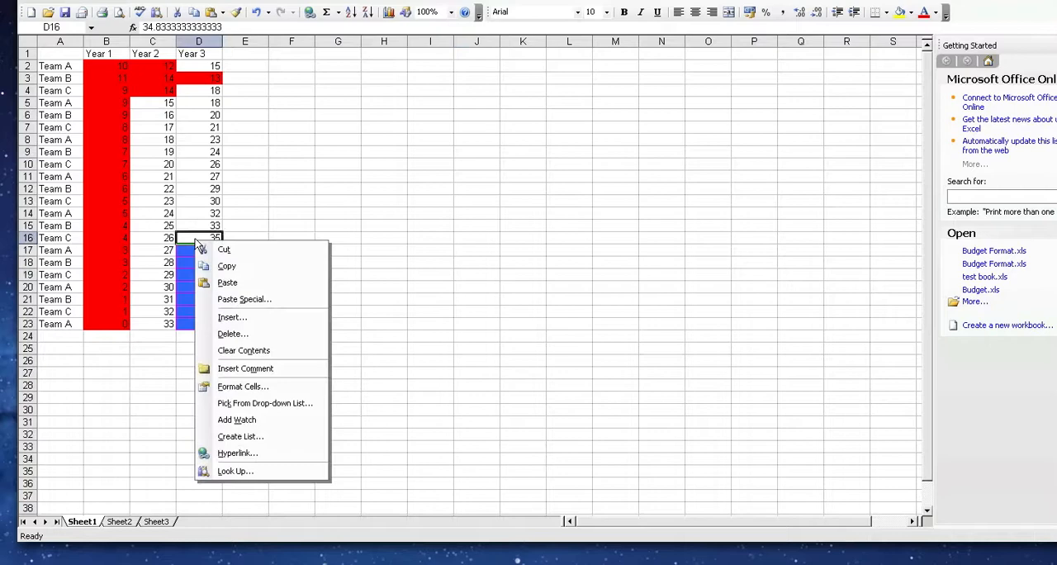
pyautogui.click(249, 388)
pyautogui.moveTo(211, 245); pyautogui.dragTo(556, 251)
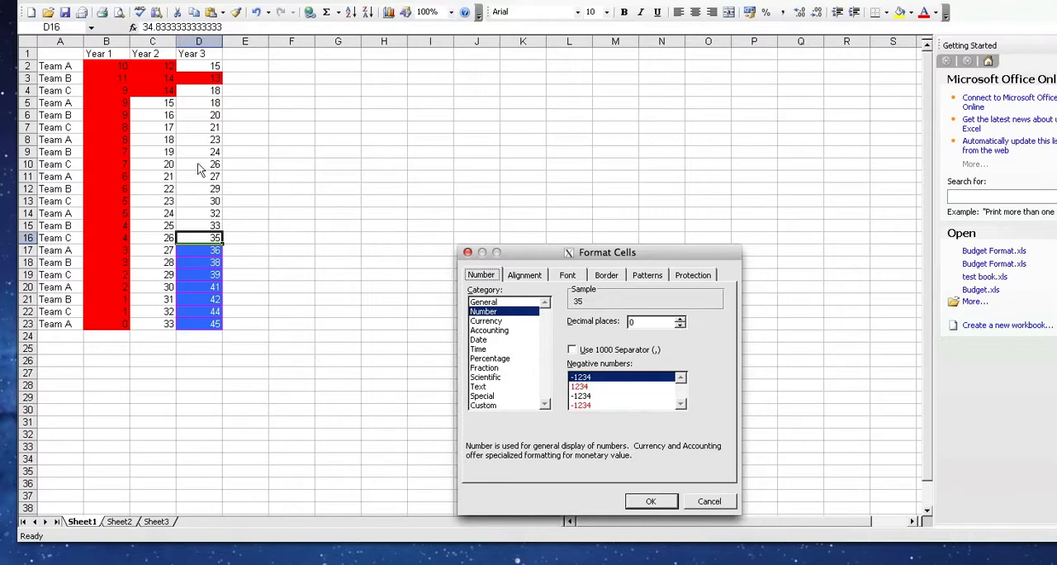
pyautogui.click(680, 319)
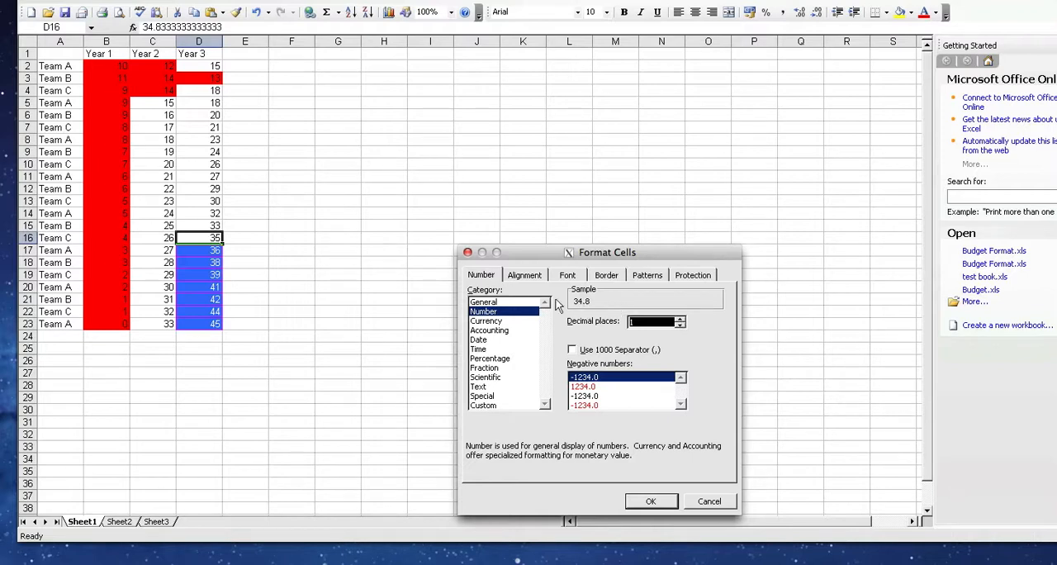
pyautogui.click(681, 325)
pyautogui.click(680, 319)
pyautogui.moveTo(547, 249); pyautogui.dragTo(462, 208)
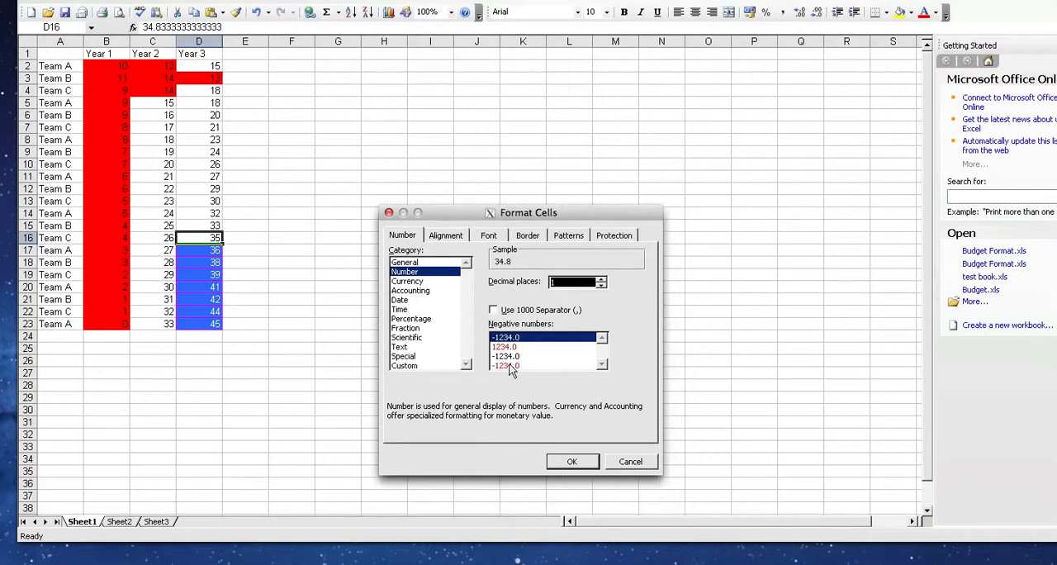
pyautogui.click(573, 461)
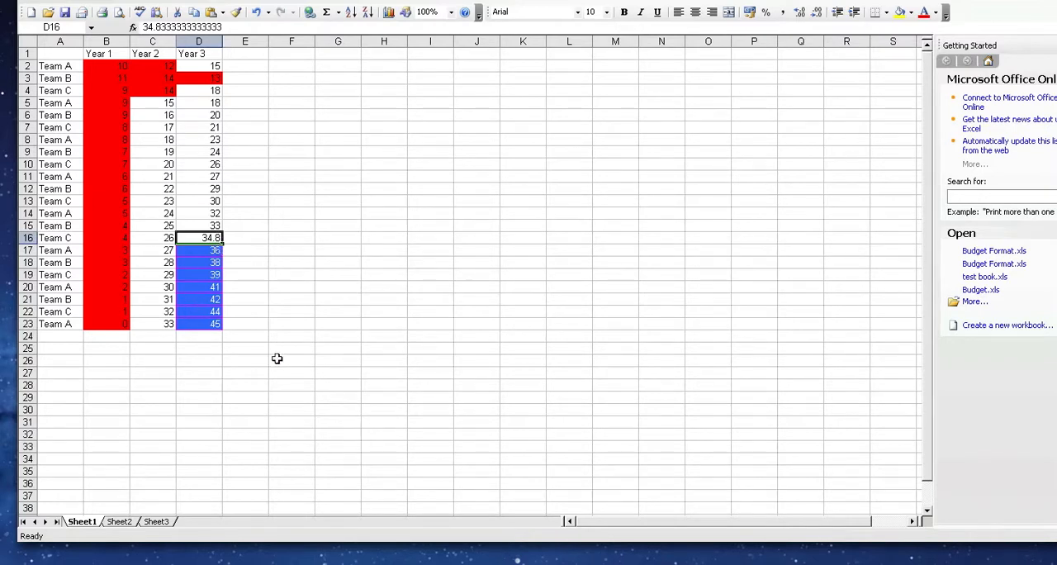
# Step: Test the upper condition by setting the Year 3 value in D16 to 35 and replacing it with 34
pyautogui.write('35')
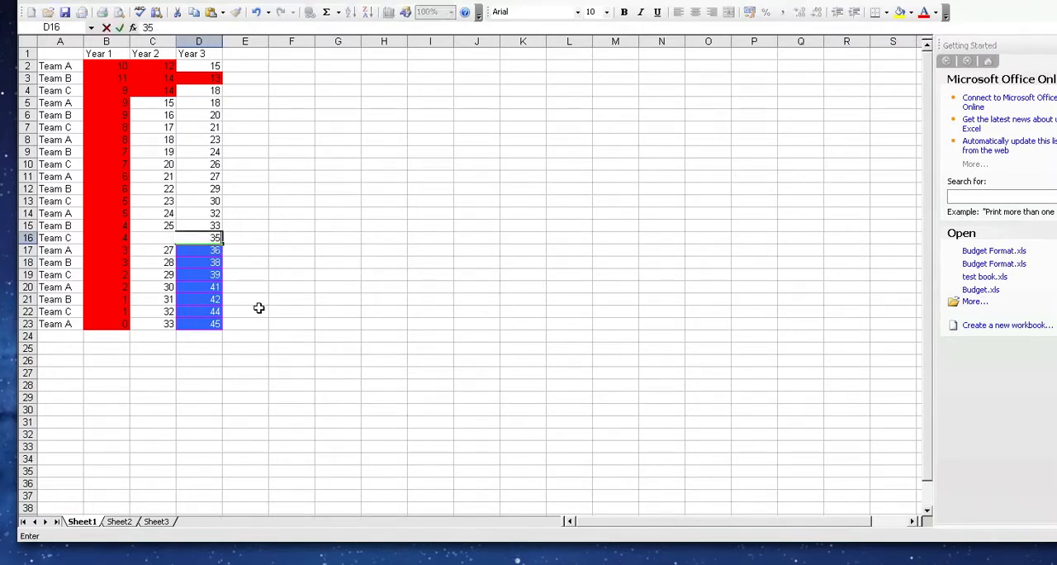
pyautogui.press('Return')
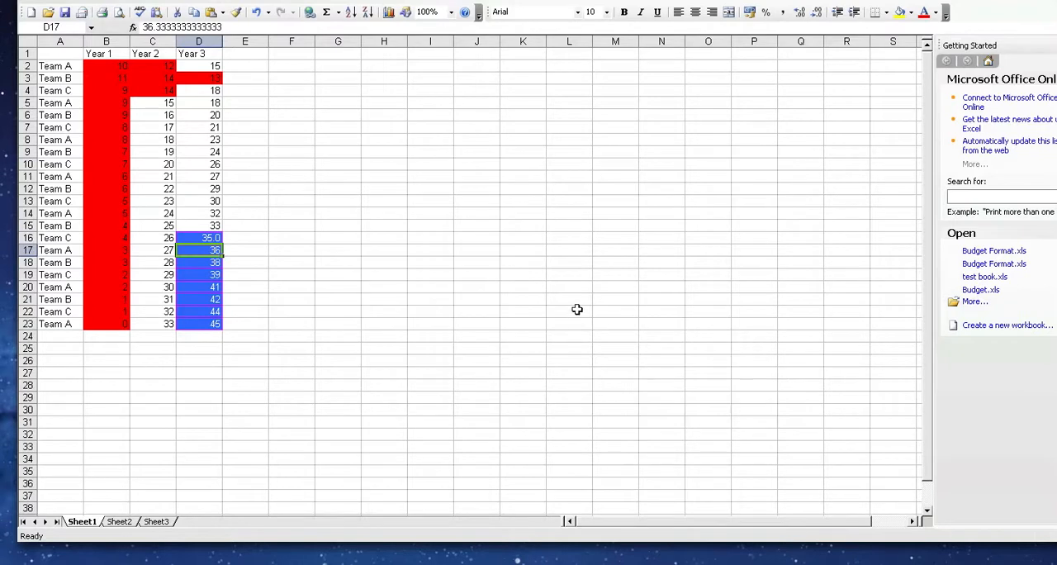
pyautogui.hotkey('shift', 'Return')
pyautogui.write('34')
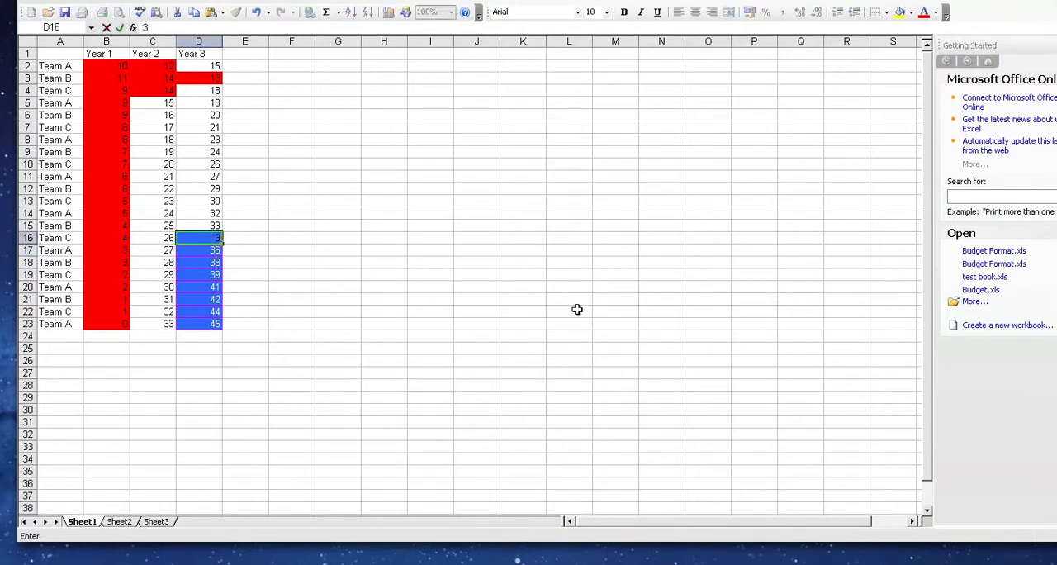
pyautogui.press('Return')
# Step: Change the Year 3 value in D19 to 33 and the values in D20 and D22 to 2
pyautogui.press('Return')
pyautogui.press('Return')
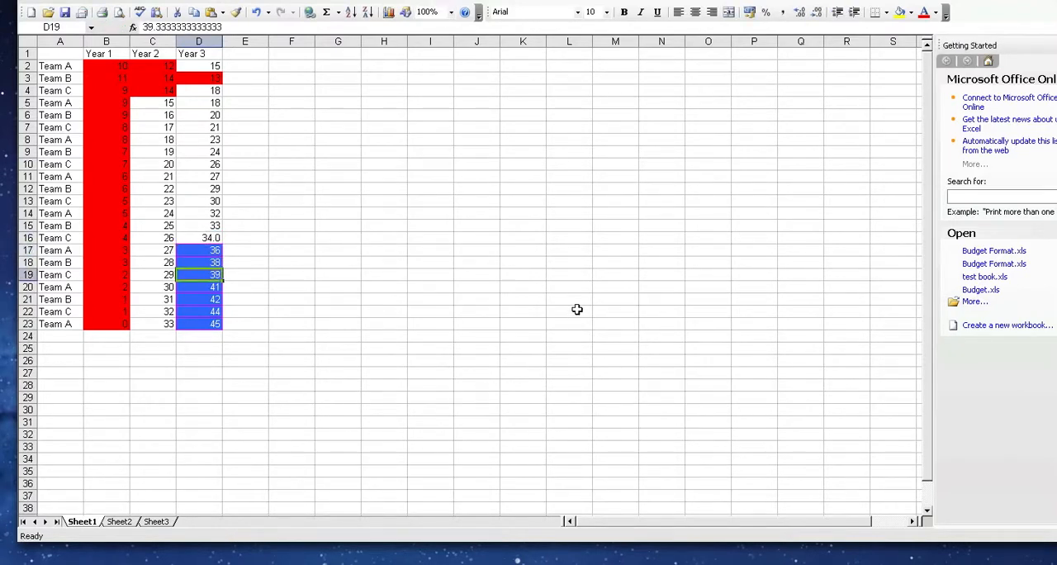
pyautogui.write('33')
pyautogui.press('Return')
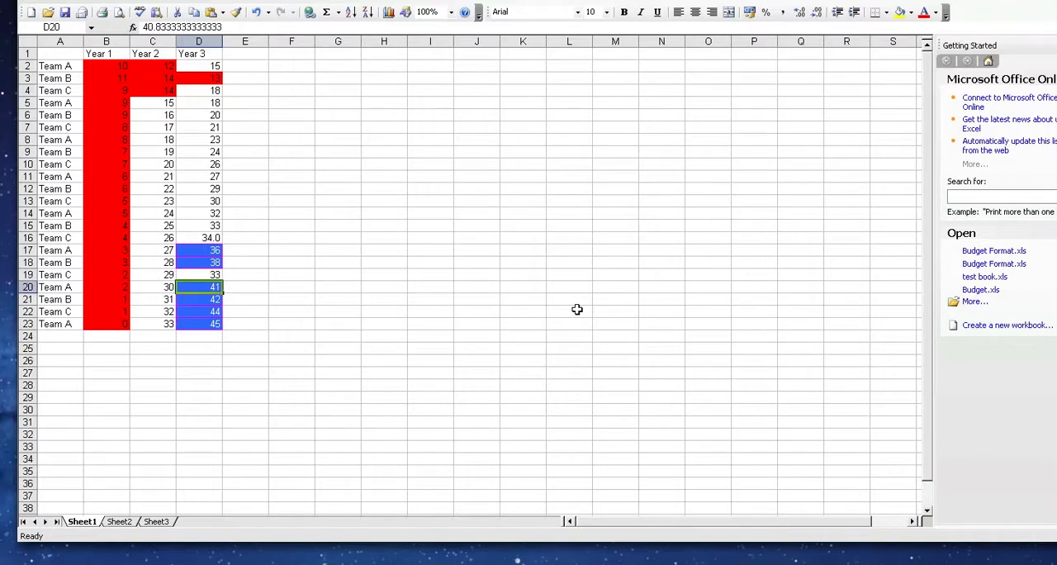
pyautogui.write('9')
pyautogui.press('Return')
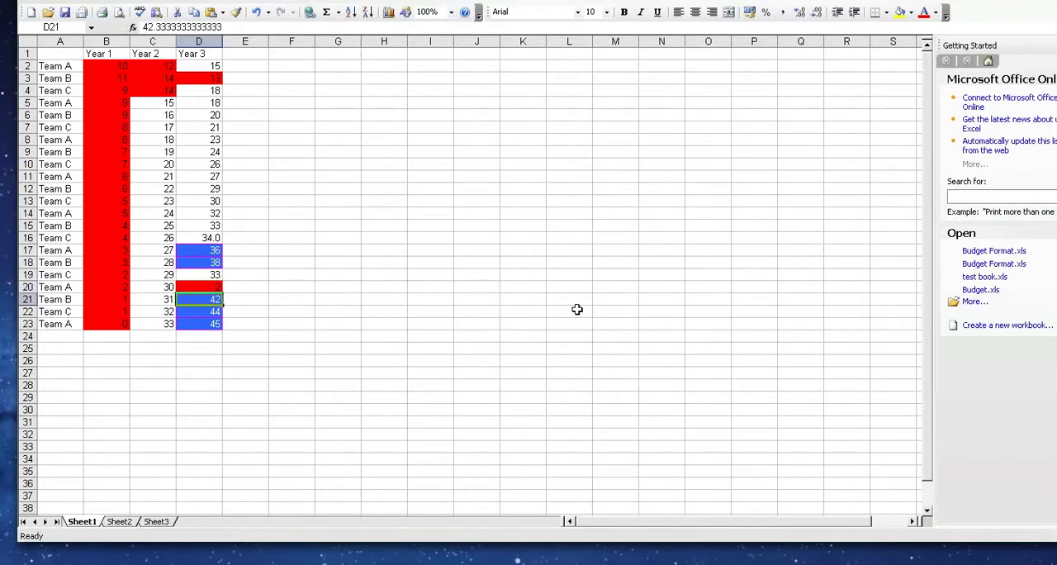
pyautogui.press('Return')
pyautogui.write('2')
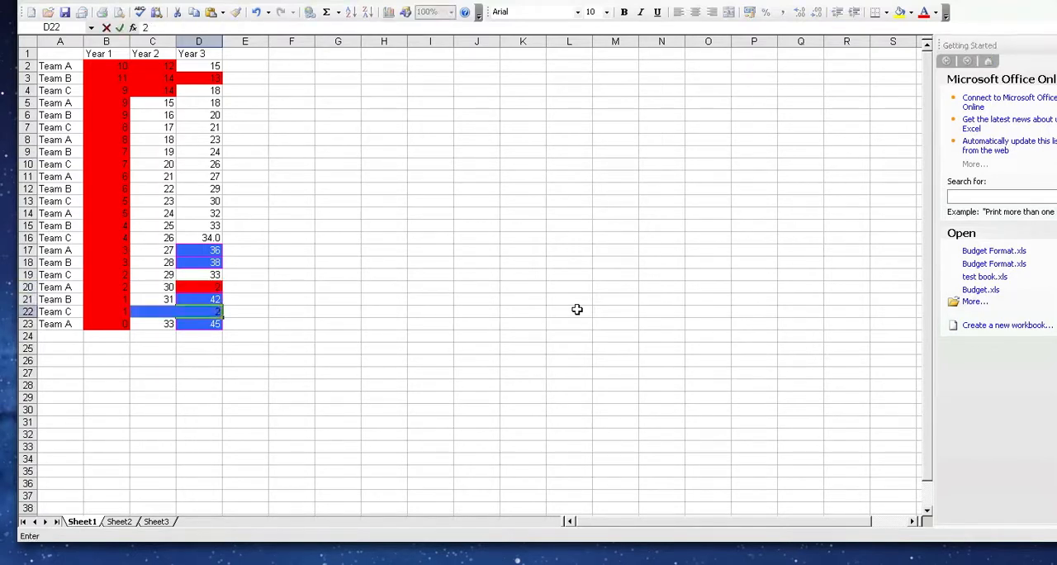
pyautogui.press('Return')
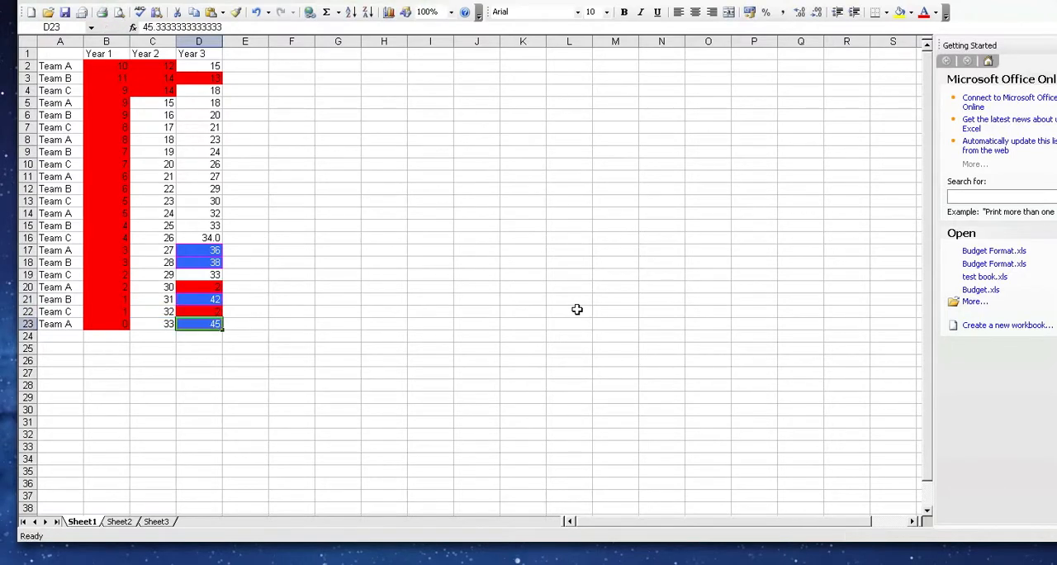
pyautogui.press('Up')
pyautogui.press('Up')
pyautogui.press('Up')
pyautogui.press('Up')
pyautogui.press('Up')
pyautogui.press('Up')
pyautogui.press('Up')
pyautogui.press('Up')
pyautogui.press('Up')
pyautogui.press('Up')
pyautogui.press('Up')
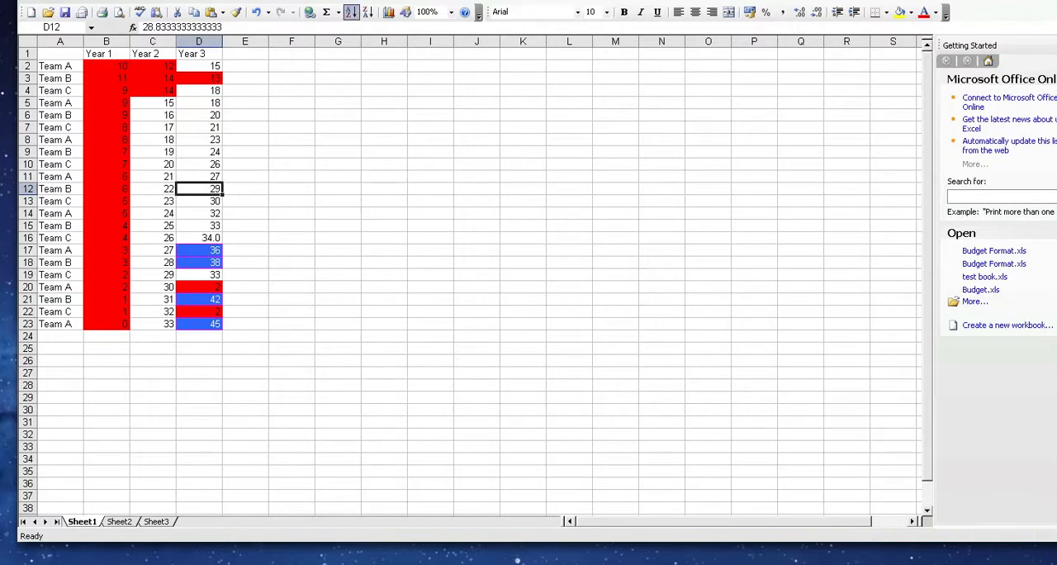
pyautogui.click(777, 1)
pyautogui.click(777, 1)
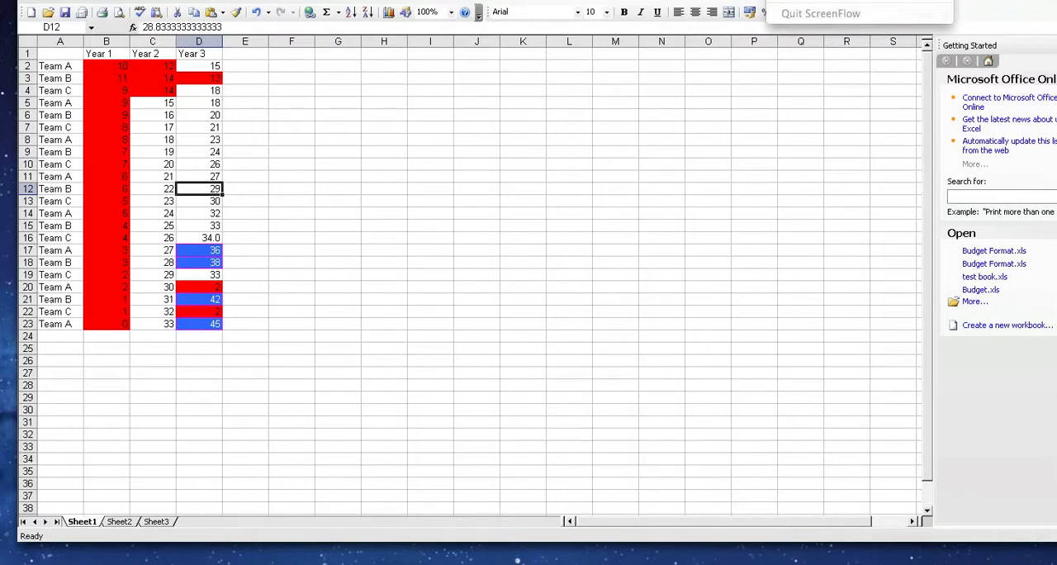